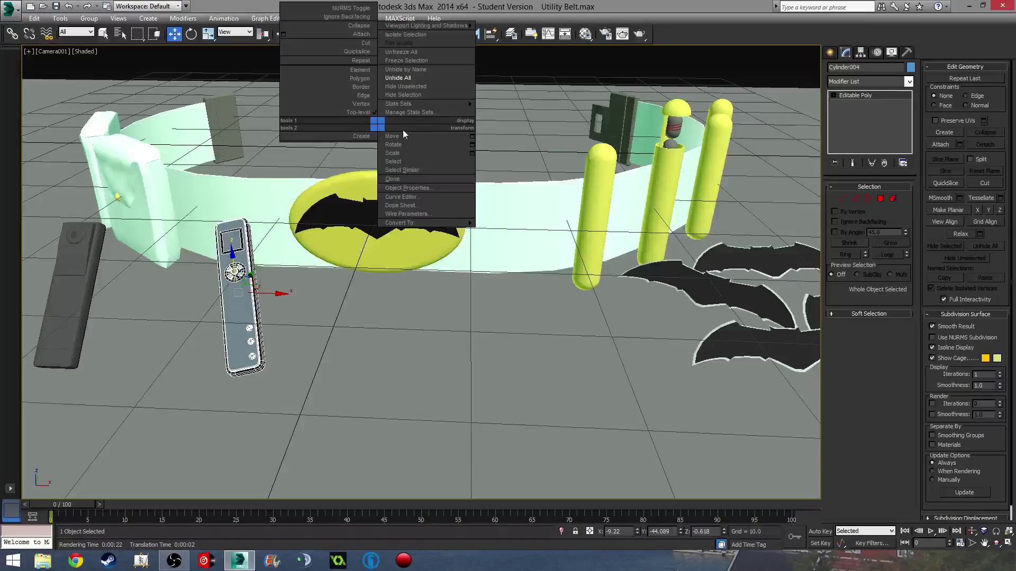
# Hide every object except the selected remote and switch to the perspective view
pyautogui.click(440, 86)
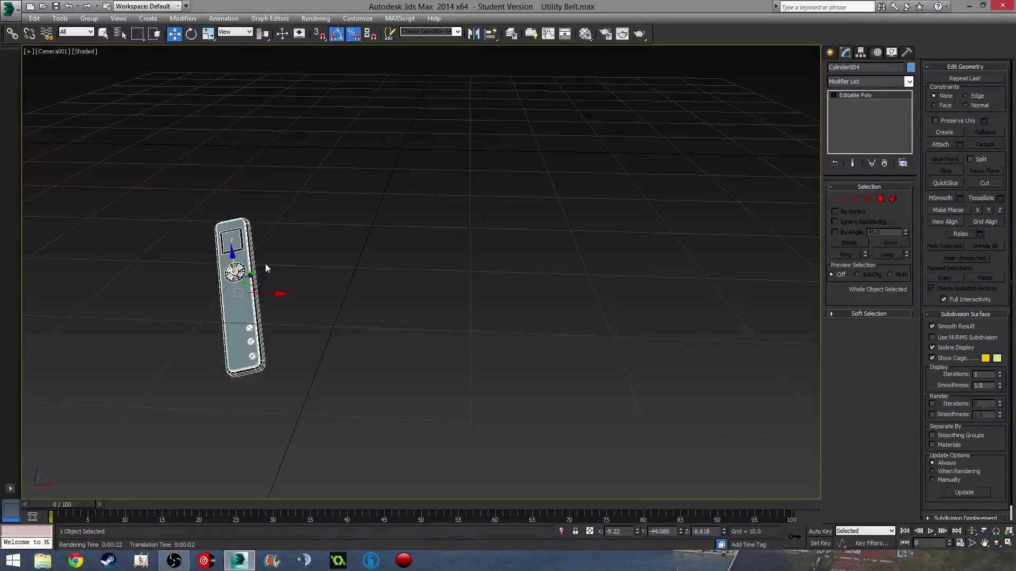
pyautogui.moveTo(265, 264); pyautogui.dragTo(349, 274, button='middle')
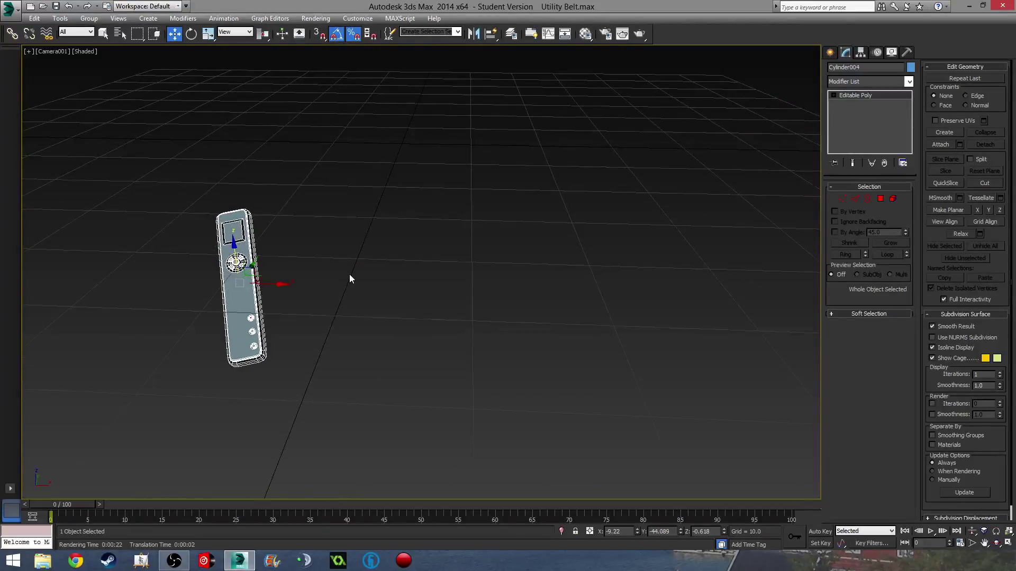
pyautogui.press('p')
# Render a close-up of the remote's upper part with the display and the round control pad
pyautogui.scroll(-5, 316, 290)
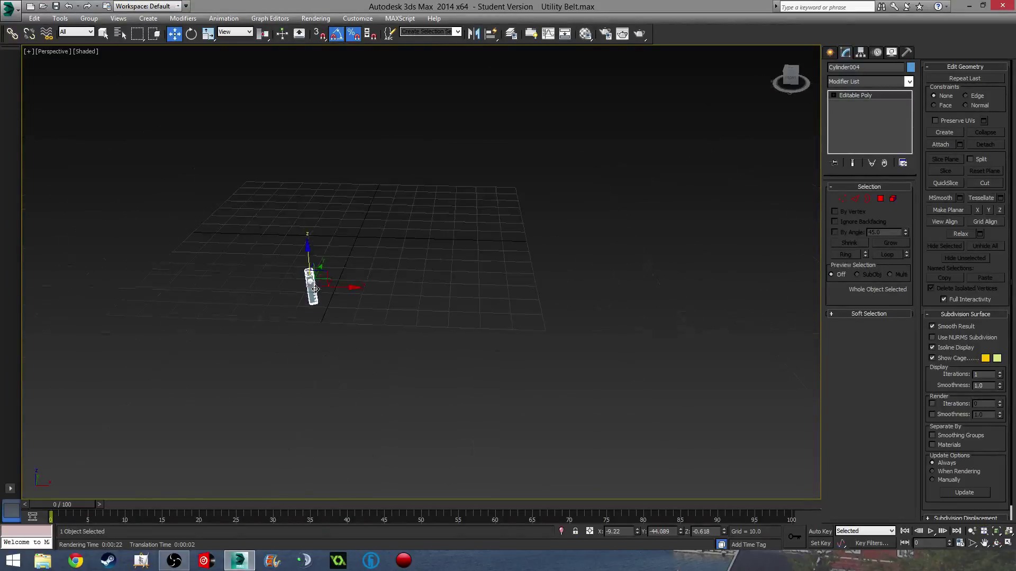
pyautogui.scroll(-4, 388, 311)
pyautogui.scroll(4, 369, 299)
pyautogui.scroll(8, 369, 300)
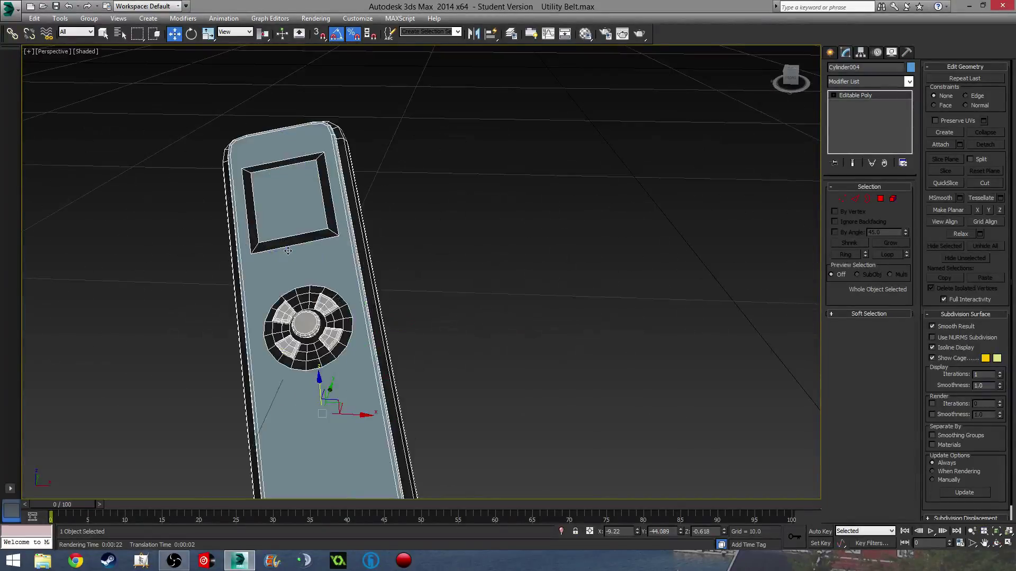
pyautogui.scroll(4, 288, 251)
pyautogui.scroll(-4, 288, 250)
pyautogui.moveTo(305, 291); pyautogui.dragTo(307, 261, button='middle')
pyautogui.hotkey('shift', 'q')
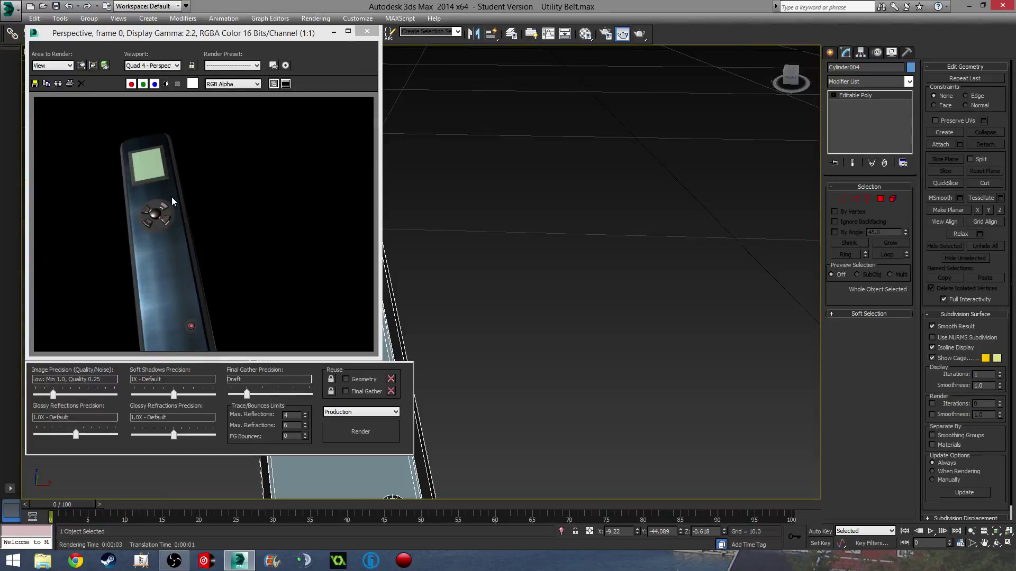
pyautogui.click(367, 31)
# Render a close-up of the remote's lower end with the three small round buttons
pyautogui.moveTo(347, 322); pyautogui.dragTo(293, 134, button='middle')
pyautogui.moveTo(259, 100); pyautogui.dragTo(281, 260, button='middle')
pyautogui.scroll(3, 281, 259)
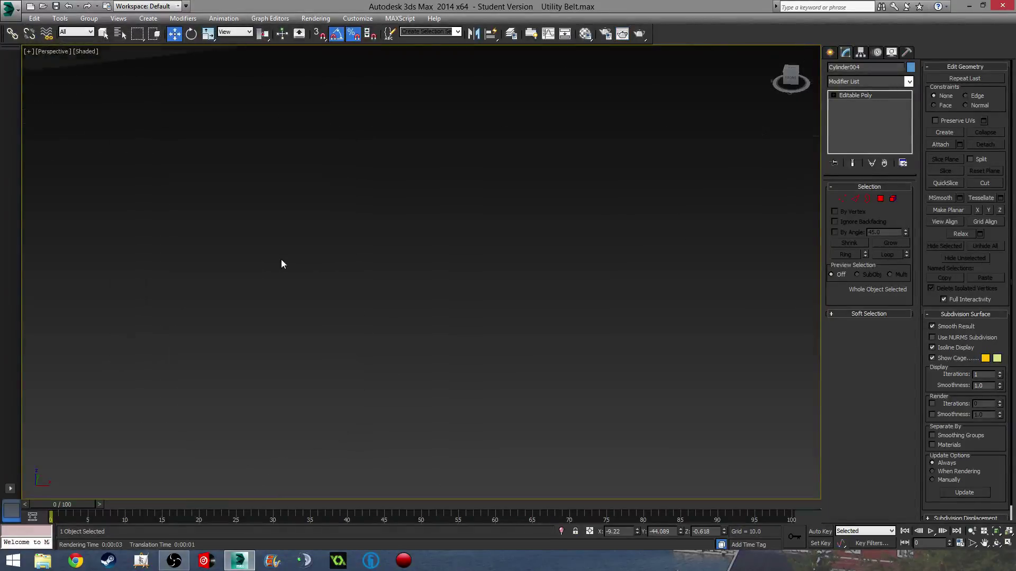
pyautogui.scroll(-3, 294, 293)
pyautogui.moveTo(324, 373); pyautogui.dragTo(306, 289, button='middle')
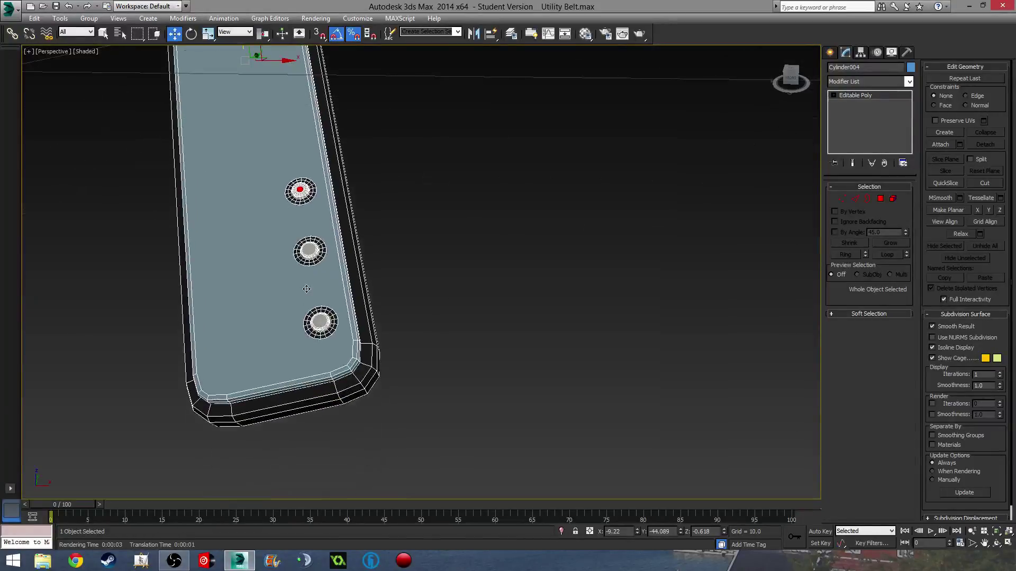
pyautogui.hotkey('shift', 'q')
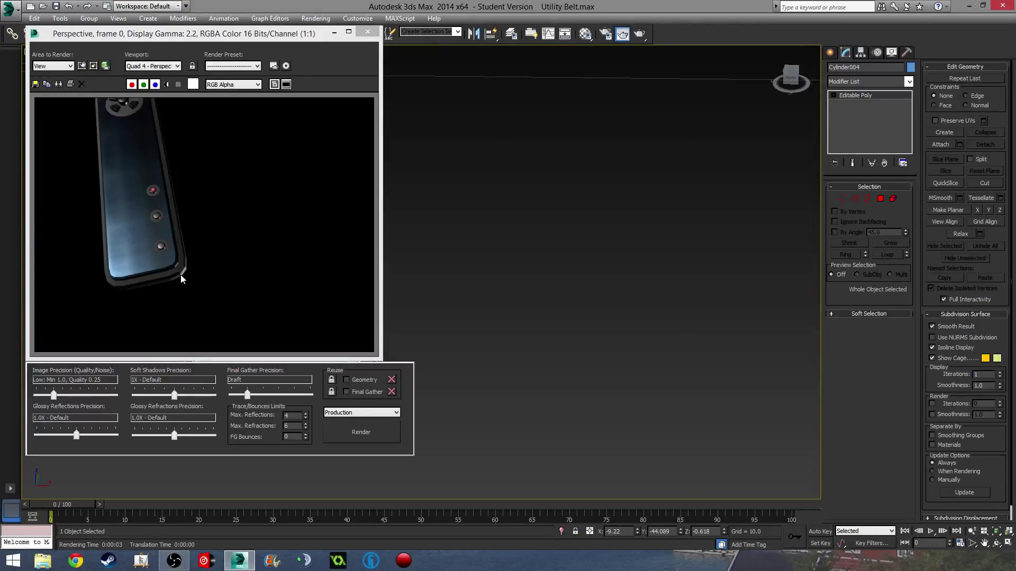
pyautogui.click(368, 32)
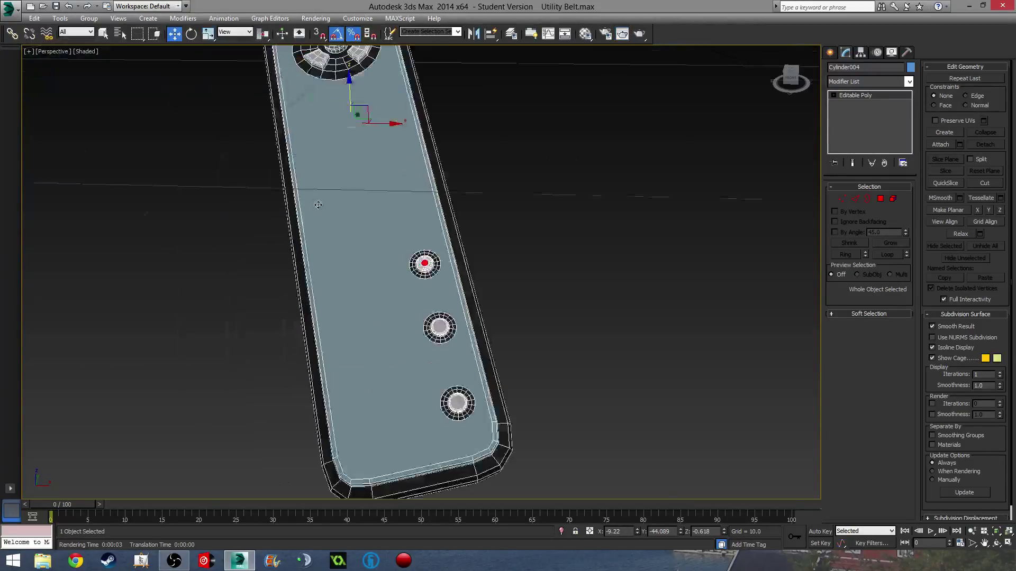
# Leave element selection, deselect the remote and render its lower half again
pyautogui.scroll(-5, 687, 163)
pyautogui.click(892, 199)
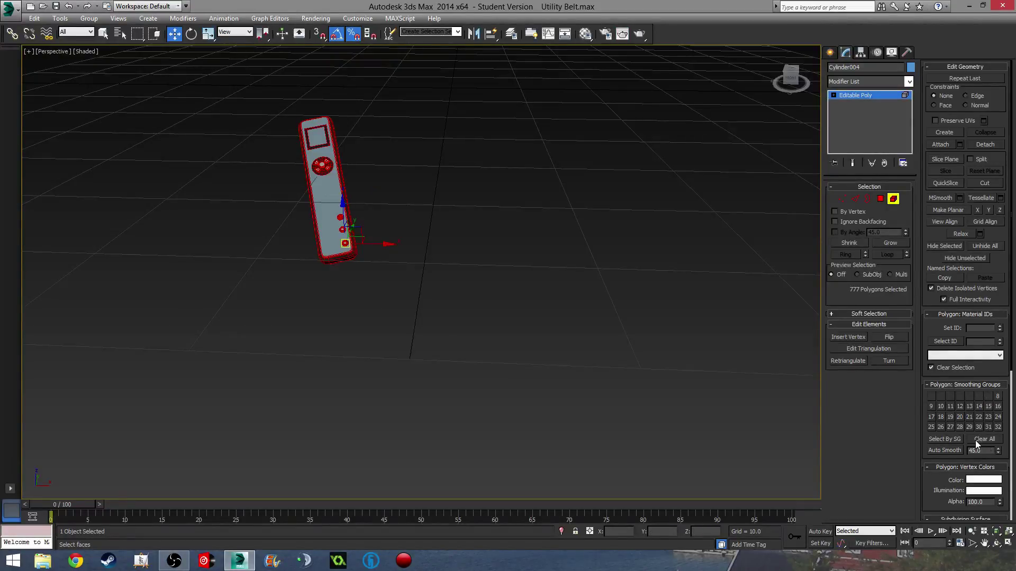
pyautogui.click(735, 309)
pyautogui.scroll(6, 374, 269)
pyautogui.moveTo(365, 264); pyautogui.dragTo(299, 188, button='middle')
pyautogui.click(893, 199)
pyautogui.click(639, 243)
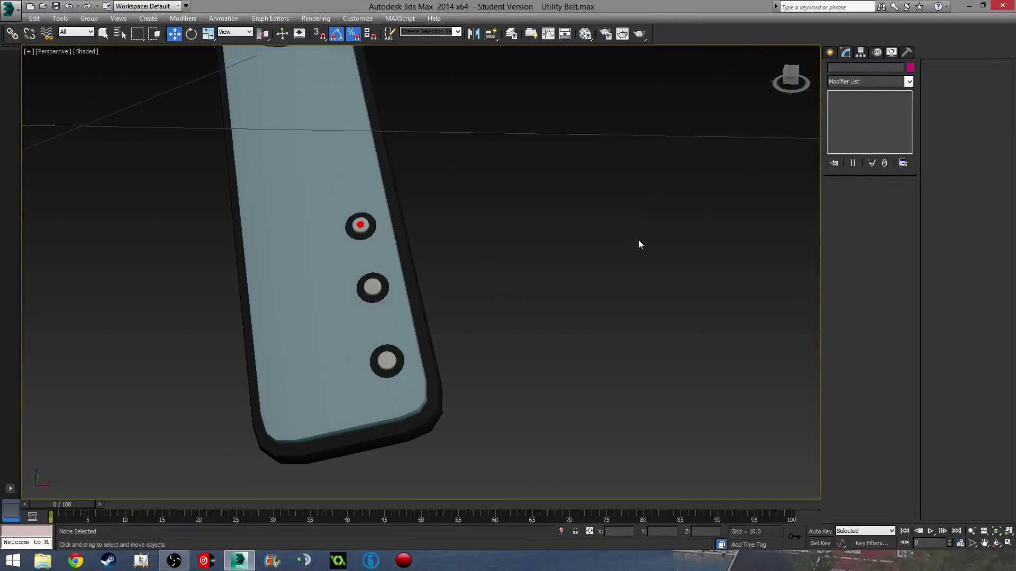
pyautogui.hotkey('shift', 'q')
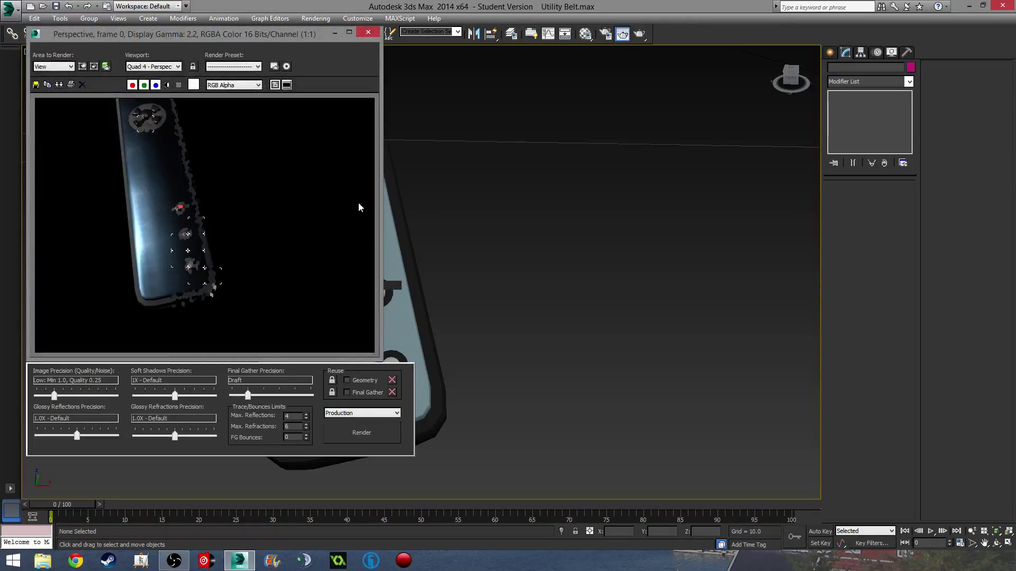
pyautogui.click(369, 33)
# Render the deselected remote's display and control pad again
pyautogui.moveTo(253, 102); pyautogui.dragTo(268, 208, button='middle')
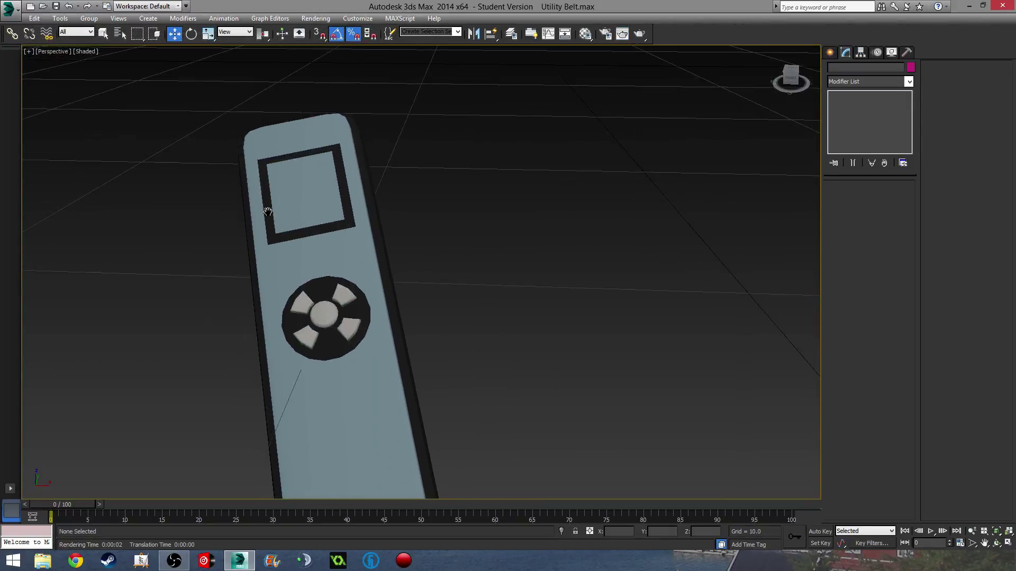
pyautogui.hotkey('shift', 'q')
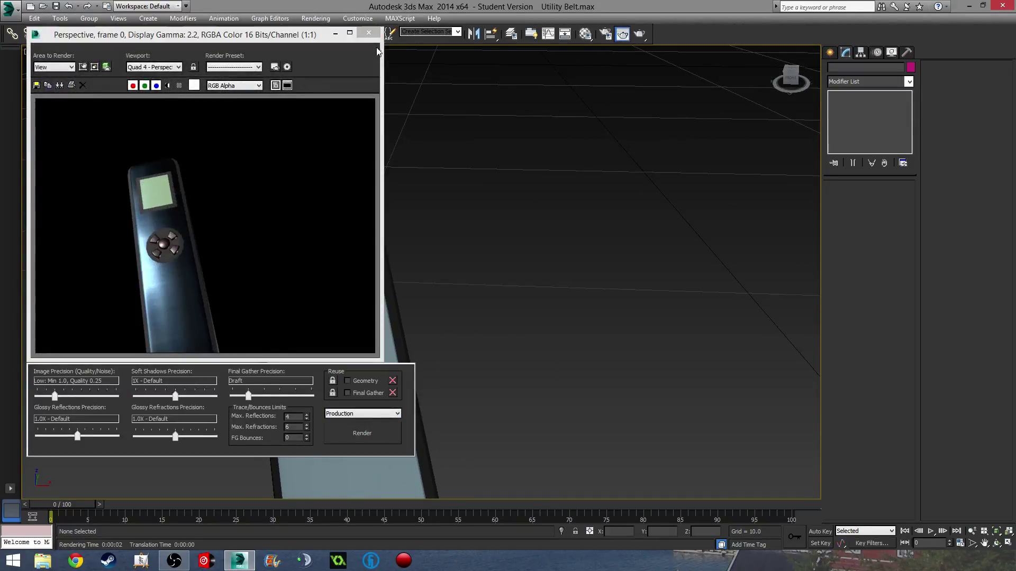
pyautogui.click(370, 34)
pyautogui.scroll(-6, 319, 227)
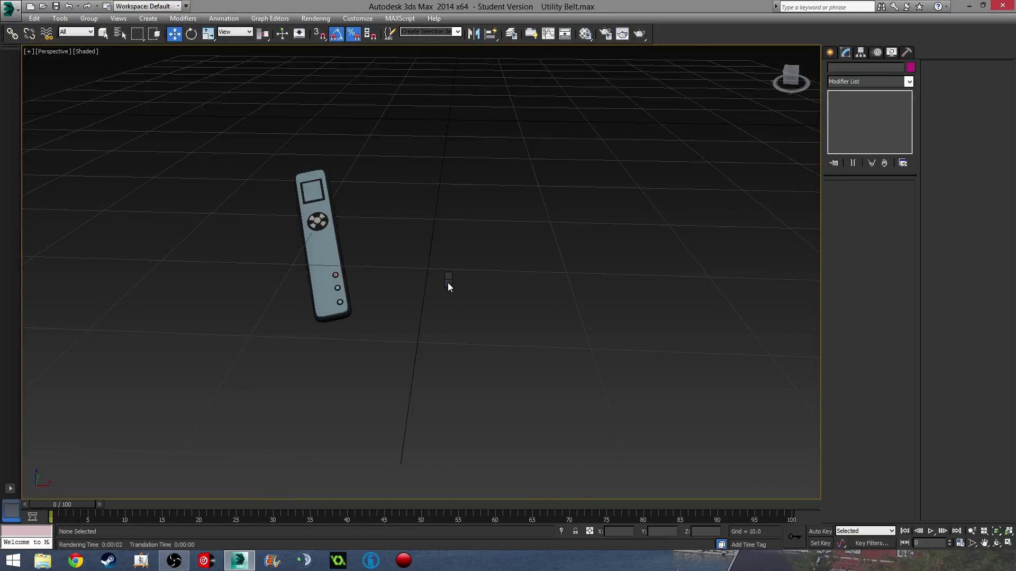
# Unhide all objects in the utility belt scene
pyautogui.rightClick(448, 283)
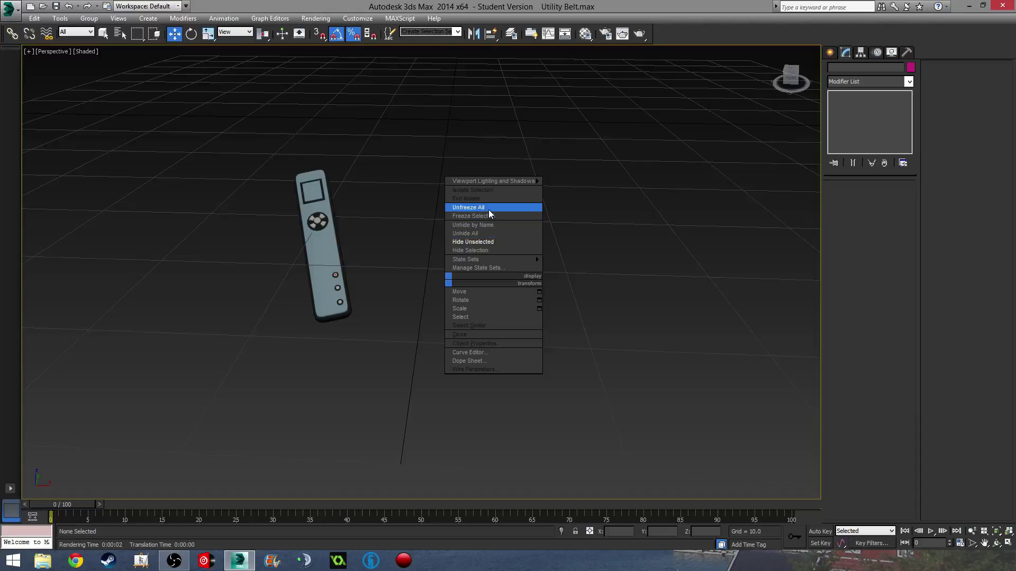
pyautogui.click(499, 251)
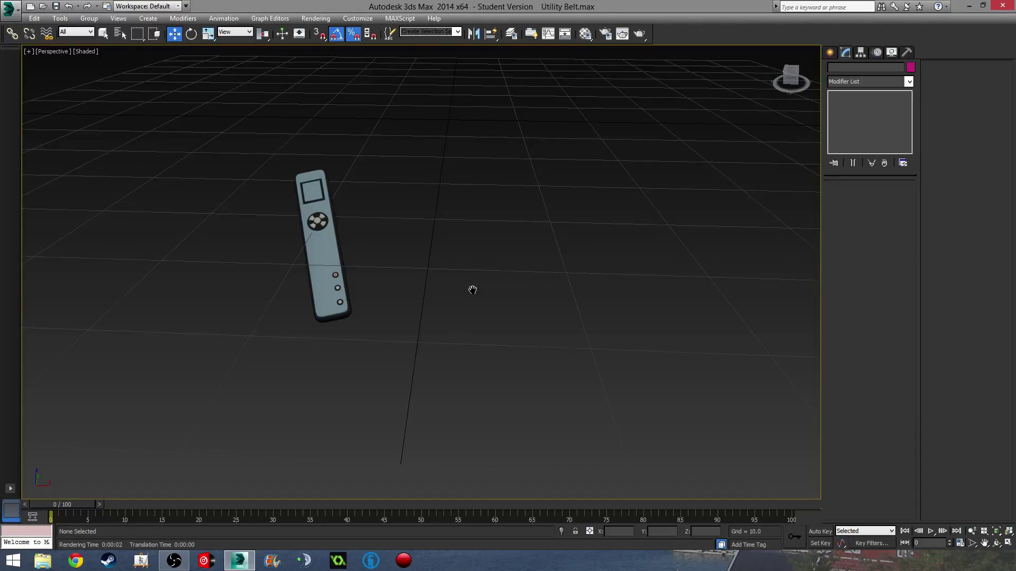
pyautogui.scroll(-4, 471, 288)
pyautogui.rightClick(490, 236)
pyautogui.click(522, 199)
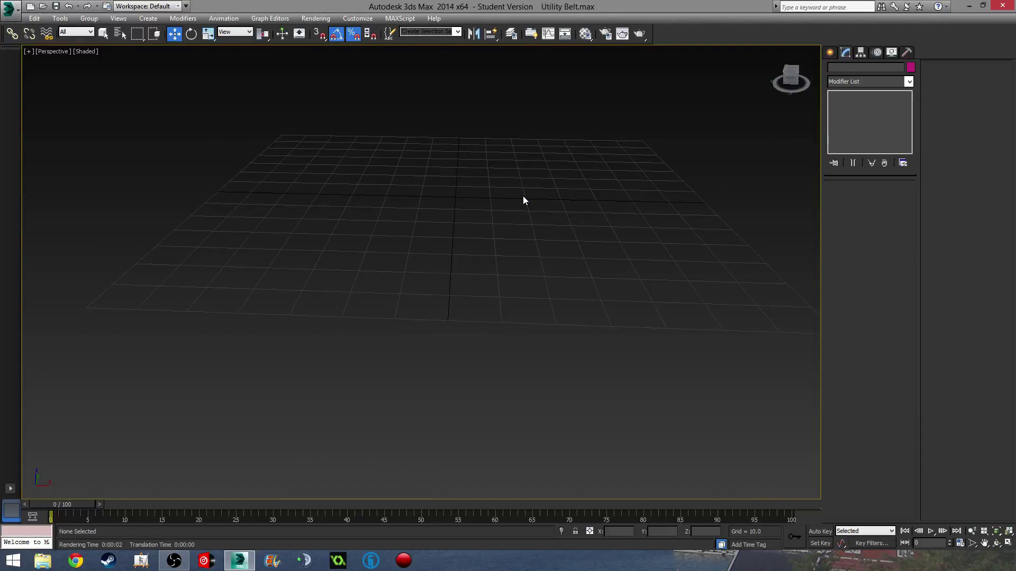
pyautogui.rightClick(521, 200)
pyautogui.click(555, 145)
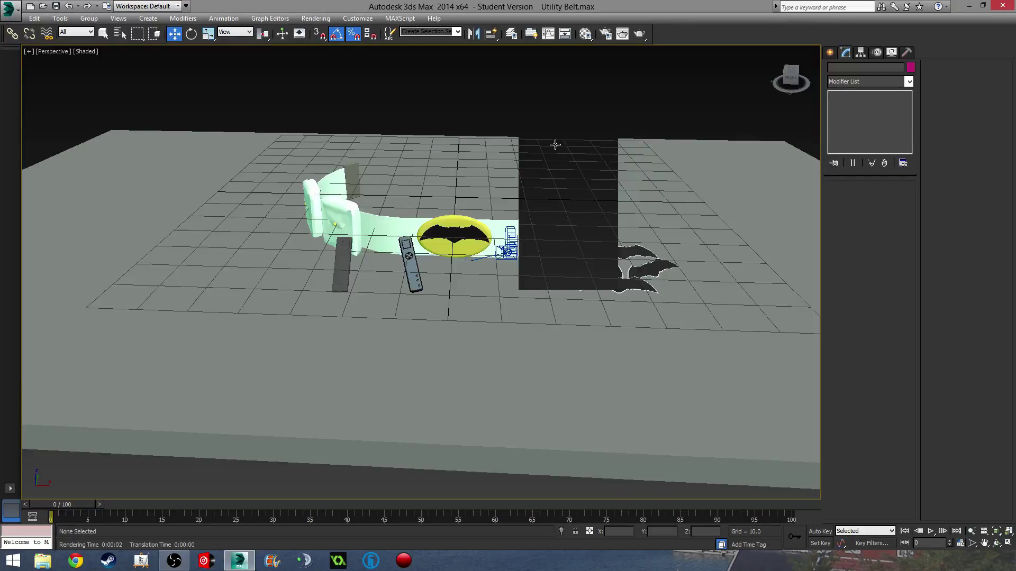
# Examine the whole utility belt with its pouches, emblem, yellow capsules, handheld devices and batarangs
pyautogui.moveTo(459, 180); pyautogui.dragTo(387, 222, button='middle')
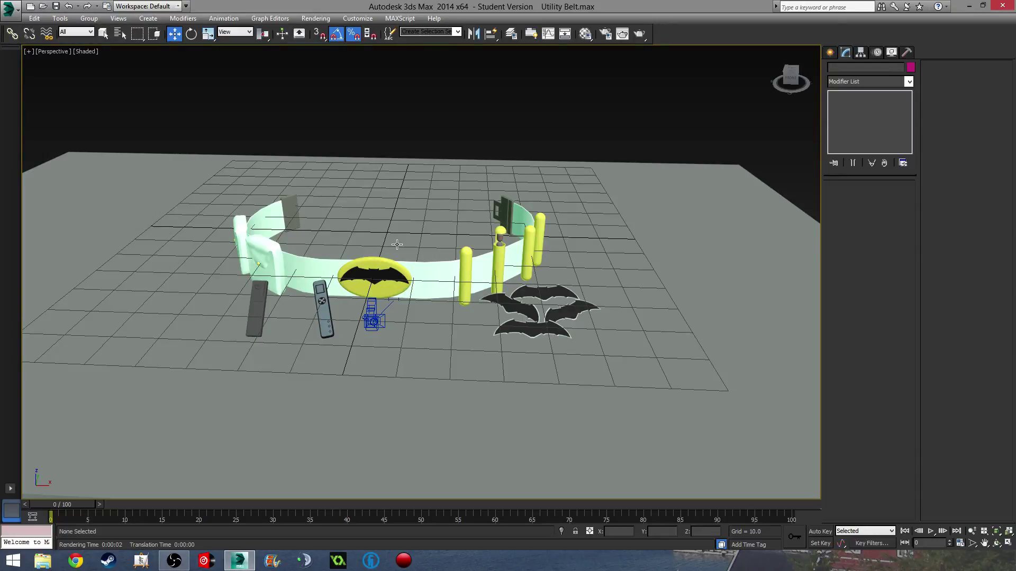
pyautogui.moveTo(498, 255)
pyautogui.mouseDown(button='middle')
pyautogui.moveTo(454, 242)
pyautogui.moveTo(486, 248)
pyautogui.mouseUp(button='middle')
pyautogui.scroll(-3, 464, 245)
pyautogui.scroll(3, 423, 240)
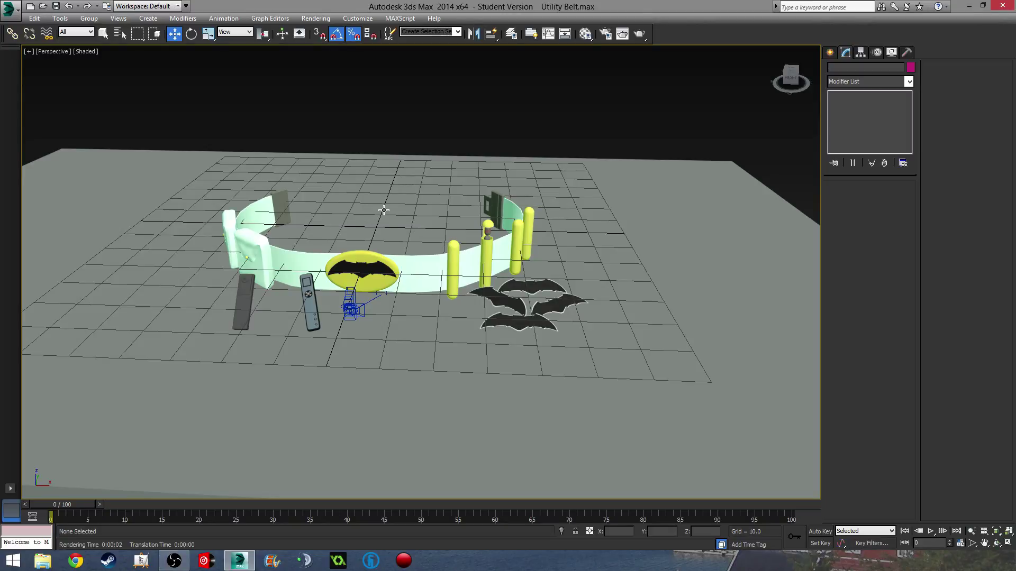
pyautogui.moveTo(428, 192); pyautogui.dragTo(456, 197, button='middle')
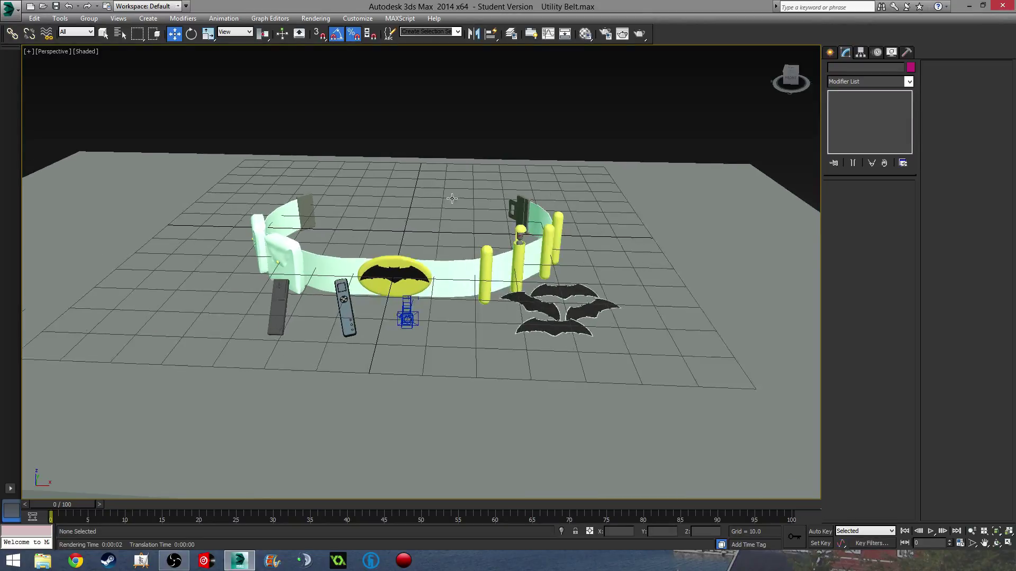
pyautogui.moveTo(346, 271)
pyautogui.mouseDown(button='middle')
pyautogui.moveTo(370, 289)
pyautogui.moveTo(454, 283)
pyautogui.mouseUp(button='middle')
pyautogui.scroll(3, 383, 267)
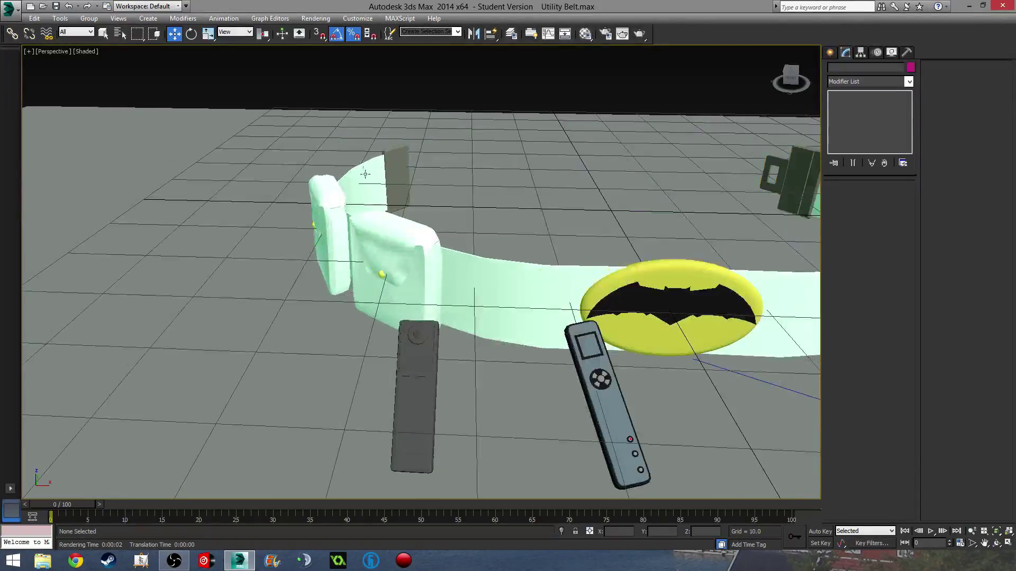
pyautogui.scroll(-6, 505, 233)
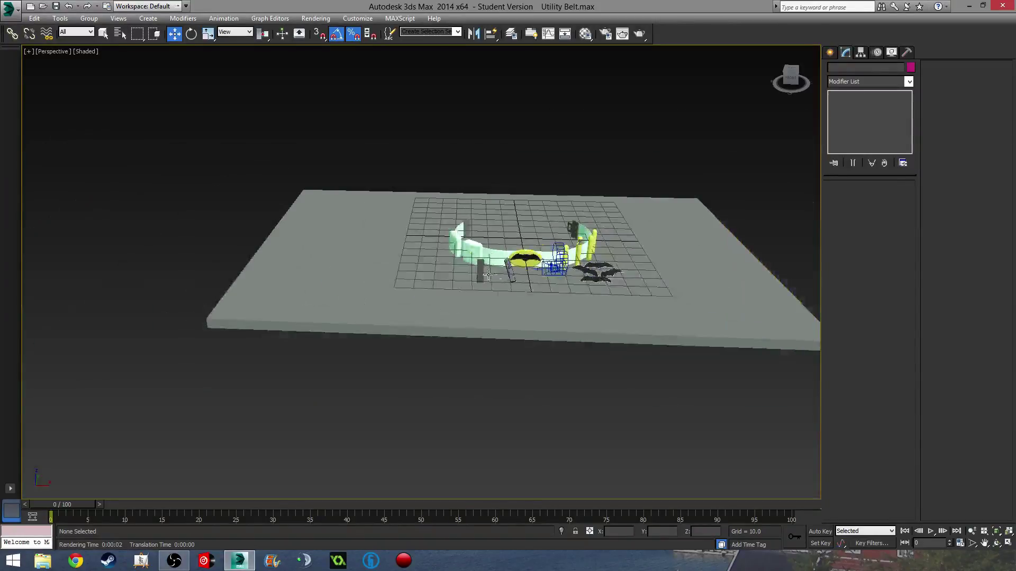
pyautogui.scroll(4, 488, 274)
pyautogui.moveTo(584, 234); pyautogui.dragTo(490, 269, button='middle')
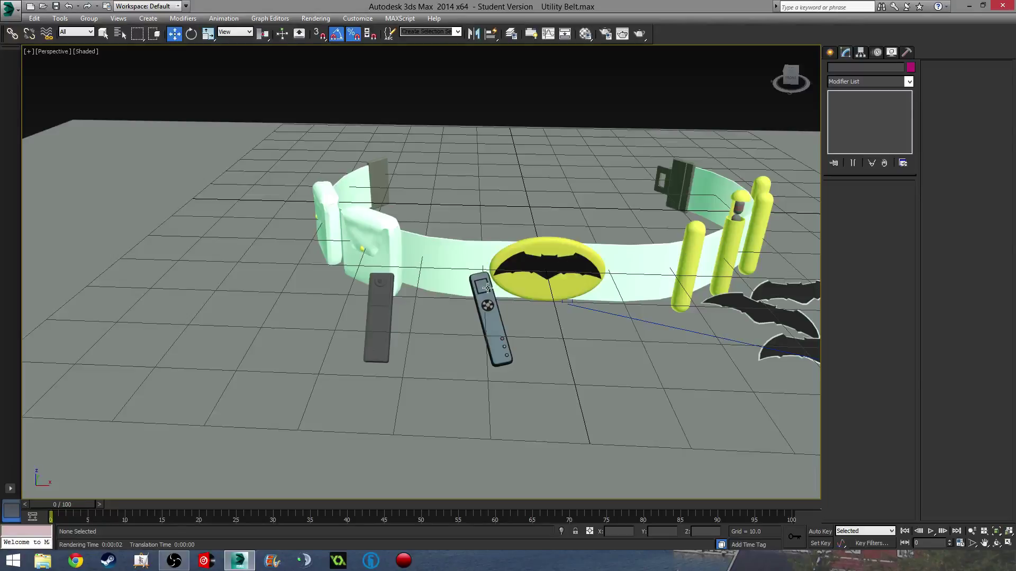
pyautogui.scroll(-2, 542, 333)
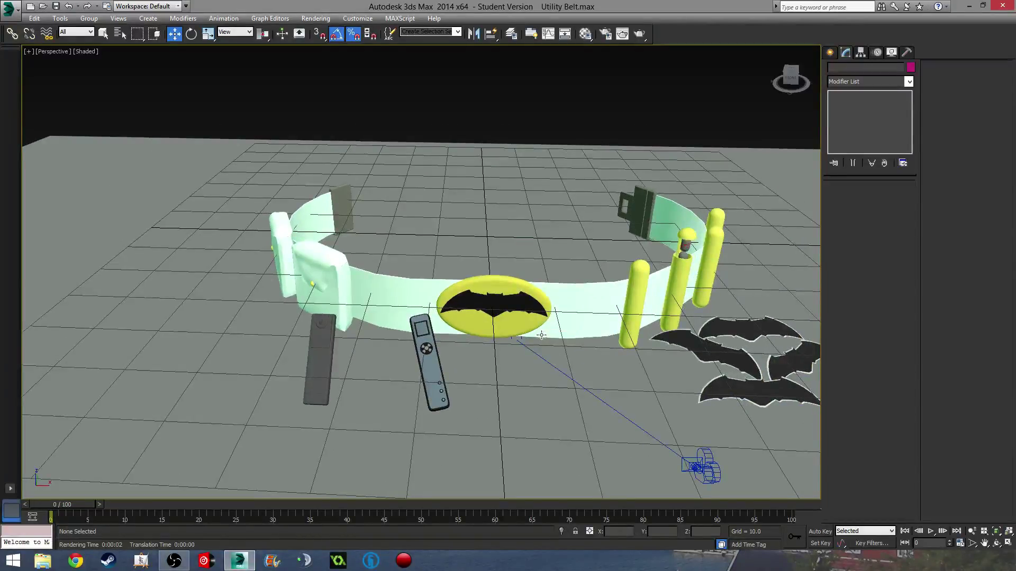
pyautogui.moveTo(542, 335); pyautogui.dragTo(502, 357, button='middle')
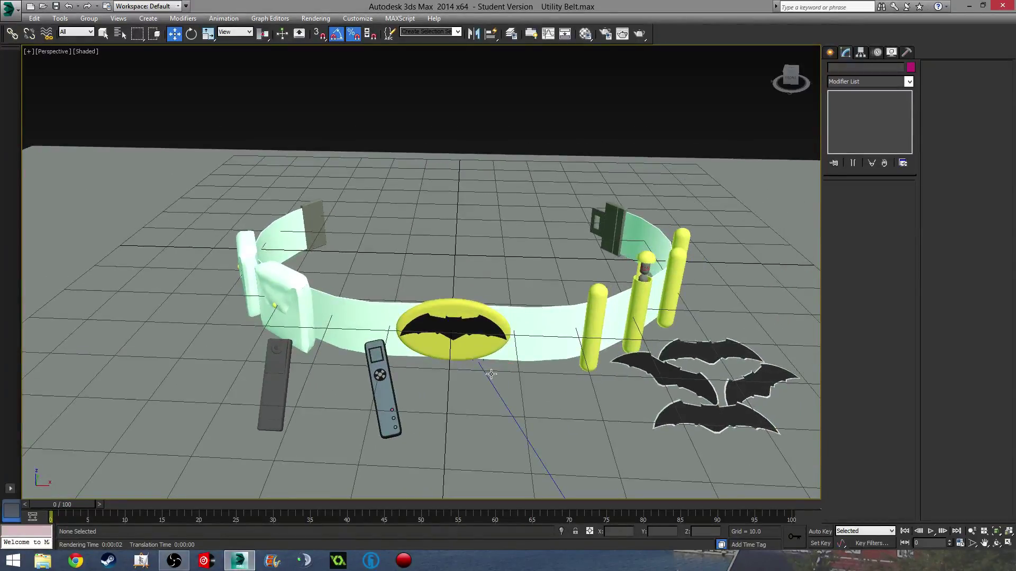
# Hide all objects with nothing selected to get an empty modeling space
pyautogui.rightClick(497, 239)
pyautogui.moveTo(527, 220)
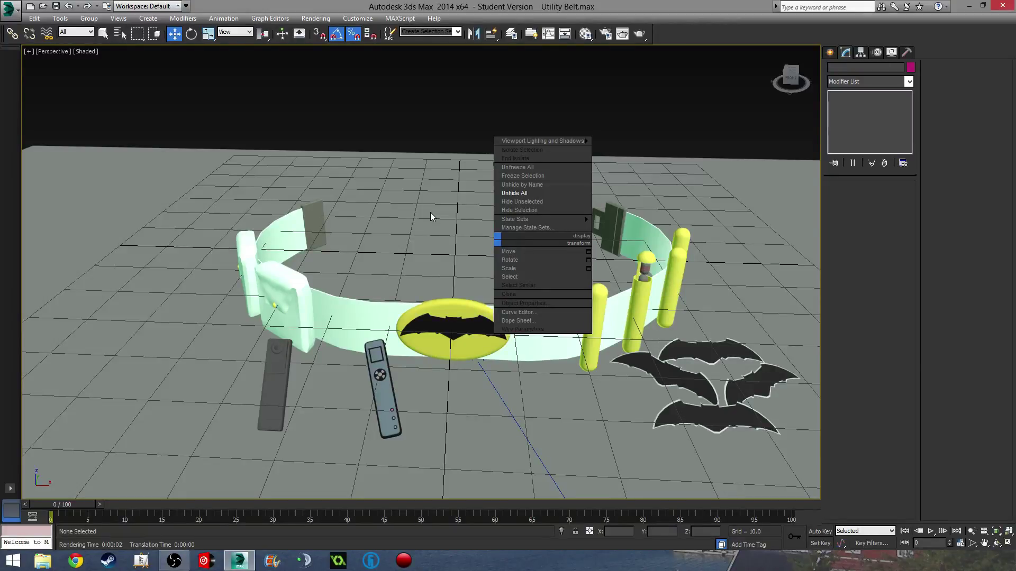
pyautogui.click(540, 201)
pyautogui.moveTo(418, 300); pyautogui.dragTo(392, 354, button='middle')
pyautogui.scroll(5, 436, 247)
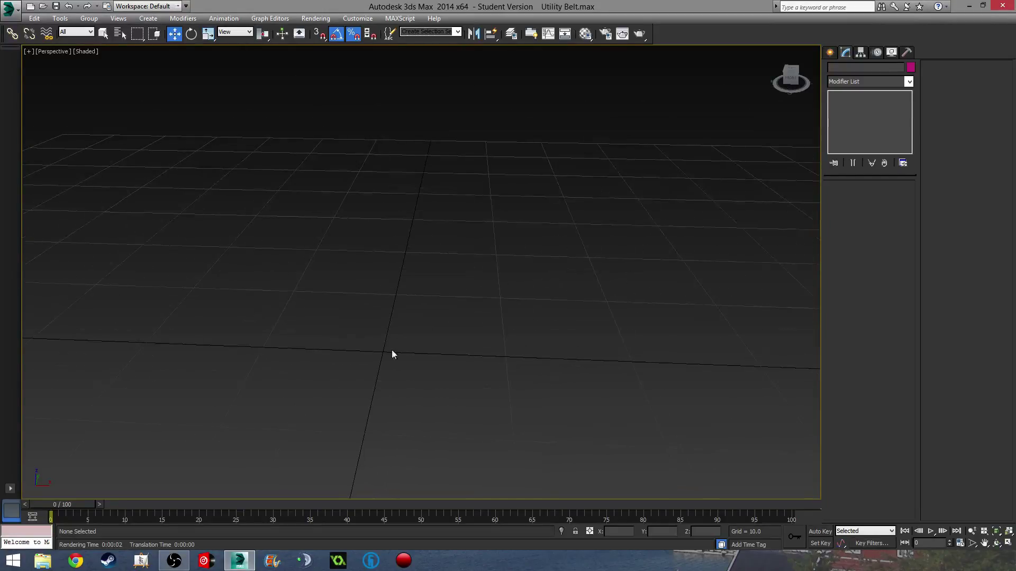
# Create a capsule at the origin, with a radius of about 3 and a height of about 11.7
pyautogui.click(828, 51)
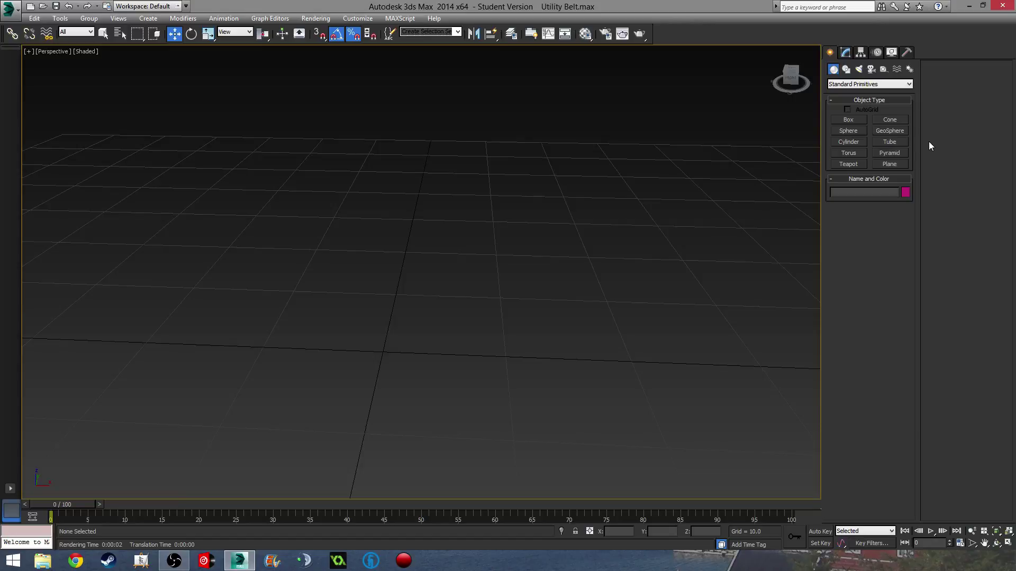
pyautogui.click(853, 85)
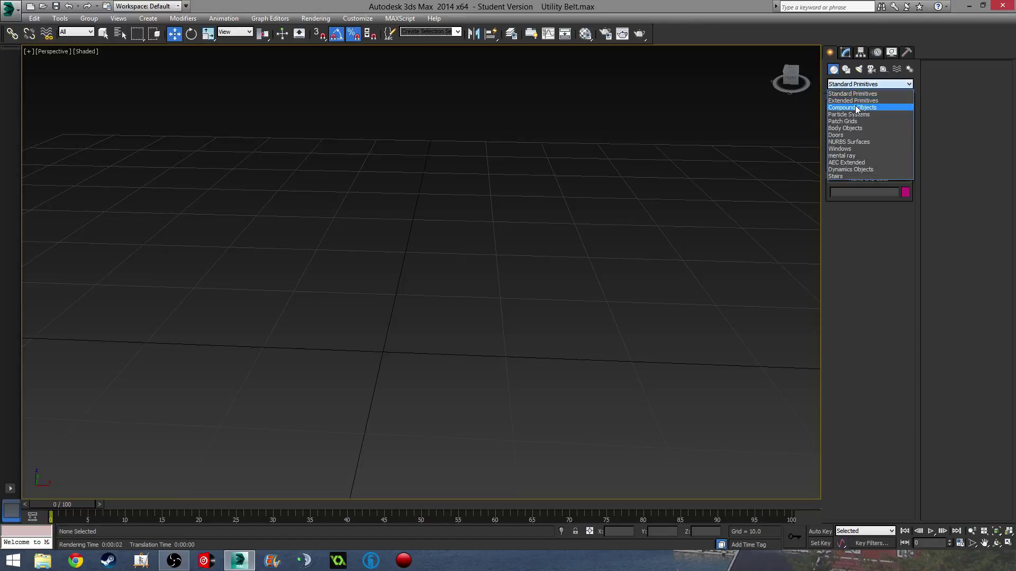
pyautogui.click(857, 103)
pyautogui.click(891, 142)
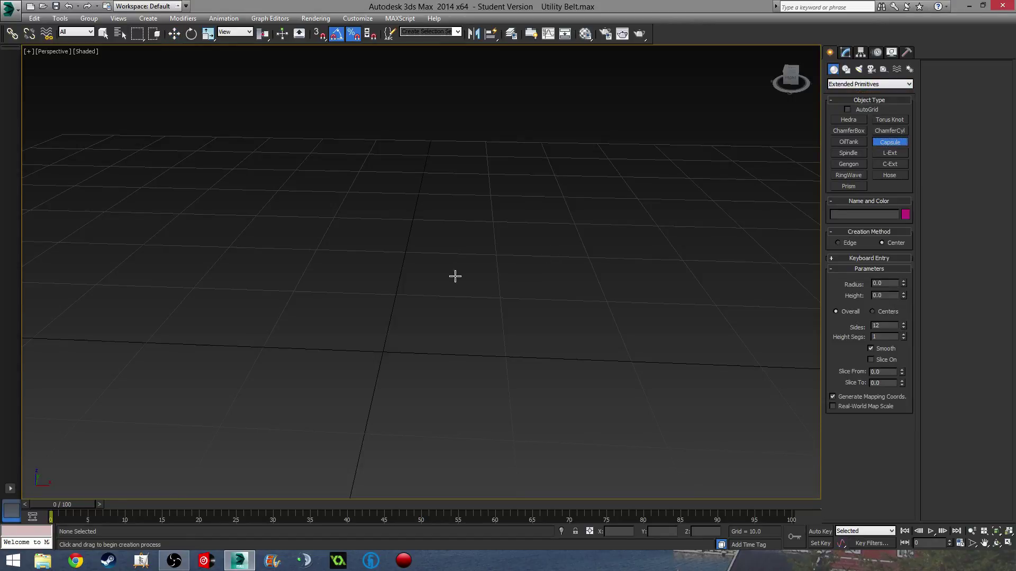
pyautogui.press('t')
pyautogui.scroll(-6, 454, 268)
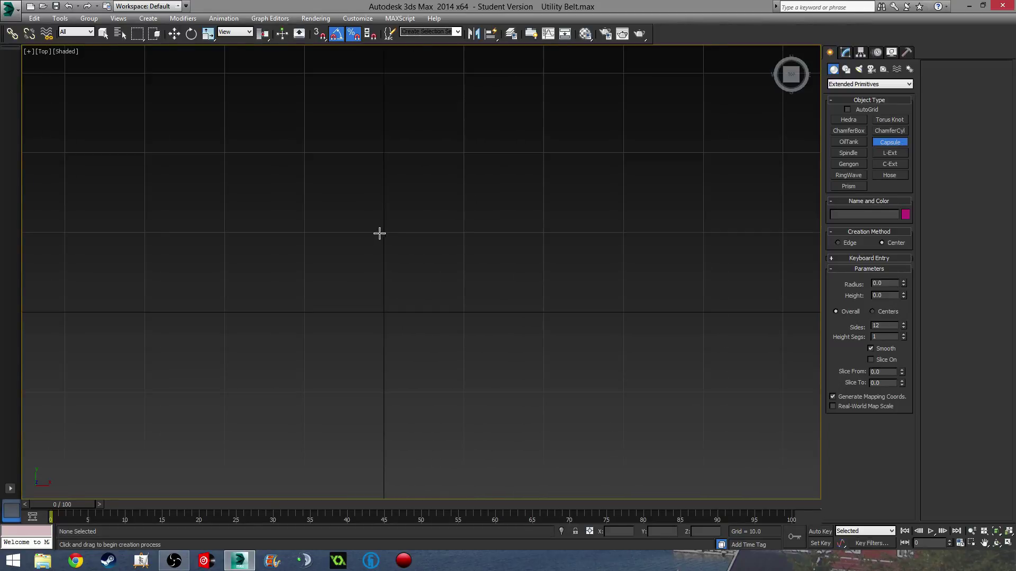
pyautogui.scroll(5, 395, 306)
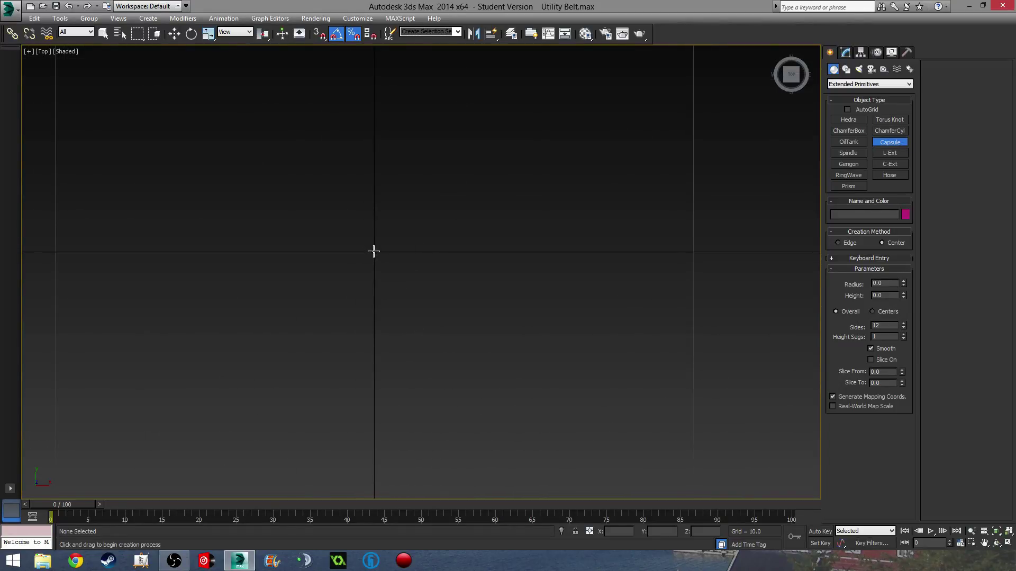
pyautogui.moveTo(374, 251); pyautogui.dragTo(396, 345)
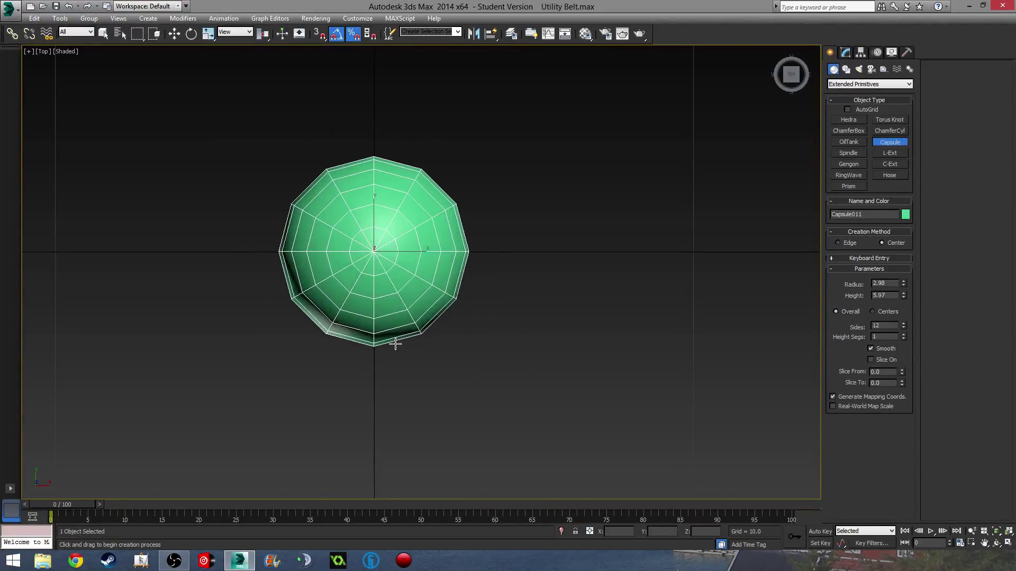
pyautogui.click(412, 177)
pyautogui.scroll(-5, 411, 180)
pyautogui.press('p')
pyautogui.scroll(-3, 415, 259)
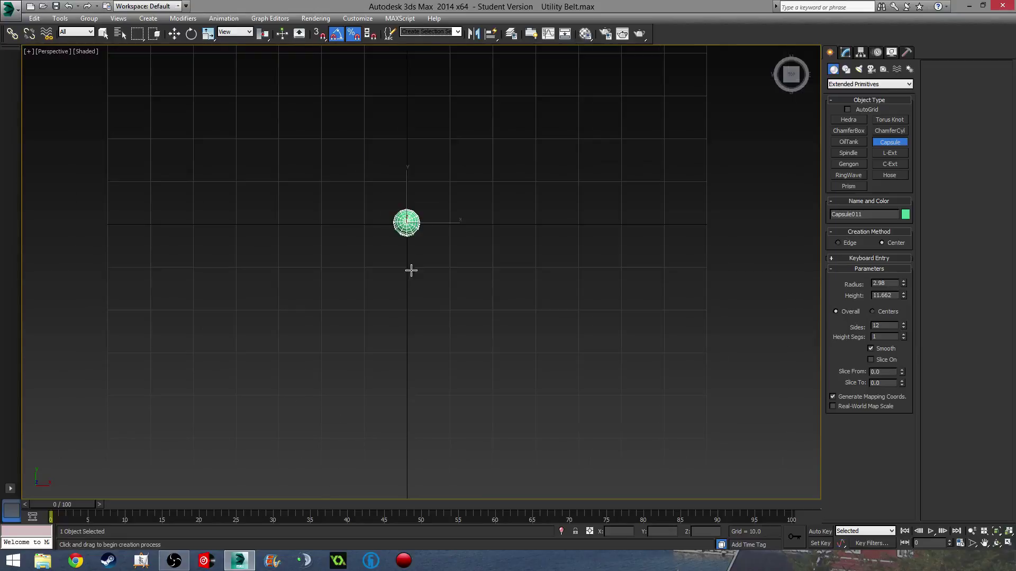
pyautogui.keyDown('alt'); pyautogui.moveTo(411, 270); pyautogui.dragTo(453, 216, button='middle'); pyautogui.keyUp('alt')
pyautogui.rightClick(458, 218)
# Unhide all objects to compare the capsule with the utility belt
pyautogui.rightClick(472, 211)
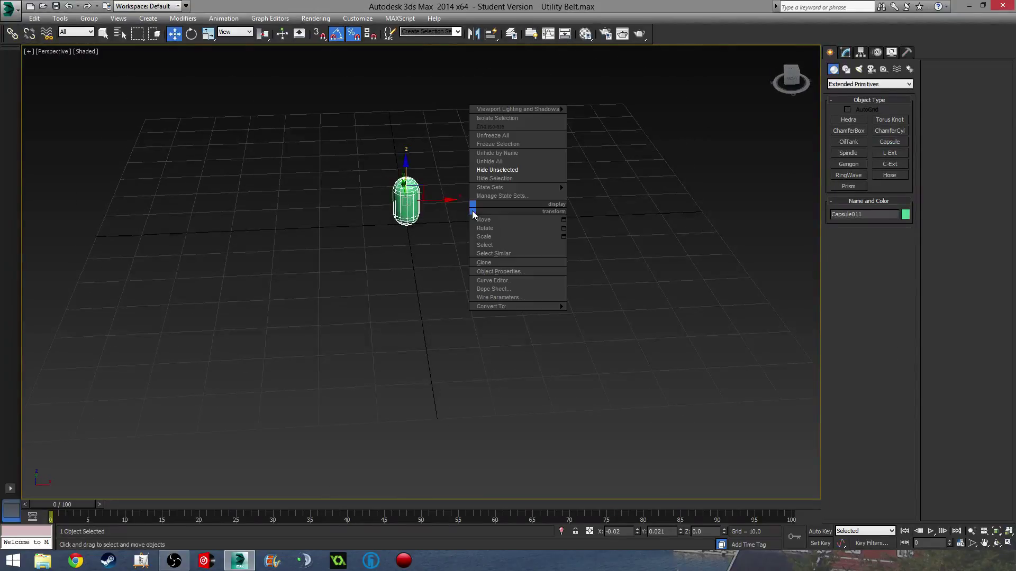
pyautogui.click(507, 162)
pyautogui.keyDown('alt'); pyautogui.moveTo(434, 253); pyautogui.dragTo(375, 230, button='middle'); pyautogui.keyUp('alt')
# Increase the capsule's height to about 18.2
pyautogui.click(845, 52)
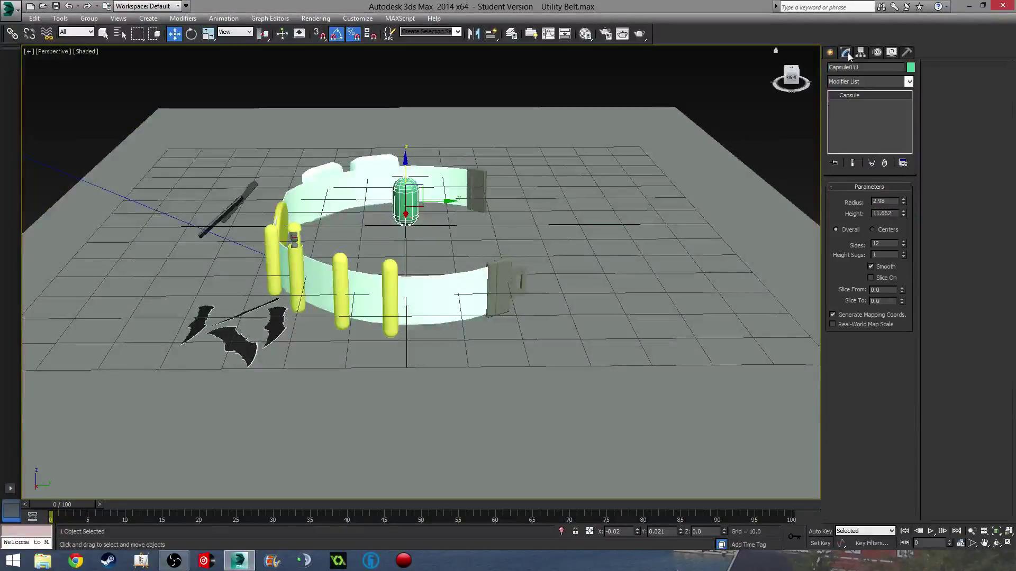
pyautogui.moveTo(903, 214); pyautogui.dragTo(903, 192)
pyautogui.keyDown('alt'); pyautogui.moveTo(465, 229); pyautogui.dragTo(563, 236, button='middle'); pyautogui.keyUp('alt')
pyautogui.scroll(8, 392, 172)
pyautogui.scroll(-5, 475, 219)
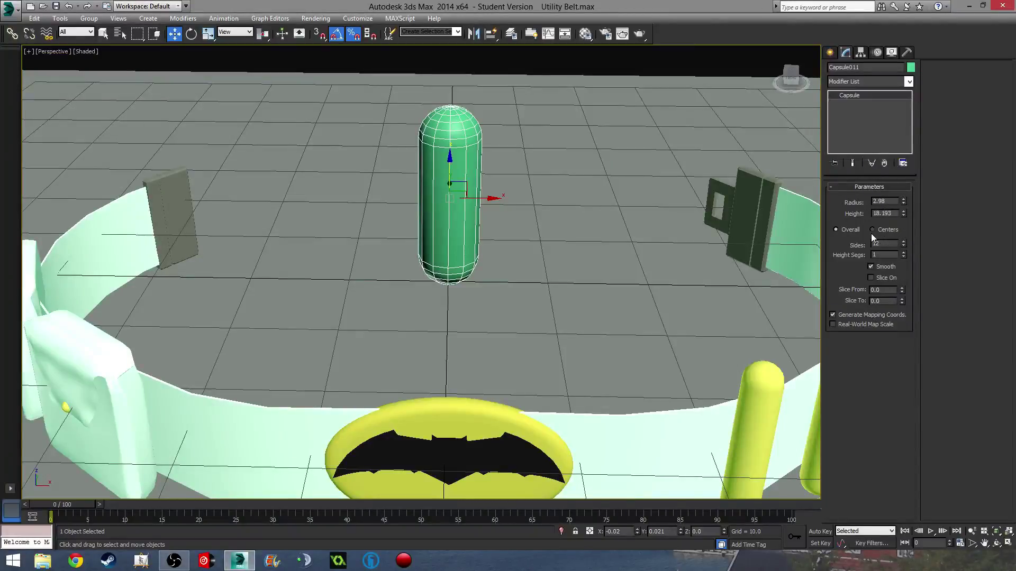
# Set the capsule's number of sides to 8 and check its shape against the belt
pyautogui.click(903, 246)
pyautogui.click(903, 246)
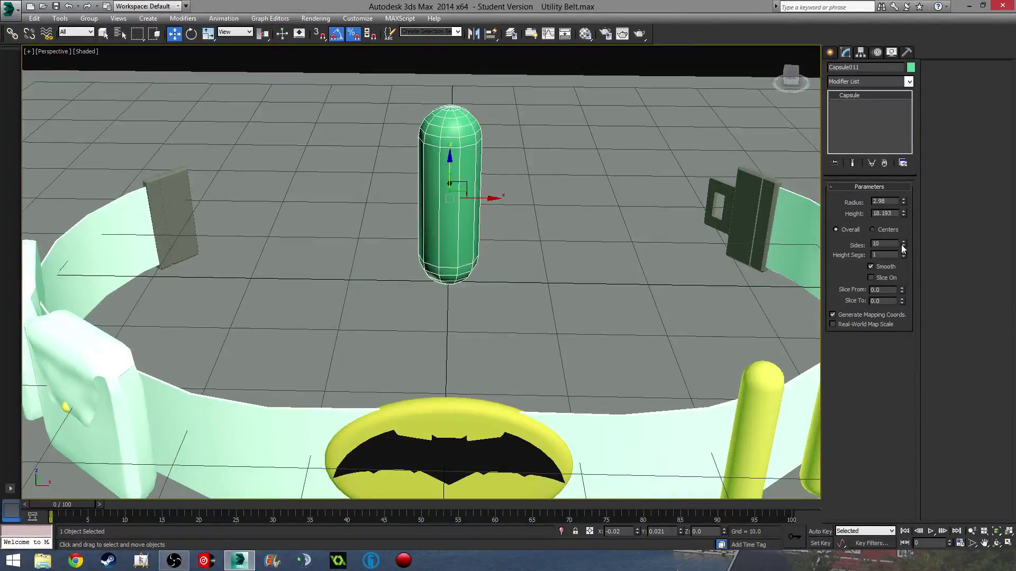
pyautogui.click(903, 246)
pyautogui.click(902, 246)
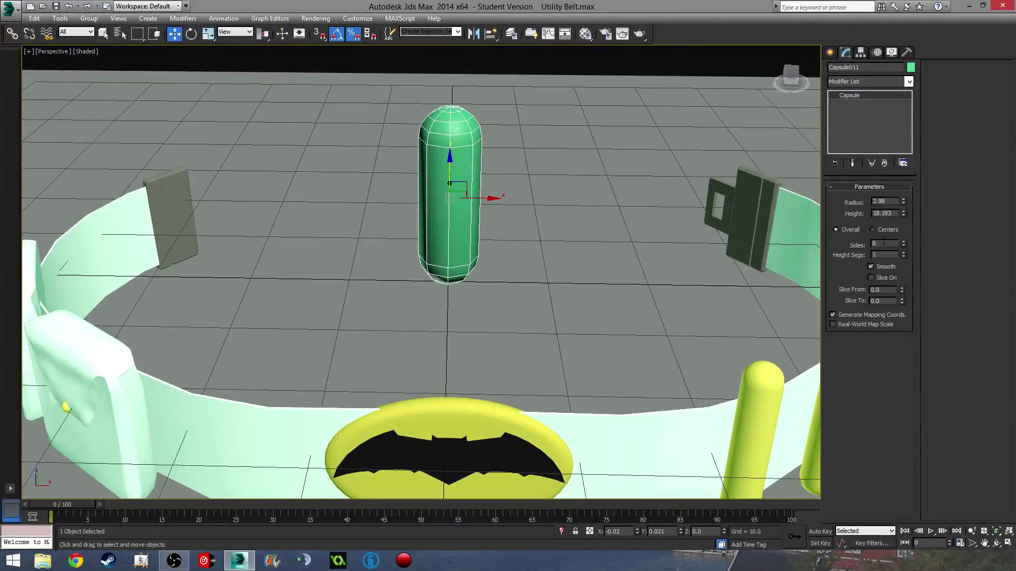
pyautogui.keyDown('alt'); pyautogui.moveTo(570, 243); pyautogui.dragTo(572, 298, button='middle'); pyautogui.keyUp('alt')
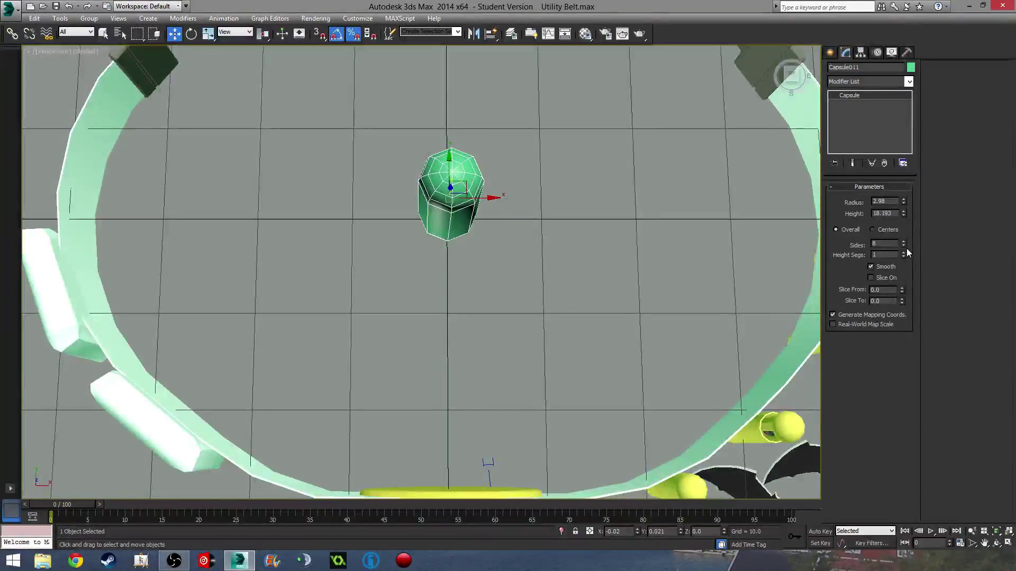
pyautogui.keyDown('alt'); pyautogui.moveTo(651, 286); pyautogui.dragTo(683, 284, button='middle'); pyautogui.keyUp('alt')
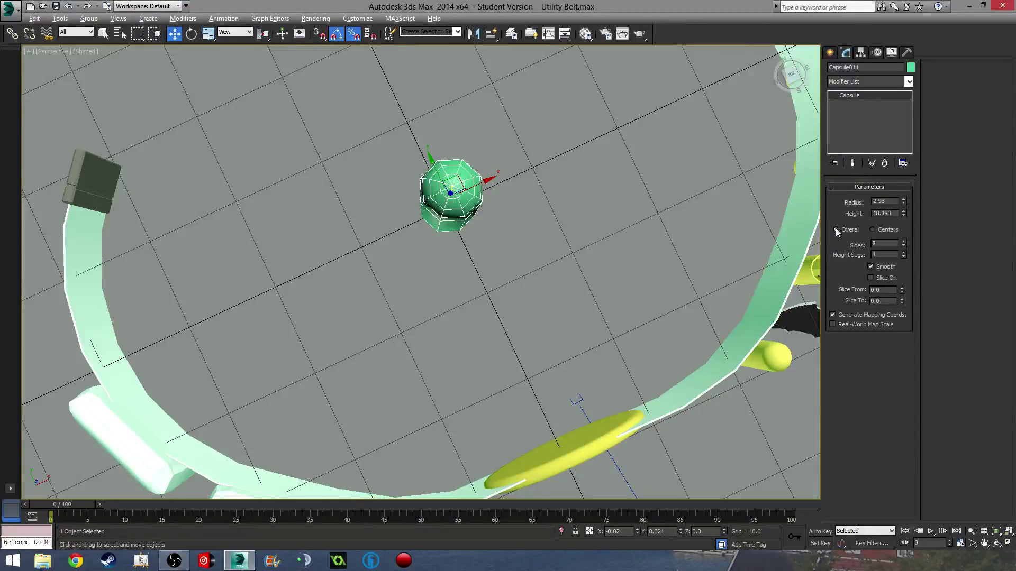
pyautogui.keyDown('alt'); pyautogui.moveTo(469, 243); pyautogui.dragTo(468, 164, button='middle'); pyautogui.keyUp('alt')
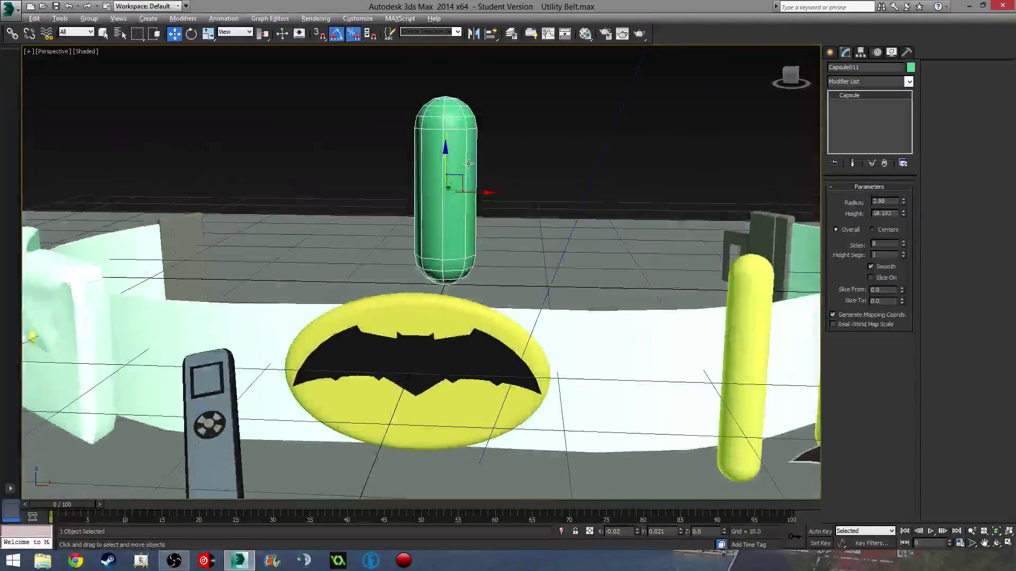
pyautogui.scroll(-10, 469, 164)
pyautogui.keyDown('alt'); pyautogui.moveTo(525, 214); pyautogui.dragTo(502, 236, button='middle'); pyautogui.keyUp('alt')
# Convert the capsule to an Editable Poly
pyautogui.rightClick(877, 97)
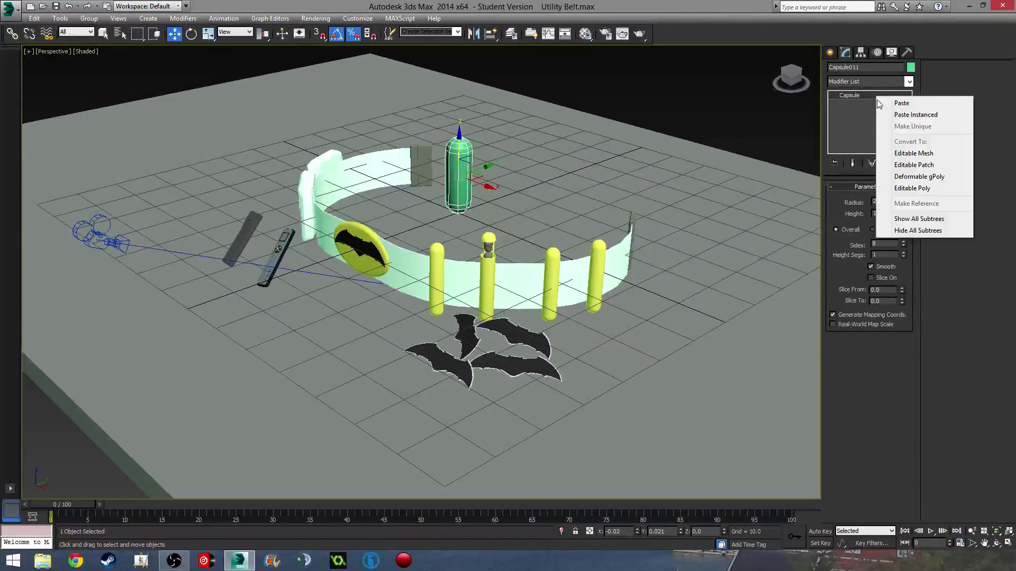
pyautogui.click(942, 189)
pyautogui.keyDown('alt'); pyautogui.moveTo(619, 203); pyautogui.dragTo(660, 209, button='middle'); pyautogui.keyUp('alt')
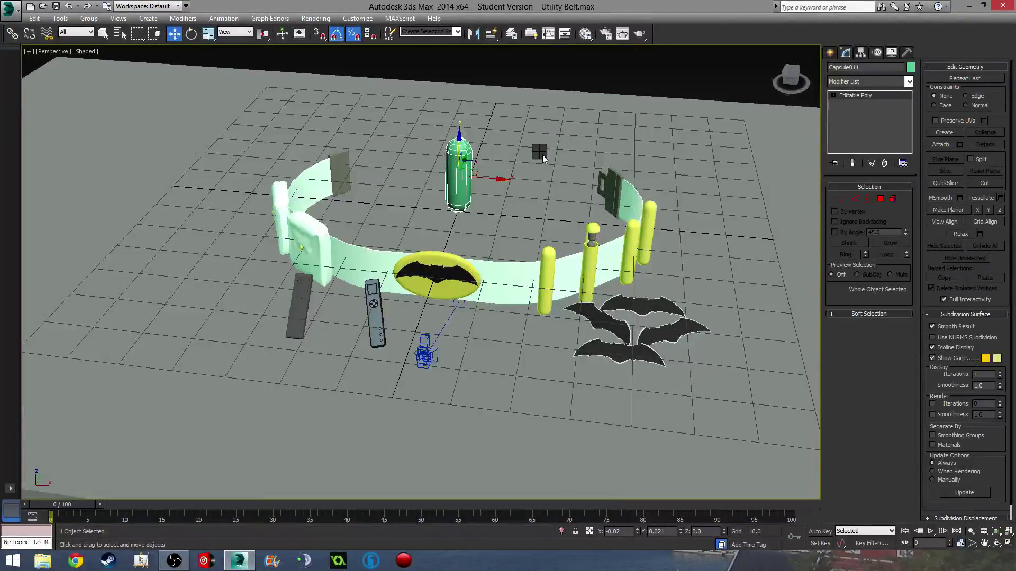
# Hide all unselected objects so that only the capsule is shown
pyautogui.rightClick(542, 154)
pyautogui.click(571, 119)
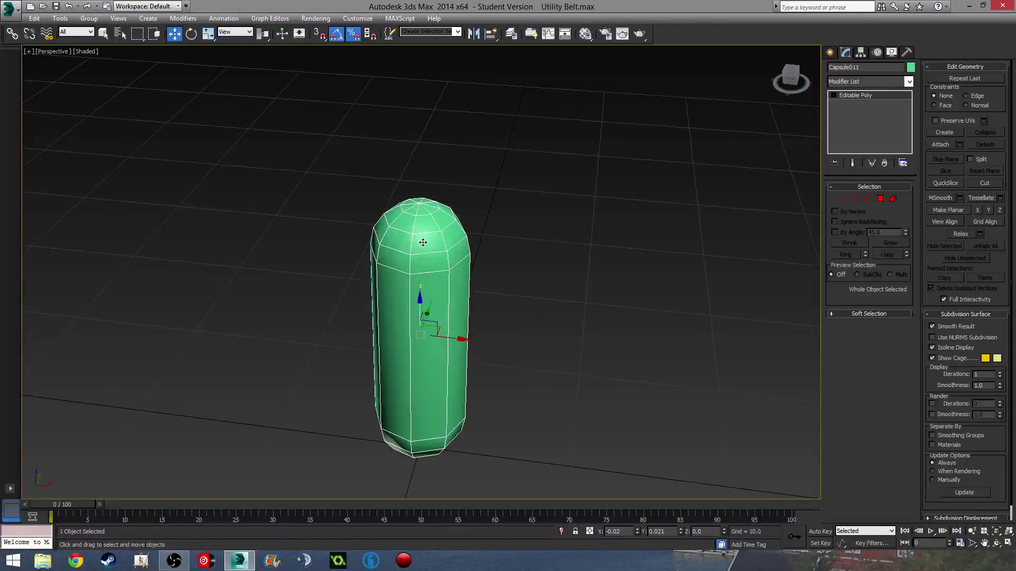
pyautogui.keyDown('alt'); pyautogui.moveTo(423, 243); pyautogui.dragTo(403, 249, button='middle'); pyautogui.keyUp('alt')
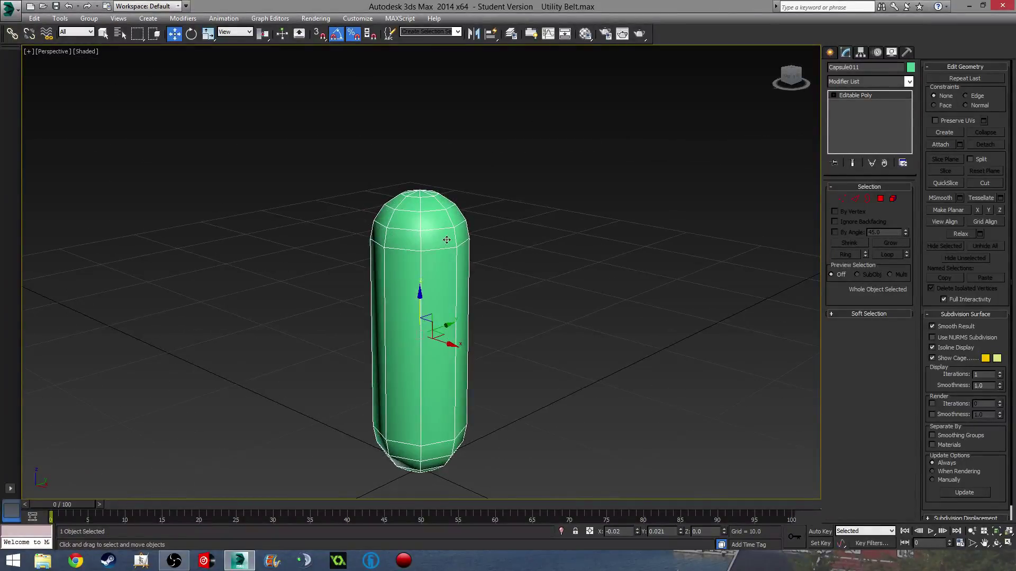
pyautogui.moveTo(446, 239)
pyautogui.keyDown('alt'); pyautogui.mouseDown(button='middle')
pyautogui.moveTo(469, 223)
pyautogui.moveTo(458, 241)
pyautogui.mouseUp(button='middle'); pyautogui.keyUp('alt')
pyautogui.scroll(-4, 574, 258)
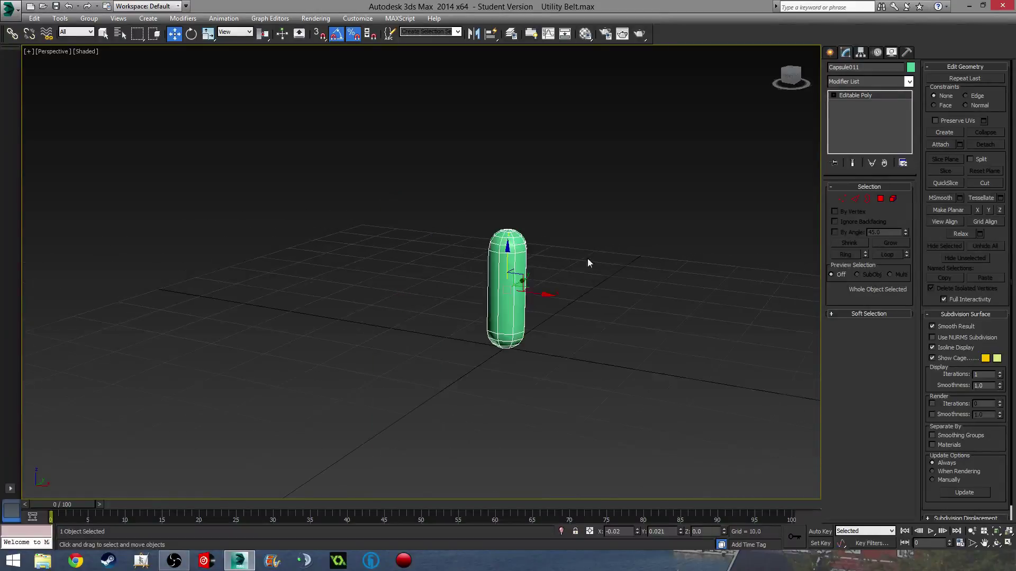
# Select the whole capsule element and set up a straight-on orthographic front view of it
pyautogui.click(893, 199)
pyautogui.click(509, 265)
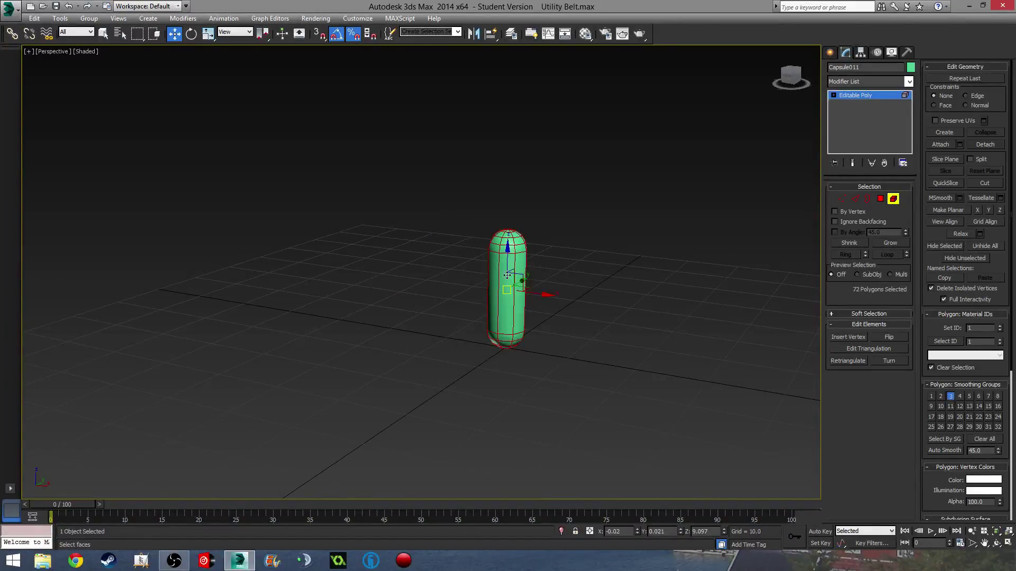
pyautogui.keyDown('alt'); pyautogui.moveTo(507, 275); pyautogui.dragTo(523, 243, button='middle'); pyautogui.keyUp('alt')
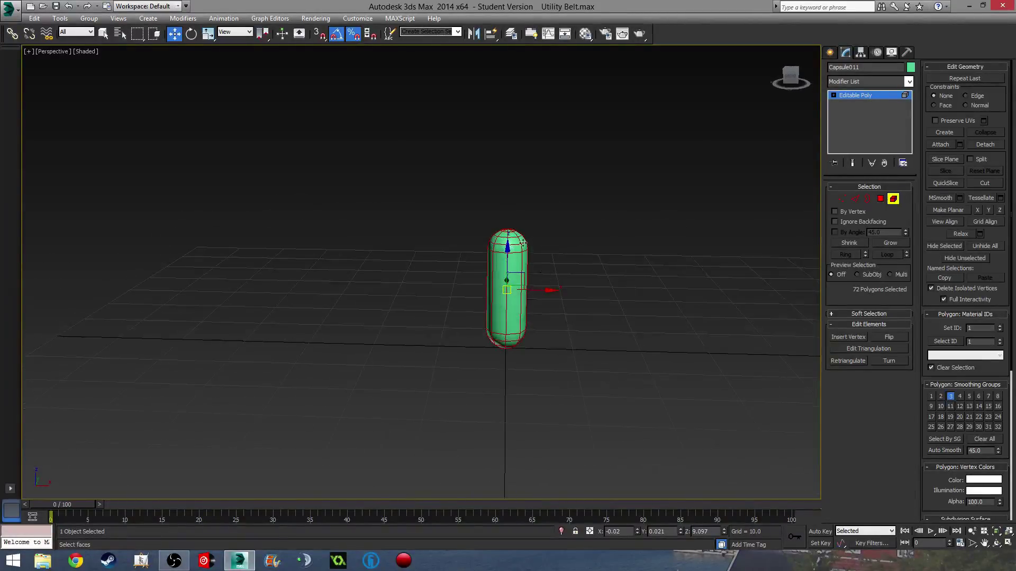
pyautogui.scroll(5, 503, 232)
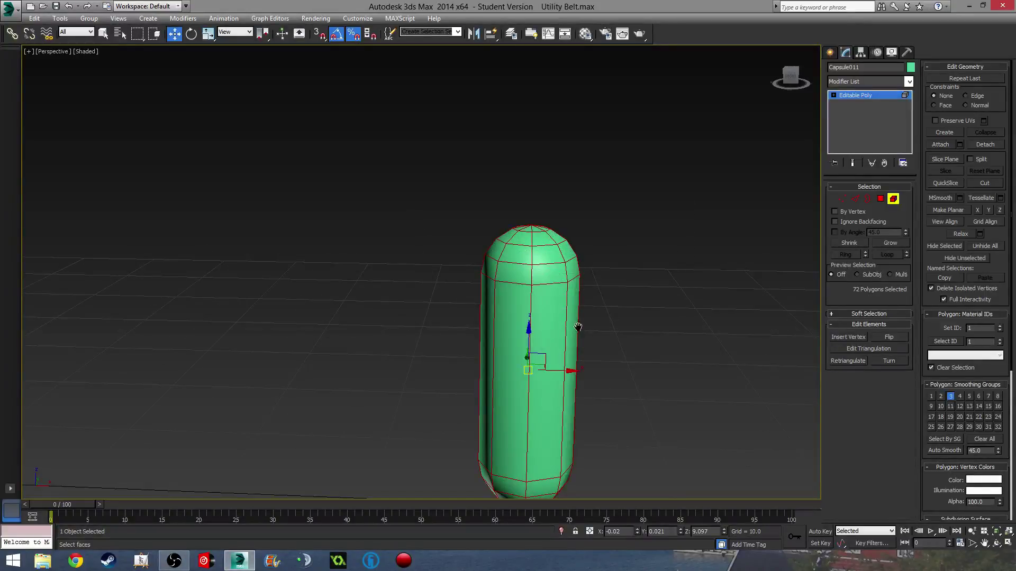
pyautogui.press('f')
pyautogui.scroll(10, 417, 382)
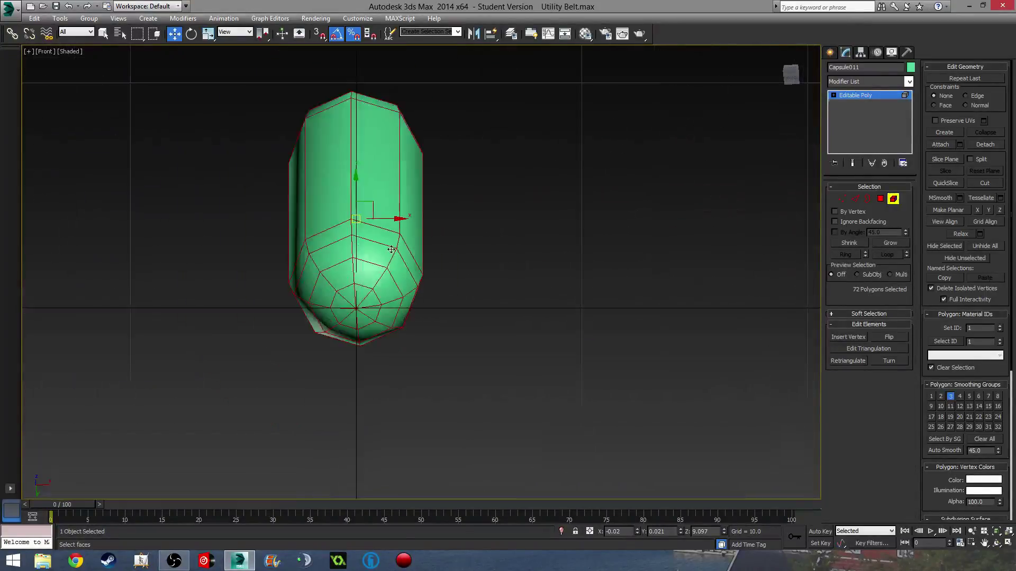
pyautogui.scroll(-5, 535, 226)
pyautogui.scroll(5, 521, 277)
pyautogui.keyDown('alt'); pyautogui.moveTo(520, 277); pyautogui.dragTo(531, 357, button='middle'); pyautogui.keyUp('alt')
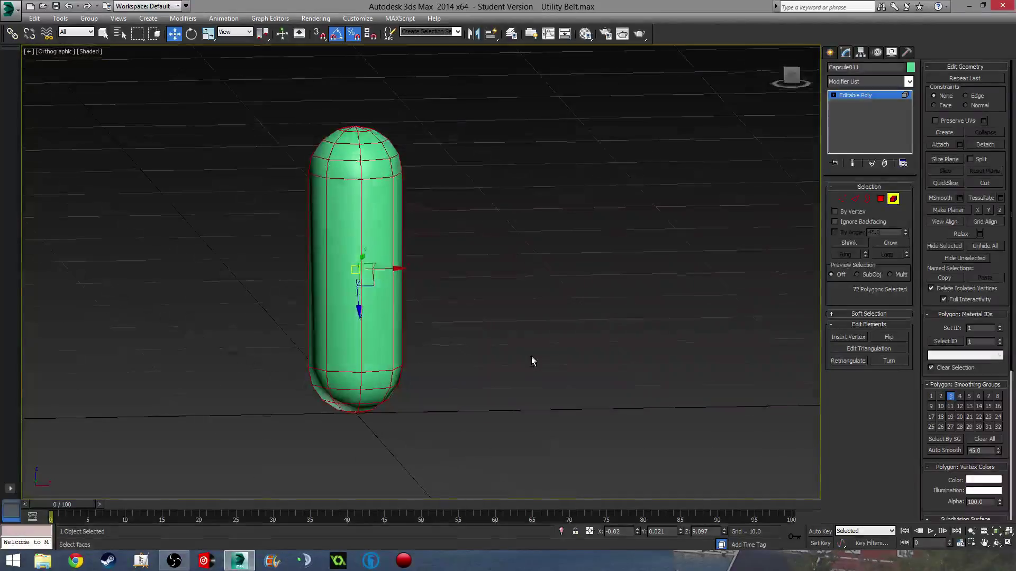
pyautogui.click(792, 76)
pyautogui.moveTo(363, 259); pyautogui.dragTo(405, 346)
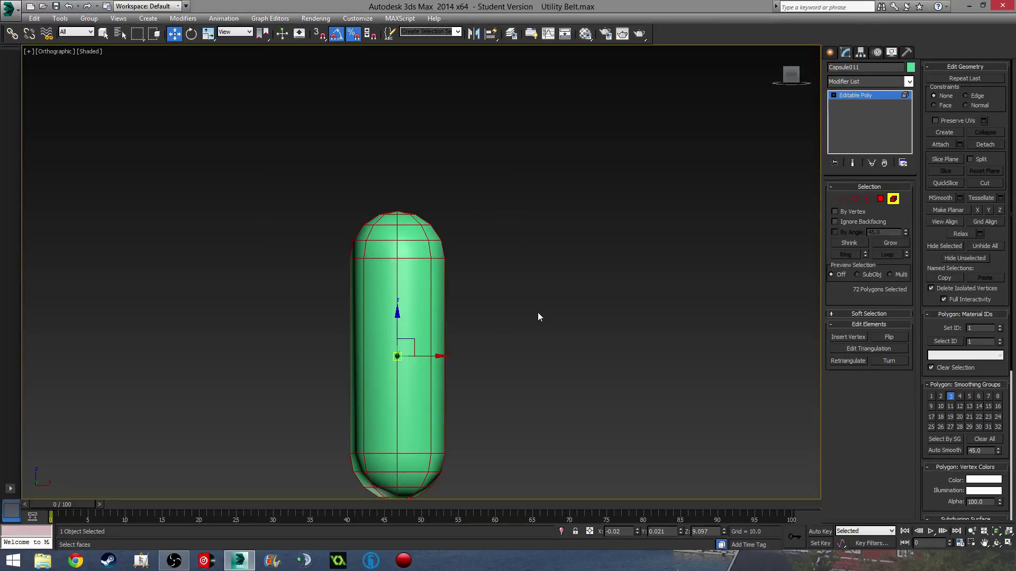
pyautogui.moveTo(537, 316); pyautogui.dragTo(562, 288, button='middle')
# Select the polygons of both domed ends and scale them down along Z to flatten the caps
pyautogui.click(880, 199)
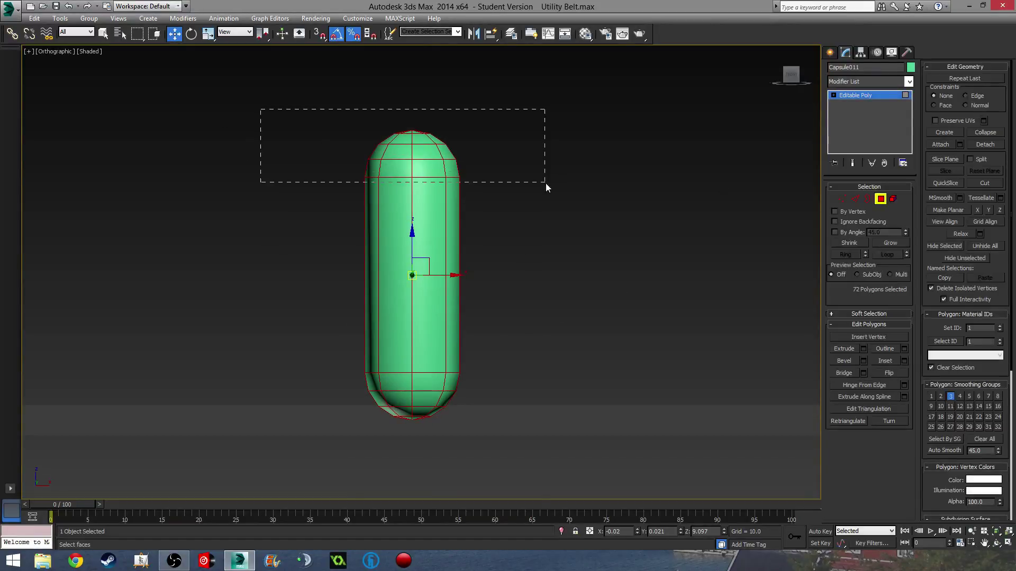
pyautogui.moveTo(546, 184); pyautogui.dragTo(541, 170)
pyautogui.keyDown('ctrl'); pyautogui.moveTo(246, 378); pyautogui.dragTo(245, 376); pyautogui.keyUp('ctrl')
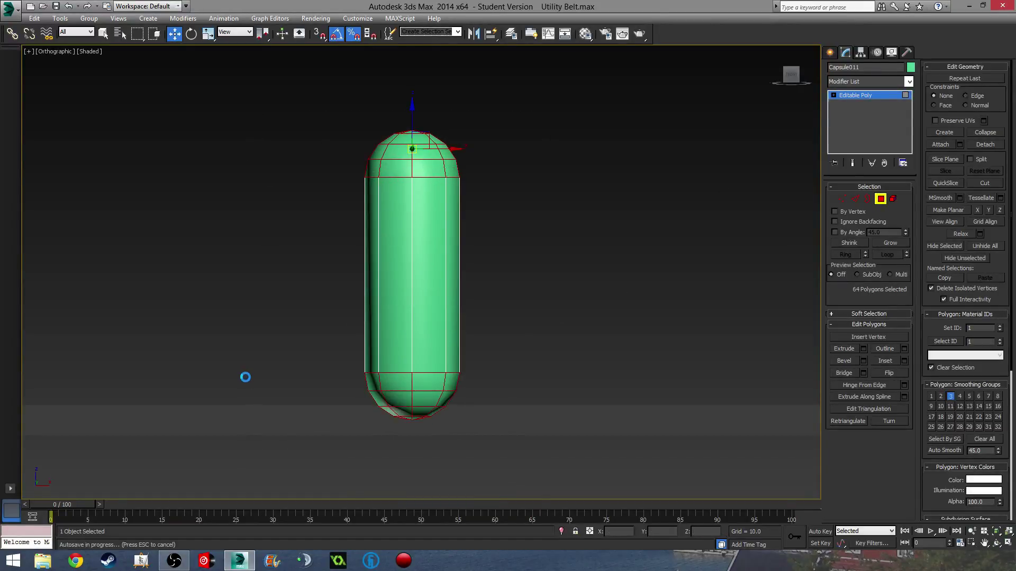
pyautogui.press('r')
pyautogui.moveTo(414, 103); pyautogui.dragTo(419, 138)
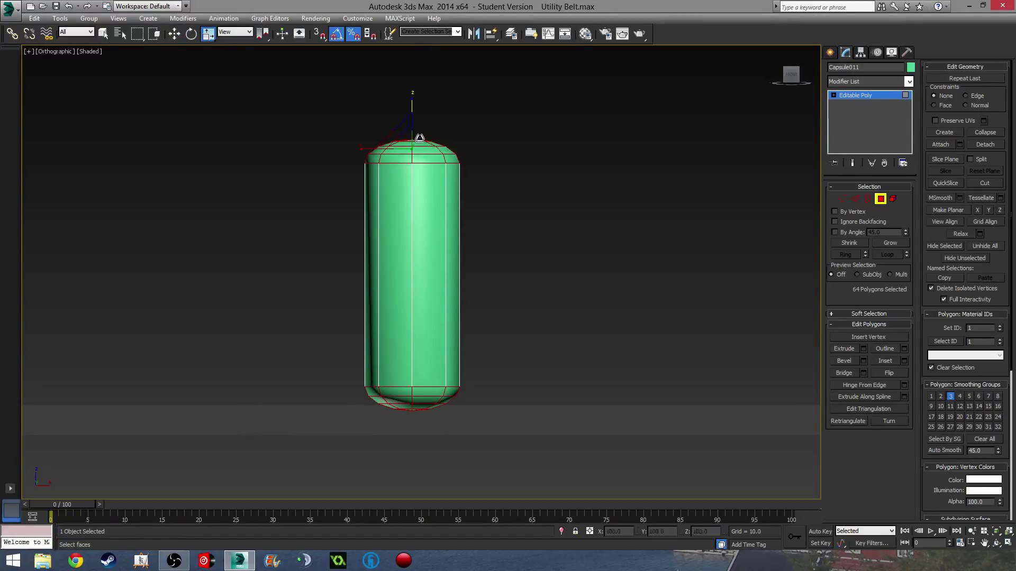
# Select the eight vertical edges of the capsule's body and connect them with 5 segments
pyautogui.moveTo(502, 269); pyautogui.dragTo(577, 243, button='middle')
pyautogui.scroll(-2, 582, 243)
pyautogui.click(855, 199)
pyautogui.moveTo(658, 241); pyautogui.dragTo(494, 254)
pyautogui.click(904, 387)
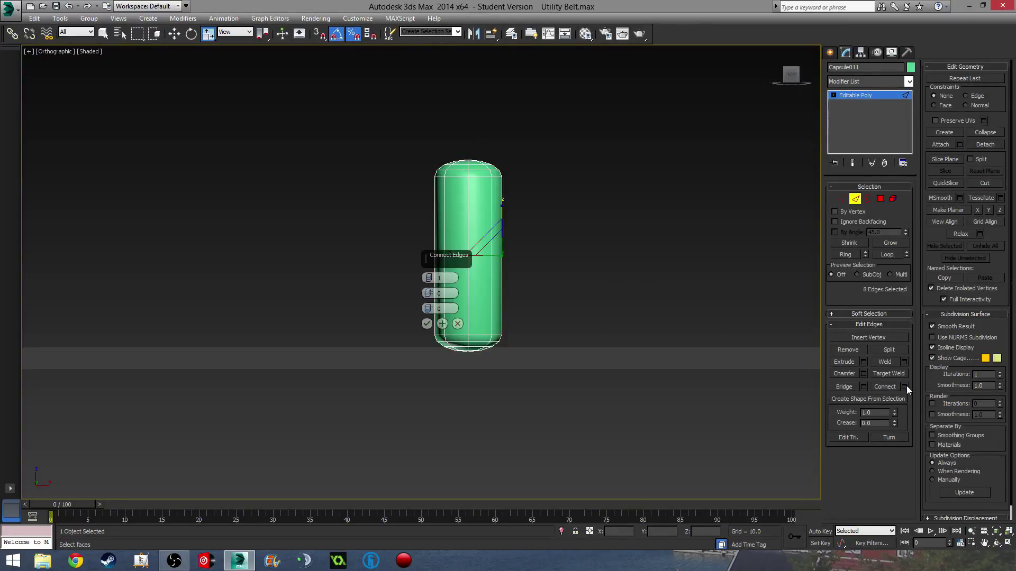
pyautogui.moveTo(430, 280); pyautogui.dragTo(429, 273)
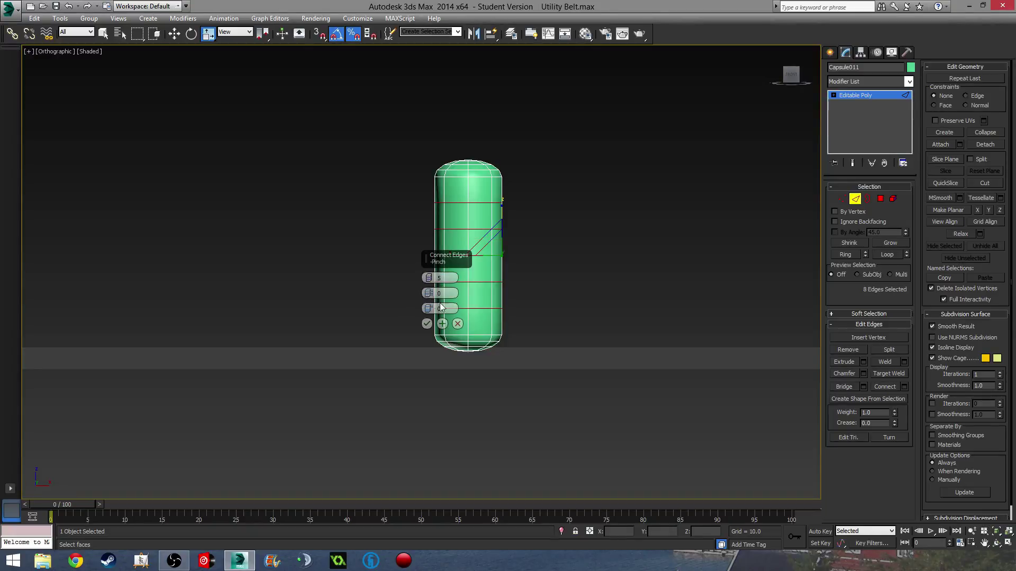
pyautogui.click(427, 324)
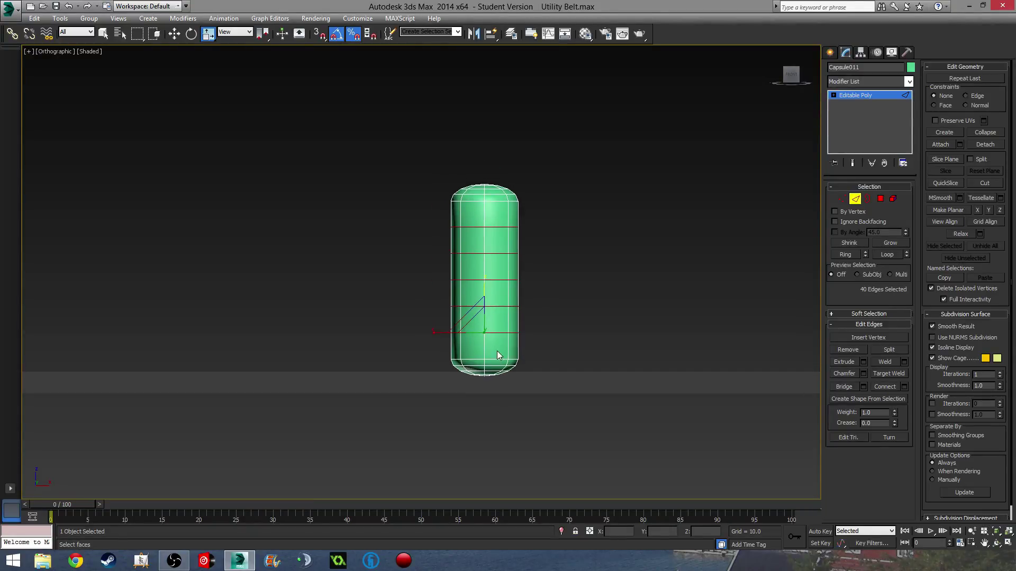
# Scale the five new edge loops slightly outward in the horizontal plane to bulge the capsule's body
pyautogui.keyDown('alt'); pyautogui.moveTo(497, 351); pyautogui.dragTo(485, 410, button='middle'); pyautogui.keyUp('alt')
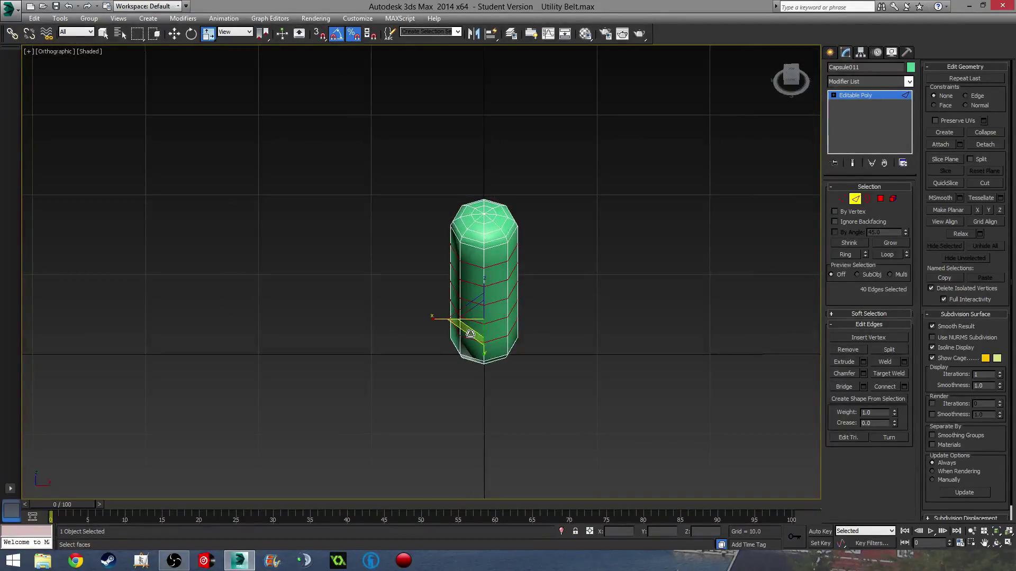
pyautogui.moveTo(470, 333); pyautogui.dragTo(469, 337)
pyautogui.keyDown('alt'); pyautogui.moveTo(469, 337); pyautogui.dragTo(483, 296, button='middle'); pyautogui.keyUp('alt')
pyautogui.keyDown('alt'); pyautogui.moveTo(540, 329); pyautogui.dragTo(497, 342, button='middle'); pyautogui.keyUp('alt')
pyautogui.press('p')
pyautogui.keyDown('alt'); pyautogui.moveTo(498, 277); pyautogui.dragTo(404, 253, button='middle'); pyautogui.keyUp('alt')
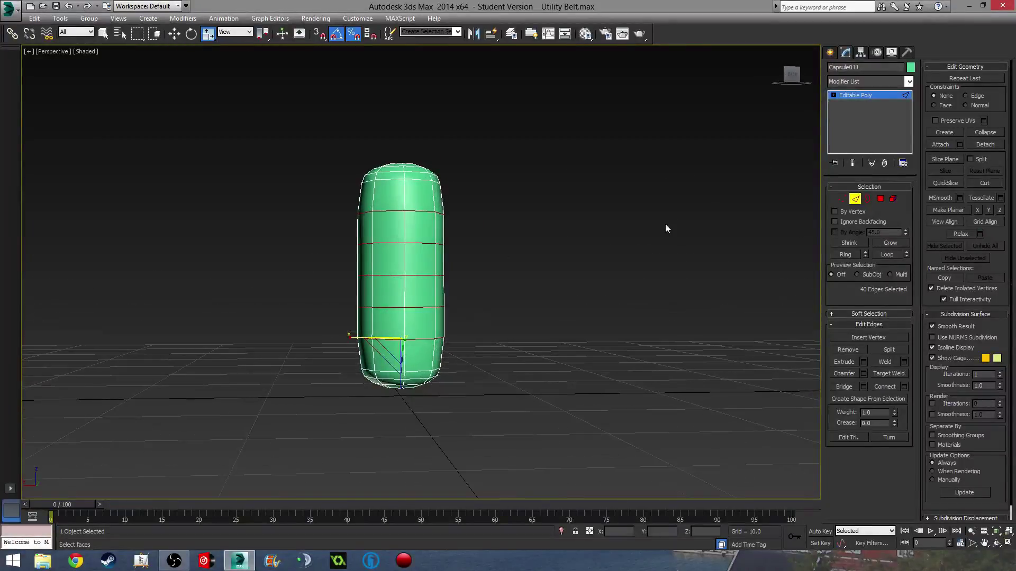
# Keep only the three middle edge loops of the body selected and scale them outward horizontally to about 120%
pyautogui.moveTo(523, 314); pyautogui.dragTo(536, 317)
pyautogui.keyDown('alt'); pyautogui.moveTo(438, 233); pyautogui.dragTo(437, 233); pyautogui.keyUp('alt')
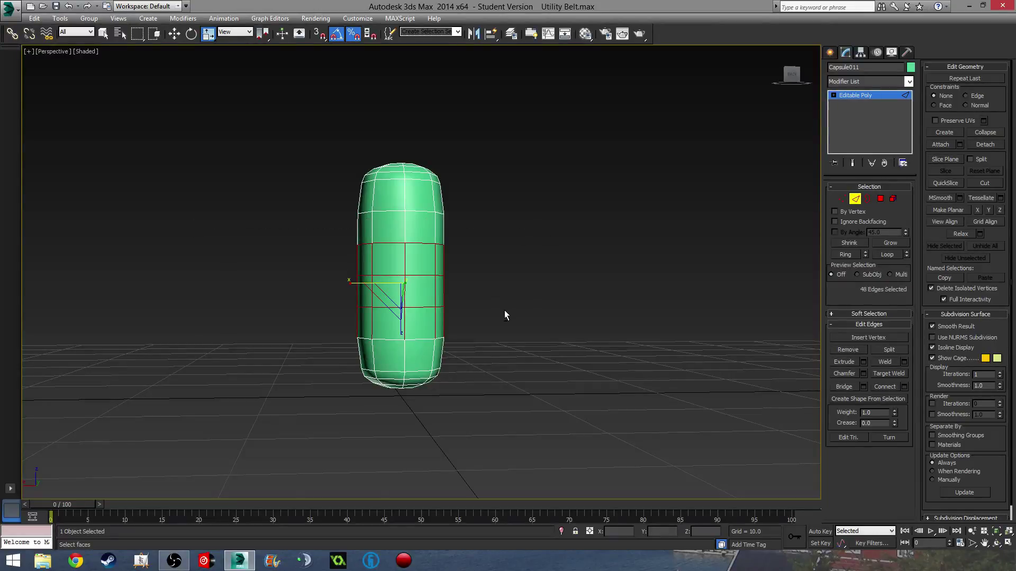
pyautogui.keyDown('alt'); pyautogui.moveTo(51, 329); pyautogui.dragTo(51, 330); pyautogui.keyUp('alt')
pyautogui.keyDown('alt'); pyautogui.moveTo(286, 365); pyautogui.dragTo(299, 401, button='middle'); pyautogui.keyUp('alt')
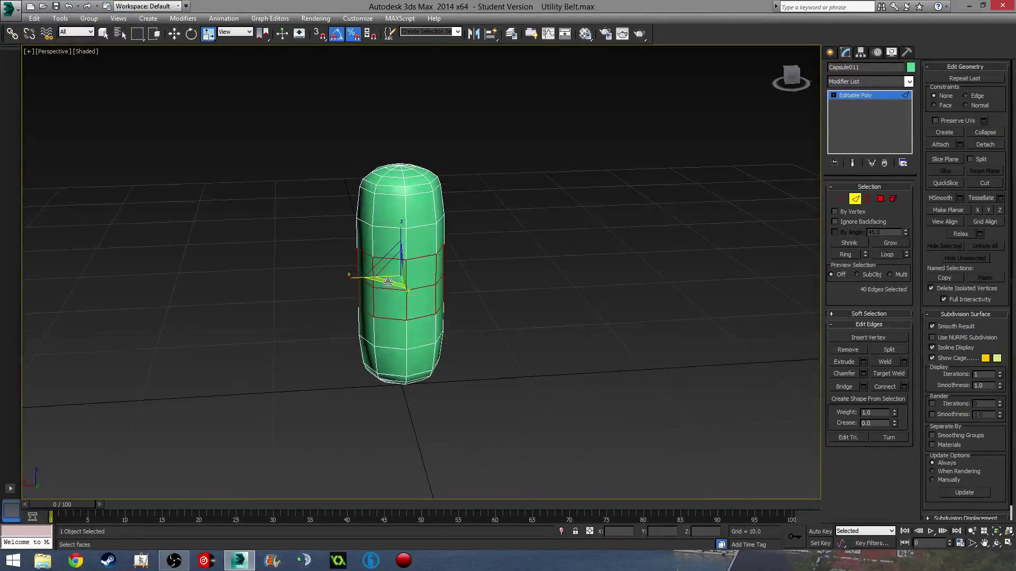
pyautogui.moveTo(387, 281); pyautogui.dragTo(385, 286)
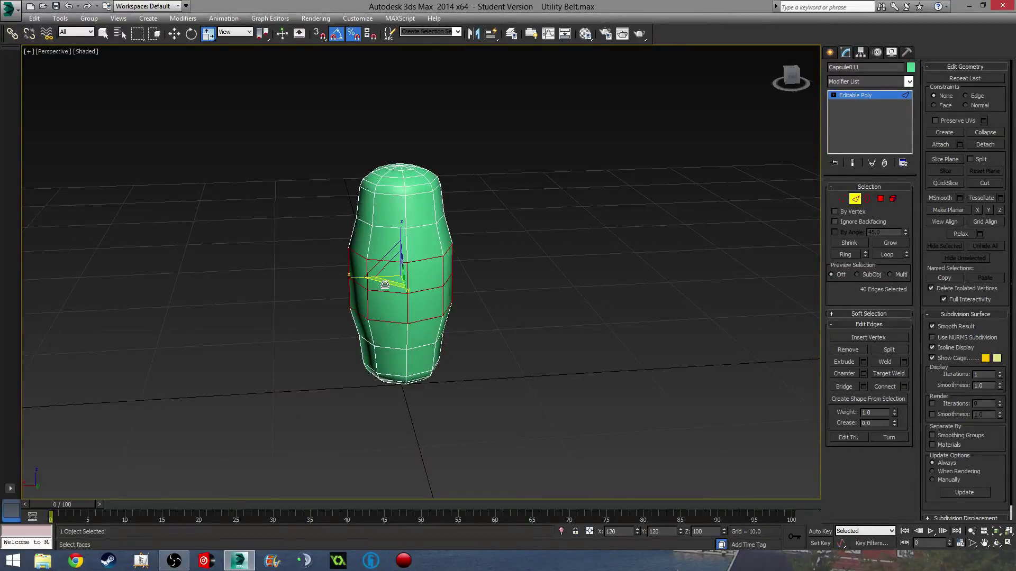
pyautogui.keyDown('alt'); pyautogui.moveTo(544, 338); pyautogui.dragTo(521, 327, button='middle'); pyautogui.keyUp('alt')
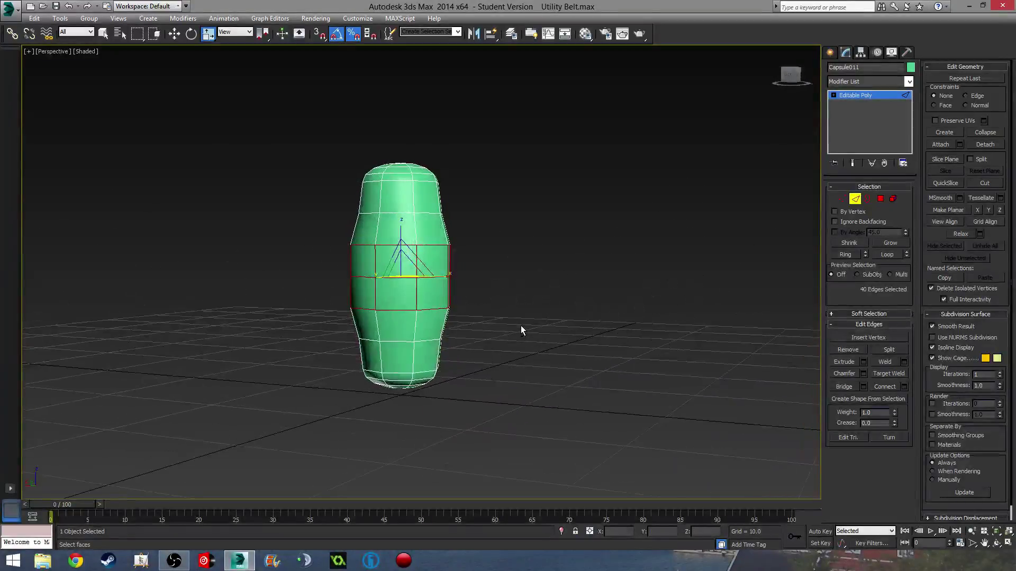
pyautogui.moveTo(500, 288)
pyautogui.keyDown('alt'); pyautogui.mouseDown(button='middle')
pyautogui.moveTo(430, 345)
pyautogui.moveTo(358, 328)
pyautogui.moveTo(322, 346)
pyautogui.moveTo(245, 350)
pyautogui.moveTo(294, 356)
pyautogui.moveTo(284, 373)
pyautogui.mouseUp(button='middle'); pyautogui.keyUp('alt')
pyautogui.click(535, 313)
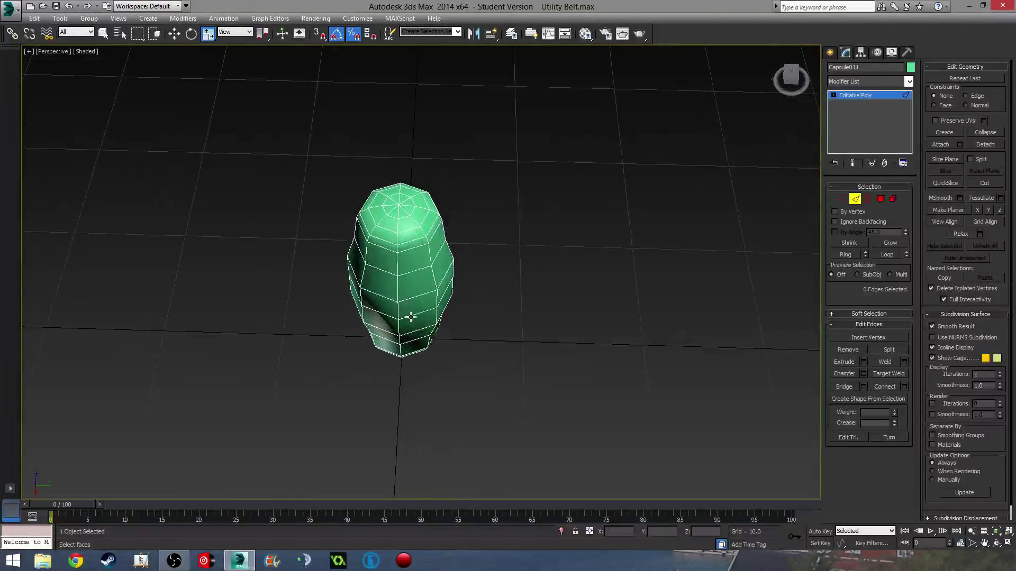
# Select the eight triangular polygons at the centre of the upper cap and delete them to open the capsule
pyautogui.keyDown('alt'); pyautogui.moveTo(410, 317); pyautogui.dragTo(381, 351, button='middle'); pyautogui.keyUp('alt')
pyautogui.scroll(3, 403, 213)
pyautogui.keyDown('alt'); pyautogui.moveTo(404, 212); pyautogui.dragTo(407, 283, button='middle'); pyautogui.keyUp('alt')
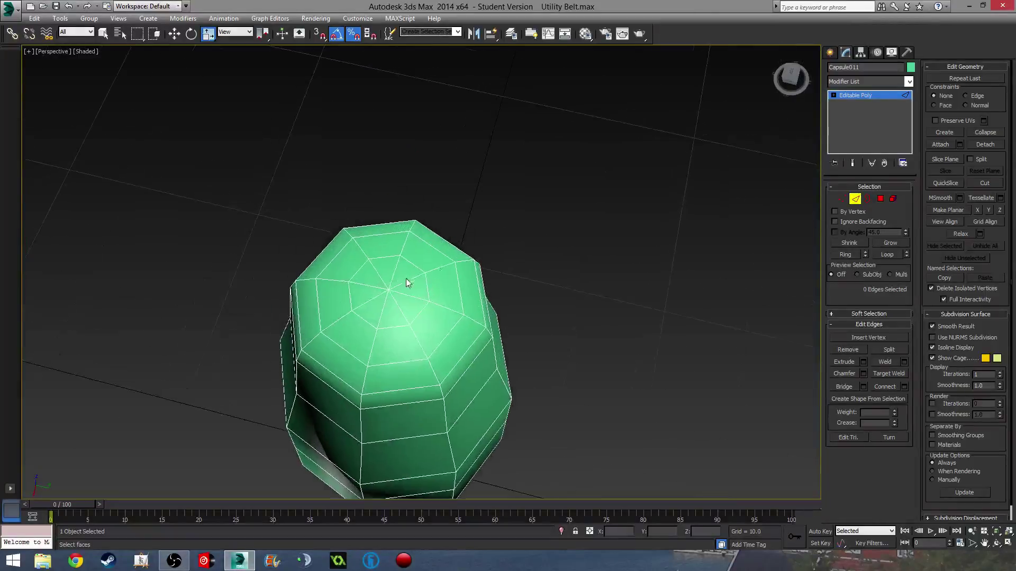
pyautogui.click(881, 198)
pyautogui.click(396, 253)
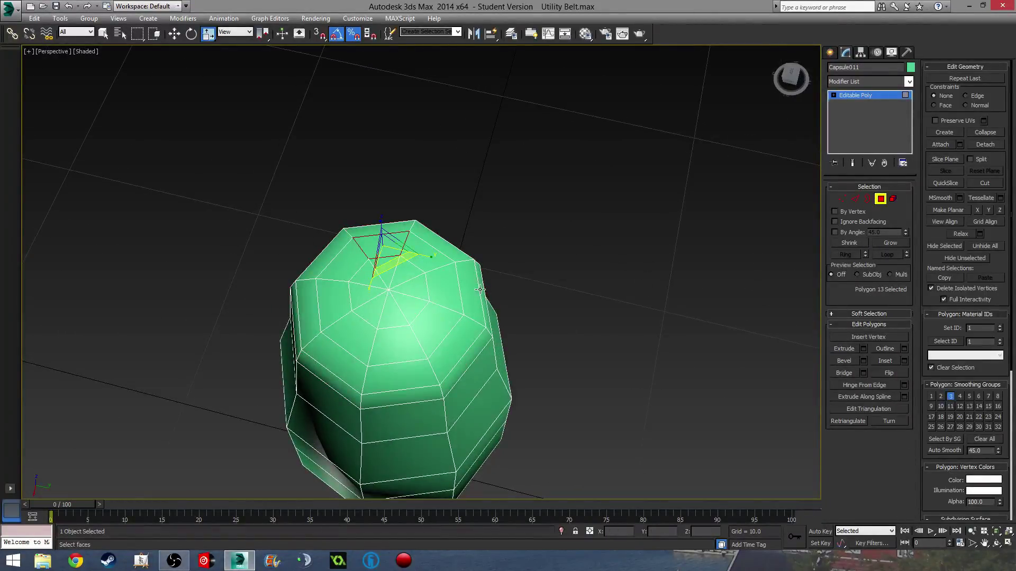
pyautogui.click(419, 286)
pyautogui.keyDown('ctrl'); pyautogui.click(403, 278); pyautogui.keyUp('ctrl')
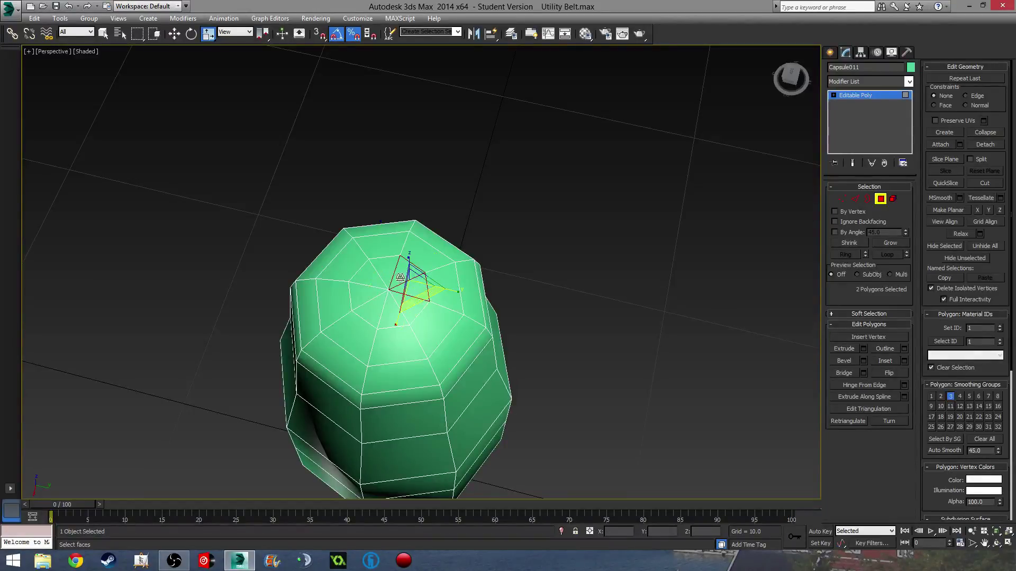
pyautogui.keyDown('ctrl'); pyautogui.click(393, 273); pyautogui.keyUp('ctrl')
pyautogui.keyDown('ctrl'); pyautogui.click(371, 277); pyautogui.keyUp('ctrl')
pyautogui.keyDown('ctrl'); pyautogui.click(368, 293); pyautogui.keyUp('ctrl')
pyautogui.keyDown('ctrl'); pyautogui.click(372, 312); pyautogui.keyUp('ctrl')
pyautogui.keyDown('ctrl'); pyautogui.click(393, 316); pyautogui.keyUp('ctrl')
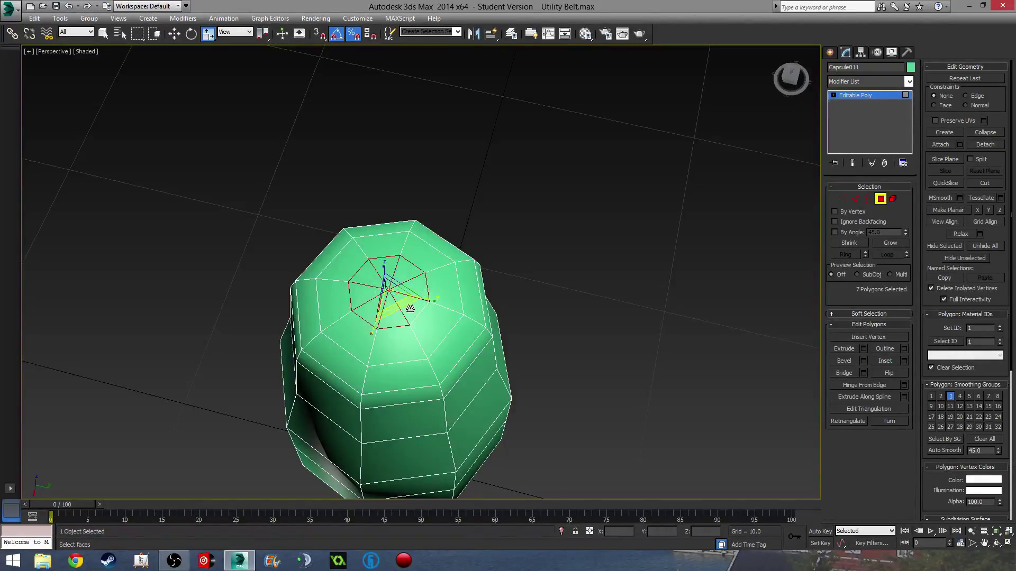
pyautogui.keyDown('ctrl'); pyautogui.click(411, 308); pyautogui.keyUp('ctrl')
pyautogui.moveTo(544, 330); pyautogui.dragTo(320, 251, button='middle')
pyautogui.press('Delete')
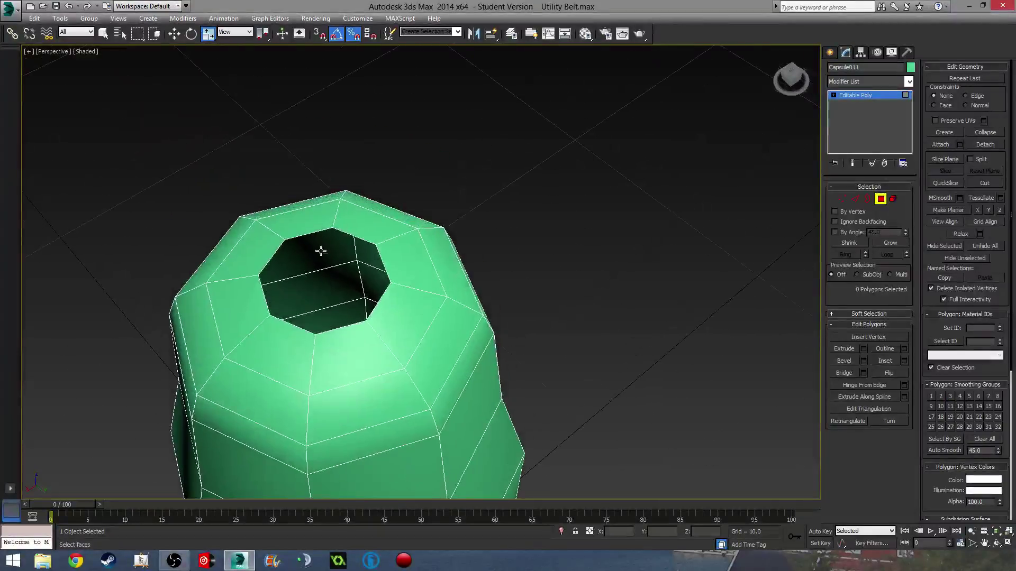
# Scale the border of the upper opening slightly outward in the horizontal plane and cap it with a single polygon
pyautogui.click(867, 199)
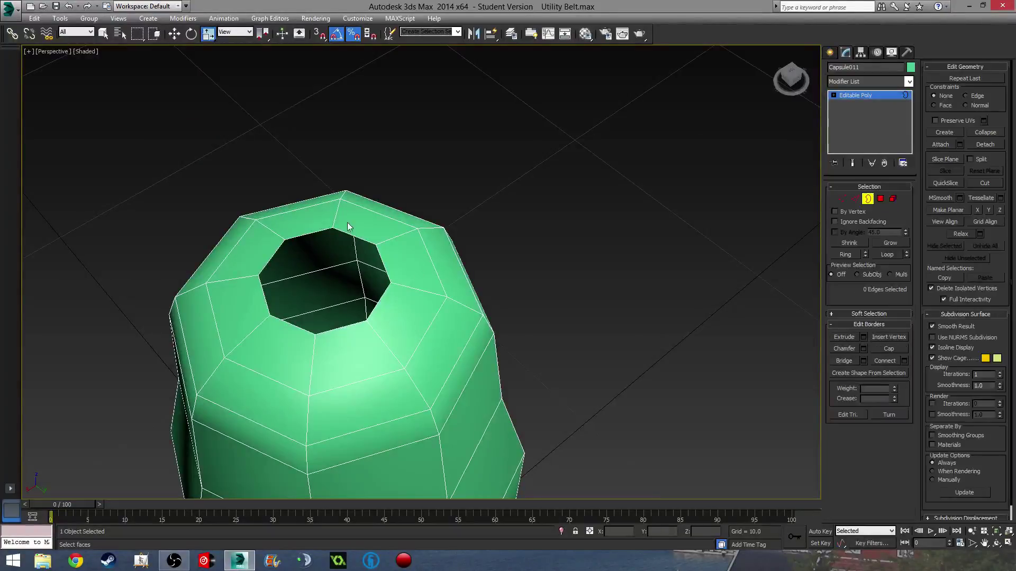
pyautogui.click(352, 235)
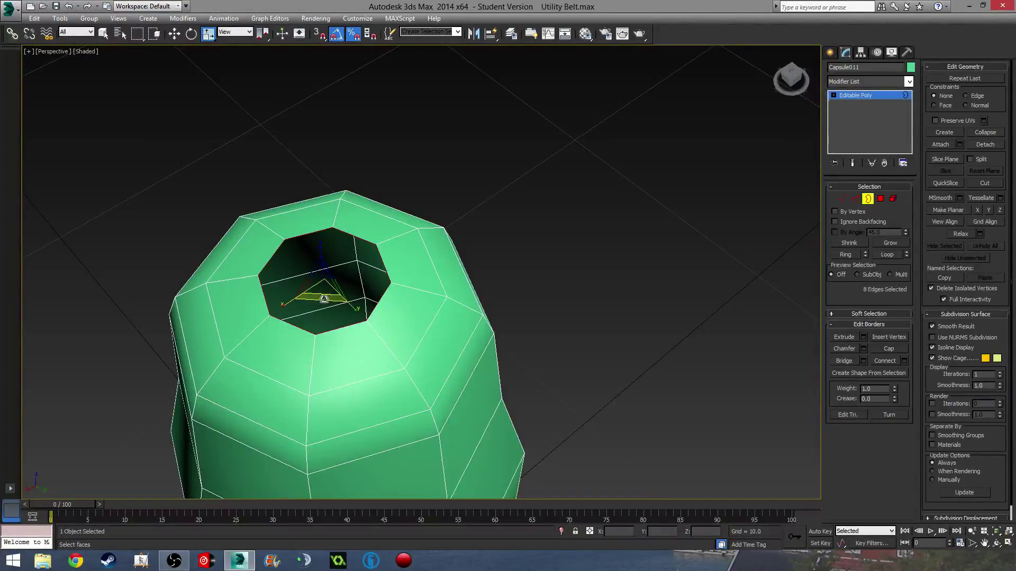
pyautogui.moveTo(324, 298); pyautogui.dragTo(326, 307)
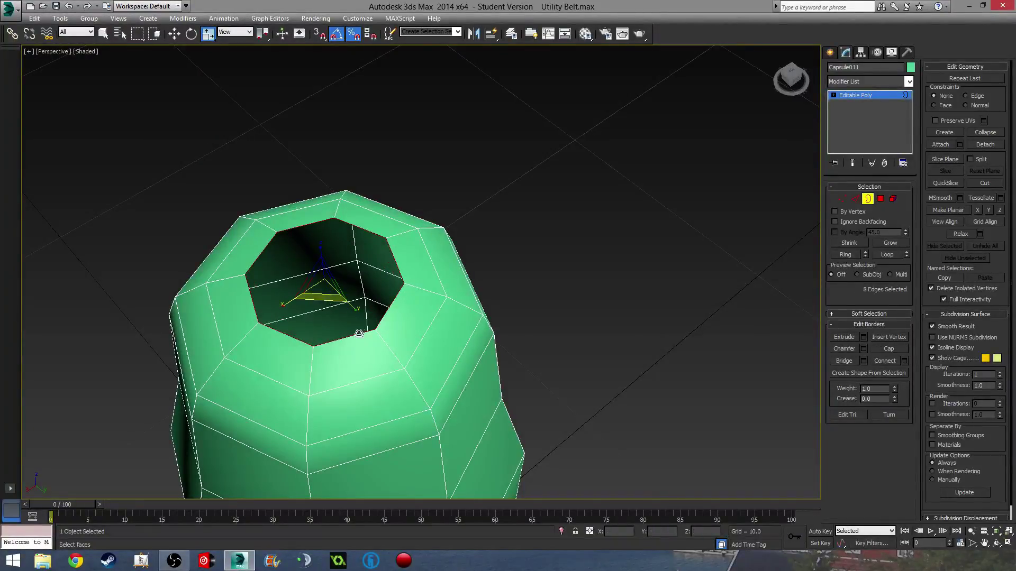
pyautogui.keyDown('alt'); pyautogui.moveTo(359, 334); pyautogui.dragTo(397, 297, button='middle'); pyautogui.keyUp('alt')
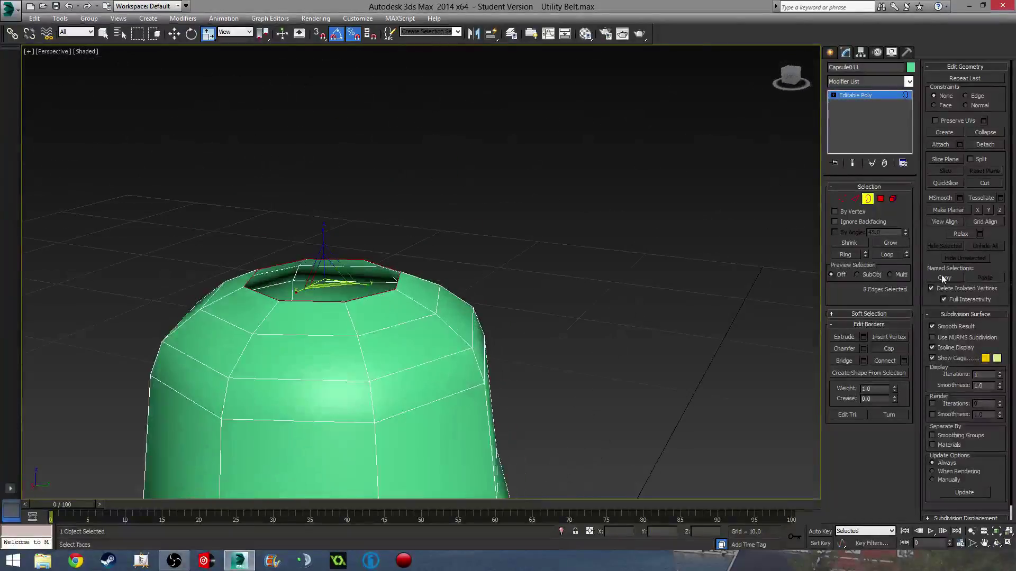
pyautogui.click(889, 348)
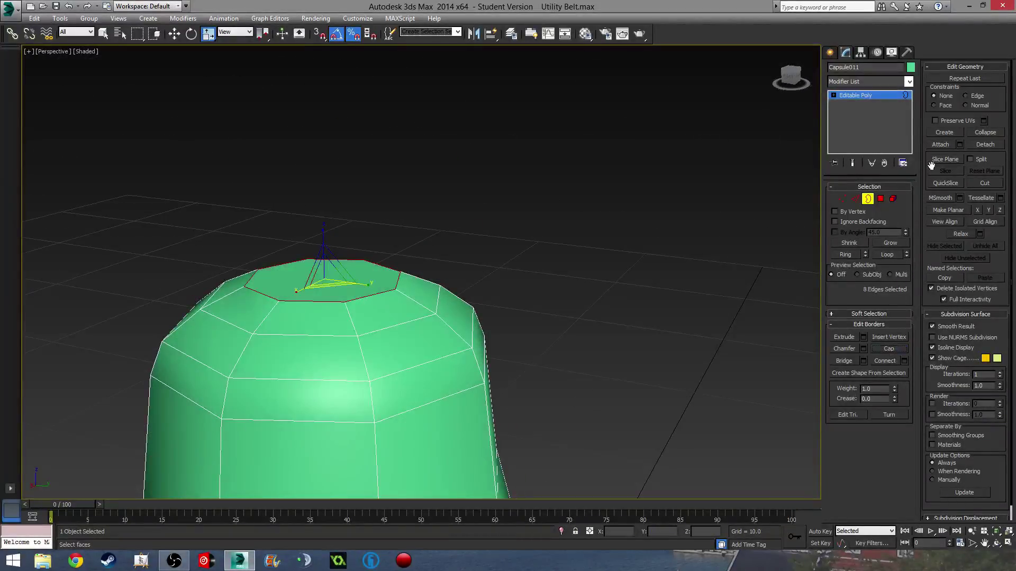
# Extrude the new octagonal cap polygon upward by 0.551 to form a short neck
pyautogui.click(881, 199)
pyautogui.click(351, 293)
pyautogui.moveTo(351, 293); pyautogui.dragTo(370, 308, button='middle')
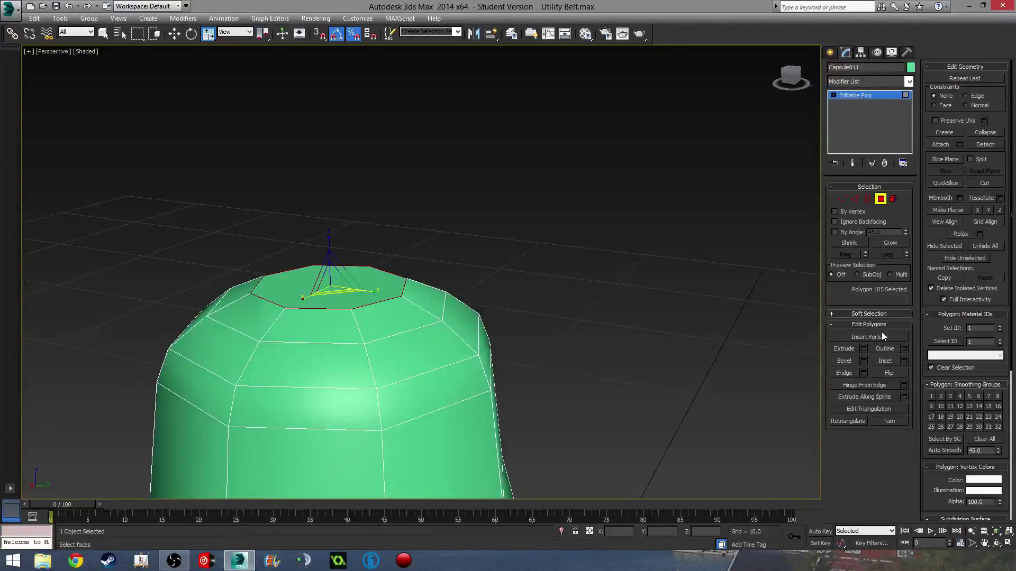
pyautogui.click(863, 349)
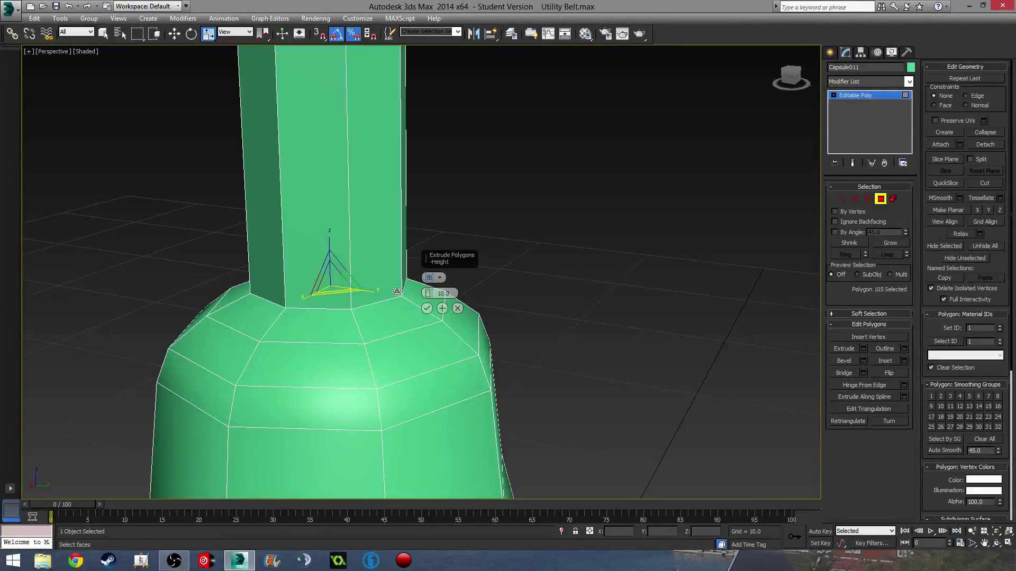
pyautogui.moveTo(428, 298); pyautogui.dragTo(429, 341)
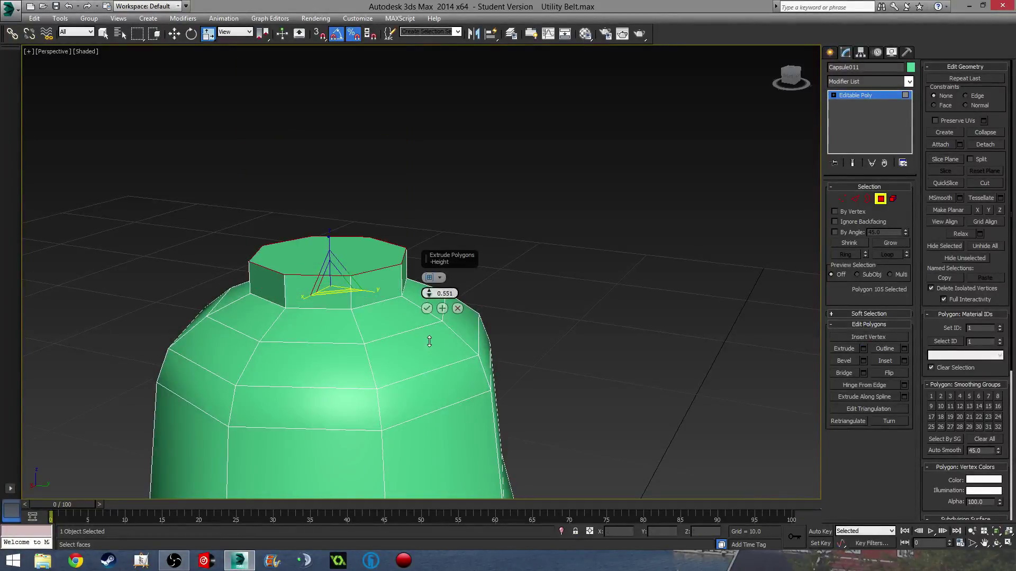
pyautogui.click(426, 309)
pyautogui.scroll(-5, 440, 318)
pyautogui.moveTo(423, 382); pyautogui.dragTo(394, 336, button='middle')
pyautogui.click(475, 291)
# Select the eight edges of the neck's upper rim and chamfer them by 0.15 with 2 segments
pyautogui.keyDown('alt'); pyautogui.moveTo(456, 337); pyautogui.dragTo(402, 341, button='middle'); pyautogui.keyUp('alt')
pyautogui.scroll(6, 403, 345)
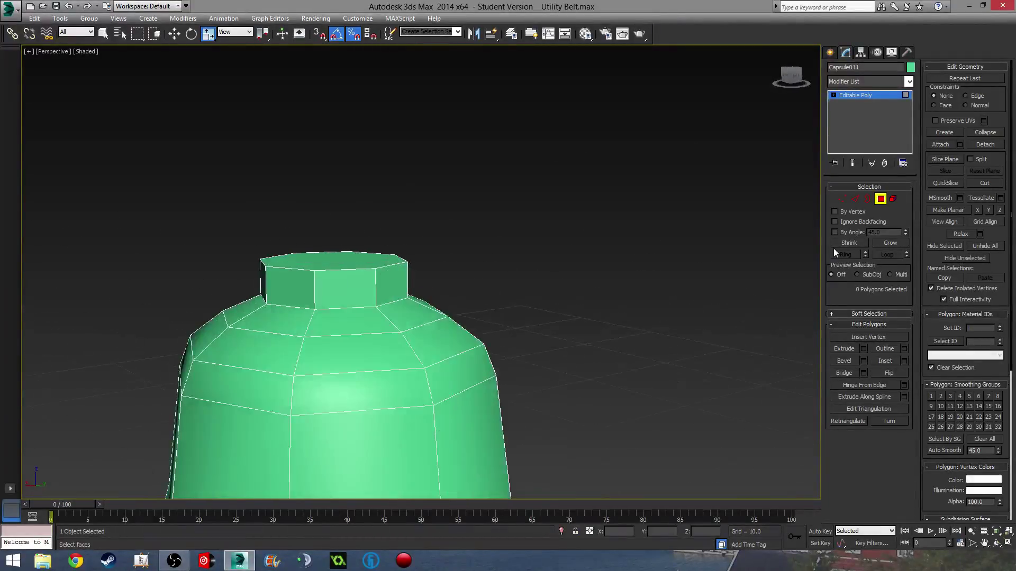
pyautogui.click(854, 198)
pyautogui.moveTo(79, 191); pyautogui.dragTo(514, 282)
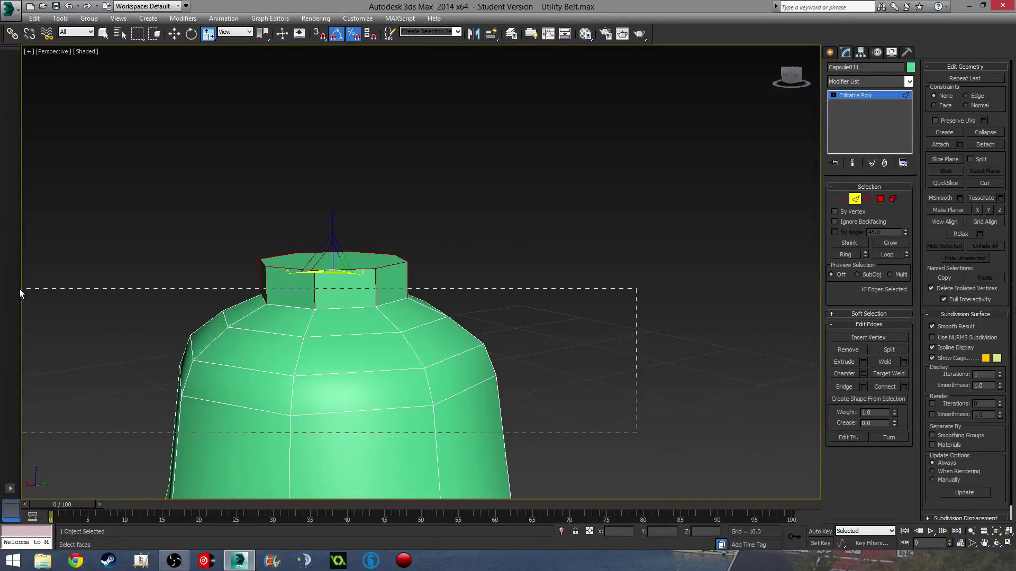
pyautogui.keyDown('alt'); pyautogui.moveTo(20, 288); pyautogui.dragTo(20, 288); pyautogui.keyUp('alt')
pyautogui.keyDown('alt'); pyautogui.moveTo(275, 370); pyautogui.dragTo(460, 358, button='middle'); pyautogui.keyUp('alt')
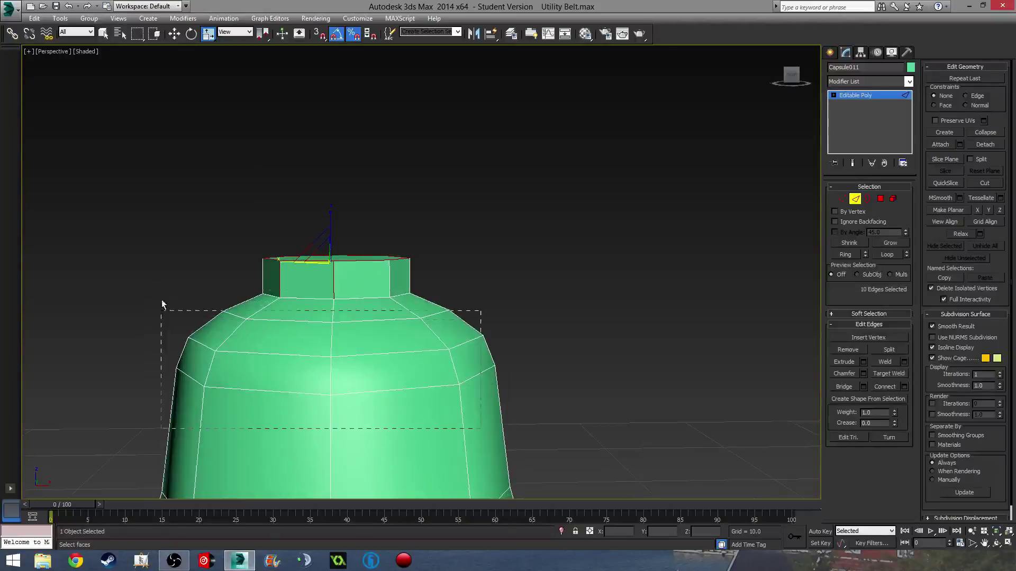
pyautogui.keyDown('alt'); pyautogui.moveTo(161, 304); pyautogui.dragTo(161, 304); pyautogui.keyUp('alt')
pyautogui.keyDown('alt'); pyautogui.moveTo(420, 340); pyautogui.dragTo(296, 340, button='middle'); pyautogui.keyUp('alt')
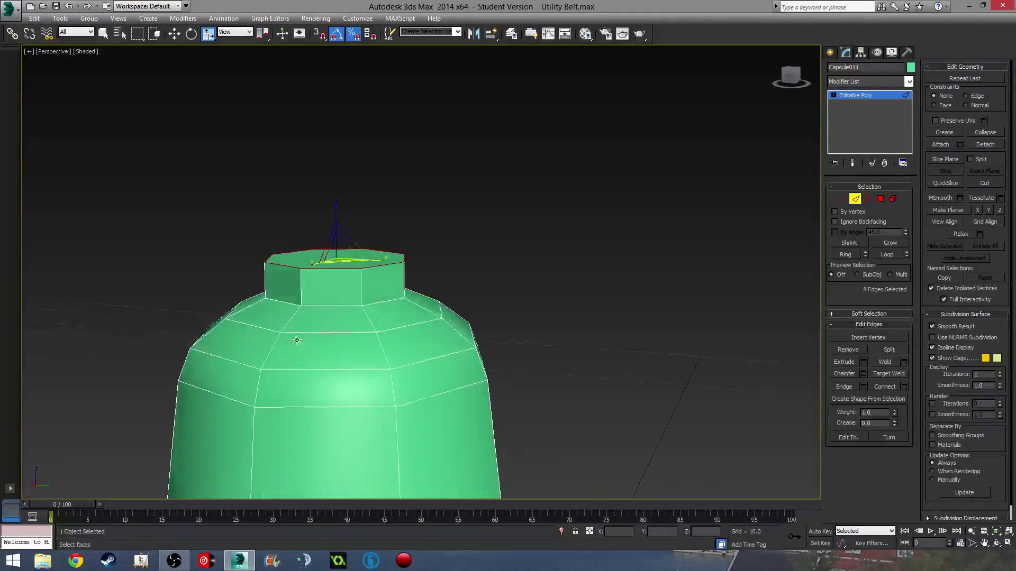
pyautogui.click(863, 373)
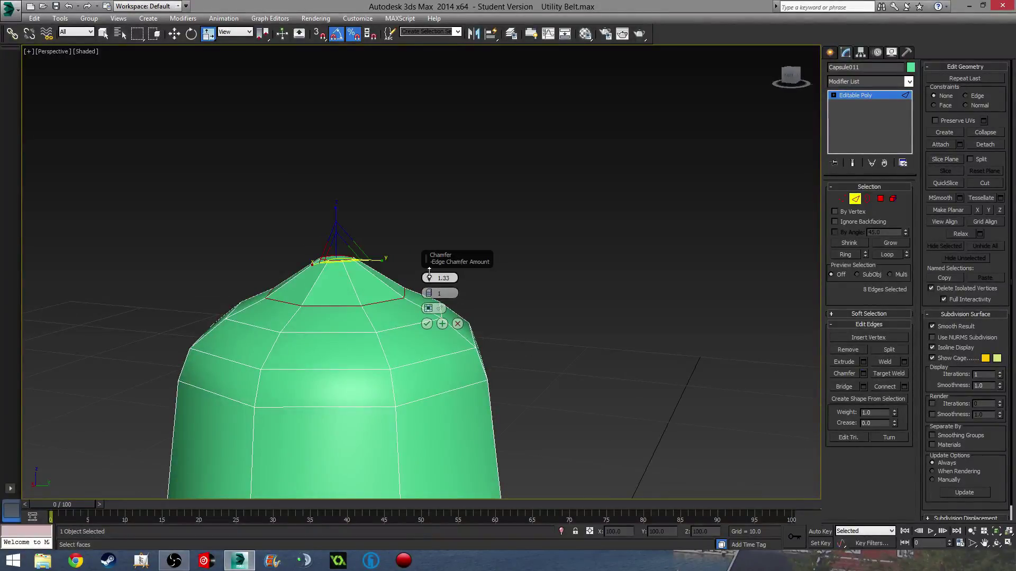
pyautogui.rightClick(429, 277)
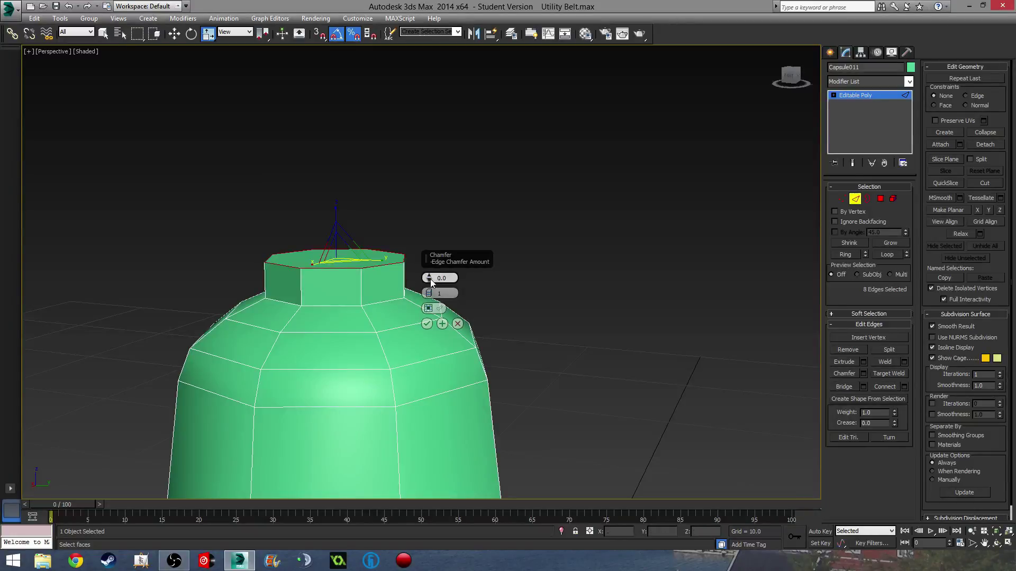
pyautogui.moveTo(430, 279); pyautogui.dragTo(430, 274)
pyautogui.click(432, 292)
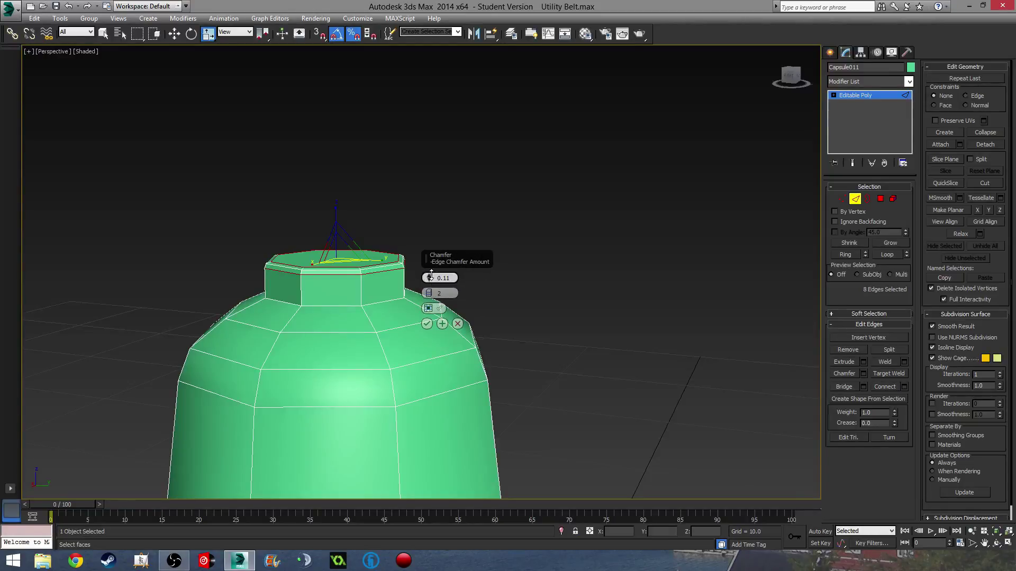
pyautogui.click(426, 324)
pyautogui.click(509, 391)
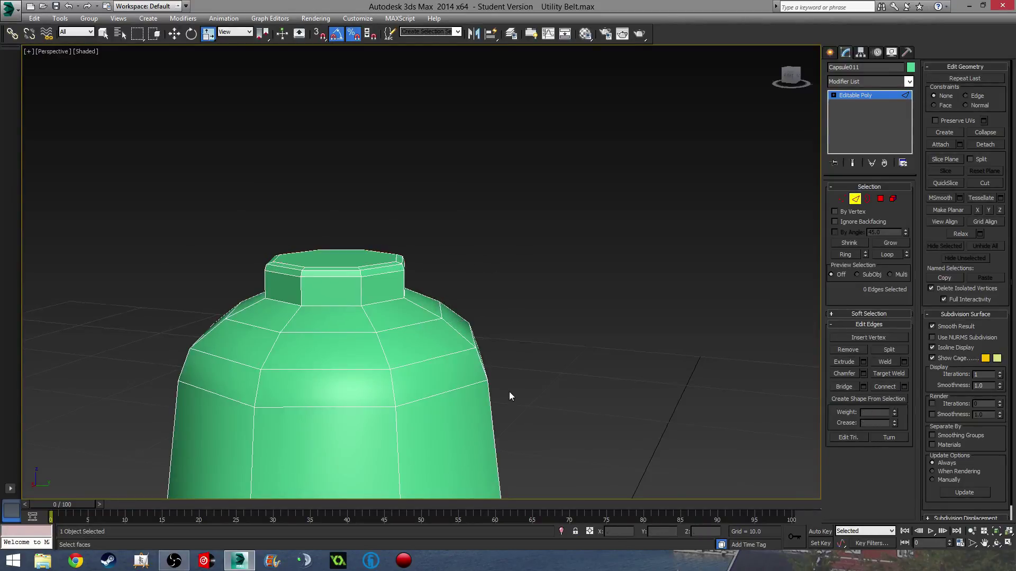
pyautogui.scroll(-5, 464, 243)
pyautogui.moveTo(509, 392); pyautogui.dragTo(410, 322, button='middle')
pyautogui.scroll(5, 361, 286)
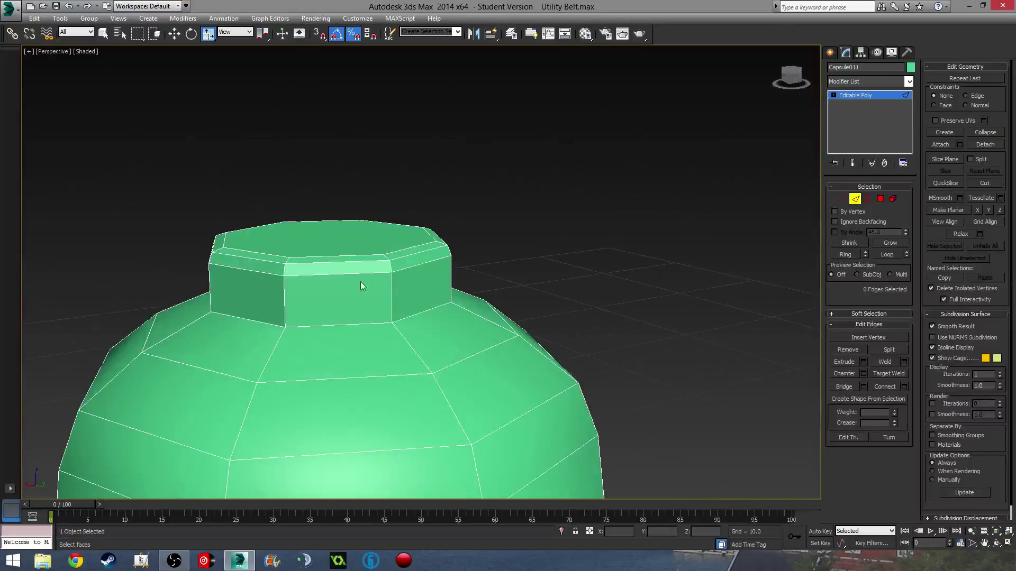
pyautogui.click(370, 287)
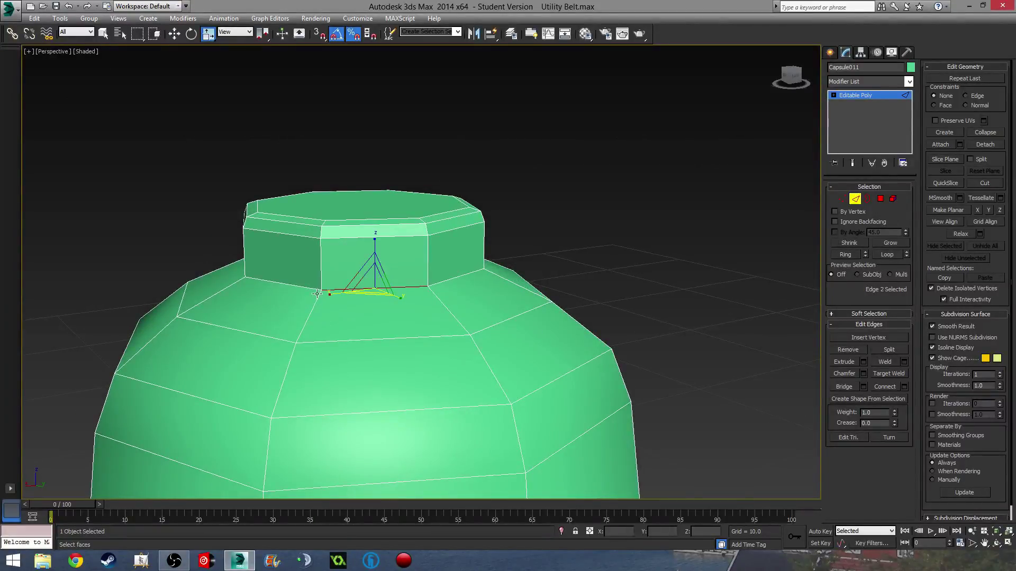
pyautogui.keyDown('ctrl'); pyautogui.click(312, 289); pyautogui.keyUp('ctrl')
pyautogui.keyDown('ctrl'); pyautogui.click(464, 274); pyautogui.keyUp('ctrl')
pyautogui.keyDown('alt'); pyautogui.moveTo(464, 275); pyautogui.dragTo(483, 303, button='middle'); pyautogui.keyUp('alt')
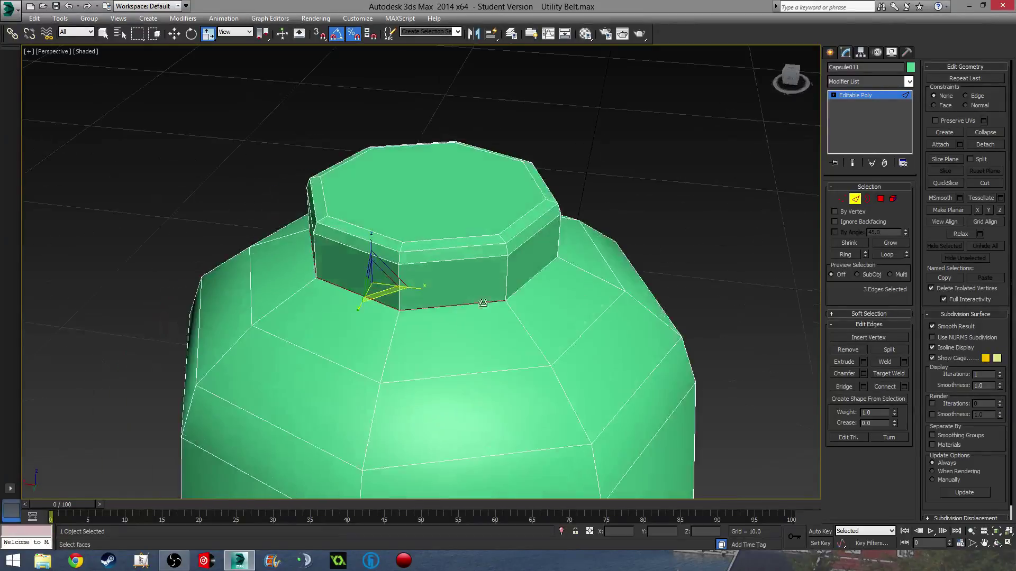
pyautogui.click(846, 255)
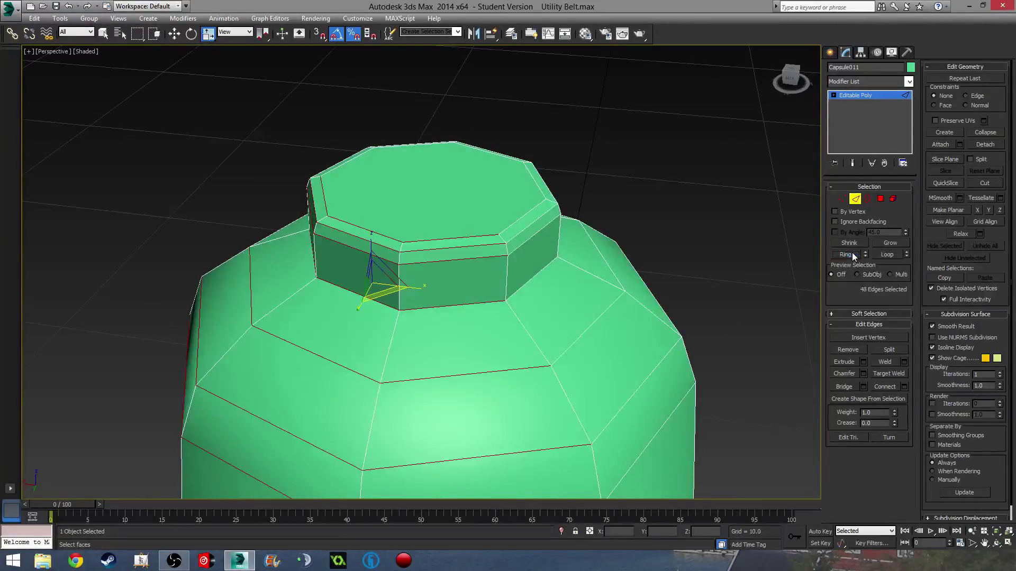
# Select the eight-edge loop where the neck meets the upper cap and give it a very narrow single-segment chamfer
pyautogui.click(468, 303)
pyautogui.click(883, 253)
pyautogui.keyDown('alt'); pyautogui.moveTo(609, 337); pyautogui.dragTo(581, 336, button='middle'); pyautogui.keyUp('alt')
pyautogui.click(854, 199)
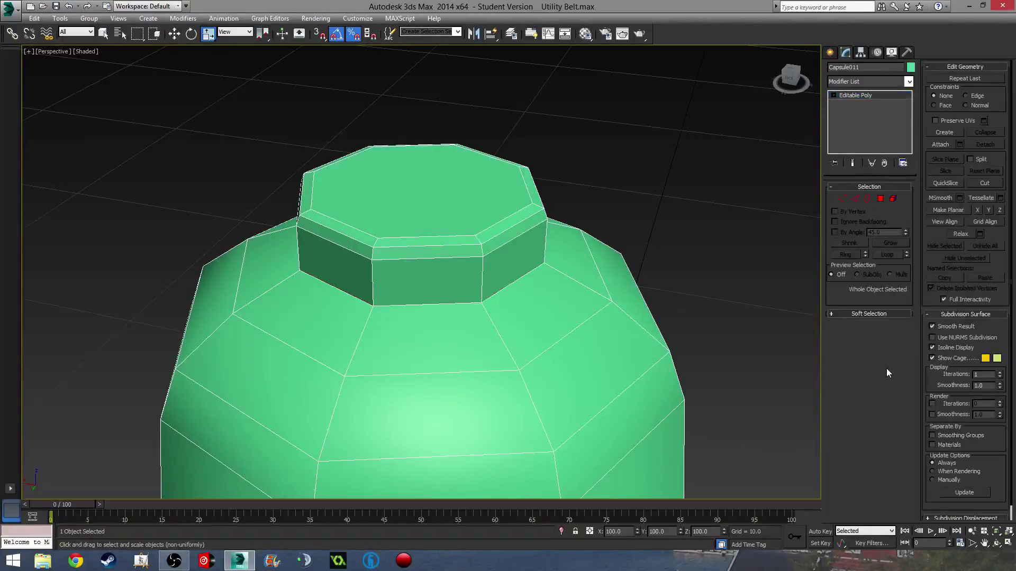
pyautogui.click(855, 199)
pyautogui.press('w')
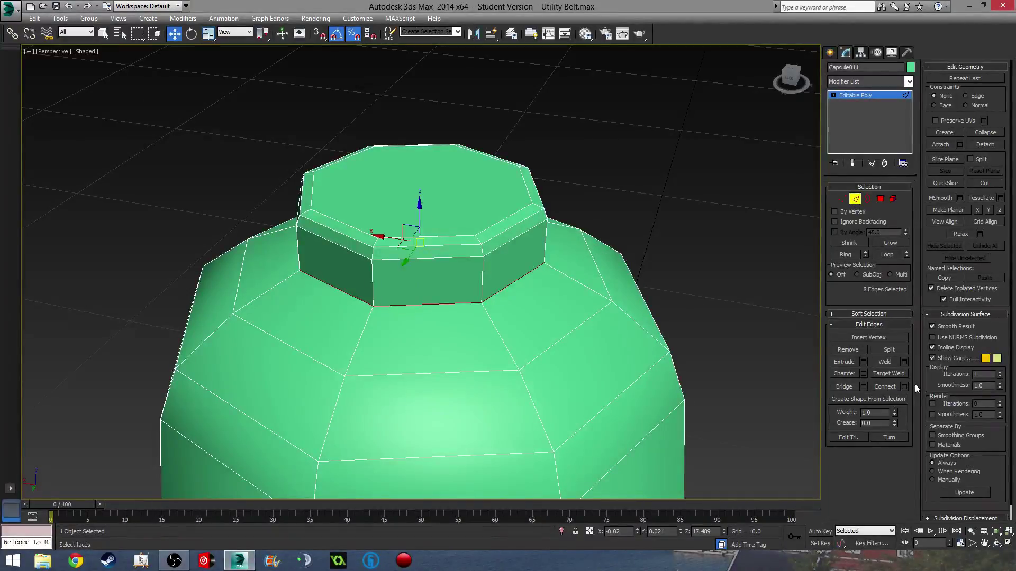
pyautogui.click(864, 373)
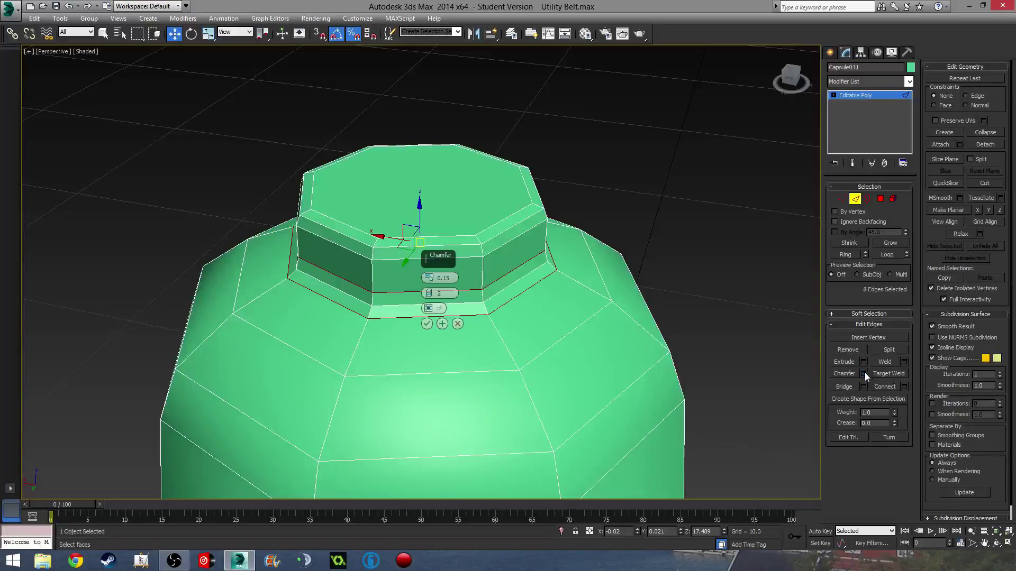
pyautogui.click(427, 293)
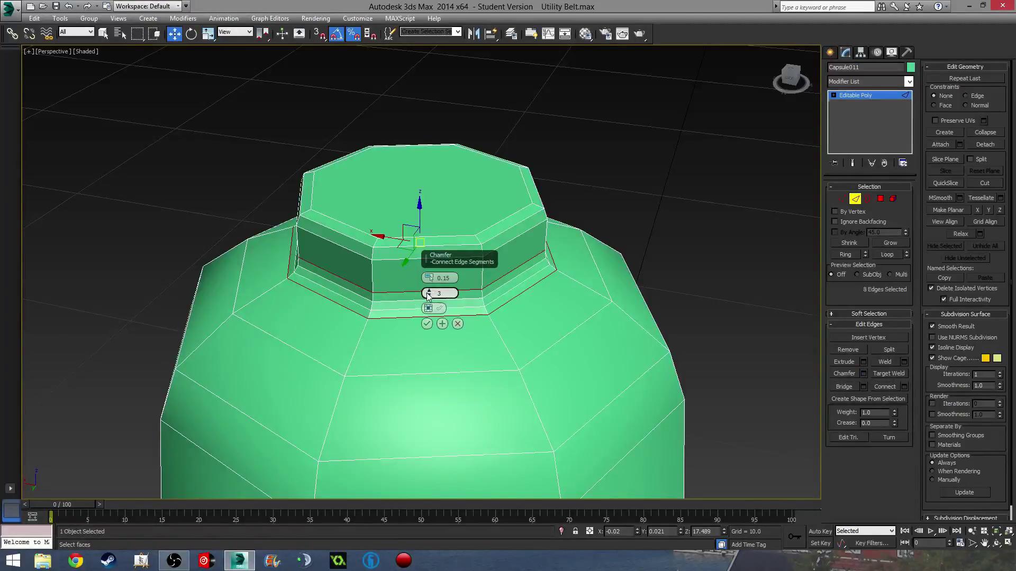
pyautogui.moveTo(428, 296); pyautogui.dragTo(429, 281)
pyautogui.click(429, 277)
pyautogui.click(429, 277)
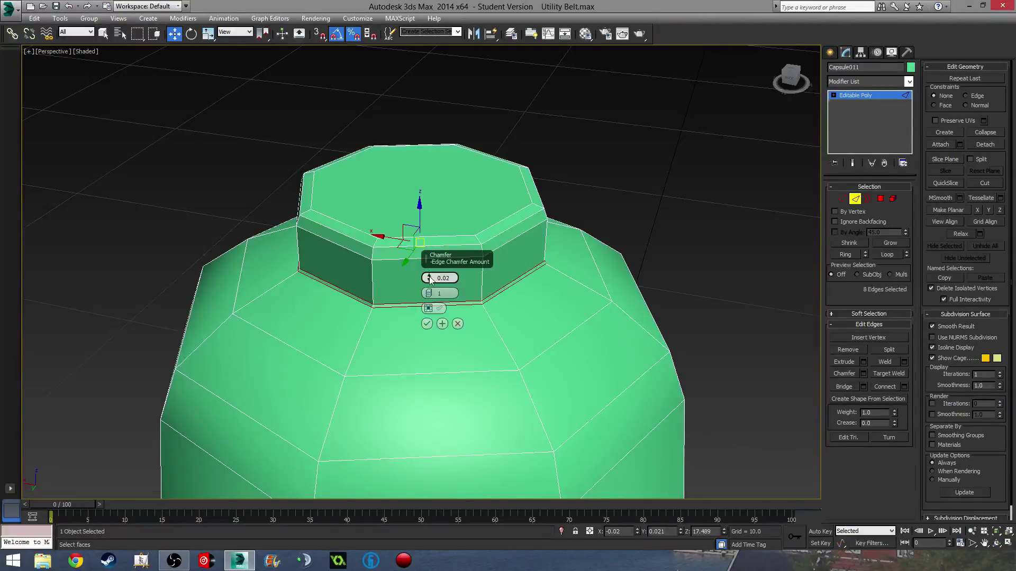
pyautogui.click(429, 276)
pyautogui.click(426, 324)
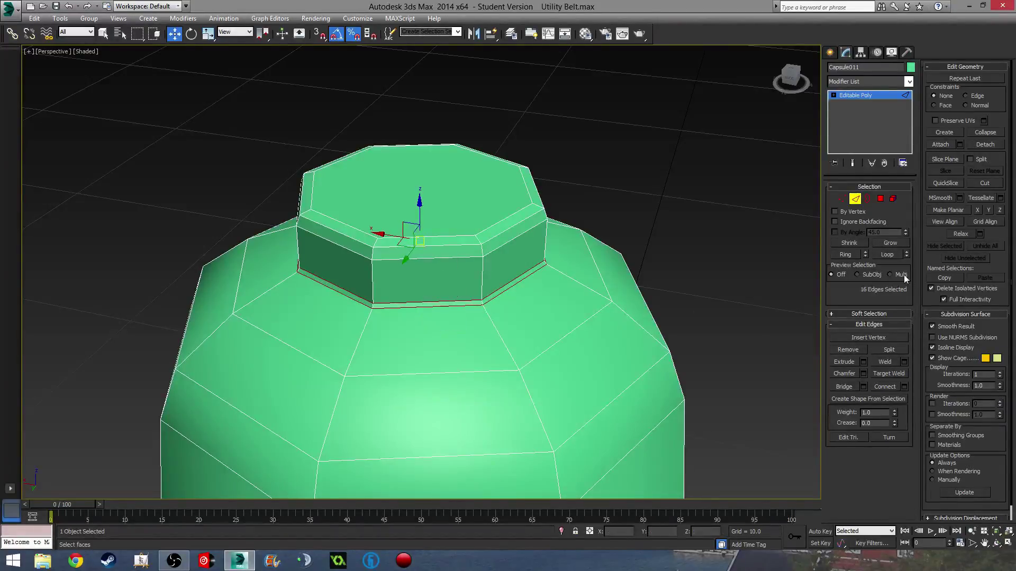
# Extrude the eight narrow polygons around the neck's base inward along their local normals by -0.09 to form a groove
pyautogui.click(880, 199)
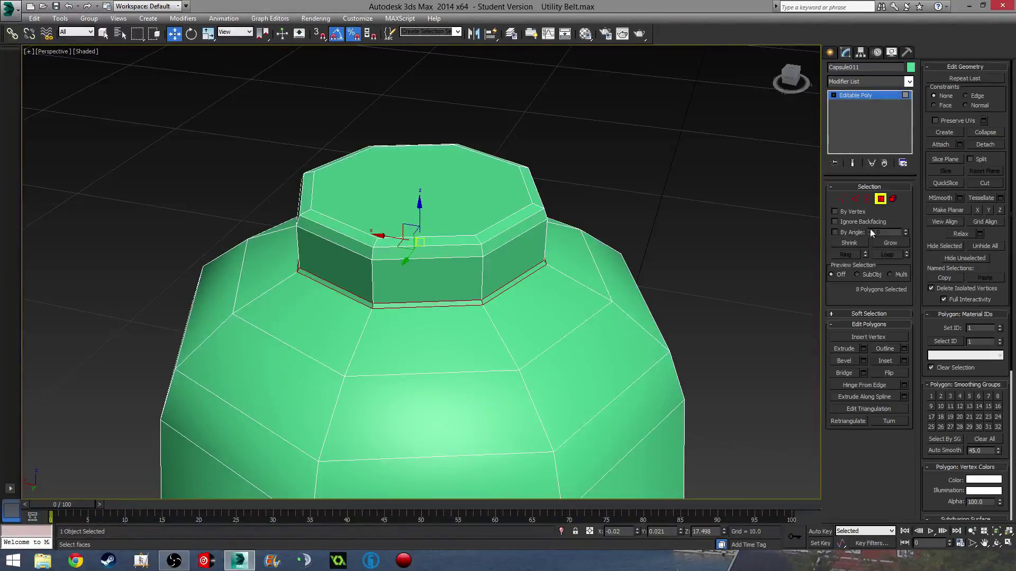
pyautogui.click(863, 348)
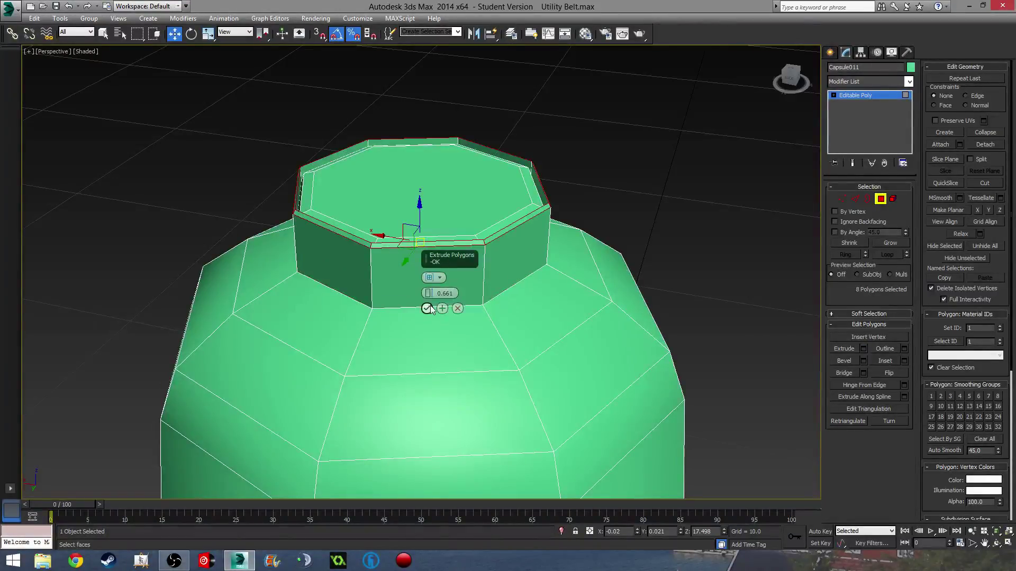
pyautogui.click(429, 278)
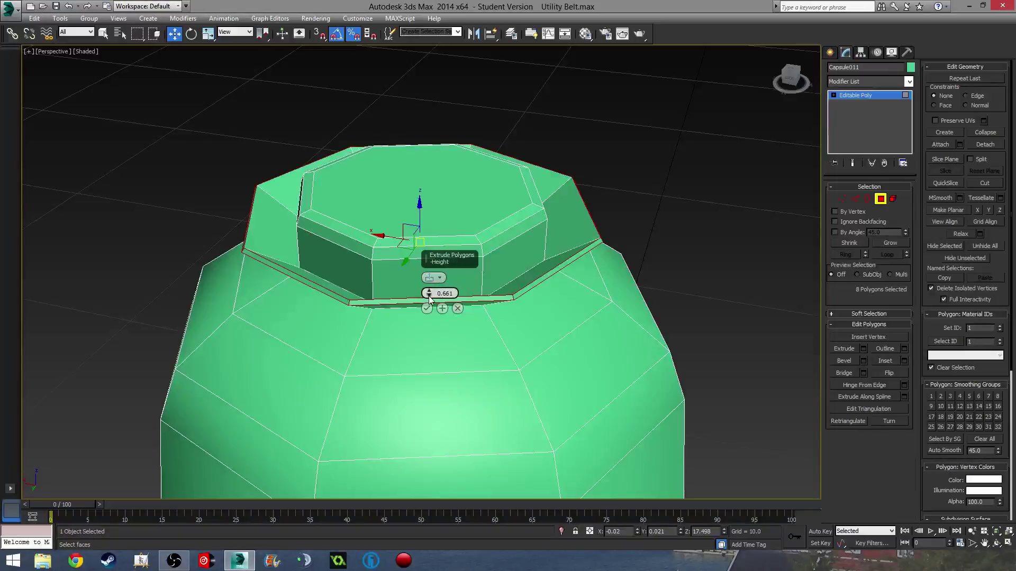
pyautogui.moveTo(428, 293)
pyautogui.mouseDown()
pyautogui.moveTo(428, 311)
pyautogui.moveTo(429, 297)
pyautogui.mouseUp()
pyautogui.rightClick(429, 296)
pyautogui.keyDown('alt'); pyautogui.moveTo(433, 298); pyautogui.dragTo(416, 318, button='middle'); pyautogui.keyUp('alt')
pyautogui.click(427, 309)
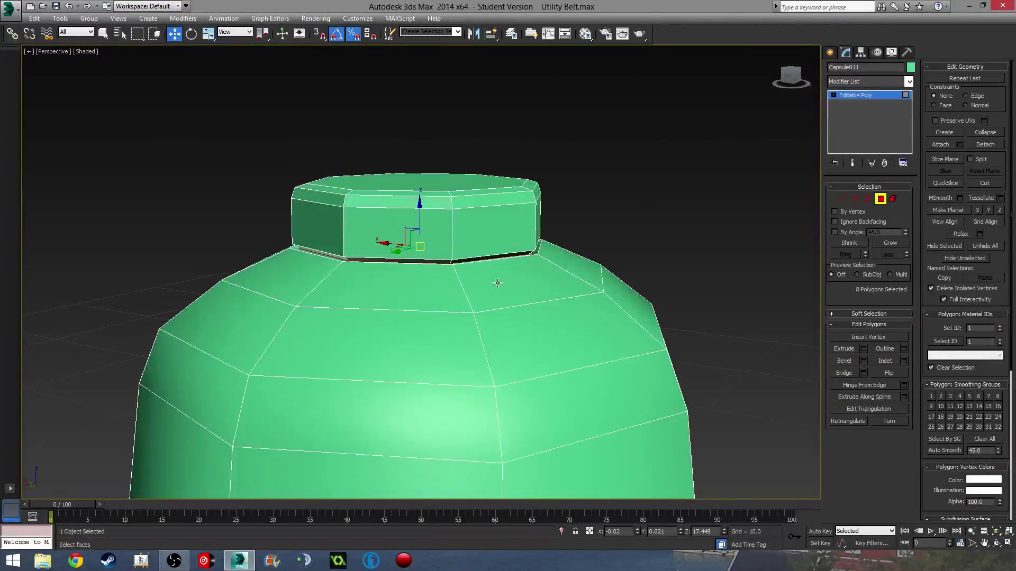
# Select the 48 side polygons of the capsule's body between the upper and lower caps
pyautogui.hotkey('ctrl', 'd')
pyautogui.click(880, 199)
pyautogui.click(669, 199)
pyautogui.scroll(-5, 668, 199)
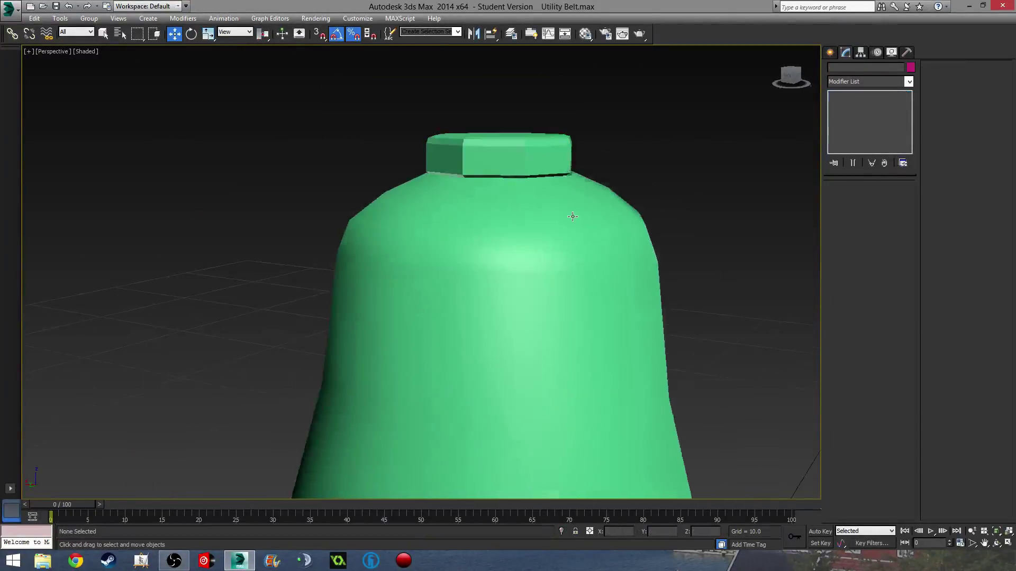
pyautogui.moveTo(640, 245); pyautogui.dragTo(513, 274, button='middle')
pyautogui.click(513, 273)
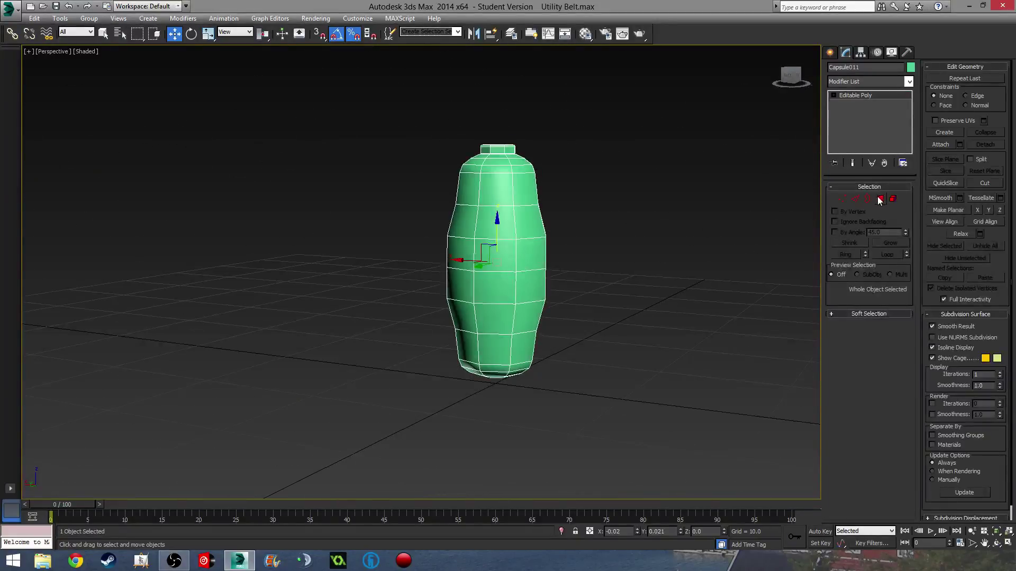
pyautogui.click(880, 199)
pyautogui.moveTo(703, 344); pyautogui.dragTo(704, 344)
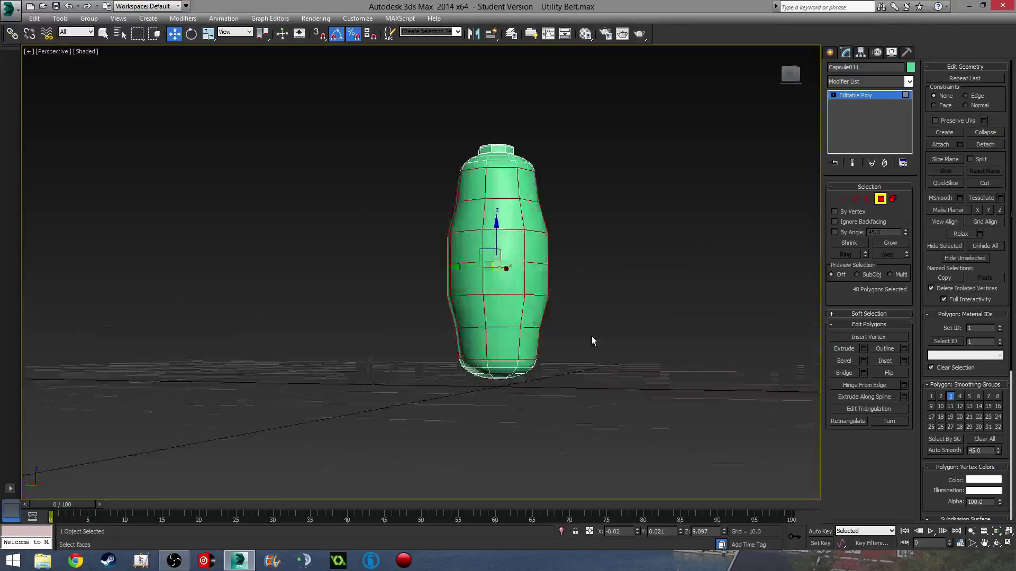
pyautogui.keyDown('alt'); pyautogui.moveTo(442, 347); pyautogui.dragTo(690, 382, button='middle'); pyautogui.keyUp('alt')
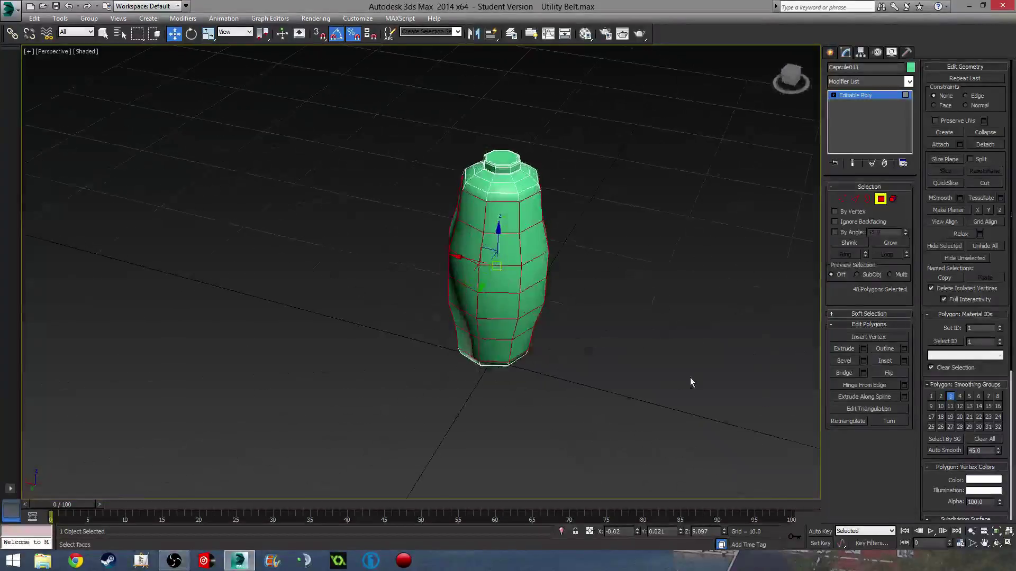
pyautogui.click(863, 350)
pyautogui.click(432, 280)
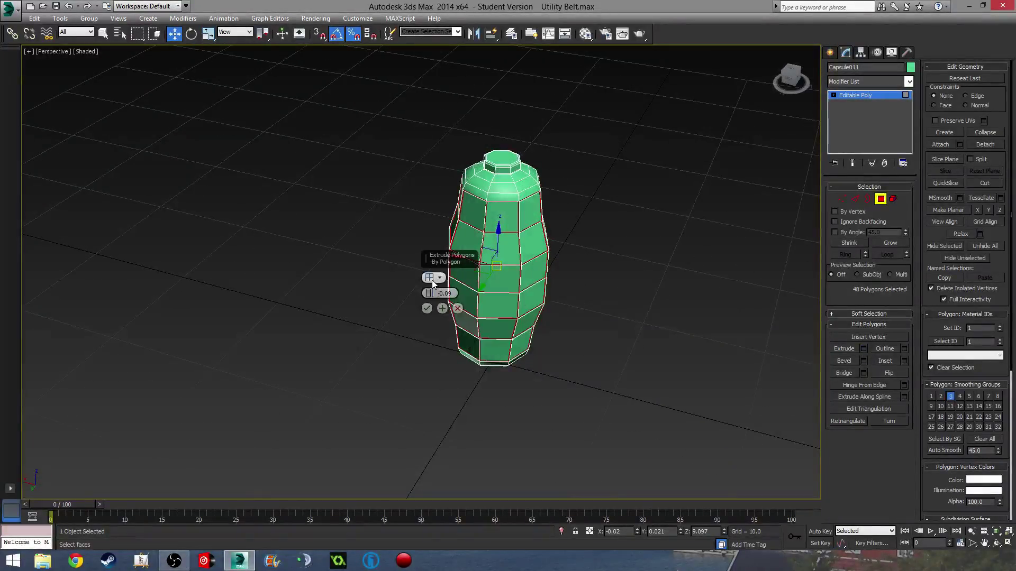
pyautogui.scroll(6, 449, 294)
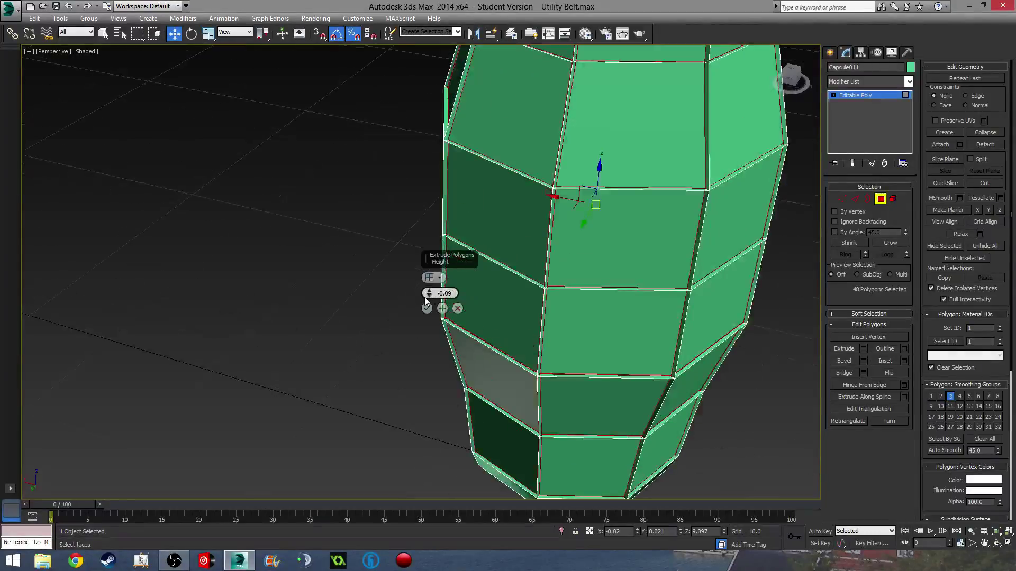
pyautogui.moveTo(428, 295); pyautogui.dragTo(429, 294)
pyautogui.scroll(-4, 429, 294)
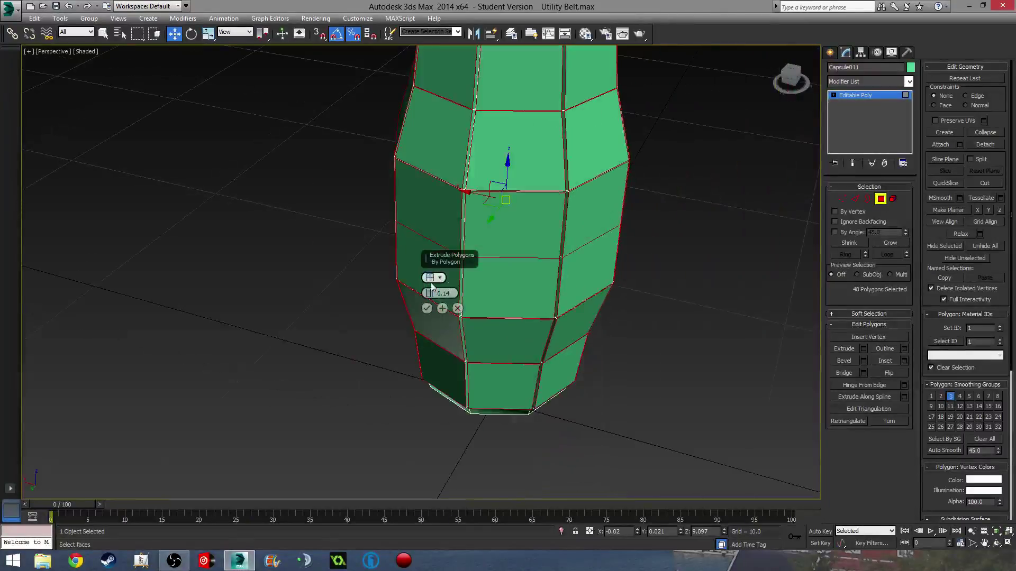
pyautogui.moveTo(504, 287)
pyautogui.keyDown('alt'); pyautogui.mouseDown(button='middle')
pyautogui.moveTo(561, 283)
pyautogui.moveTo(523, 282)
pyautogui.mouseUp(button='middle'); pyautogui.keyUp('alt')
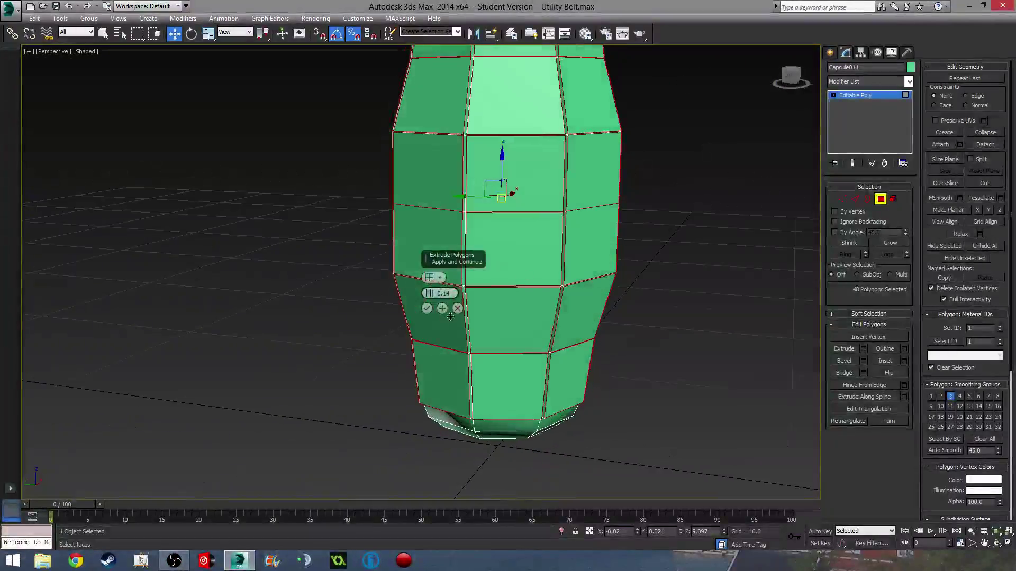
pyautogui.click(457, 309)
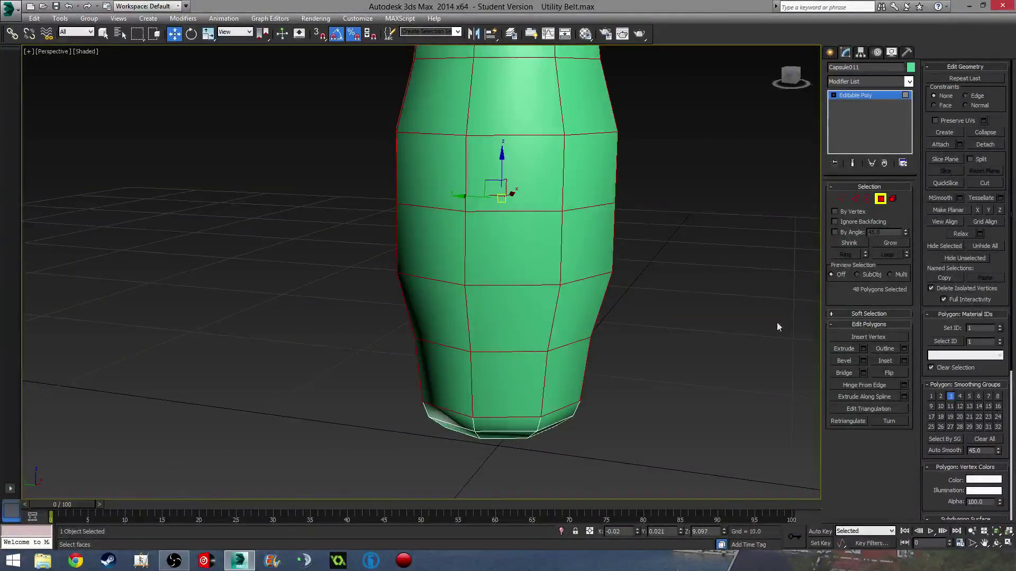
# Bevel the 48 body polygons individually with a height of 0.13 and an outline of -0.2 to form raised grenade panels
pyautogui.click(864, 361)
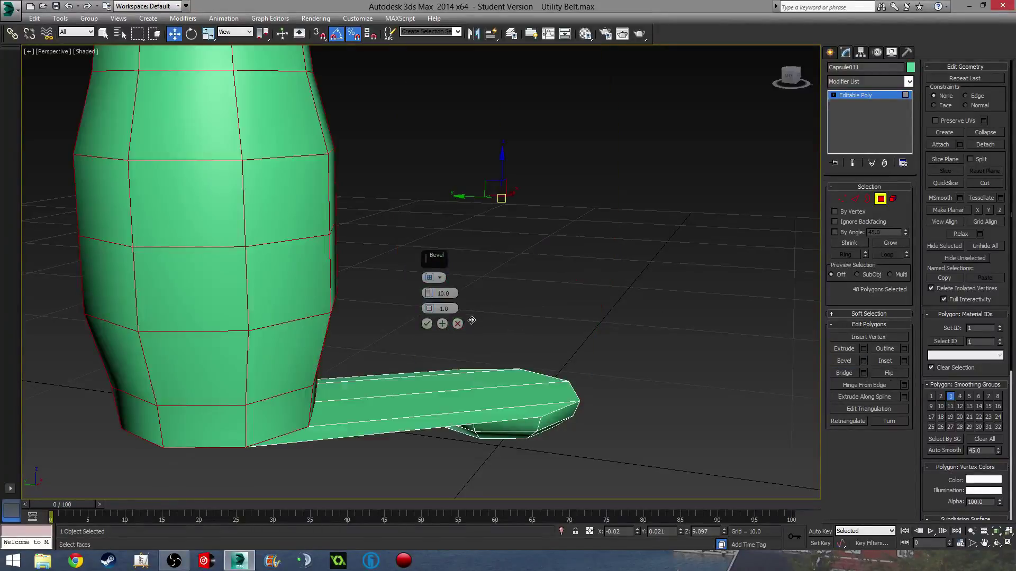
pyautogui.rightClick(427, 294)
pyautogui.rightClick(428, 309)
pyautogui.click(433, 279)
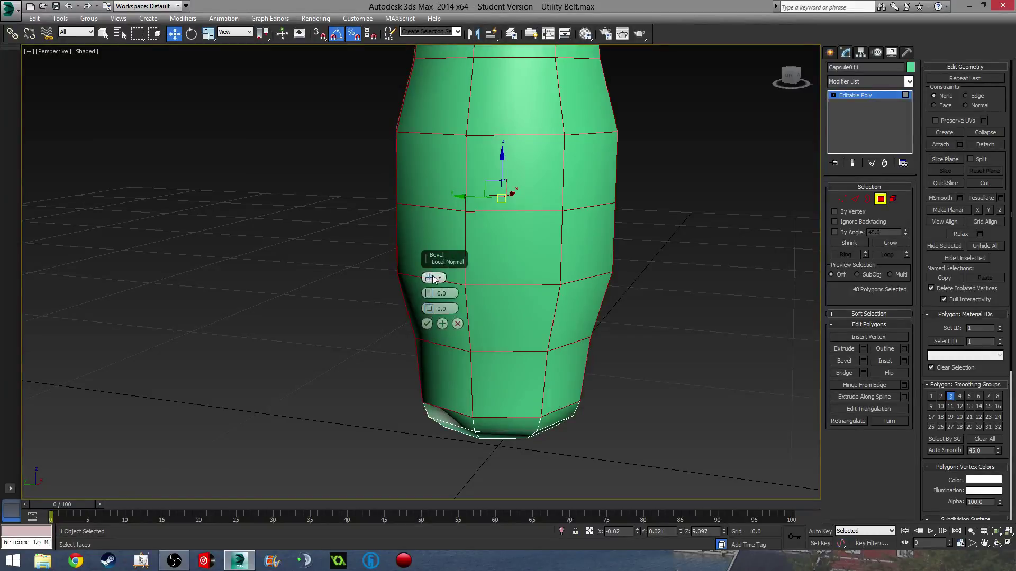
pyautogui.click(433, 279)
pyautogui.moveTo(427, 294); pyautogui.dragTo(428, 310)
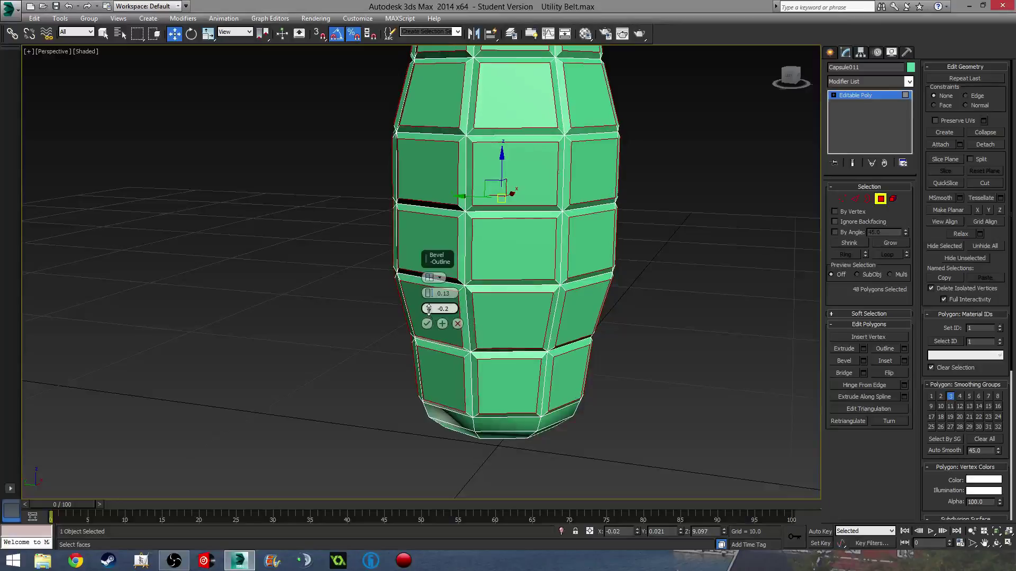
pyautogui.click(427, 324)
# Clear the polygon selection, inspect the whole bevelled body, and return to polygon editing on the capsule
pyautogui.click(684, 254)
pyautogui.scroll(-5, 548, 252)
pyautogui.keyDown('alt'); pyautogui.moveTo(548, 255); pyautogui.dragTo(561, 324, button='middle'); pyautogui.keyUp('alt')
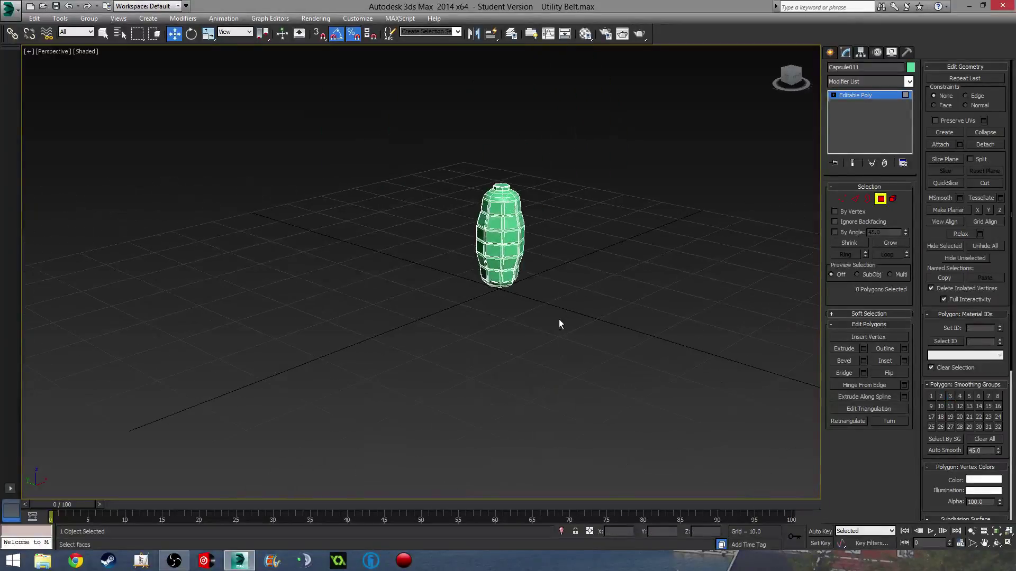
pyautogui.click(878, 202)
pyautogui.click(607, 245)
pyautogui.scroll(6, 492, 235)
pyautogui.moveTo(492, 234); pyautogui.dragTo(403, 242, button='middle')
pyautogui.click(403, 243)
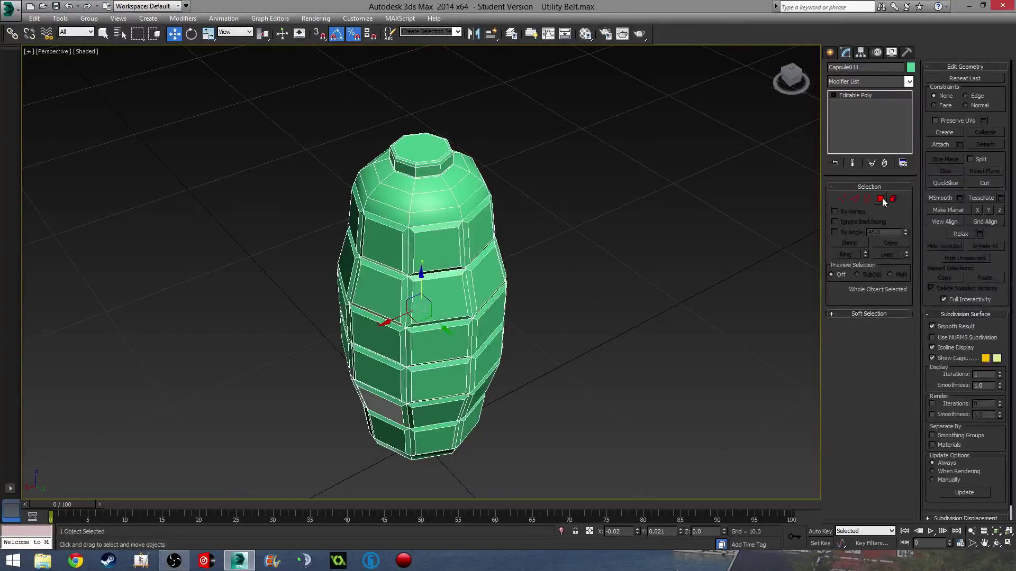
pyautogui.click(881, 199)
pyautogui.click(439, 232)
pyautogui.keyDown('alt'); pyautogui.moveTo(439, 232); pyautogui.dragTo(571, 266, button='middle'); pyautogui.keyUp('alt')
pyautogui.keyDown('ctrl'); pyautogui.click(443, 239); pyautogui.keyUp('ctrl')
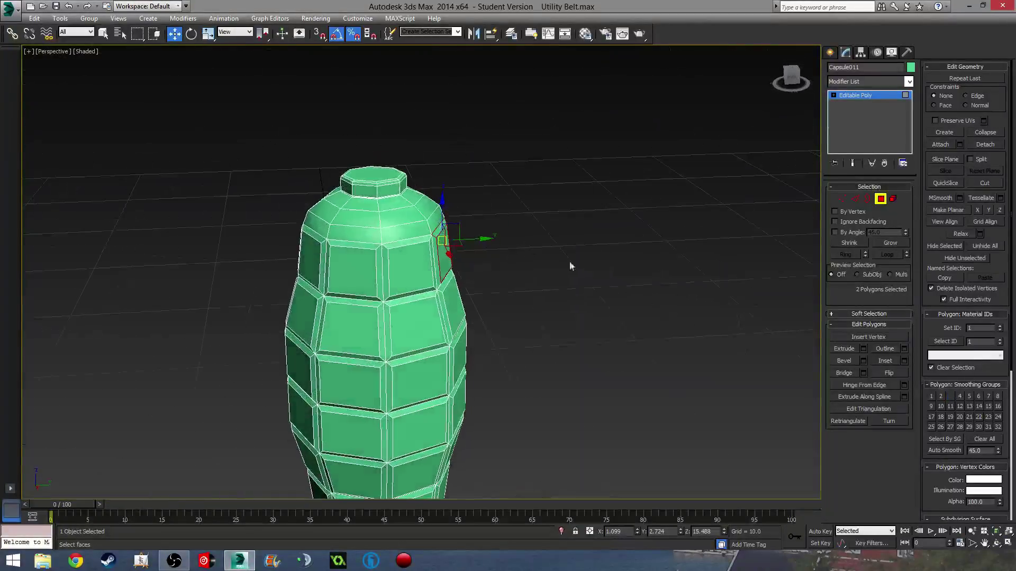
pyautogui.click(863, 348)
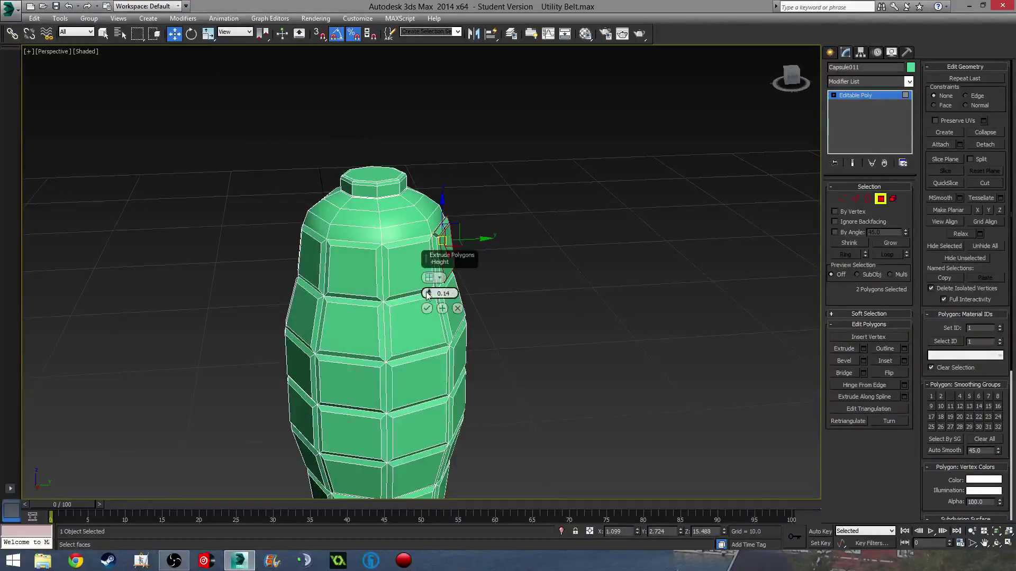
pyautogui.moveTo(435, 294); pyautogui.dragTo(436, 287)
pyautogui.keyDown('alt'); pyautogui.moveTo(436, 287); pyautogui.dragTo(479, 289, button='middle'); pyautogui.keyUp('alt')
pyautogui.click(458, 308)
# Select a single raised panel in the body's uppermost row and extrude it outward by 2.228
pyautogui.click(442, 244)
pyautogui.scroll(5, 602, 303)
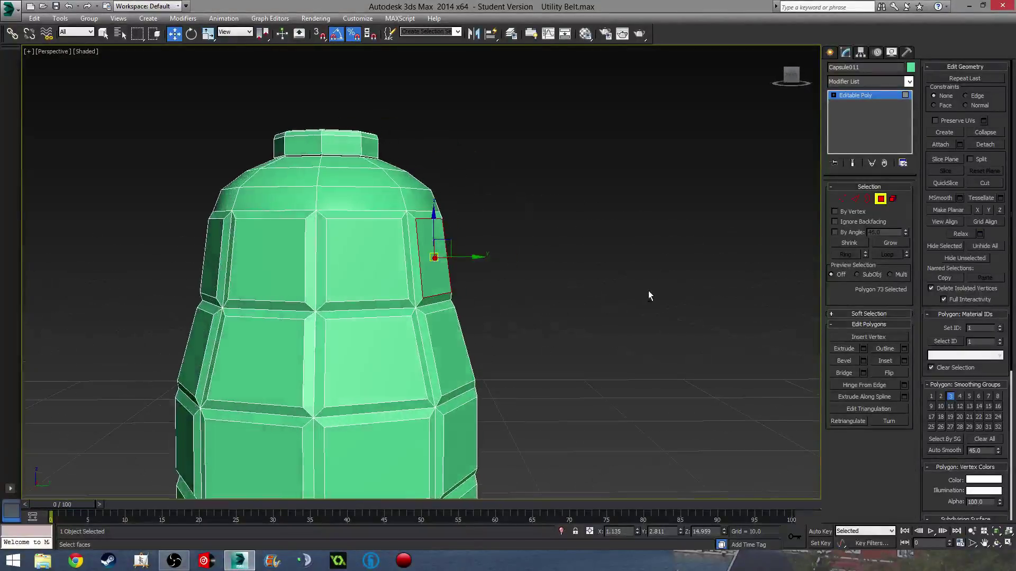
pyautogui.click(862, 350)
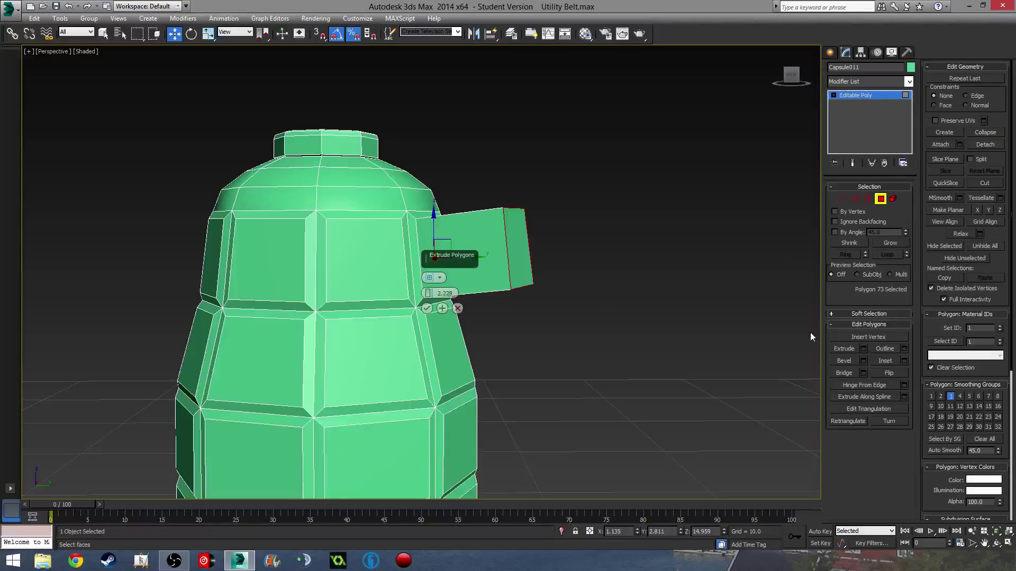
pyautogui.click(428, 309)
pyautogui.scroll(-4, 496, 323)
pyautogui.moveTo(496, 333); pyautogui.dragTo(506, 293, button='middle')
pyautogui.scroll(-4, 498, 268)
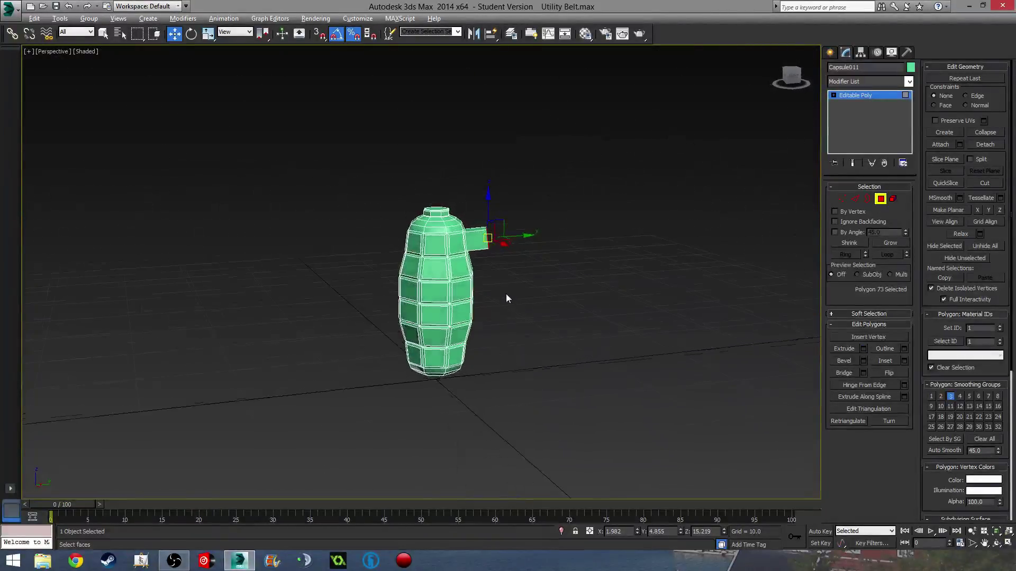
pyautogui.scroll(6, 504, 222)
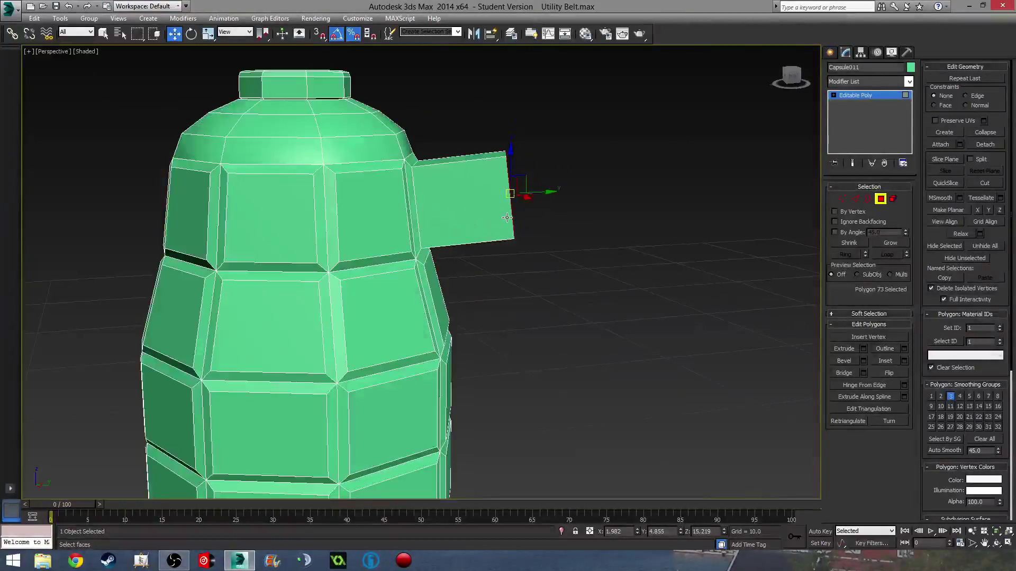
# Try to scale the extruded block's end face in the horizontal plane, and undo the change
pyautogui.press('r')
pyautogui.keyDown('alt'); pyautogui.moveTo(566, 267); pyautogui.dragTo(505, 307, button='middle'); pyautogui.keyUp('alt')
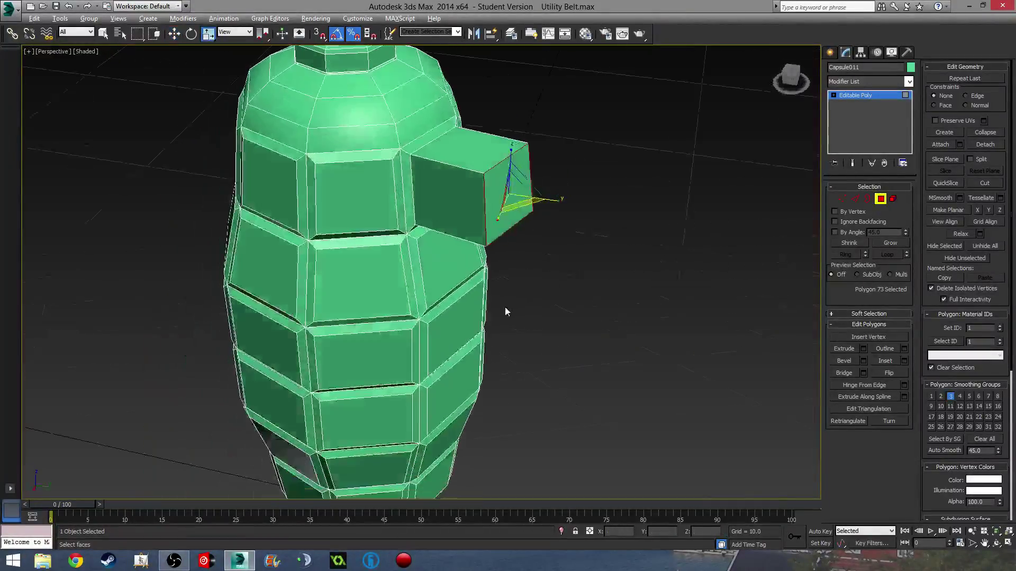
pyautogui.moveTo(525, 216); pyautogui.dragTo(521, 199)
pyautogui.hotkey('ctrl', 'x')
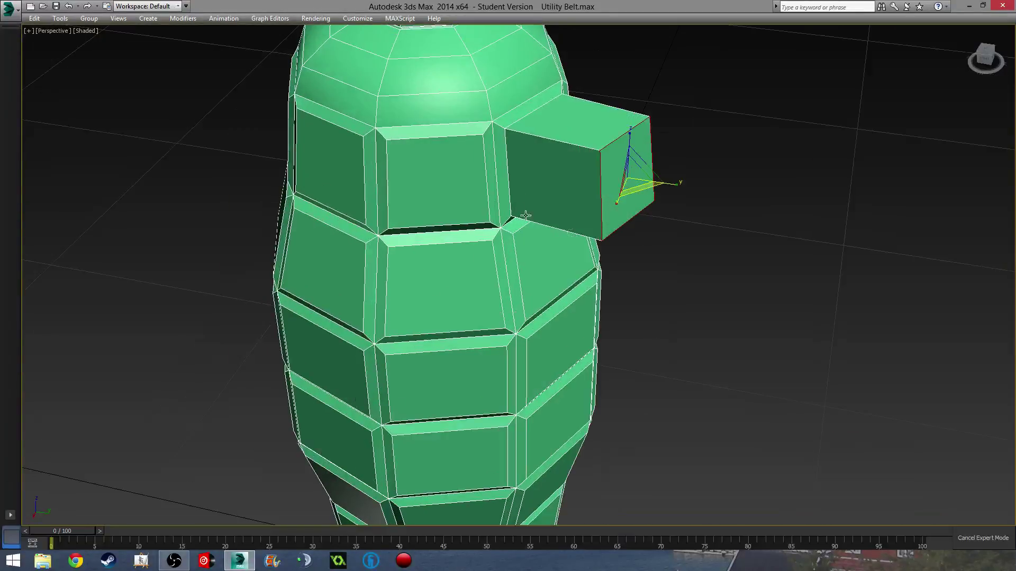
pyautogui.hotkey('ctrl', 'x')
pyautogui.keyDown('alt'); pyautogui.moveTo(583, 249); pyautogui.dragTo(527, 279, button='middle'); pyautogui.keyUp('alt')
pyautogui.hotkey('ctrl', 'z')
# Try scaling the block's end face once more, and redo the block's extrusion after undoing too far
pyautogui.moveTo(495, 200); pyautogui.dragTo(499, 206)
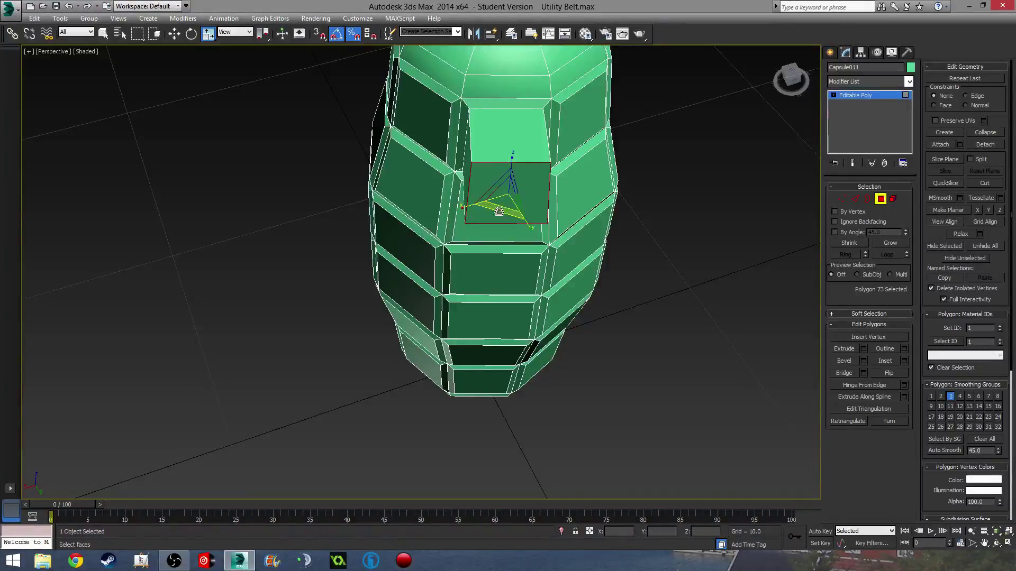
pyautogui.keyDown('alt'); pyautogui.moveTo(499, 206); pyautogui.dragTo(610, 220, button='middle'); pyautogui.keyUp('alt')
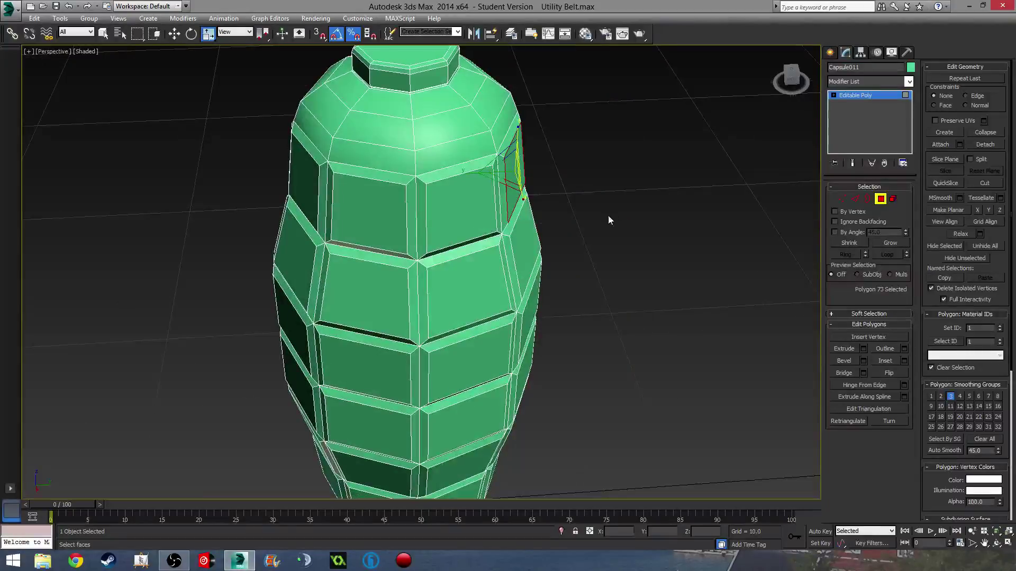
pyautogui.click(90, 6)
pyautogui.keyDown('alt'); pyautogui.moveTo(370, 216); pyautogui.dragTo(367, 184, button='middle'); pyautogui.keyUp('alt')
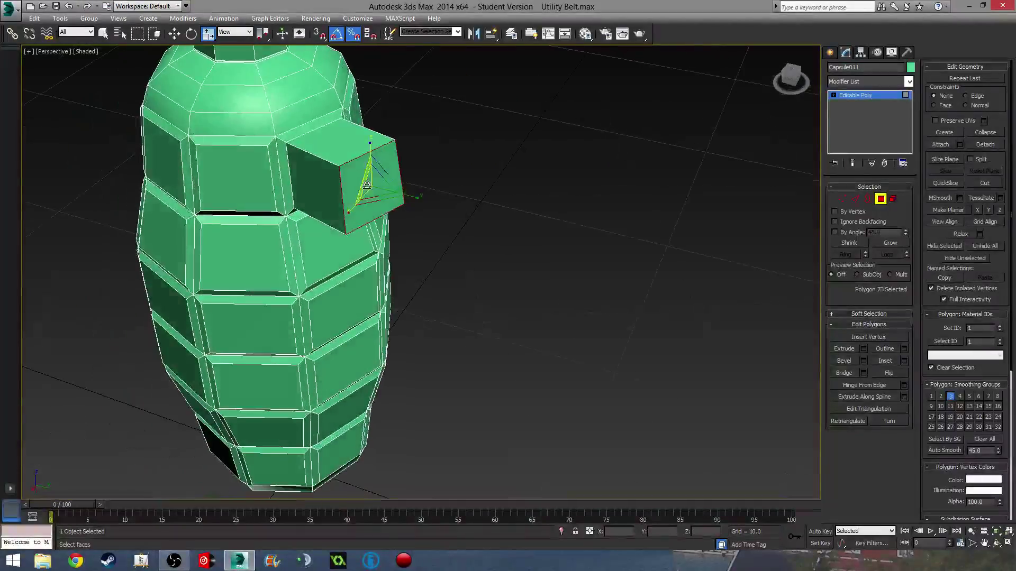
# Shrink the block's end face uniformly and move it horizontally to about X 1.59, Y 3.97, centring it on the side block
pyautogui.moveTo(366, 184); pyautogui.dragTo(407, 263)
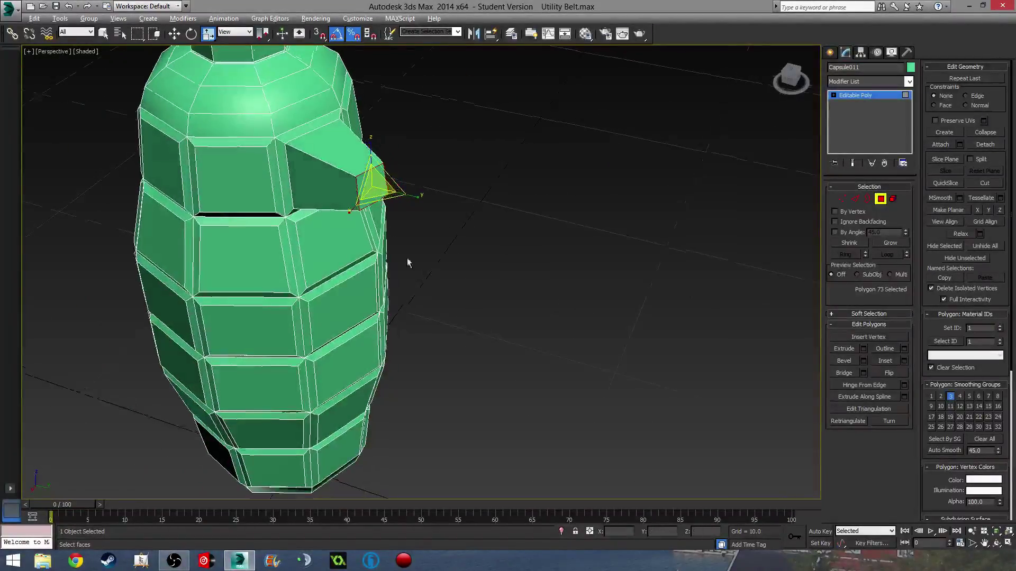
pyautogui.keyDown('alt'); pyautogui.moveTo(408, 263); pyautogui.dragTo(454, 232, button='middle'); pyautogui.keyUp('alt')
pyautogui.press('w')
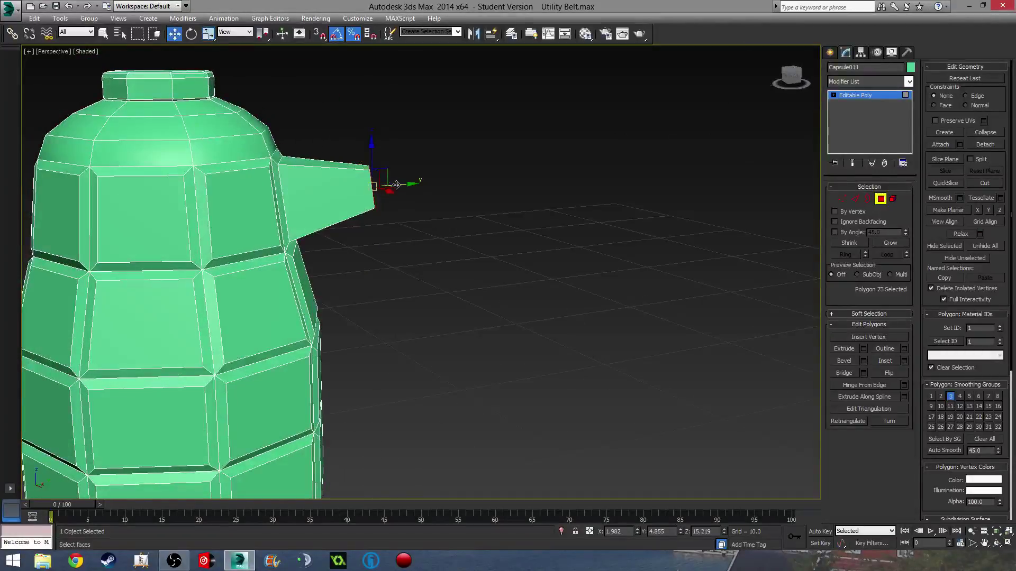
pyautogui.moveTo(410, 185); pyautogui.dragTo(354, 201)
pyautogui.keyDown('alt'); pyautogui.moveTo(354, 202); pyautogui.dragTo(331, 240, button='middle'); pyautogui.keyUp('alt')
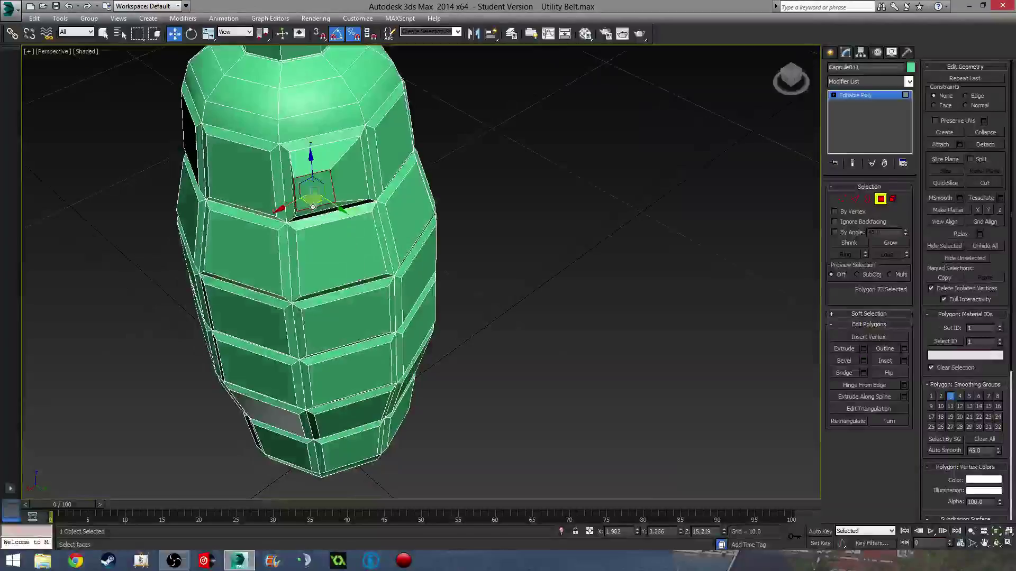
pyautogui.moveTo(305, 215); pyautogui.dragTo(335, 196)
pyautogui.keyDown('alt'); pyautogui.moveTo(335, 197); pyautogui.dragTo(364, 236, button='middle'); pyautogui.keyUp('alt')
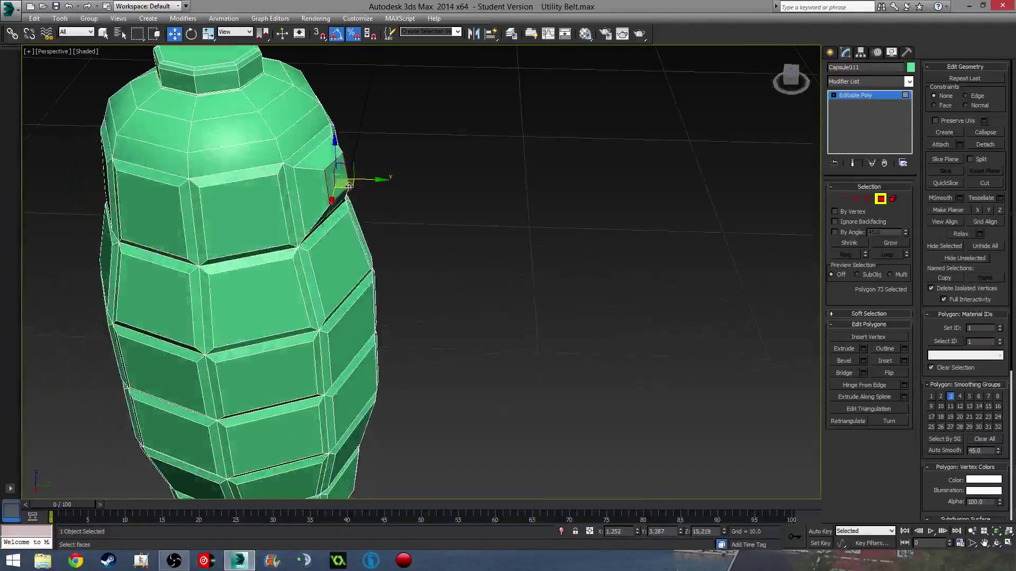
pyautogui.moveTo(352, 188); pyautogui.dragTo(360, 191)
pyautogui.keyDown('alt'); pyautogui.moveTo(411, 205); pyautogui.dragTo(437, 211, button='middle'); pyautogui.keyUp('alt')
pyautogui.keyDown('alt'); pyautogui.moveTo(459, 279); pyautogui.dragTo(464, 250, button='middle'); pyautogui.keyUp('alt')
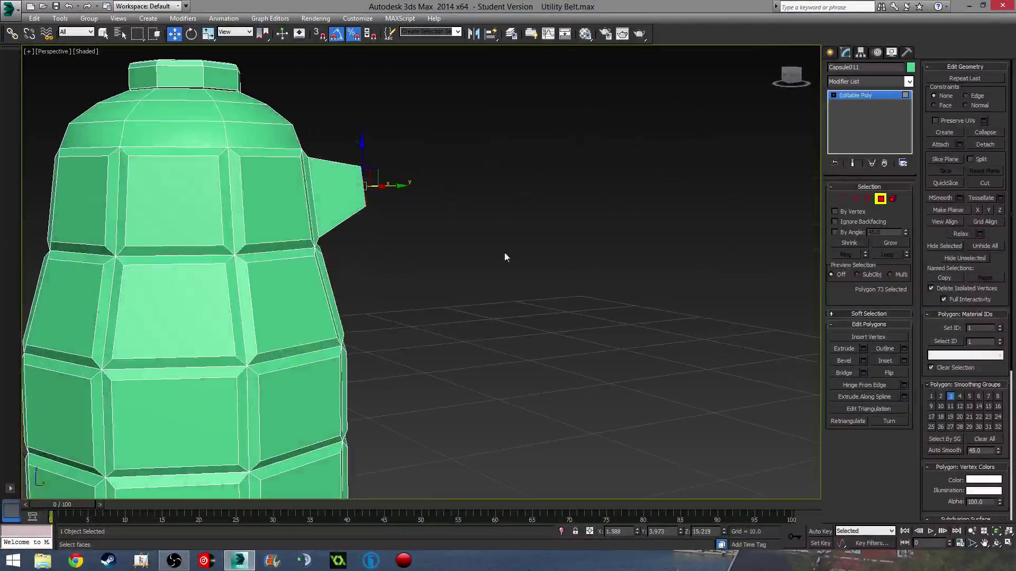
pyautogui.keyDown('alt'); pyautogui.moveTo(624, 256); pyautogui.dragTo(550, 281, button='middle'); pyautogui.keyUp('alt')
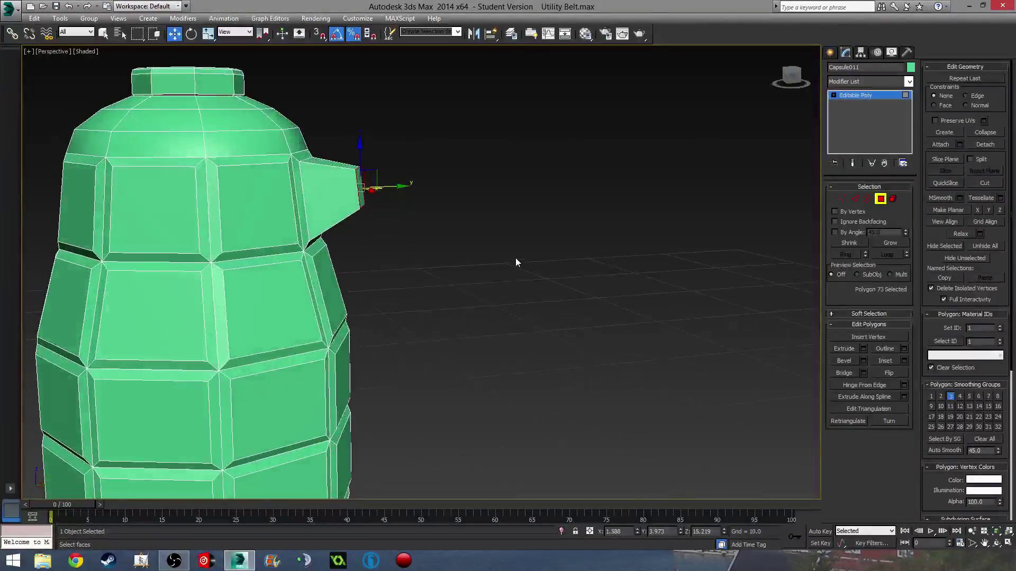
pyautogui.moveTo(495, 249); pyautogui.dragTo(461, 259, button='middle')
# In a gridless orthographic side view, move the end face's two lower vertices up and inward to about Z 14.96, tilting the face downward
pyautogui.press('l')
pyautogui.scroll(8, 412, 243)
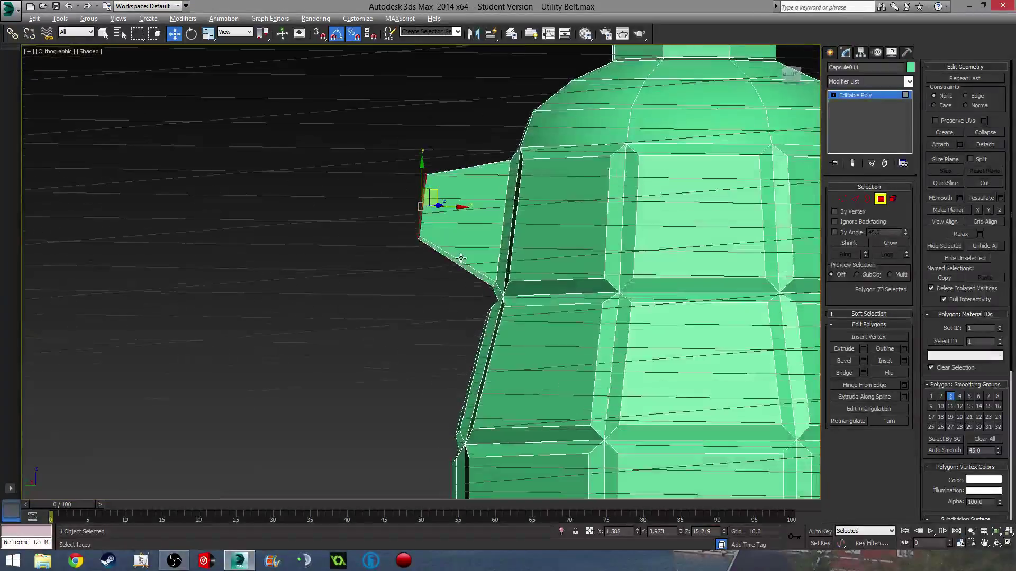
pyautogui.press('g')
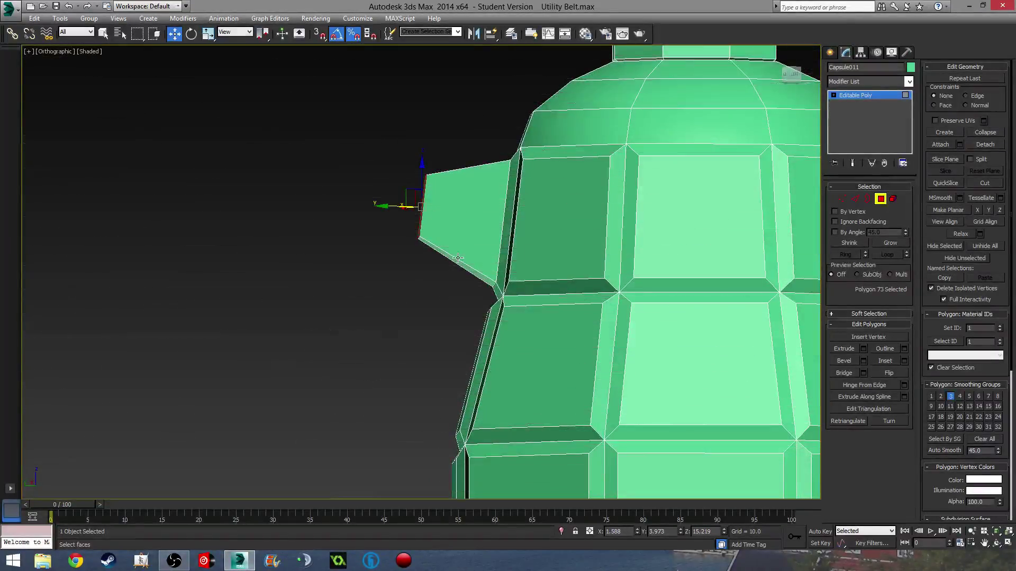
pyautogui.moveTo(420, 245); pyautogui.dragTo(420, 252, button='middle')
pyautogui.click(841, 199)
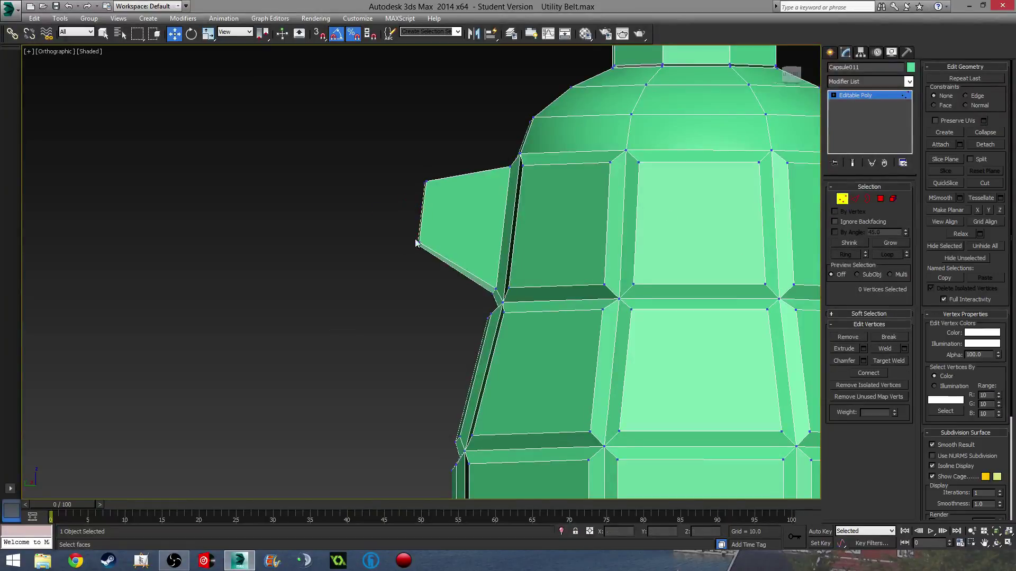
pyautogui.moveTo(441, 257); pyautogui.dragTo(442, 231)
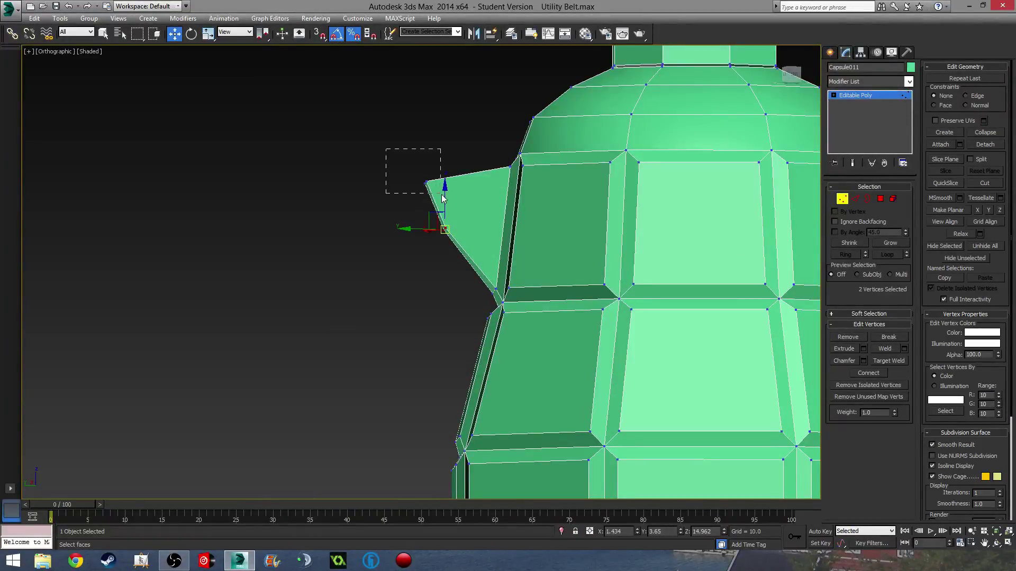
pyautogui.moveTo(442, 196); pyautogui.dragTo(440, 194)
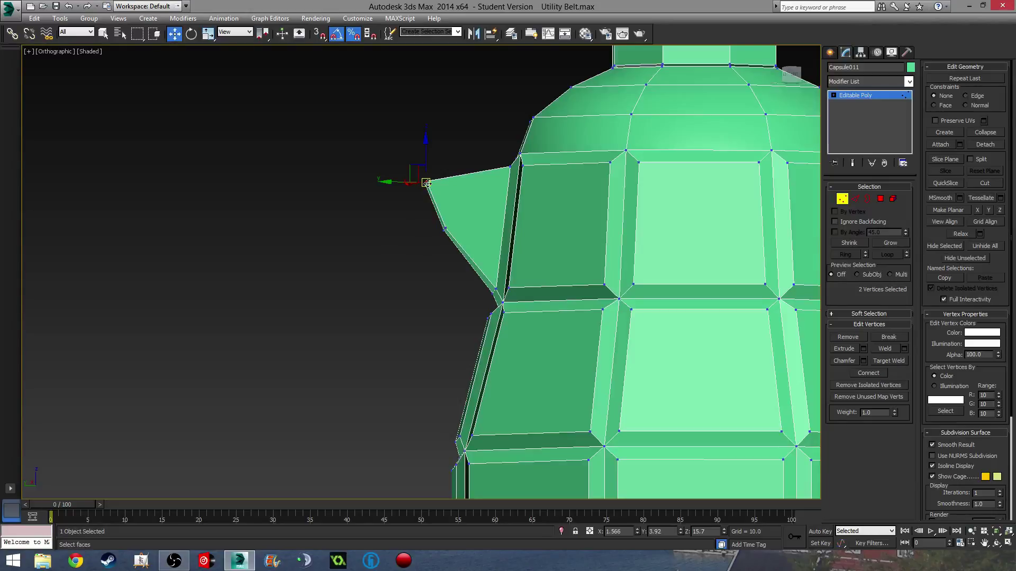
# Extrude the side block's tilted end face outward by 0.288
pyautogui.click(880, 199)
pyautogui.click(863, 349)
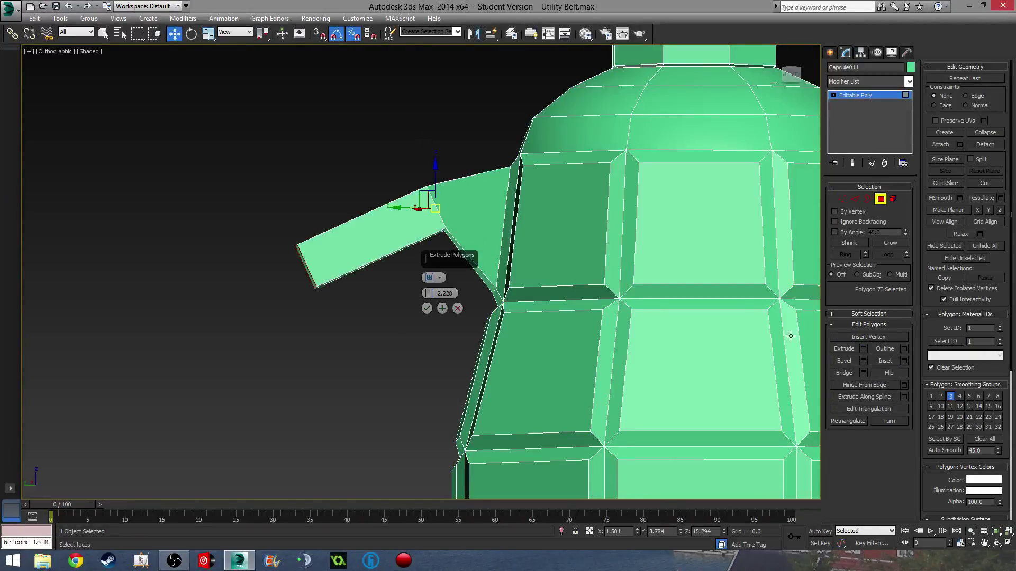
pyautogui.moveTo(428, 293); pyautogui.dragTo(427, 412)
pyautogui.click(426, 309)
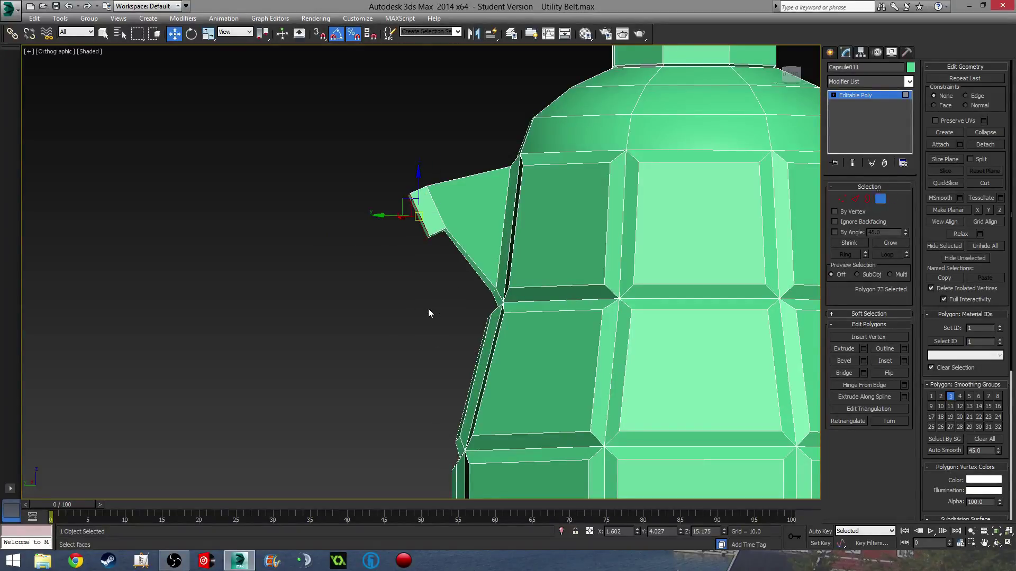
# Raise the short extrusion's lower outer vertices and lower its upper outer ones to about Z 15.16, turning the end face downward
pyautogui.press('1')
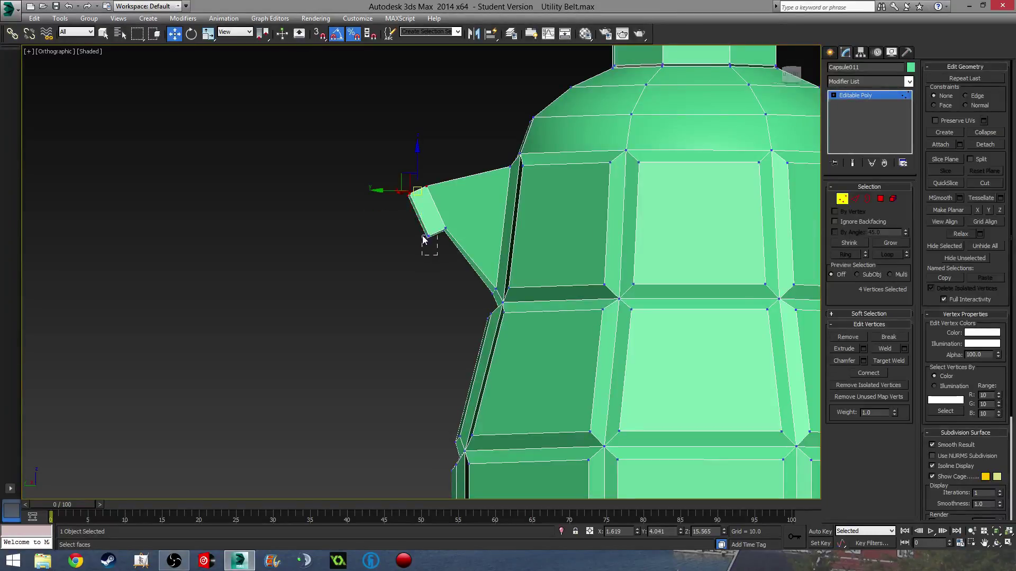
pyautogui.moveTo(423, 240); pyautogui.dragTo(418, 208)
pyautogui.moveTo(409, 166); pyautogui.dragTo(409, 188)
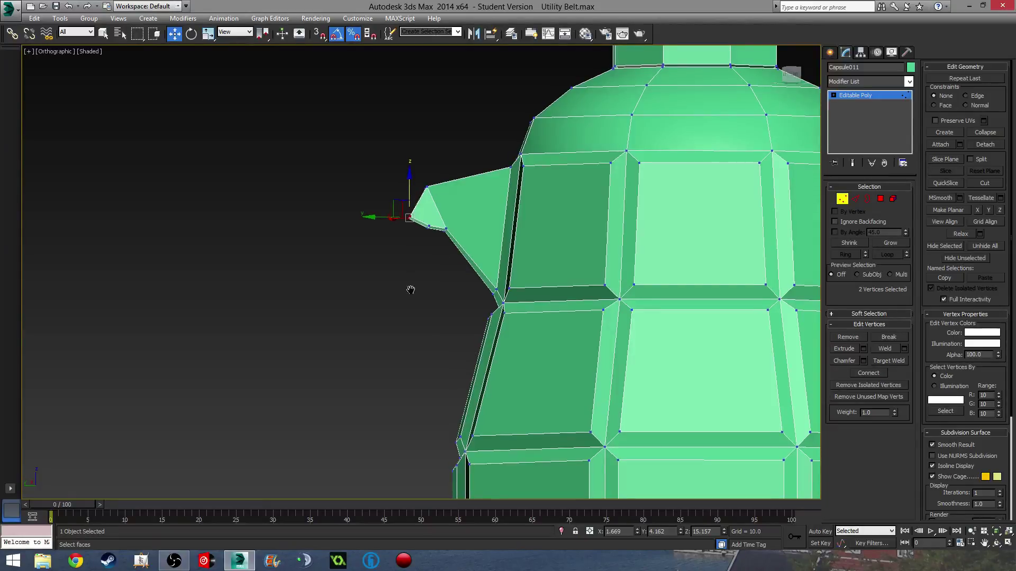
# Target weld the two lower vertices of the short extrusion onto the adjacent lower corners of the side block
pyautogui.keyDown('alt'); pyautogui.moveTo(411, 291); pyautogui.dragTo(594, 318, button='middle'); pyautogui.keyUp('alt')
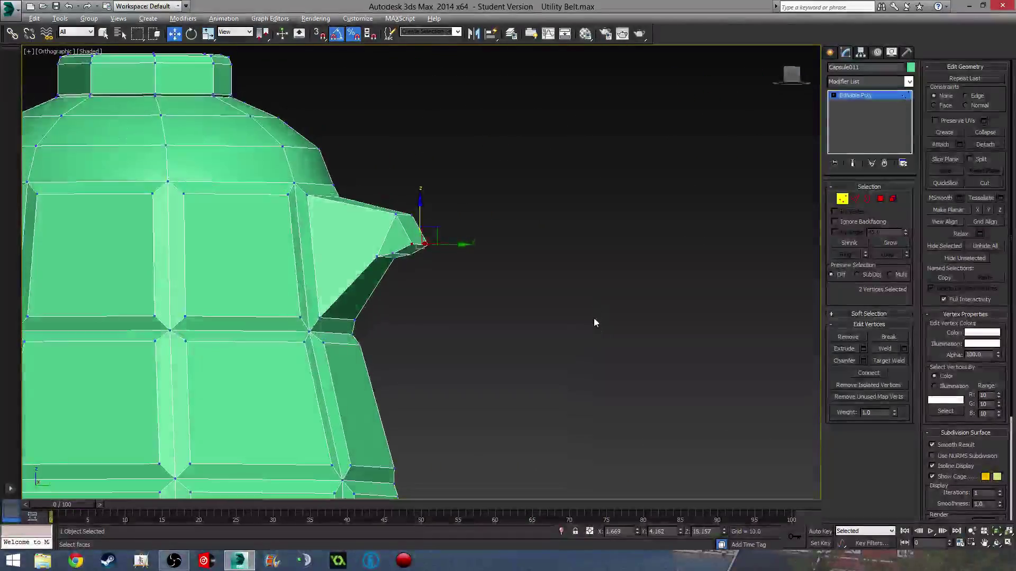
pyautogui.scroll(5, 410, 287)
pyautogui.moveTo(450, 237); pyautogui.dragTo(459, 257, button='middle')
pyautogui.click(889, 361)
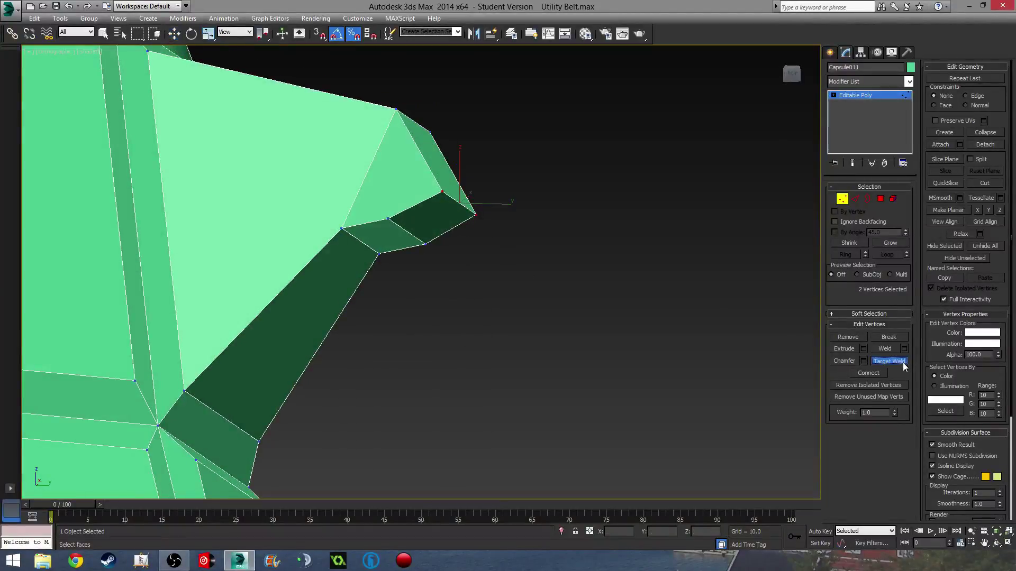
pyautogui.click(341, 228)
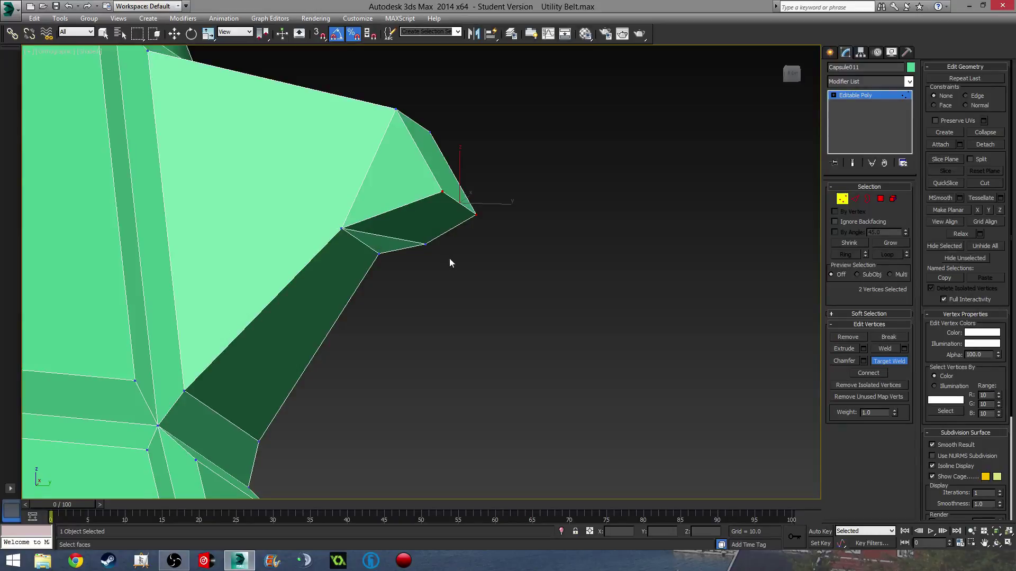
pyautogui.click(379, 254)
pyautogui.press('w')
# Extrude the downward-facing end polygon in three consecutive segments of 3.438 each to form the grenade's lever
pyautogui.scroll(-5, 450, 267)
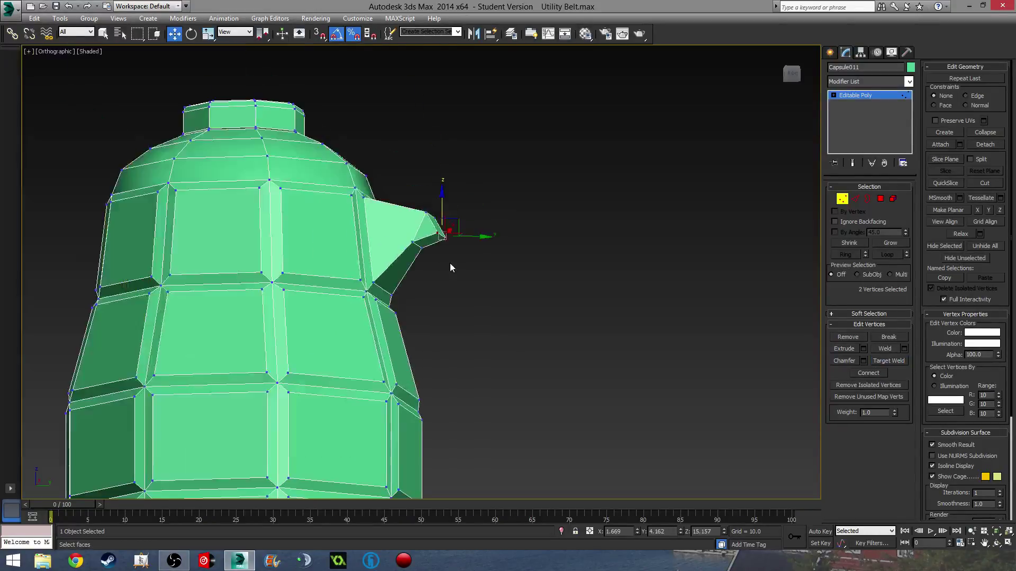
pyautogui.keyDown('alt'); pyautogui.moveTo(451, 265); pyautogui.dragTo(319, 344, button='middle'); pyautogui.keyUp('alt')
pyautogui.keyDown('alt'); pyautogui.moveTo(577, 313); pyautogui.dragTo(644, 271, button='middle'); pyautogui.keyUp('alt')
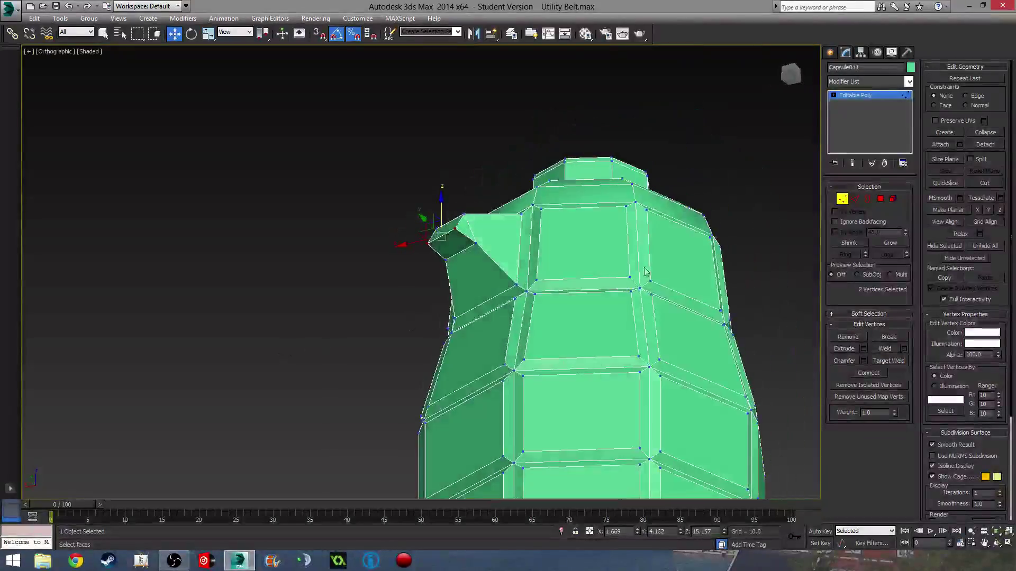
pyautogui.click(881, 199)
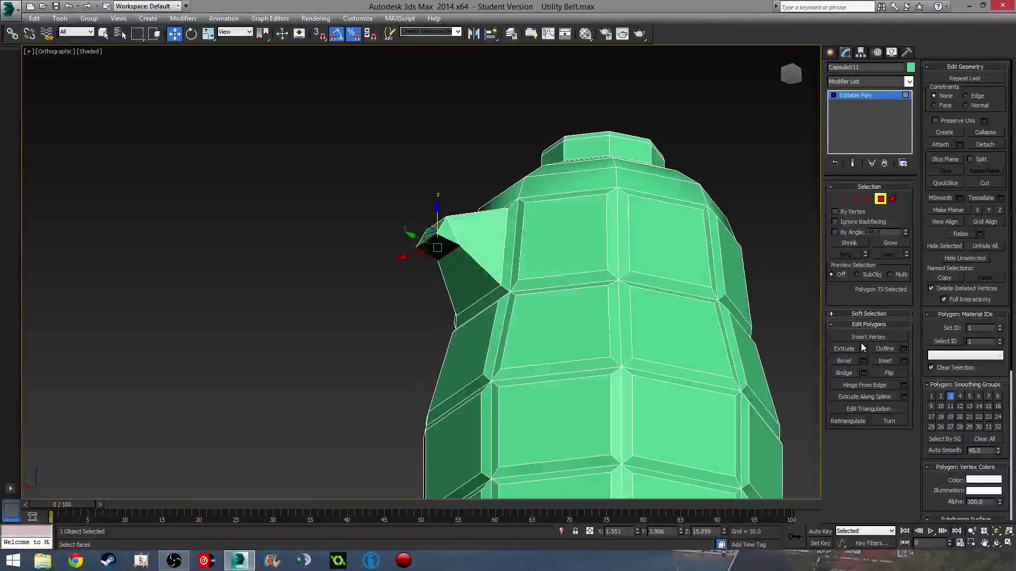
pyautogui.click(863, 347)
pyautogui.moveTo(584, 379); pyautogui.dragTo(465, 321, button='middle')
pyautogui.scroll(-5, 544, 280)
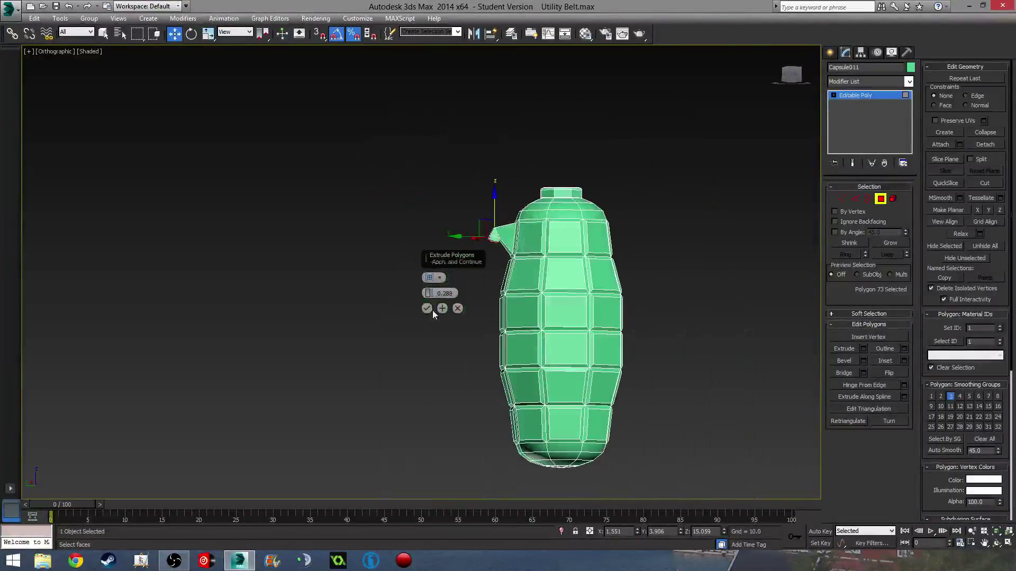
pyautogui.moveTo(427, 269); pyautogui.dragTo(411, 242)
pyautogui.click(443, 309)
pyautogui.click(443, 309)
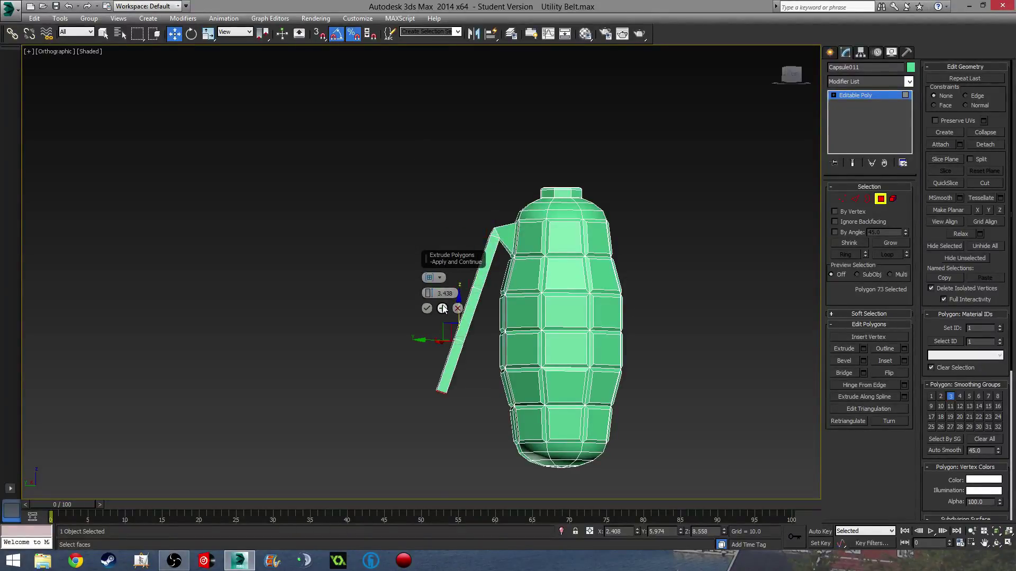
pyautogui.click(427, 309)
# Move the vertices of the lever's lower joint and end toward the body so the lever curves along the grenade
pyautogui.click(842, 200)
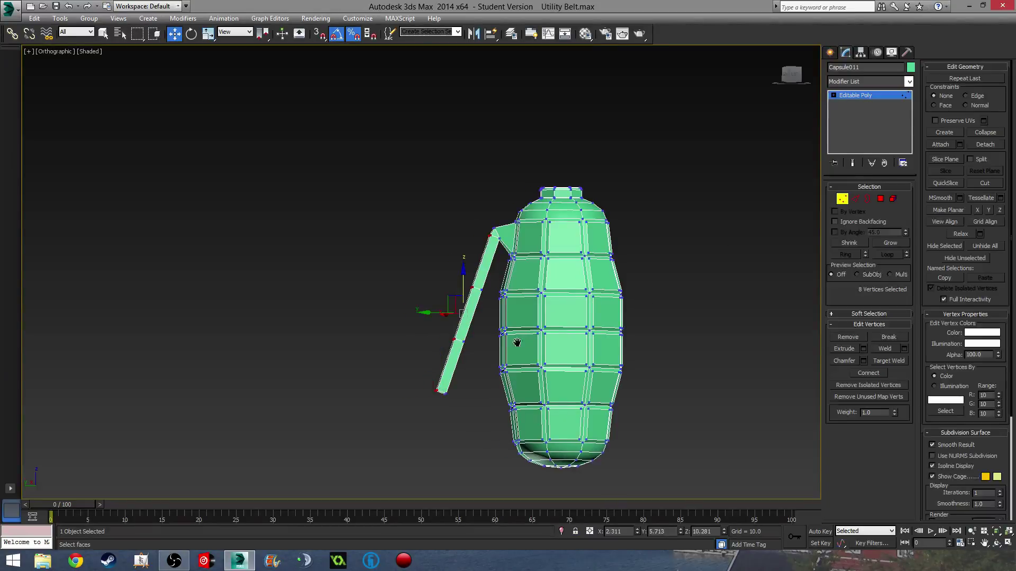
pyautogui.scroll(2, 515, 345)
pyautogui.moveTo(365, 419); pyautogui.dragTo(413, 429)
pyautogui.moveTo(347, 313); pyautogui.dragTo(400, 345)
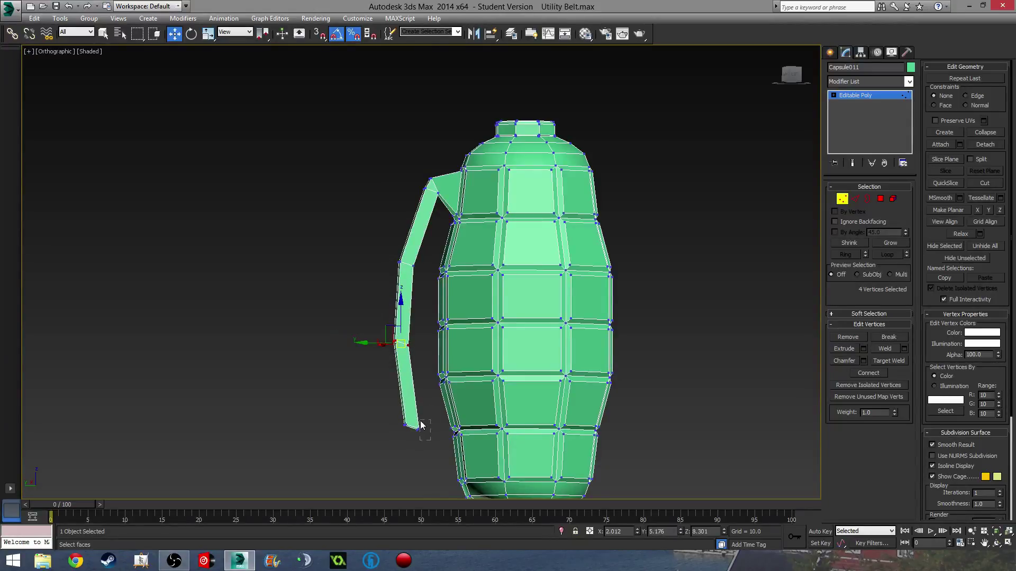
# Raise the inner vertices of the lever's tip and shift its outer ones inward to about Z 4.82, tapering the end
pyautogui.moveTo(414, 422); pyautogui.dragTo(421, 387)
pyautogui.scroll(6, 420, 417)
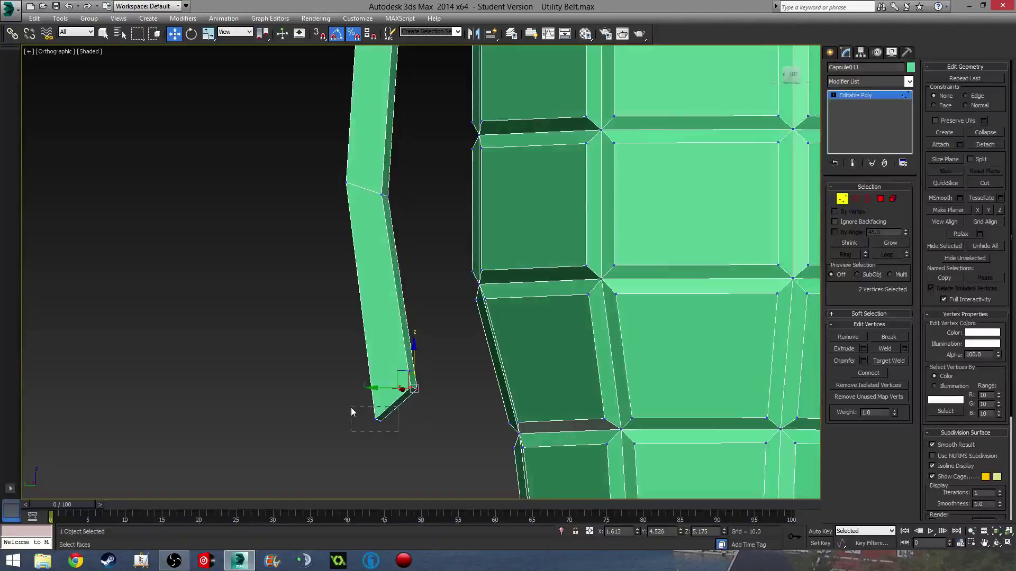
pyautogui.moveTo(351, 408); pyautogui.dragTo(387, 412)
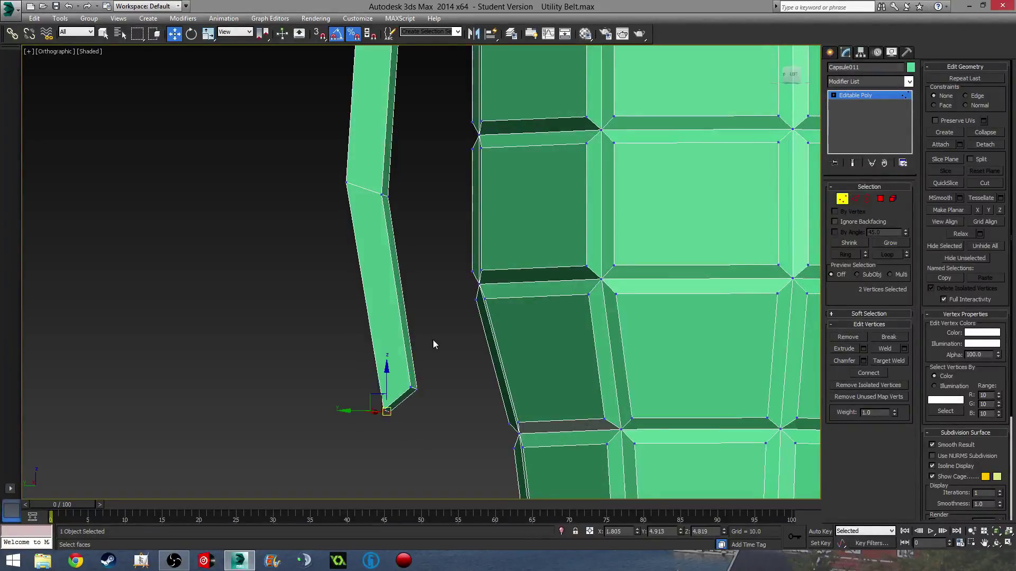
pyautogui.scroll(-7, 433, 344)
pyautogui.keyDown('alt'); pyautogui.moveTo(471, 360); pyautogui.dragTo(499, 387, button='middle'); pyautogui.keyUp('alt')
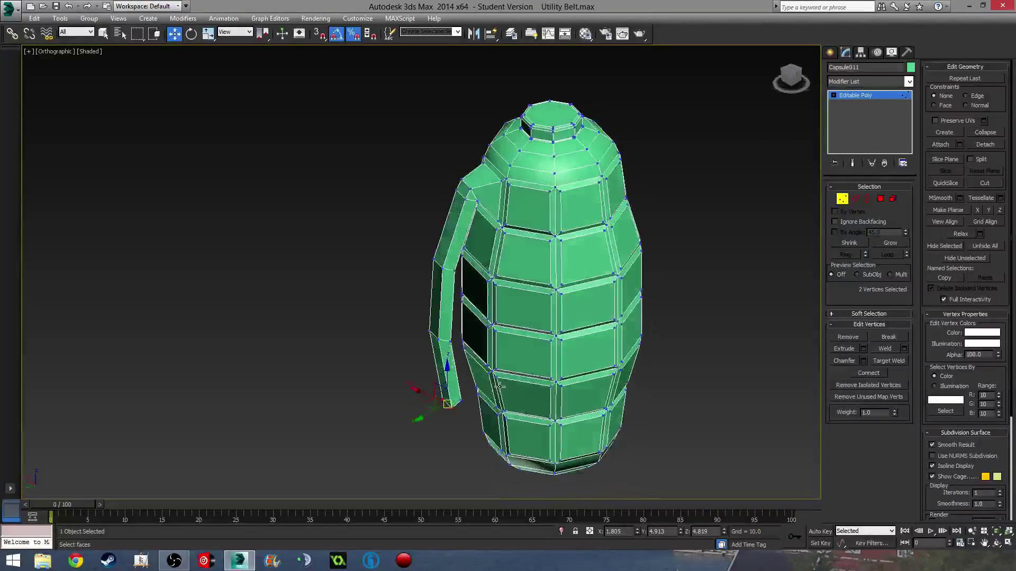
# Select the upper edge where the lever joins the side block
pyautogui.click(879, 199)
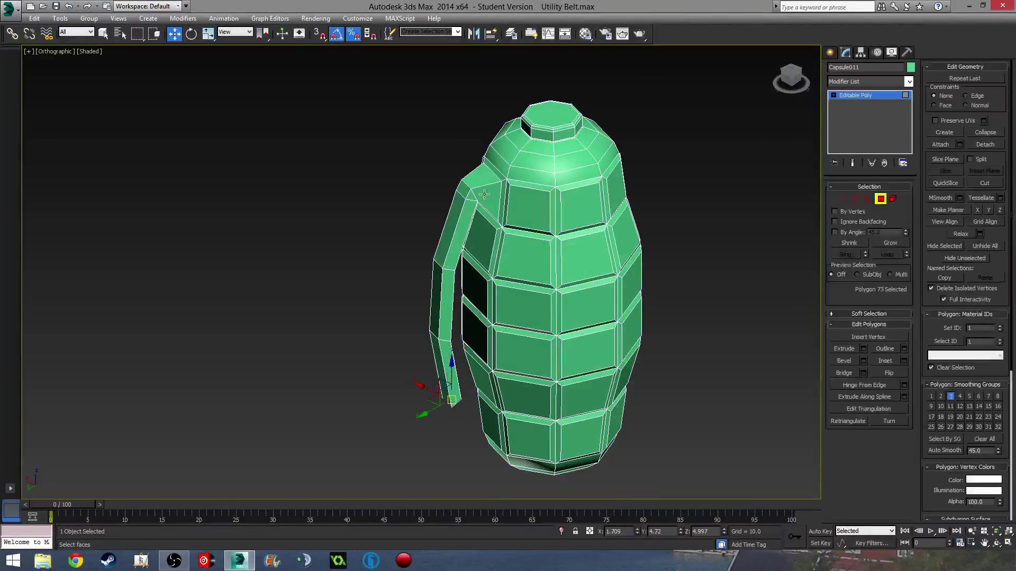
pyautogui.click(854, 198)
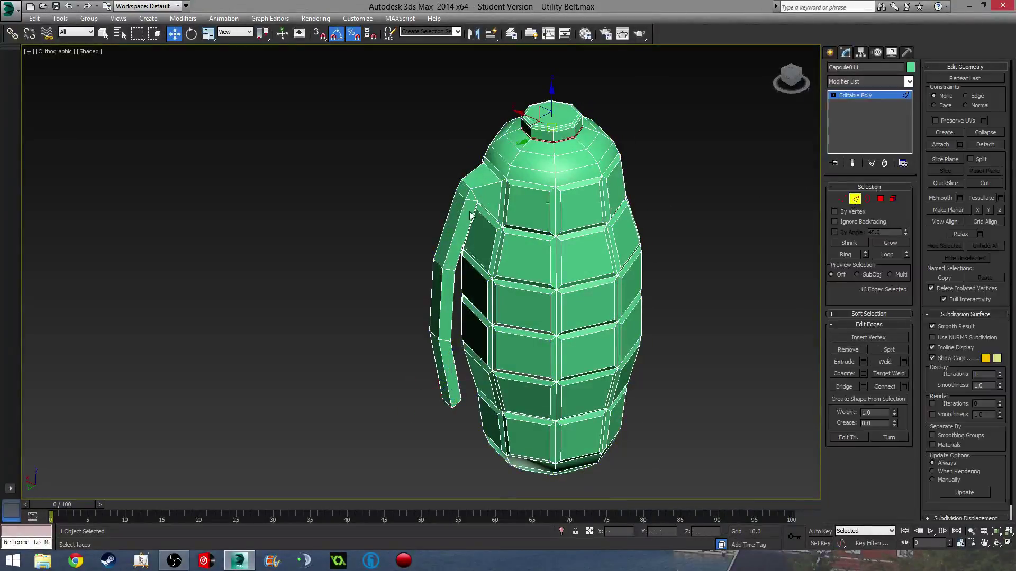
pyautogui.click(466, 182)
pyautogui.click(863, 373)
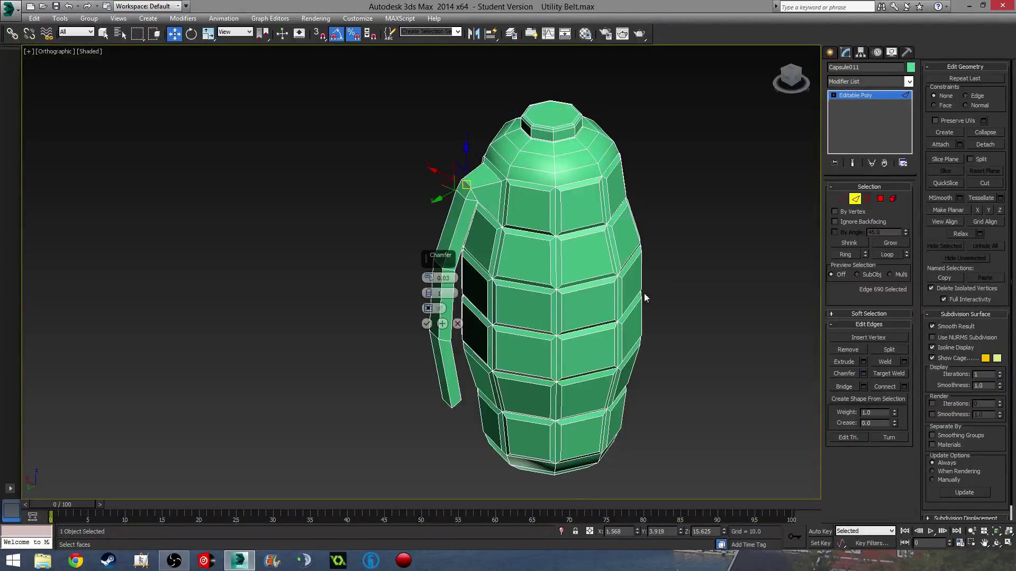
pyautogui.scroll(5, 643, 293)
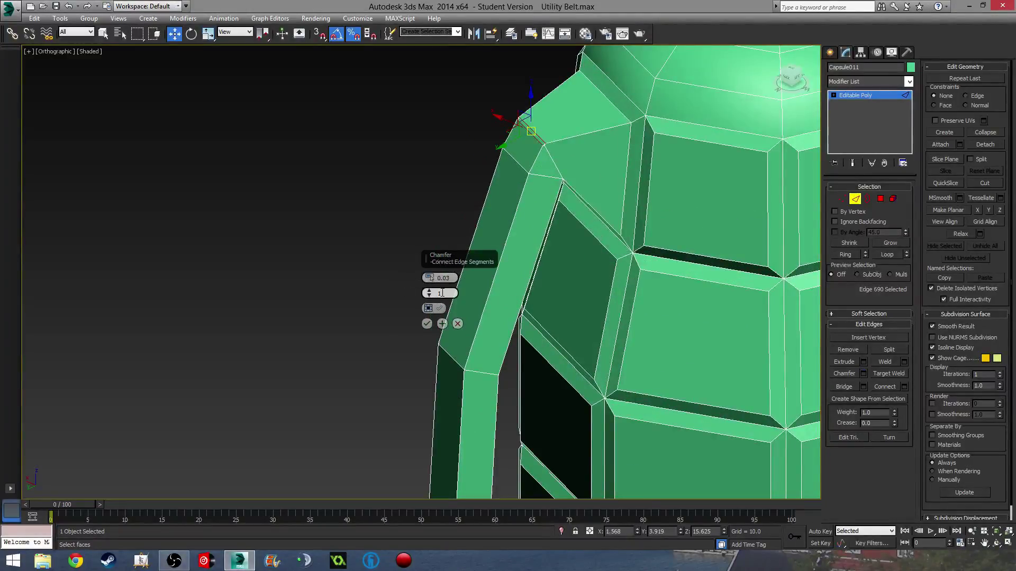
pyautogui.moveTo(429, 278); pyautogui.dragTo(427, 264)
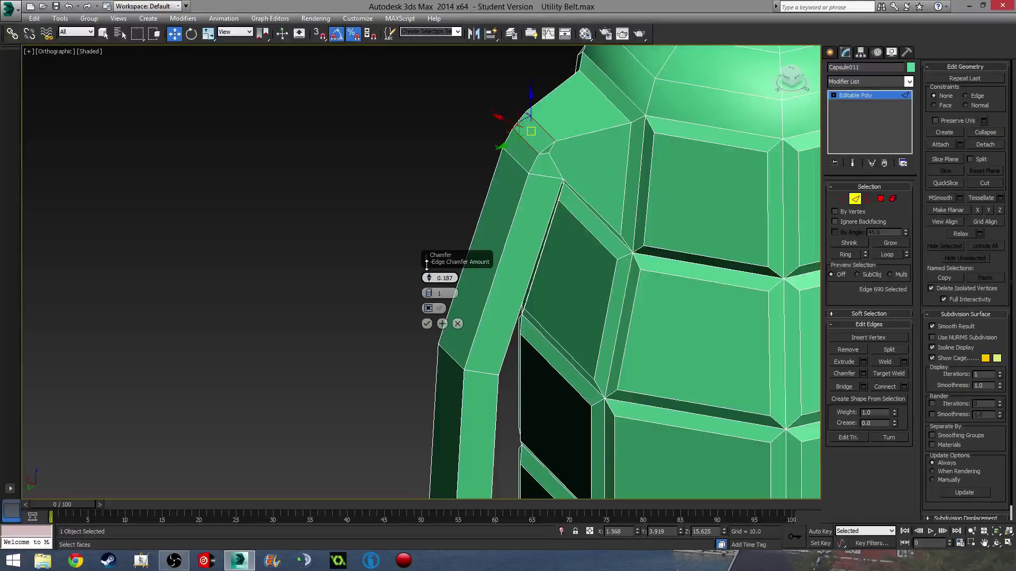
pyautogui.keyDown('alt'); pyautogui.moveTo(455, 278); pyautogui.dragTo(481, 281, button='middle'); pyautogui.keyUp('alt')
pyautogui.click(458, 323)
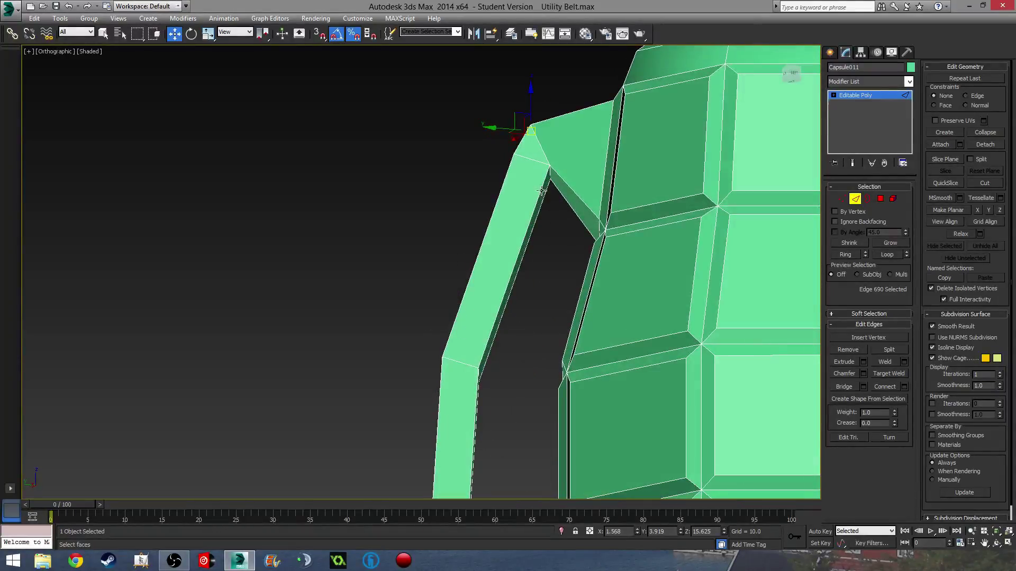
# Chamfer the upper and lower edges where the lever joins the side block by 0.158 with 2 segments
pyautogui.keyDown('alt'); pyautogui.moveTo(541, 190); pyautogui.dragTo(555, 174, button='middle'); pyautogui.keyUp('alt')
pyautogui.keyDown('ctrl'); pyautogui.click(553, 169); pyautogui.keyUp('ctrl')
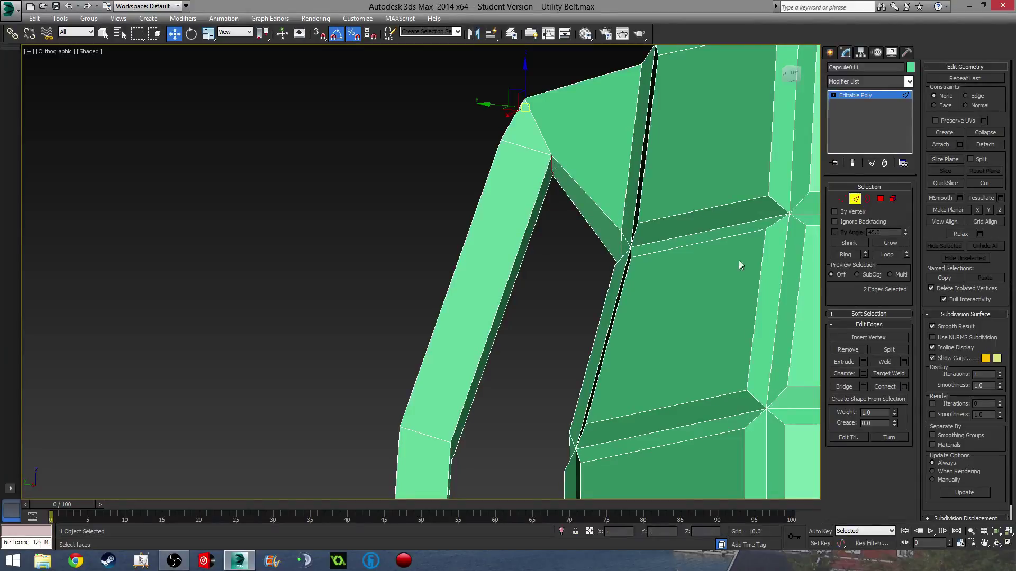
pyautogui.click(863, 374)
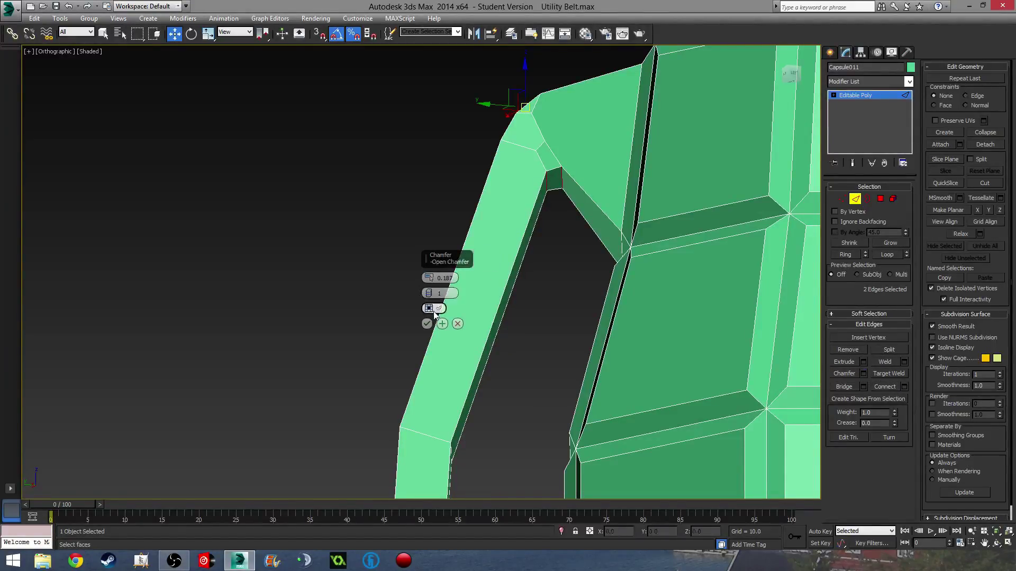
pyautogui.moveTo(429, 278); pyautogui.dragTo(429, 285)
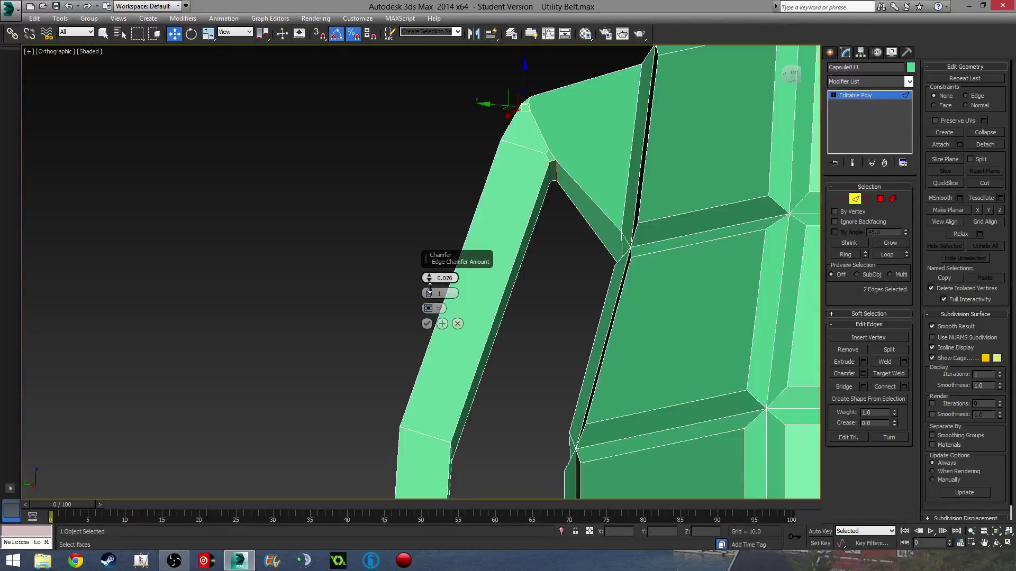
pyautogui.moveTo(429, 294); pyautogui.dragTo(441, 268)
pyautogui.keyDown('alt'); pyautogui.moveTo(442, 269); pyautogui.dragTo(414, 340, button='middle'); pyautogui.keyUp('alt')
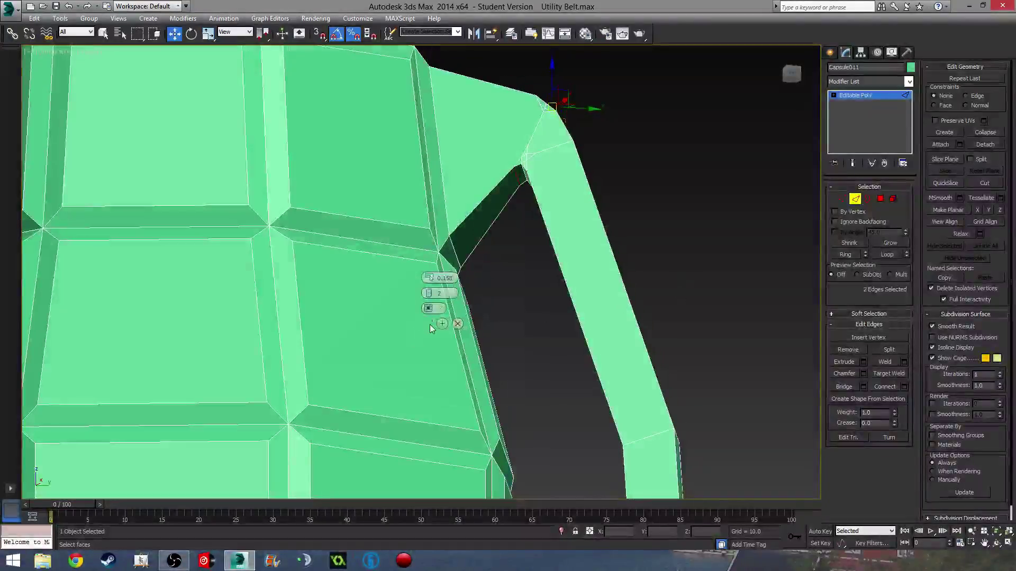
pyautogui.click(427, 324)
# Chamfer the four edges around the lever's lower tip by 0.158 with 2 segments
pyautogui.moveTo(481, 323); pyautogui.dragTo(510, 220, button='middle')
pyautogui.scroll(-6, 509, 221)
pyautogui.moveTo(521, 323); pyautogui.dragTo(554, 222, button='middle')
pyautogui.keyDown('alt'); pyautogui.moveTo(529, 237); pyautogui.dragTo(372, 336, button='middle'); pyautogui.keyUp('alt')
pyautogui.scroll(2, 372, 337)
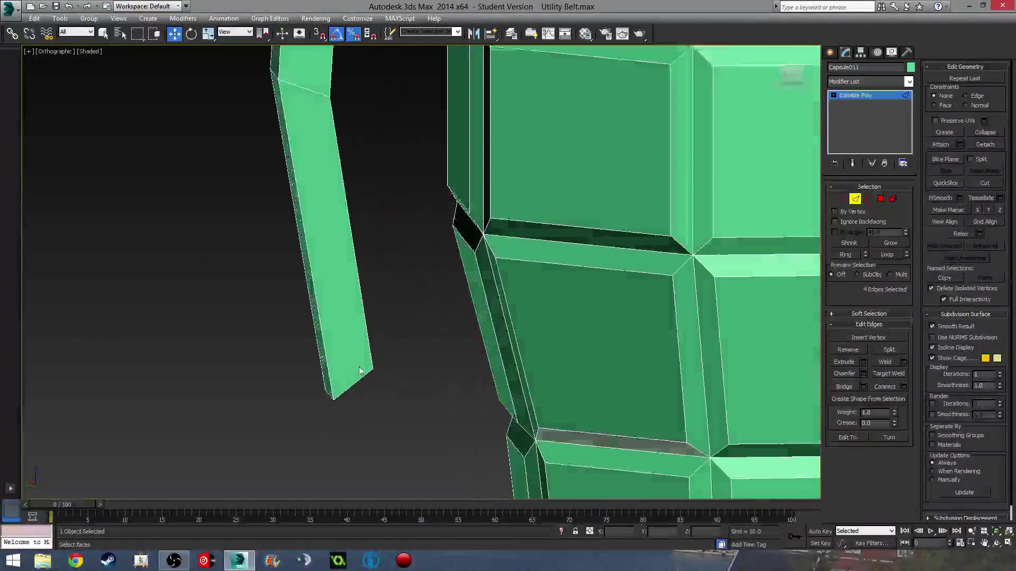
pyautogui.keyDown('alt'); pyautogui.moveTo(358, 369); pyautogui.dragTo(352, 278, button='middle'); pyautogui.keyUp('alt')
pyautogui.click(347, 257)
pyautogui.keyDown('ctrl'); pyautogui.click(372, 252); pyautogui.keyUp('ctrl')
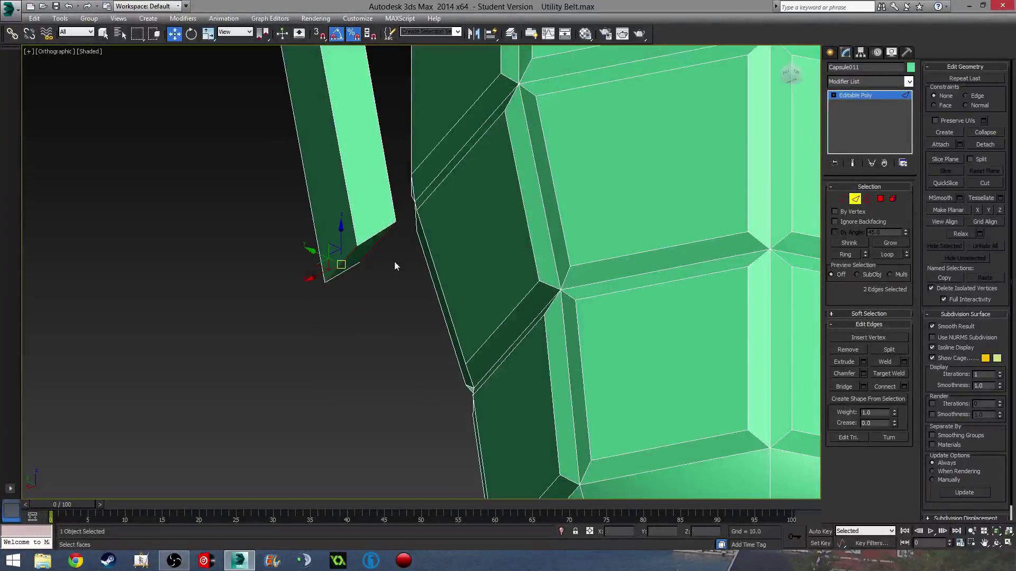
pyautogui.click(377, 243)
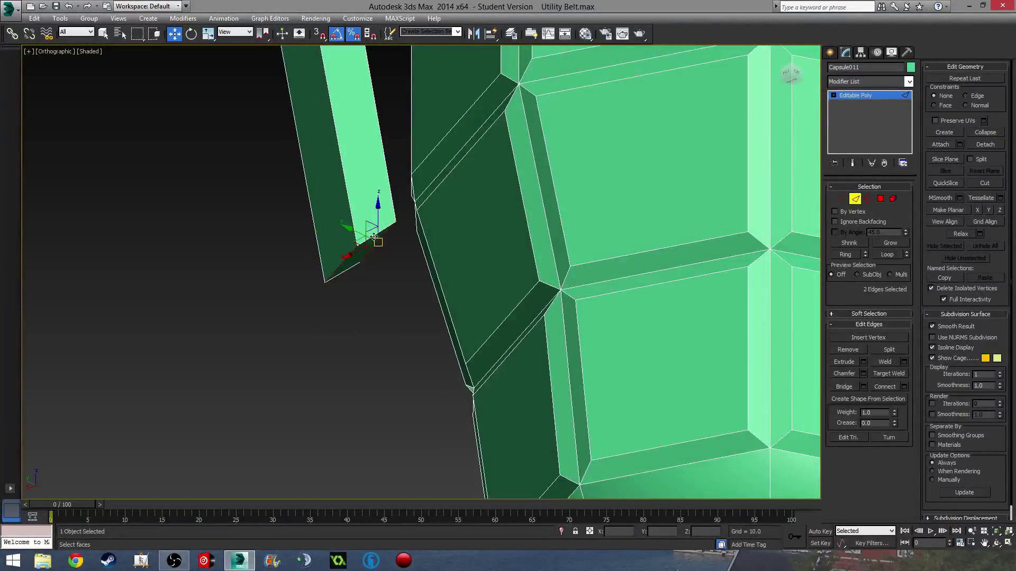
pyautogui.keyDown('ctrl'); pyautogui.click(373, 236); pyautogui.keyUp('ctrl')
pyautogui.keyDown('ctrl'); pyautogui.click(358, 265); pyautogui.keyUp('ctrl')
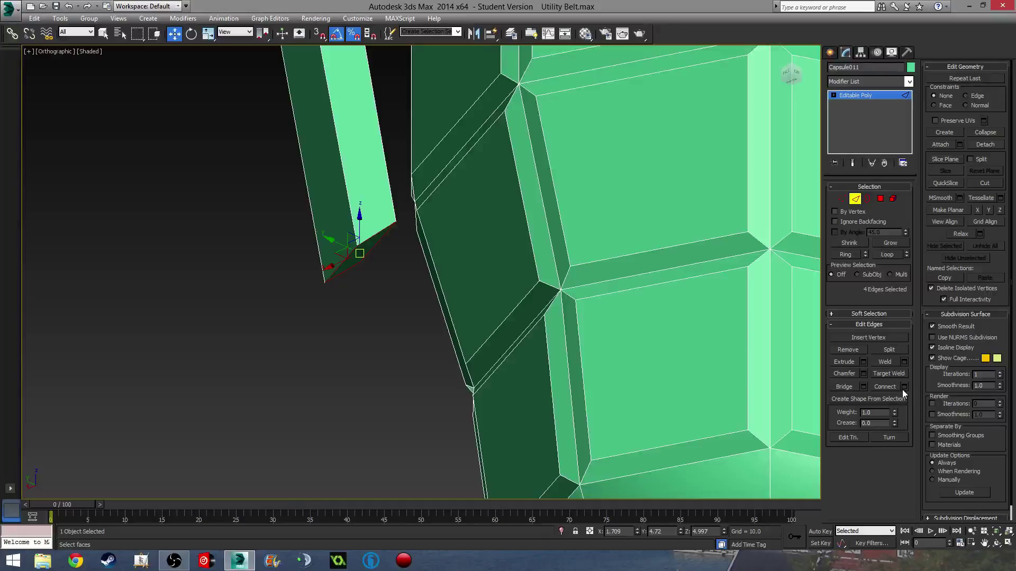
pyautogui.click(863, 374)
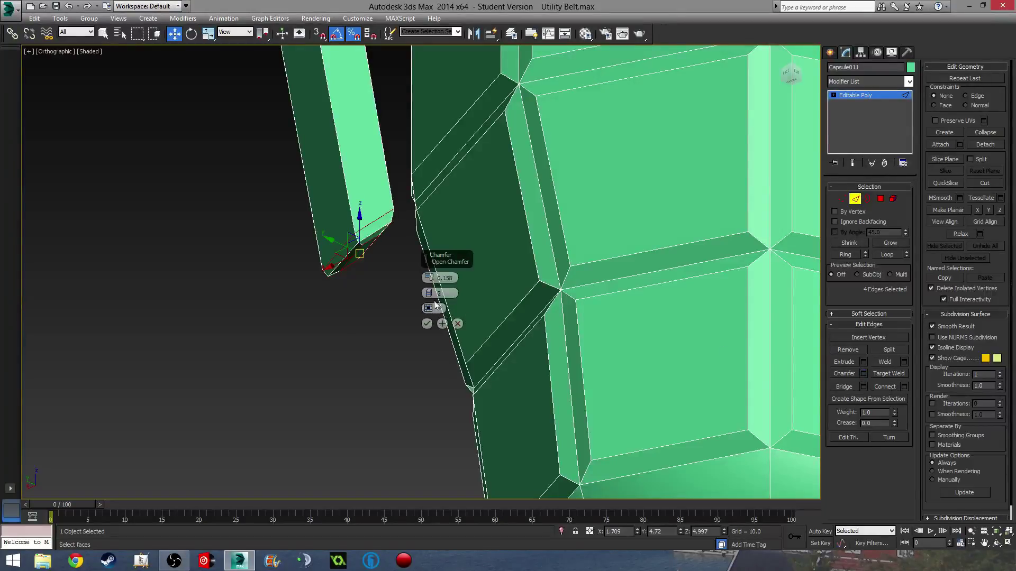
pyautogui.click(426, 324)
pyautogui.click(357, 358)
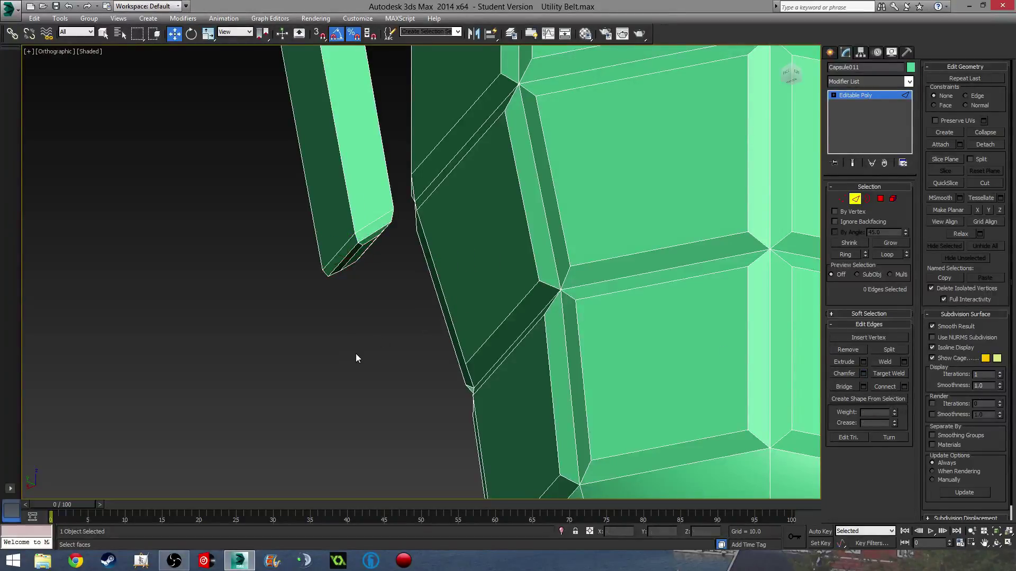
# Leave edge editing and examine the whole grenade, checking the lever's upper joint and overall shape
pyautogui.click(858, 199)
pyautogui.click(399, 407)
pyautogui.scroll(-6, 349, 349)
pyautogui.keyDown('alt'); pyautogui.moveTo(348, 349); pyautogui.dragTo(460, 338, button='middle'); pyautogui.keyUp('alt')
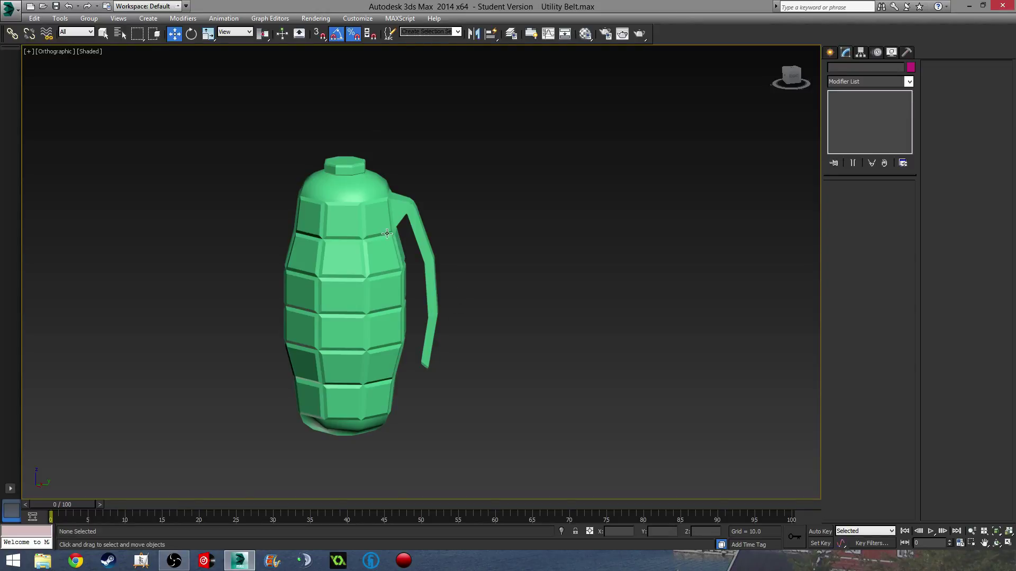
pyautogui.scroll(8, 387, 233)
pyautogui.scroll(-2, 452, 222)
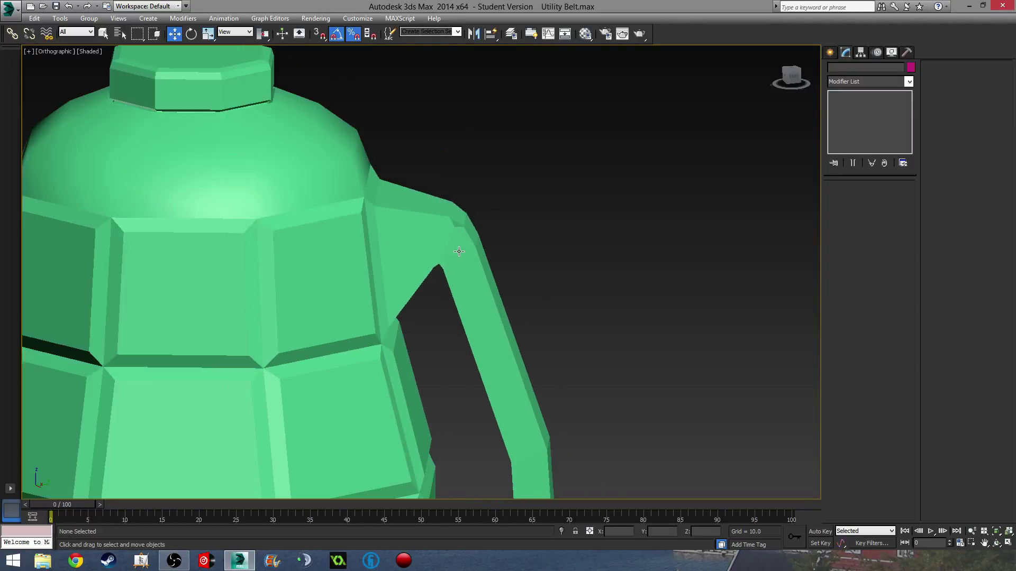
pyautogui.click(467, 278)
pyautogui.moveTo(479, 329); pyautogui.dragTo(474, 203, button='middle')
pyautogui.scroll(-6, 442, 333)
pyautogui.moveTo(437, 344); pyautogui.dragTo(432, 243, button='middle')
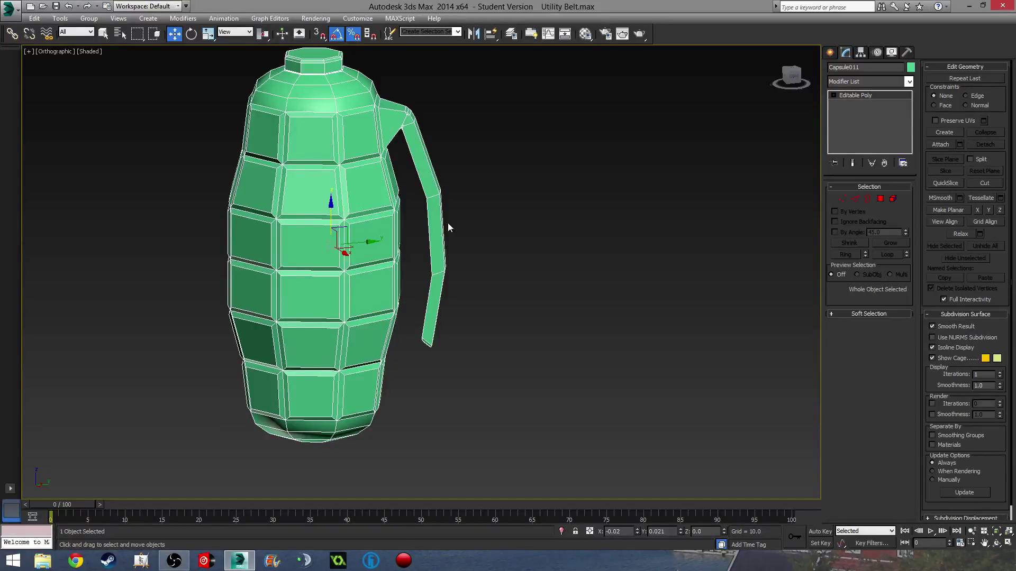
pyautogui.moveTo(447, 223); pyautogui.dragTo(498, 215, button='middle')
pyautogui.scroll(-3, 406, 212)
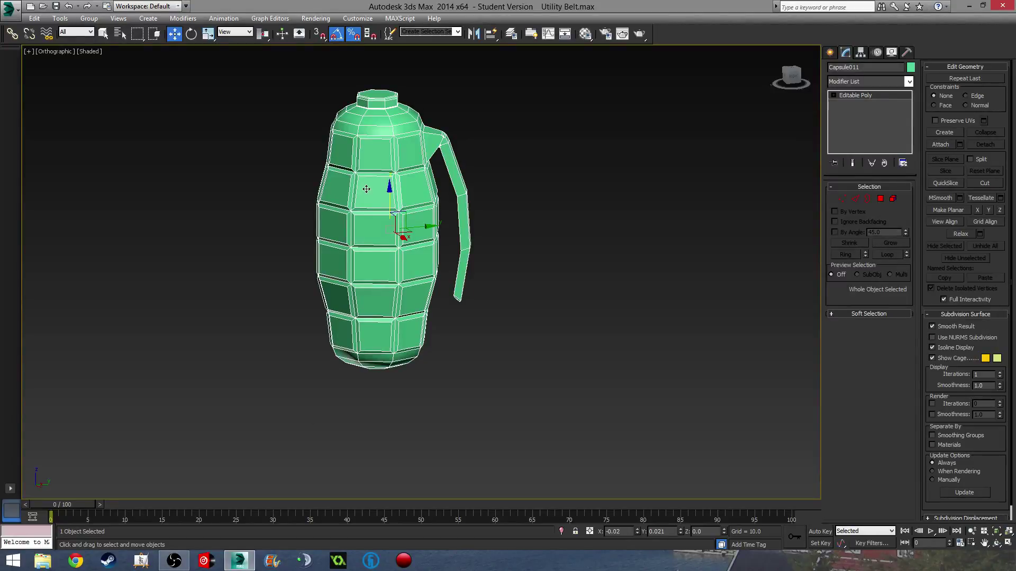
pyautogui.keyDown('alt'); pyautogui.moveTo(335, 185); pyautogui.dragTo(390, 183, button='middle'); pyautogui.keyUp('alt')
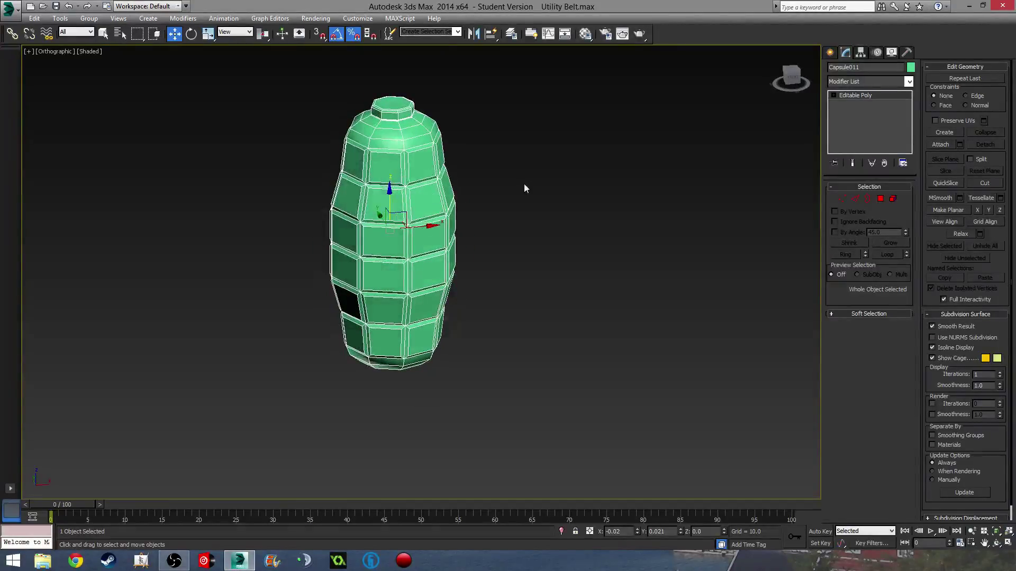
pyautogui.click(880, 198)
pyautogui.keyDown('alt'); pyautogui.moveTo(397, 192); pyautogui.dragTo(459, 176, button='middle'); pyautogui.keyUp('alt')
pyautogui.keyDown('ctrl'); pyautogui.click(436, 163); pyautogui.keyUp('ctrl')
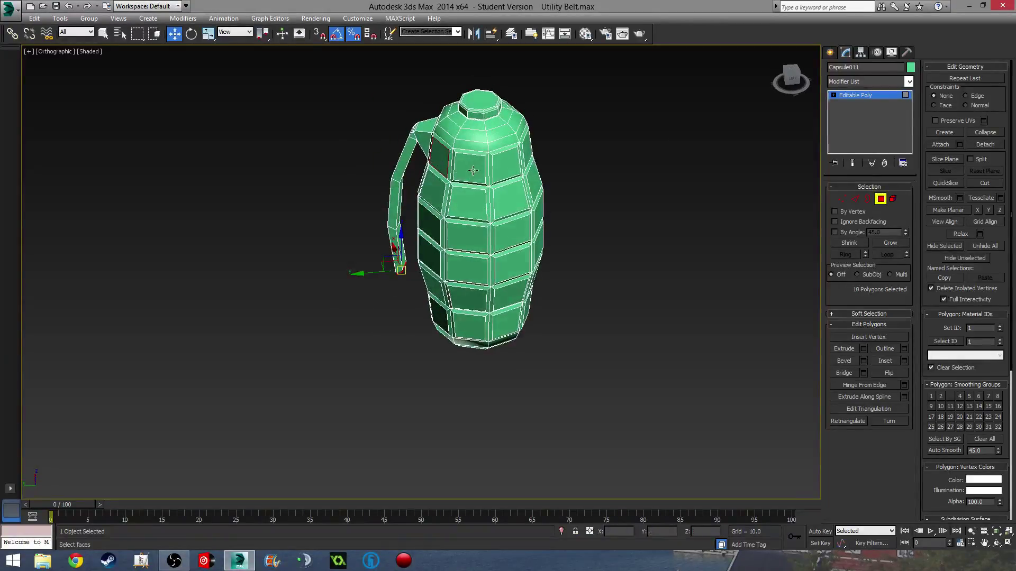
pyautogui.keyDown('ctrl'); pyautogui.click(471, 169); pyautogui.keyUp('ctrl')
pyautogui.keyDown('ctrl'); pyautogui.click(469, 205); pyautogui.keyUp('ctrl')
pyautogui.keyDown('ctrl'); pyautogui.click(505, 199); pyautogui.keyUp('ctrl')
pyautogui.keyDown('ctrl'); pyautogui.click(501, 169); pyautogui.keyUp('ctrl')
pyautogui.keyDown('alt'); pyautogui.moveTo(555, 221); pyautogui.dragTo(280, 268, button='middle'); pyautogui.keyUp('alt')
pyautogui.keyDown('ctrl'); pyautogui.click(500, 185); pyautogui.keyUp('ctrl')
pyautogui.keyDown('ctrl'); pyautogui.click(497, 221); pyautogui.keyUp('ctrl')
pyautogui.keyDown('ctrl'); pyautogui.click(540, 215); pyautogui.keyUp('ctrl')
pyautogui.keyDown('ctrl'); pyautogui.click(533, 181); pyautogui.keyUp('ctrl')
pyautogui.keyDown('ctrl'); pyautogui.click(481, 228); pyautogui.keyUp('ctrl')
pyautogui.keyDown('ctrl'); pyautogui.click(488, 192); pyautogui.keyUp('ctrl')
pyautogui.keyDown('ctrl'); pyautogui.click(521, 188); pyautogui.keyUp('ctrl')
pyautogui.keyDown('ctrl'); pyautogui.click(529, 223); pyautogui.keyUp('ctrl')
pyautogui.keyDown('ctrl'); pyautogui.click(487, 215); pyautogui.keyUp('ctrl')
pyautogui.keyDown('ctrl'); pyautogui.click(523, 215); pyautogui.keyUp('ctrl')
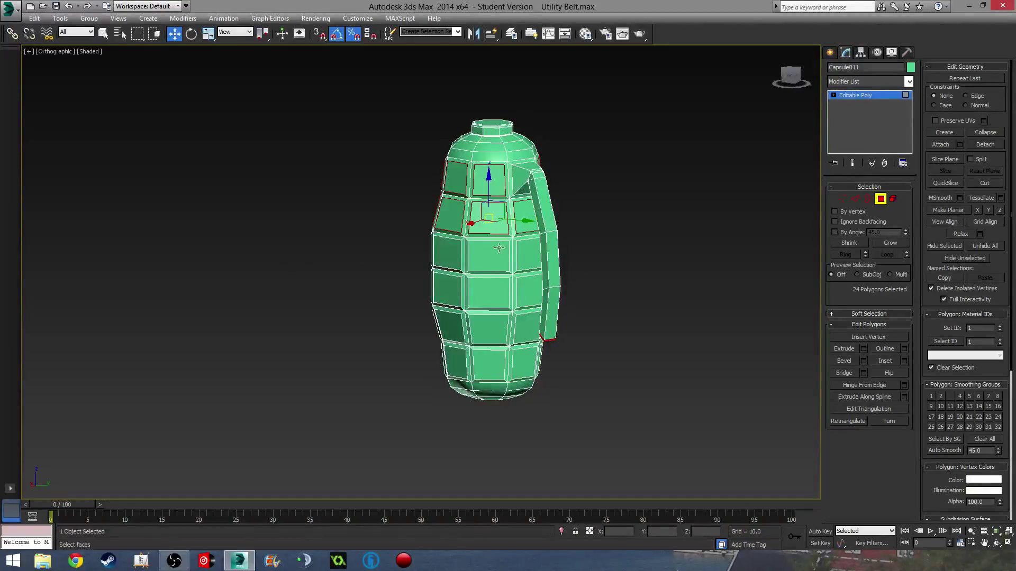
pyautogui.keyDown('alt'); pyautogui.moveTo(522, 214); pyautogui.dragTo(537, 293, button='middle'); pyautogui.keyUp('alt')
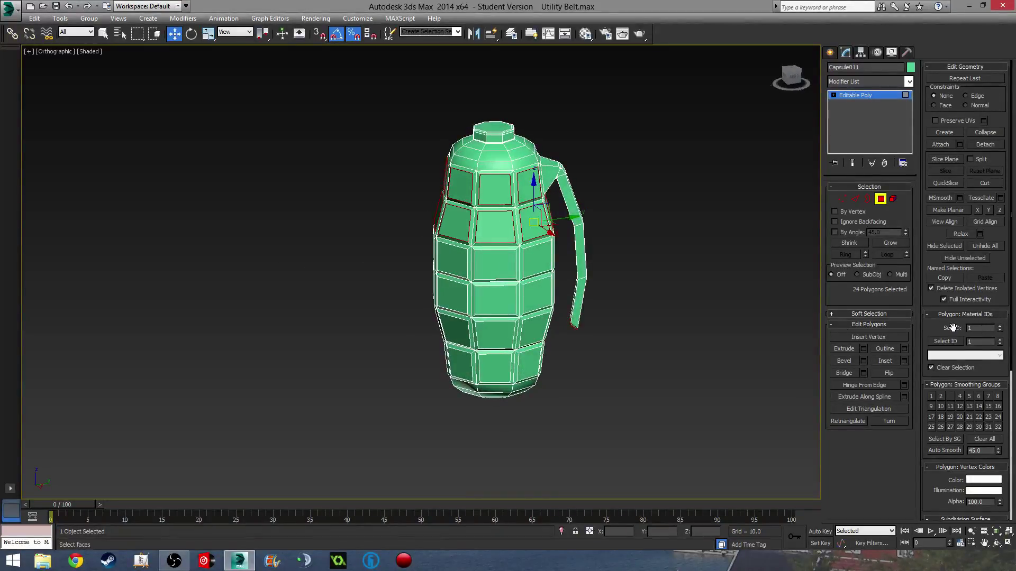
pyautogui.moveTo(408, 294); pyautogui.dragTo(443, 263, button='middle')
pyautogui.moveTo(604, 241); pyautogui.dragTo(582, 329, button='middle')
pyautogui.click(780, 316)
pyautogui.click(880, 199)
pyautogui.click(667, 286)
pyautogui.moveTo(611, 338); pyautogui.dragTo(599, 317, button='middle')
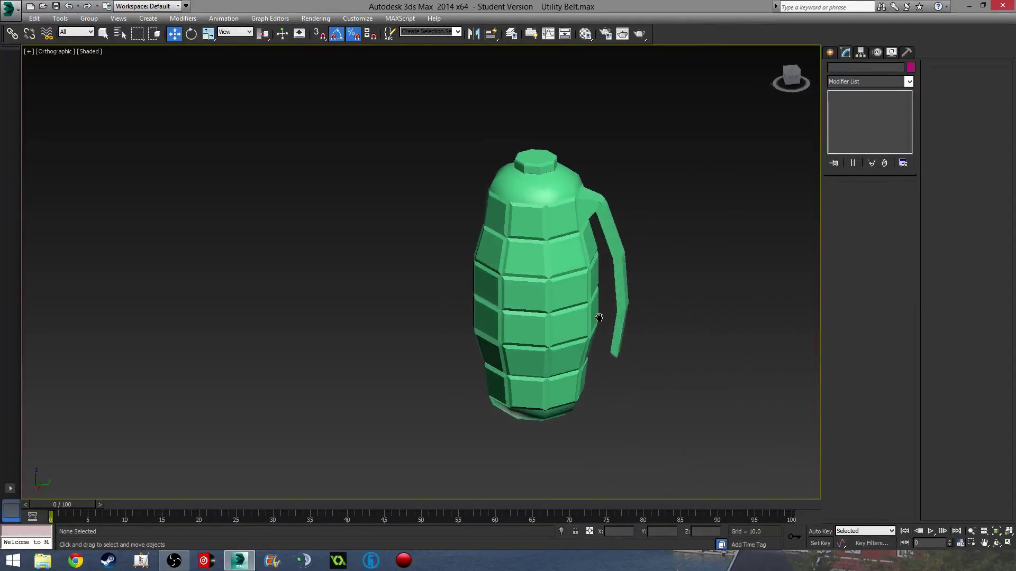
pyautogui.click(553, 199)
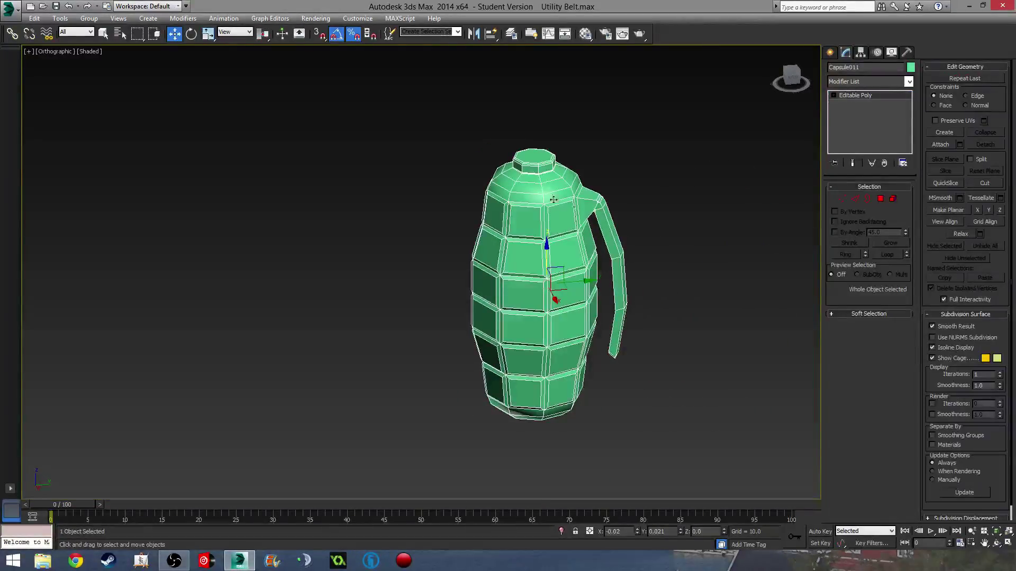
pyautogui.click(893, 198)
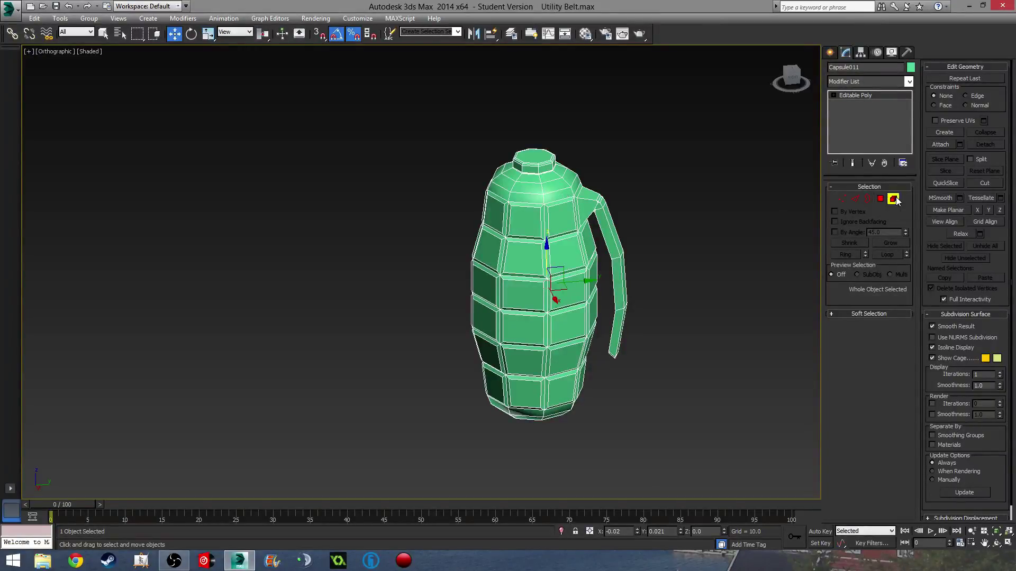
pyautogui.scroll(4, 538, 193)
pyautogui.scroll(-5, 565, 226)
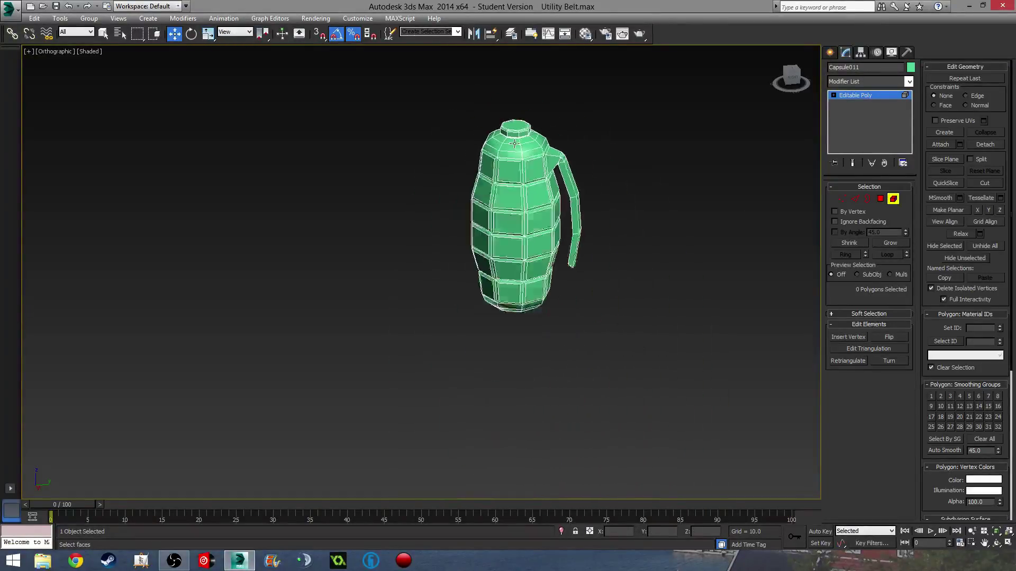
pyautogui.moveTo(392, 99); pyautogui.dragTo(660, 356)
pyautogui.scroll(7, 530, 215)
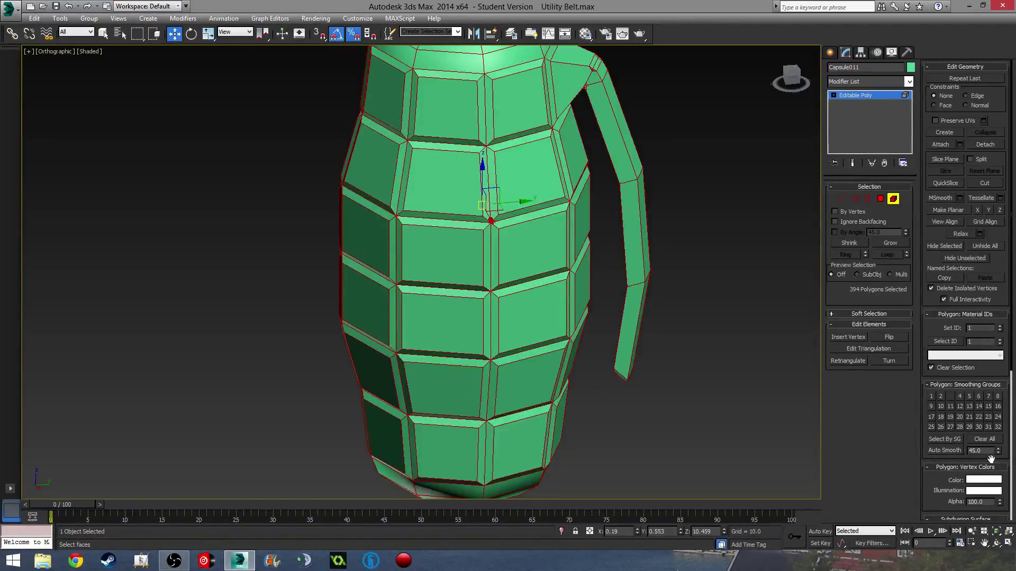
pyautogui.click(761, 330)
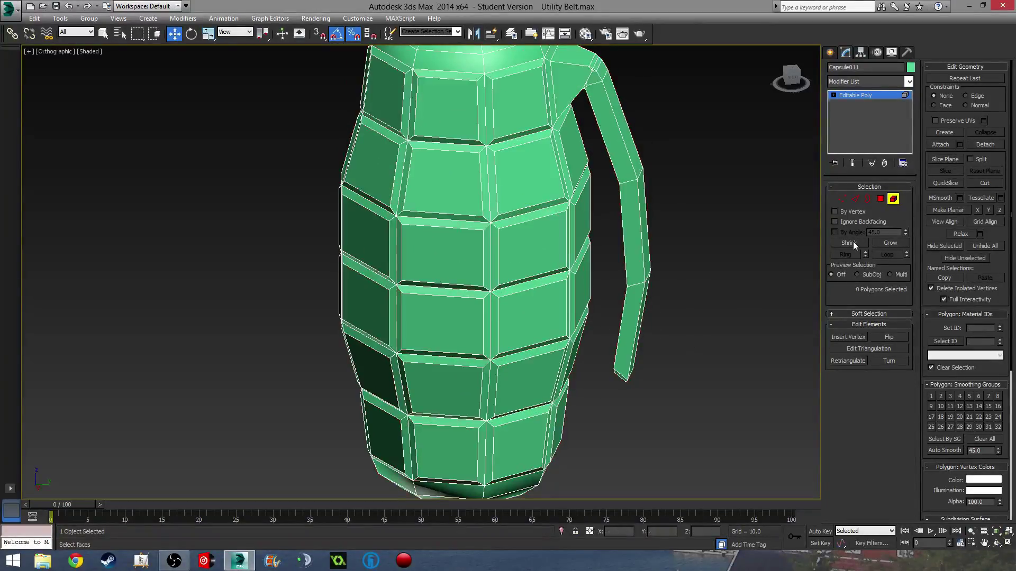
pyautogui.click(892, 199)
# Select every polygon of the grenade at element level and clear all its smoothing groups
pyautogui.scroll(-3, 560, 307)
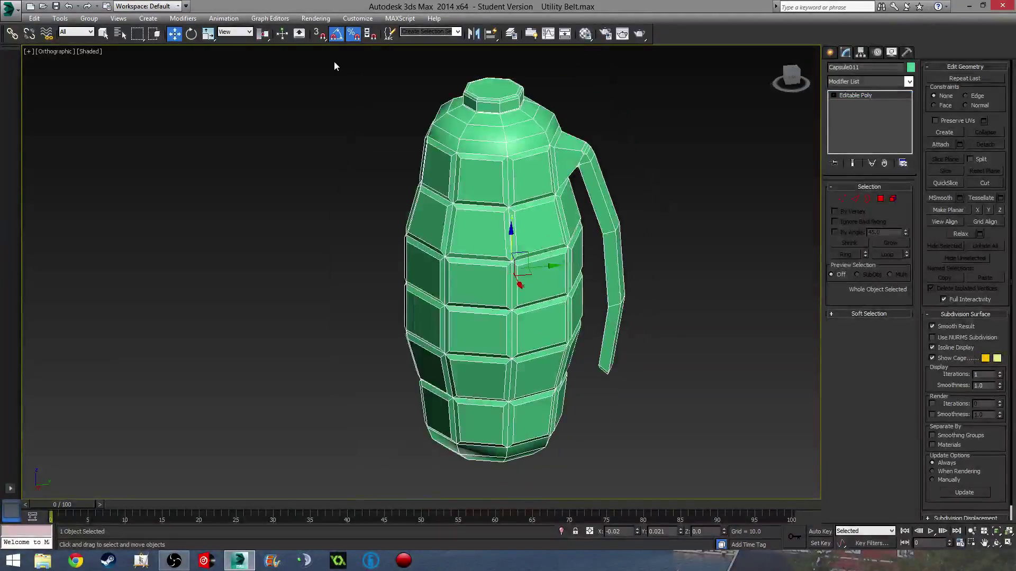
pyautogui.moveTo(658, 441); pyautogui.dragTo(697, 478)
pyautogui.click(893, 199)
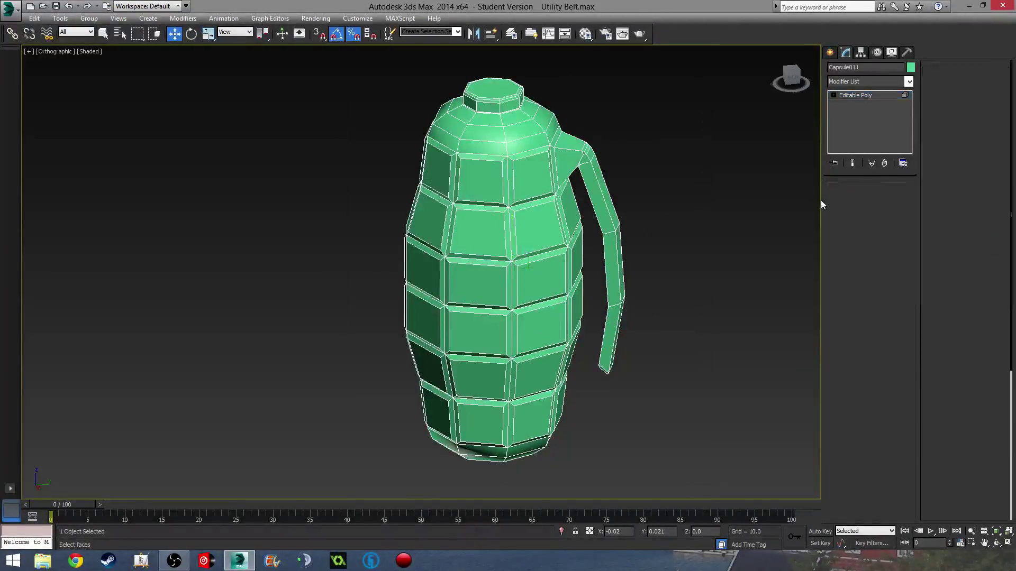
pyautogui.hotkey('ctrl', 'a')
pyautogui.click(986, 442)
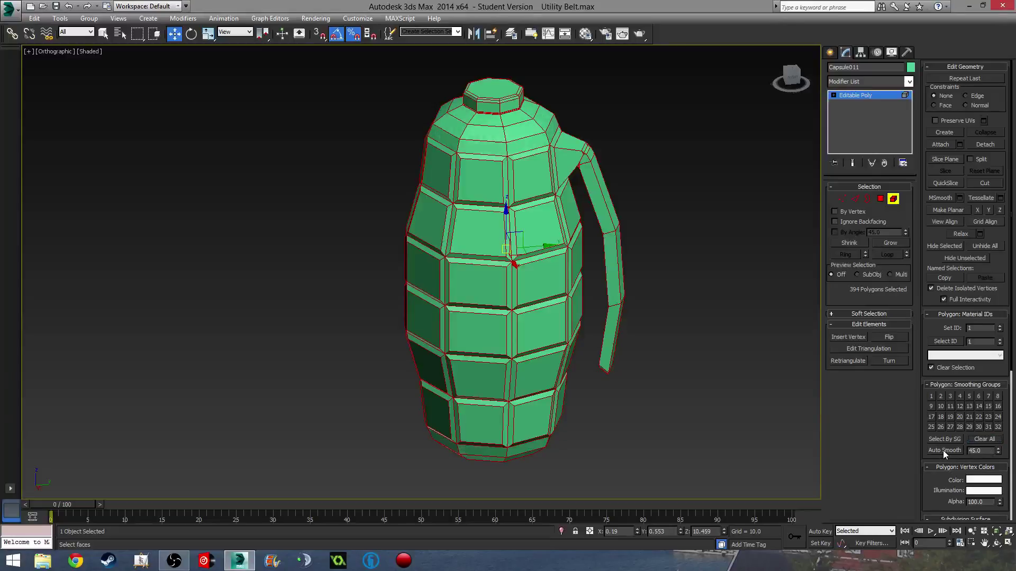
# Try auto smoothing the grenade's polygons with a 45.0 threshold, check the shading, and undo the smoothing
pyautogui.click(726, 370)
pyautogui.click(894, 200)
pyautogui.click(721, 265)
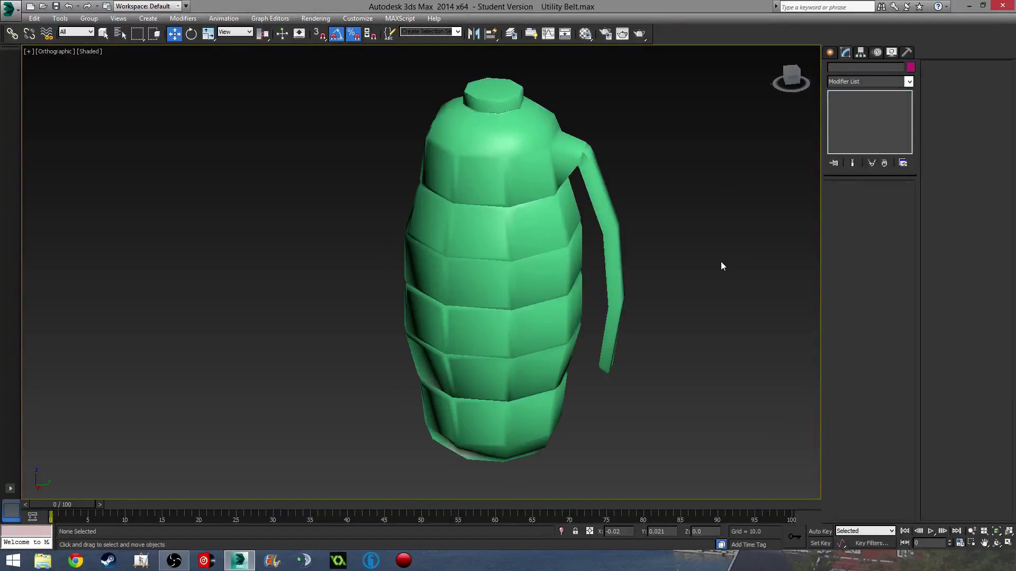
pyautogui.keyDown('alt'); pyautogui.moveTo(614, 285); pyautogui.dragTo(466, 291, button='middle'); pyautogui.keyUp('alt')
pyautogui.moveTo(386, 207); pyautogui.dragTo(407, 413, button='middle')
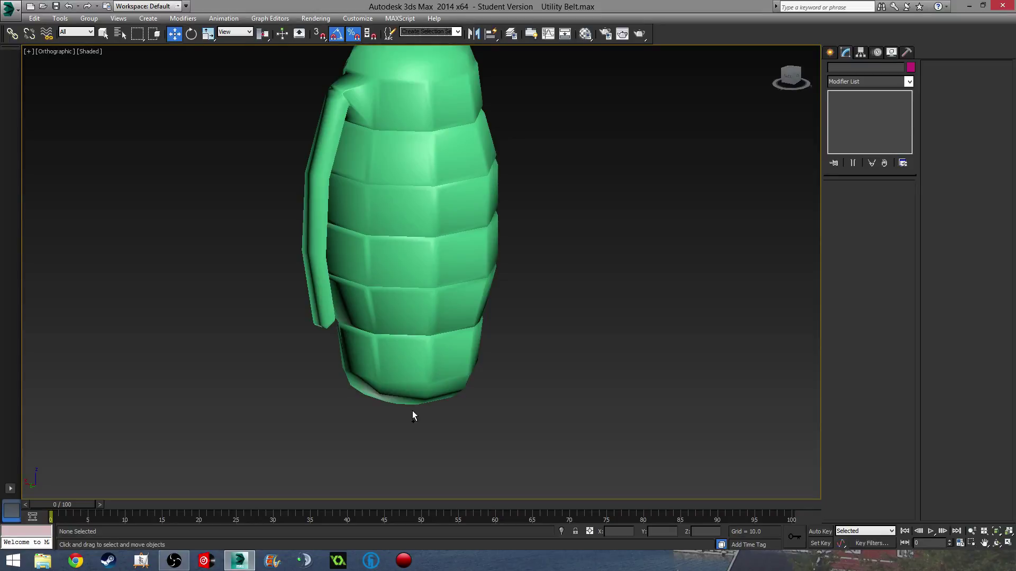
pyautogui.hotkey('ctrl', 'x')
pyautogui.hotkey('ctrl', 'x')
pyautogui.hotkey('ctrl', 'z')
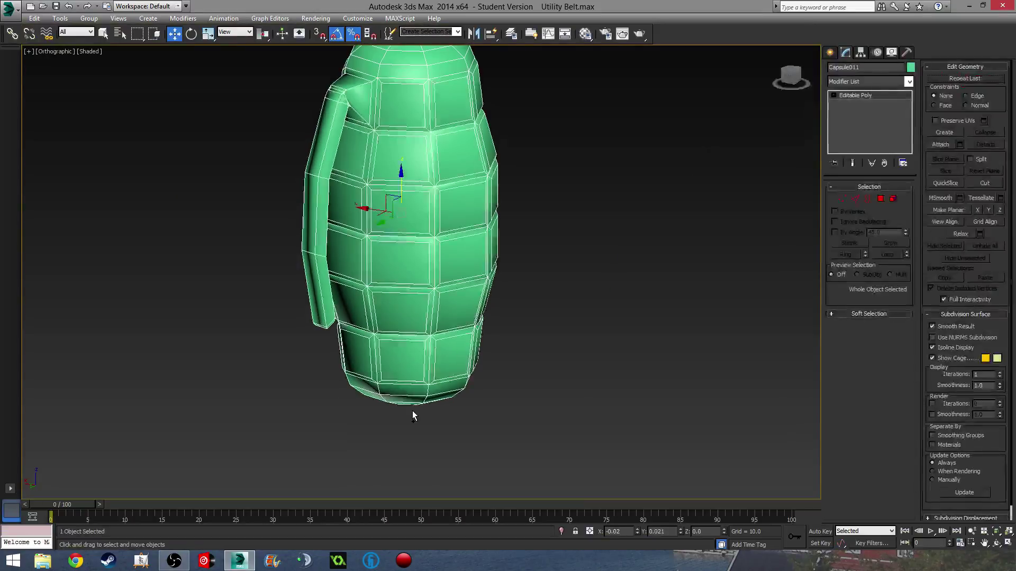
pyautogui.hotkey('ctrl', 'z')
# Examine the grenade's shading around the lever, dome and body panels from several sides
pyautogui.click(583, 401)
pyautogui.moveTo(583, 401)
pyautogui.keyDown('alt'); pyautogui.mouseDown(button='middle')
pyautogui.moveTo(402, 425)
pyautogui.moveTo(512, 403)
pyautogui.moveTo(641, 401)
pyautogui.moveTo(644, 257)
pyautogui.moveTo(502, 214)
pyautogui.mouseUp(button='middle'); pyautogui.keyUp('alt')
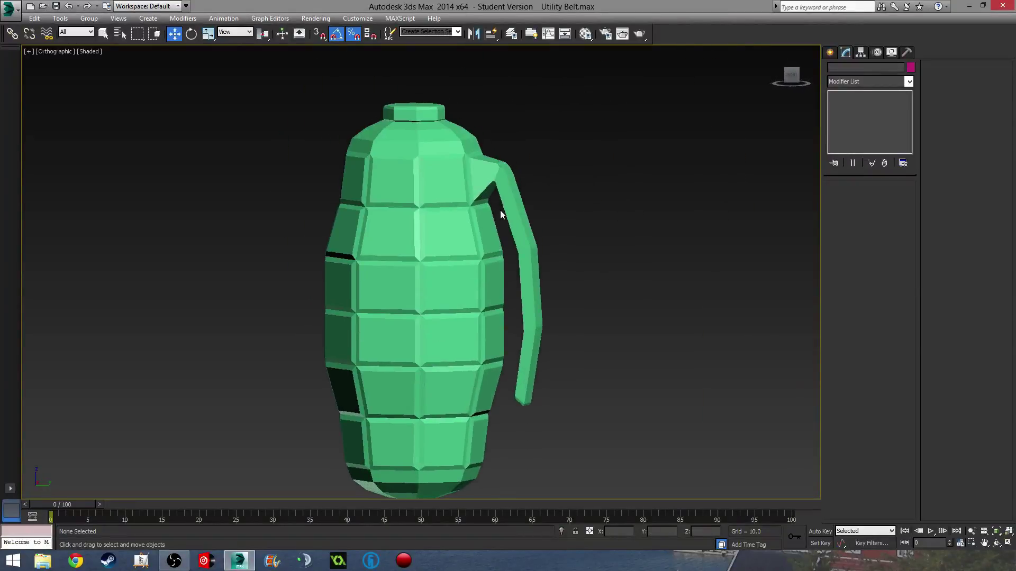
pyautogui.click(511, 223)
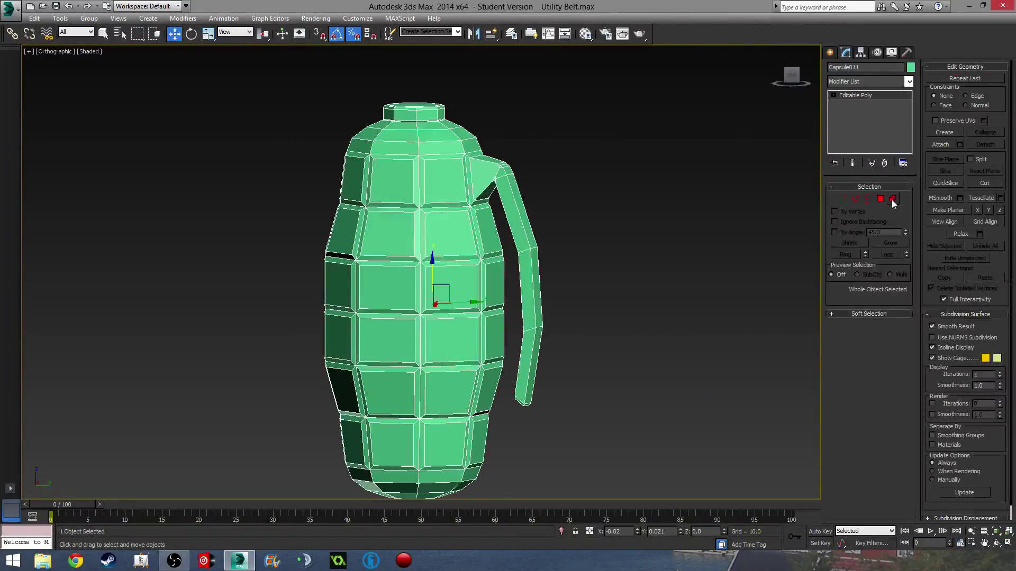
pyautogui.keyDown('alt'); pyautogui.moveTo(637, 242); pyautogui.dragTo(540, 297, button='middle'); pyautogui.keyUp('alt')
pyautogui.click(567, 278)
pyautogui.scroll(-4, 561, 305)
pyautogui.moveTo(730, 262); pyautogui.dragTo(474, 270, button='middle')
pyautogui.scroll(3, 474, 271)
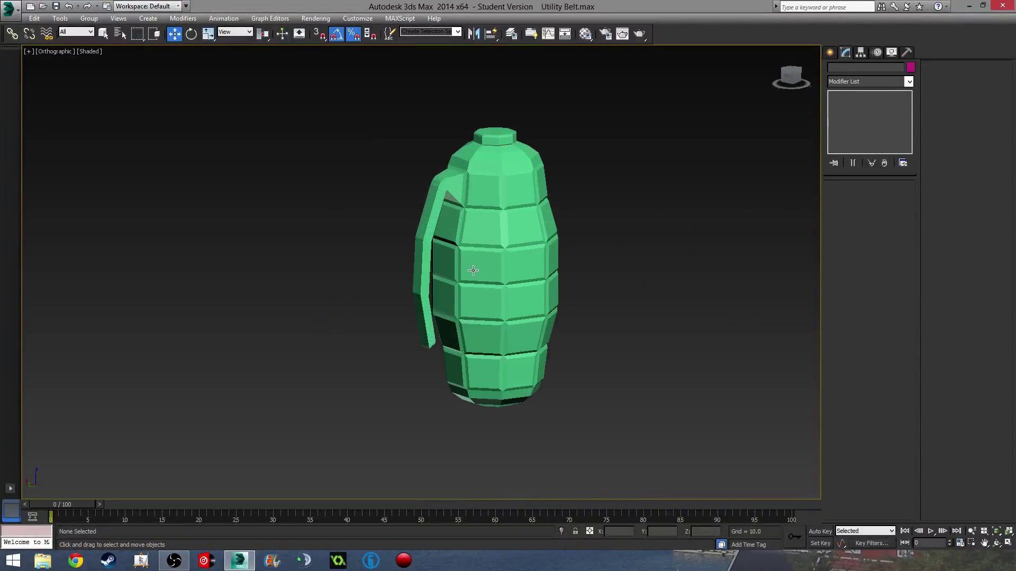
# Switch the viewport from orthographic to perspective and select the grenade
pyautogui.press('p')
pyautogui.moveTo(419, 286); pyautogui.dragTo(487, 333, button='middle')
pyautogui.moveTo(152, 286); pyautogui.dragTo(370, 297, button='middle')
pyautogui.moveTo(218, 266); pyautogui.dragTo(233, 270, button='middle')
pyautogui.keyDown('alt'); pyautogui.moveTo(232, 270); pyautogui.dragTo(287, 313, button='middle'); pyautogui.keyUp('alt')
pyautogui.moveTo(117, 383); pyautogui.dragTo(401, 198, button='middle')
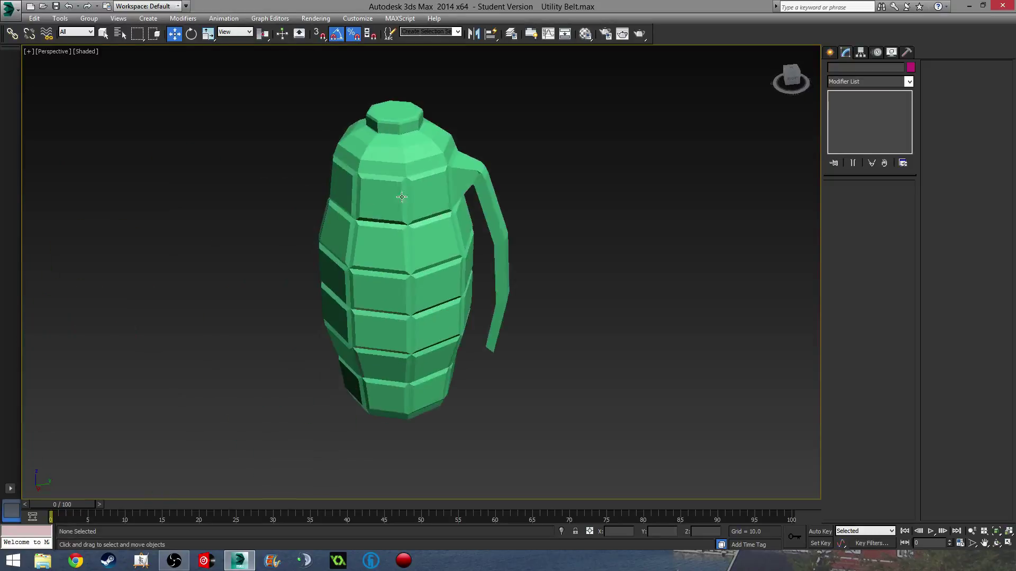
pyautogui.click(386, 256)
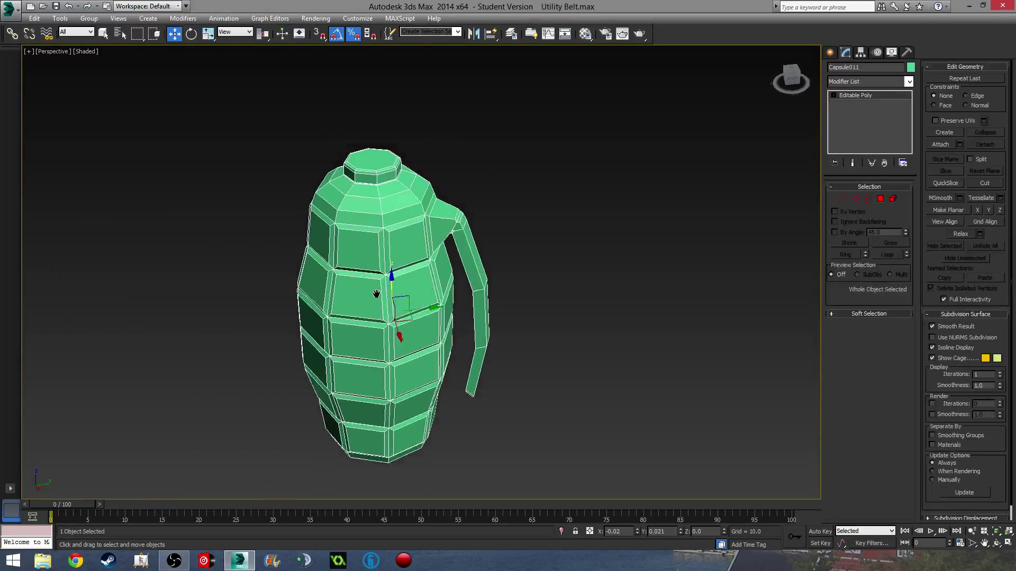
# Select the whole grenade at element level, look over its body, and switch to polygon level
pyautogui.click(893, 199)
pyautogui.moveTo(588, 460); pyautogui.dragTo(588, 461)
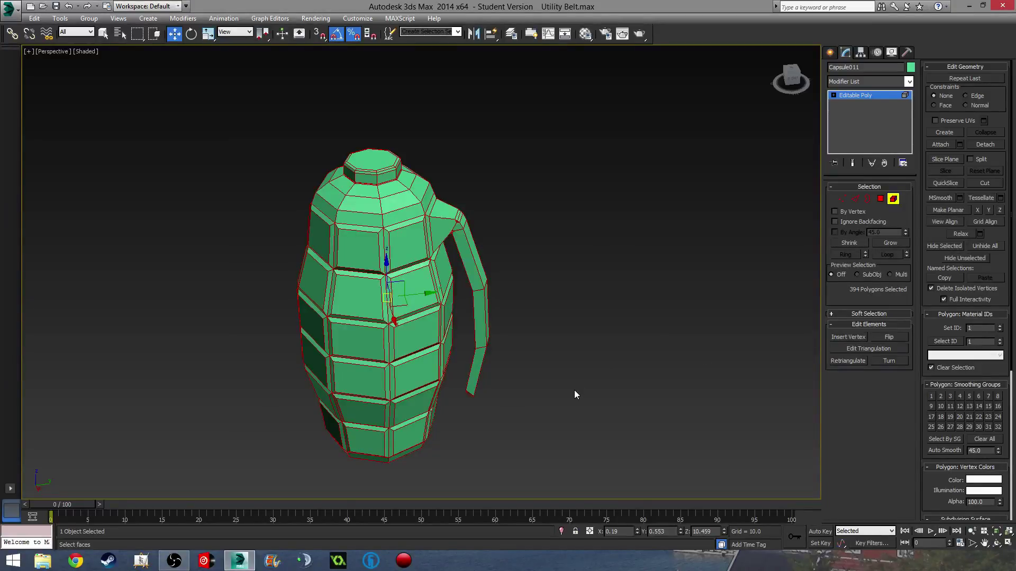
pyautogui.moveTo(576, 395); pyautogui.dragTo(576, 267, button='middle')
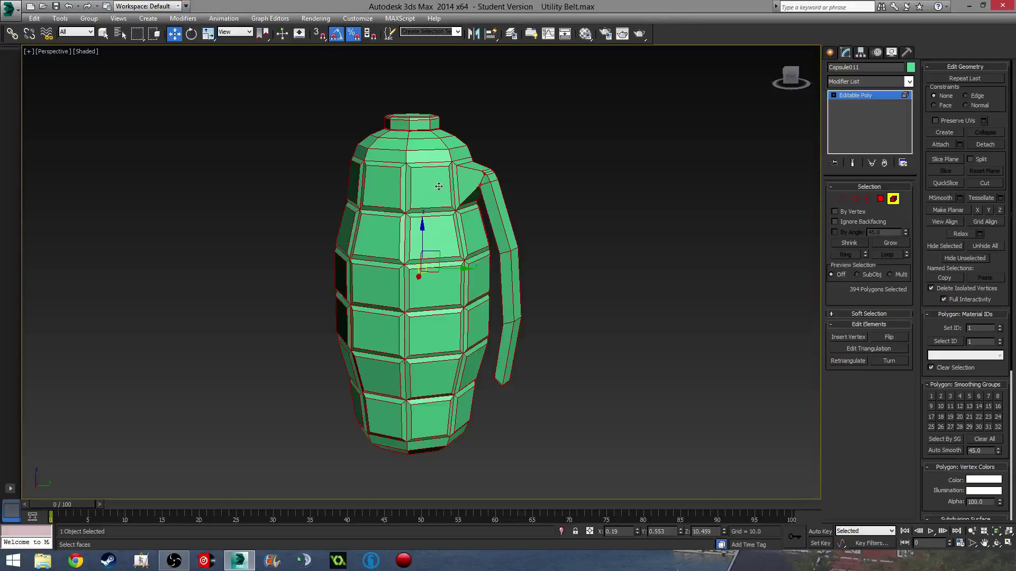
pyautogui.click(614, 220)
pyautogui.click(433, 185)
pyautogui.click(880, 199)
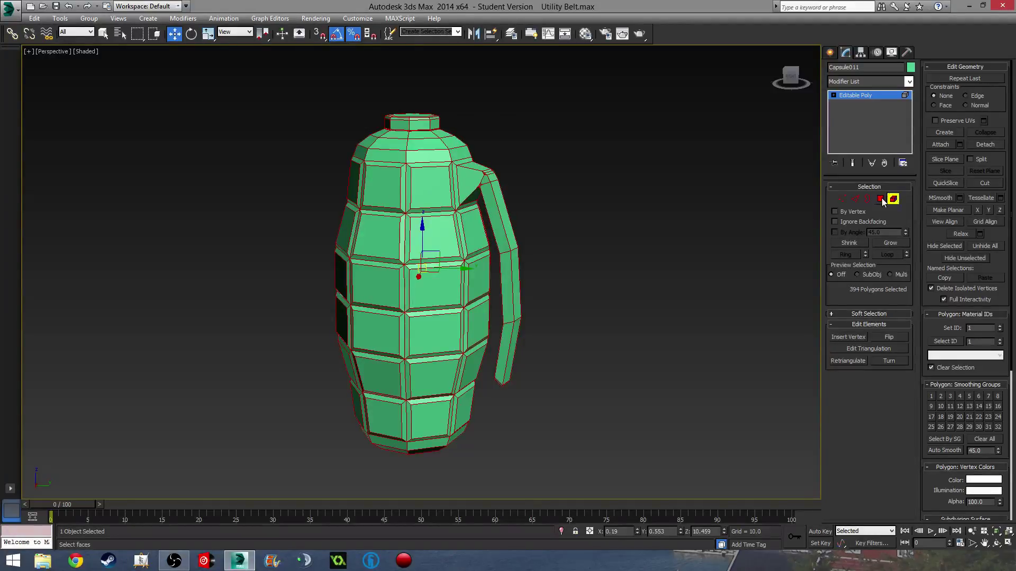
# Select the first group of flat panel faces in the top two rows of the grenade body
pyautogui.click(425, 188)
pyautogui.keyDown('ctrl'); pyautogui.click(385, 189); pyautogui.keyUp('ctrl')
pyautogui.keyDown('ctrl'); pyautogui.click(377, 236); pyautogui.keyUp('ctrl')
pyautogui.keyDown('ctrl'); pyautogui.click(431, 232); pyautogui.keyUp('ctrl')
pyautogui.keyDown('alt'); pyautogui.moveTo(431, 233); pyautogui.dragTo(417, 278, button='middle'); pyautogui.keyUp('alt')
pyautogui.keyDown('ctrl'); pyautogui.click(416, 276); pyautogui.keyUp('ctrl')
pyautogui.keyDown('ctrl'); pyautogui.click(420, 221); pyautogui.keyUp('ctrl')
pyautogui.keyDown('ctrl'); pyautogui.click(480, 276); pyautogui.keyUp('ctrl')
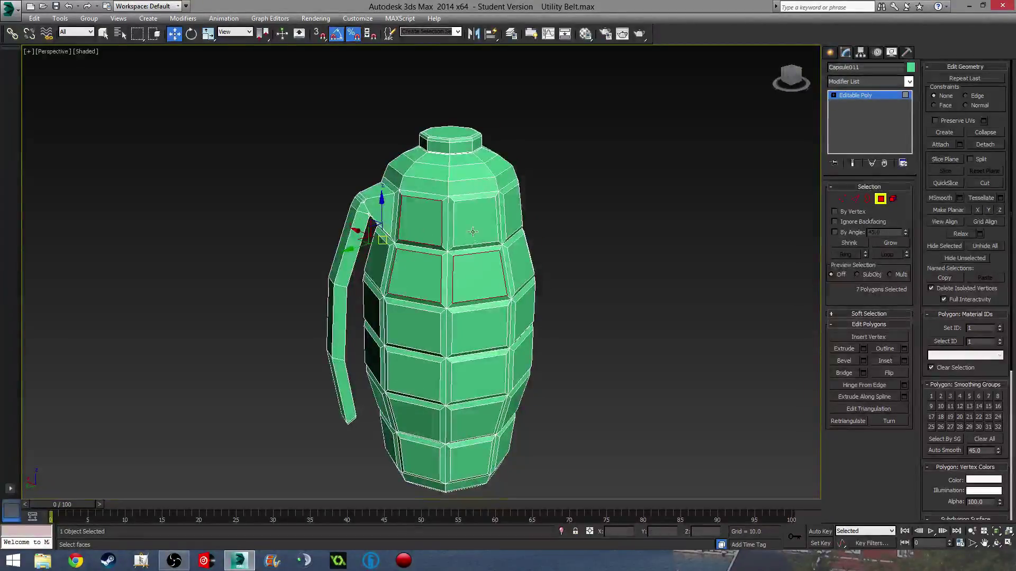
# Extend the selection to the remaining flat panel faces around the body's top two rows
pyautogui.keyDown('ctrl'); pyautogui.click(474, 221); pyautogui.keyUp('ctrl')
pyautogui.keyDown('ctrl'); pyautogui.click(518, 215); pyautogui.keyUp('ctrl')
pyautogui.keyDown('ctrl'); pyautogui.click(525, 272); pyautogui.keyUp('ctrl')
pyautogui.keyDown('alt'); pyautogui.moveTo(525, 272); pyautogui.dragTo(459, 289, button='middle'); pyautogui.keyUp('alt')
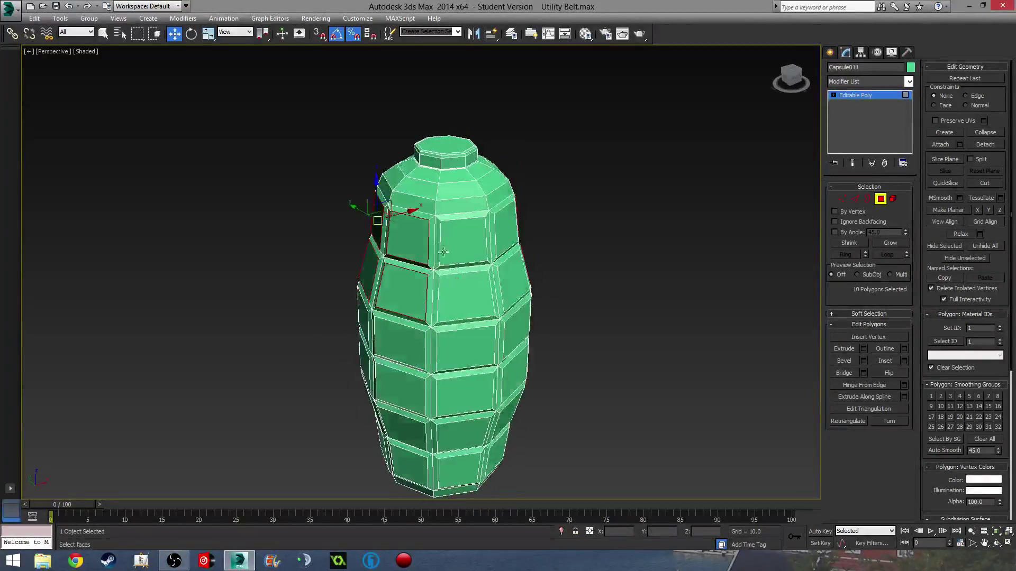
pyautogui.keyDown('ctrl'); pyautogui.click(465, 244); pyautogui.keyUp('ctrl')
pyautogui.keyDown('ctrl'); pyautogui.click(473, 288); pyautogui.keyUp('ctrl')
pyautogui.keyDown('ctrl'); pyautogui.click(514, 275); pyautogui.keyUp('ctrl')
pyautogui.keyDown('ctrl'); pyautogui.click(503, 234); pyautogui.keyUp('ctrl')
# Add flat panel faces from the third row of the grenade body to the selection
pyautogui.keyDown('alt'); pyautogui.moveTo(586, 314); pyautogui.dragTo(452, 285, button='middle'); pyautogui.keyUp('alt')
pyautogui.keyDown('ctrl'); pyautogui.click(453, 320); pyautogui.keyUp('ctrl')
pyautogui.keyDown('alt'); pyautogui.moveTo(453, 319); pyautogui.dragTo(459, 351, button='middle'); pyautogui.keyUp('alt')
pyautogui.keyDown('ctrl'); pyautogui.click(438, 346); pyautogui.keyUp('ctrl')
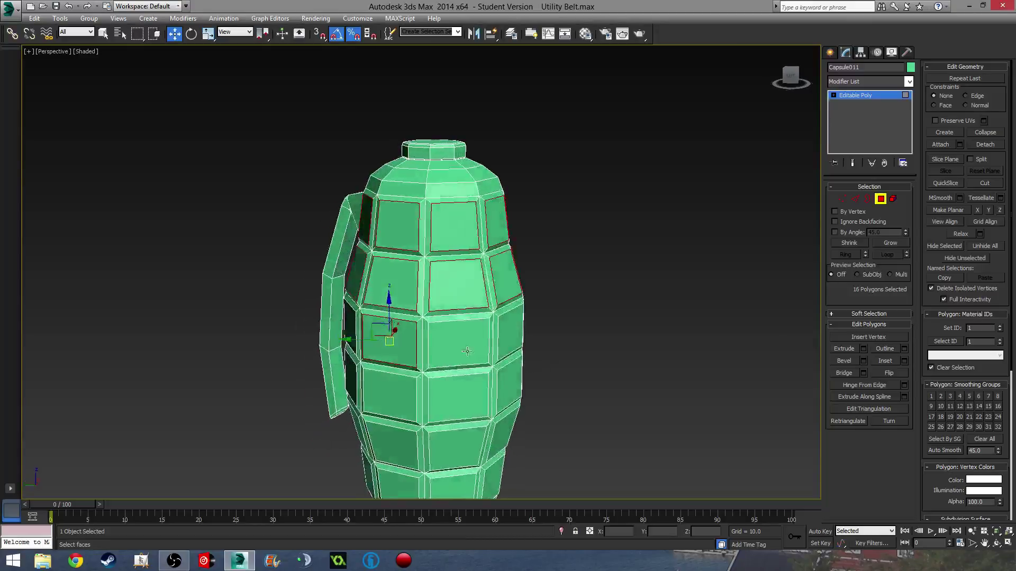
pyautogui.keyDown('ctrl'); pyautogui.click(459, 351); pyautogui.keyUp('ctrl')
pyautogui.keyDown('alt'); pyautogui.moveTo(566, 362); pyautogui.dragTo(459, 350, button='middle'); pyautogui.keyUp('alt')
pyautogui.keyDown('ctrl'); pyautogui.click(459, 349); pyautogui.keyUp('ctrl')
pyautogui.keyDown('ctrl'); pyautogui.click(503, 347); pyautogui.keyUp('ctrl')
# Add several panel faces from the lower rows to the selection and set the selected polygons' material ID to 2
pyautogui.moveTo(566, 376)
pyautogui.keyDown('alt'); pyautogui.mouseDown(button='middle')
pyautogui.moveTo(440, 365)
pyautogui.moveTo(465, 353)
pyautogui.moveTo(450, 354)
pyautogui.moveTo(556, 360)
pyautogui.mouseUp(button='middle'); pyautogui.keyUp('alt')
pyautogui.keyDown('ctrl'); pyautogui.click(455, 367); pyautogui.keyUp('ctrl')
pyautogui.keyDown('alt'); pyautogui.moveTo(459, 369); pyautogui.dragTo(470, 388, button='middle'); pyautogui.keyUp('alt')
pyautogui.keyDown('ctrl'); pyautogui.click(449, 376); pyautogui.keyUp('ctrl')
pyautogui.keyDown('ctrl'); pyautogui.click(478, 388); pyautogui.keyUp('ctrl')
pyautogui.moveTo(514, 416); pyautogui.dragTo(455, 364, button='middle')
pyautogui.scroll(-5, 503, 320)
pyautogui.keyDown('ctrl'); pyautogui.click(466, 337); pyautogui.keyUp('ctrl')
pyautogui.keyDown('alt'); pyautogui.moveTo(541, 347); pyautogui.dragTo(488, 366, button='middle'); pyautogui.keyUp('alt')
pyautogui.scroll(5, 484, 316)
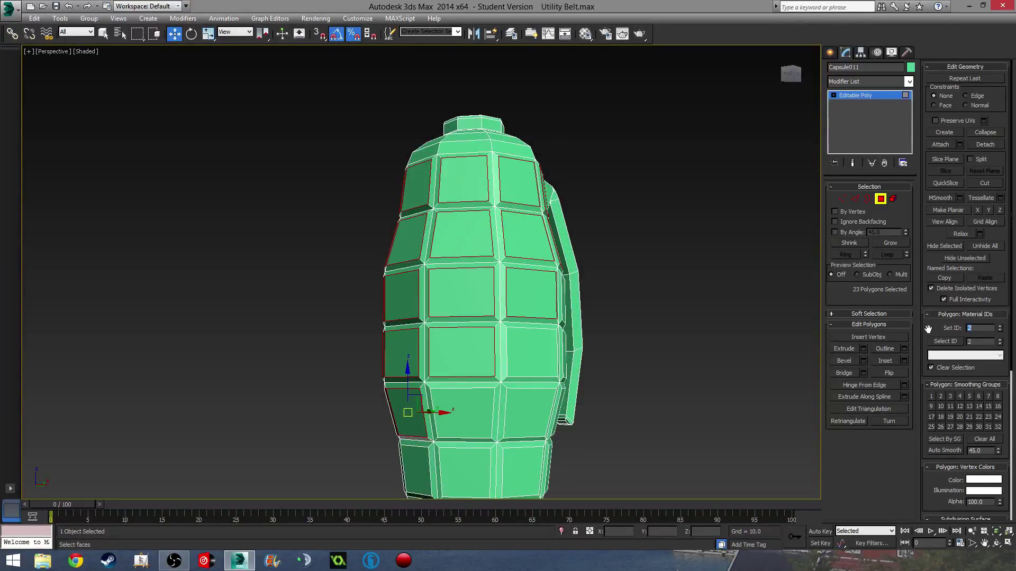
# Select the top face of the grenade's cap and grow the selection down over the cap's sides
pyautogui.keyDown('alt'); pyautogui.moveTo(601, 372); pyautogui.dragTo(611, 227, button='middle'); pyautogui.keyUp('alt')
pyautogui.keyDown('alt'); pyautogui.moveTo(541, 200); pyautogui.dragTo(531, 213, button='middle'); pyautogui.keyUp('alt')
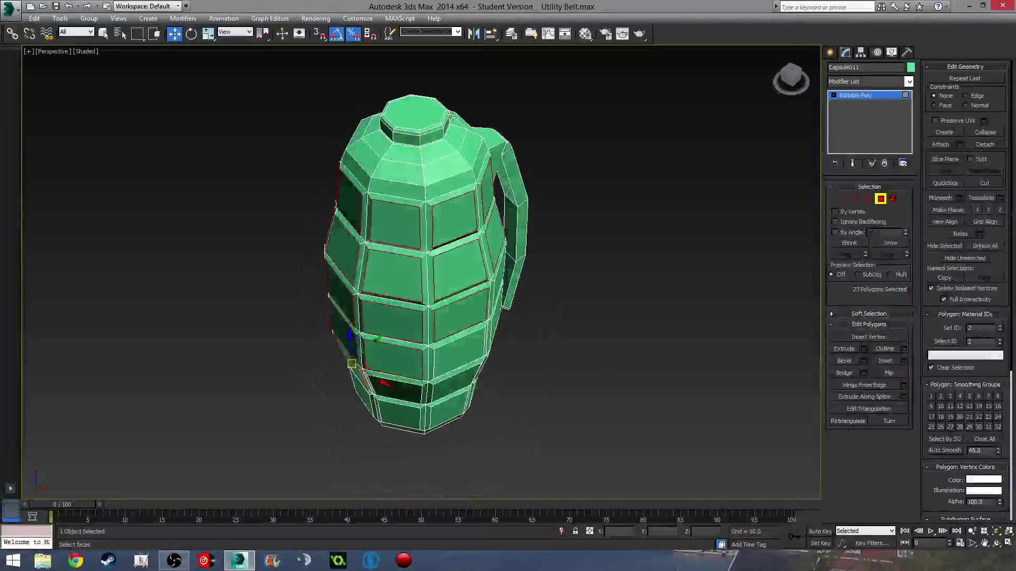
pyautogui.scroll(8, 447, 211)
pyautogui.scroll(-5, 447, 210)
pyautogui.click(448, 211)
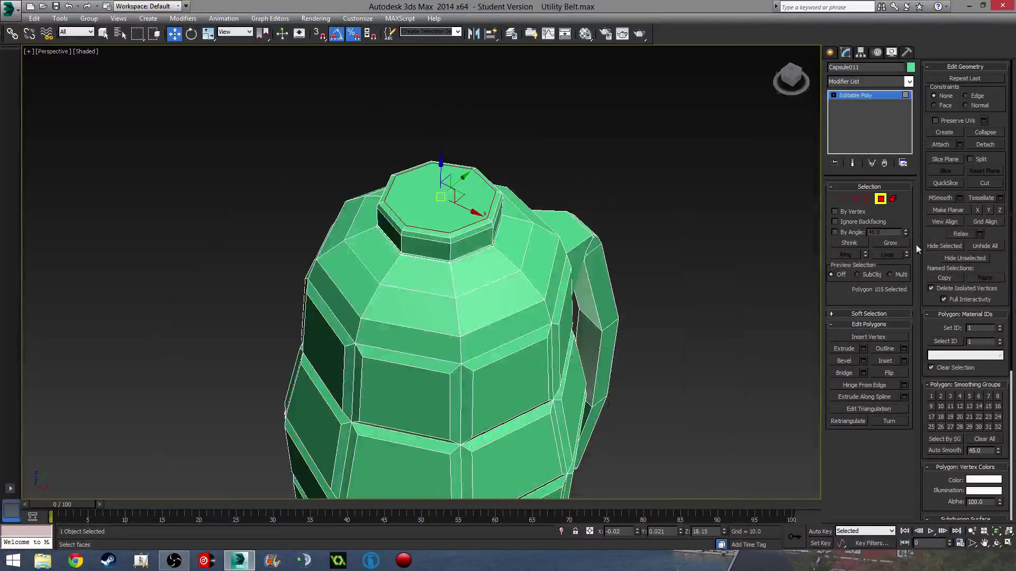
pyautogui.click(898, 241)
pyautogui.click(898, 242)
pyautogui.click(898, 241)
pyautogui.click(898, 241)
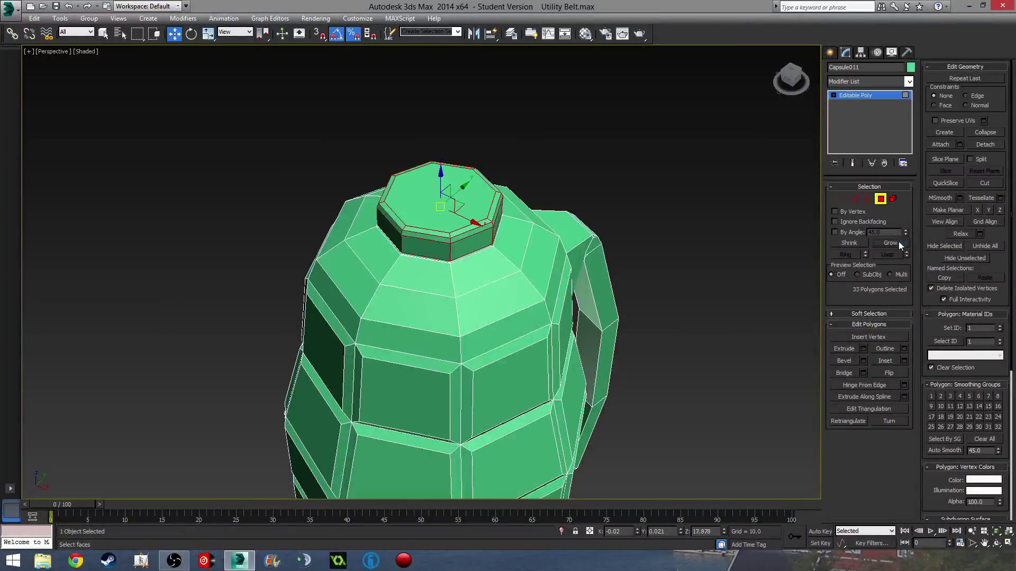
# Grow the cap selection to include the narrow ring at its base, assign a separate material ID, and leave polygon level
pyautogui.keyDown('alt'); pyautogui.moveTo(571, 274); pyautogui.dragTo(467, 239, button='middle'); pyautogui.keyUp('alt')
pyautogui.scroll(6, 465, 237)
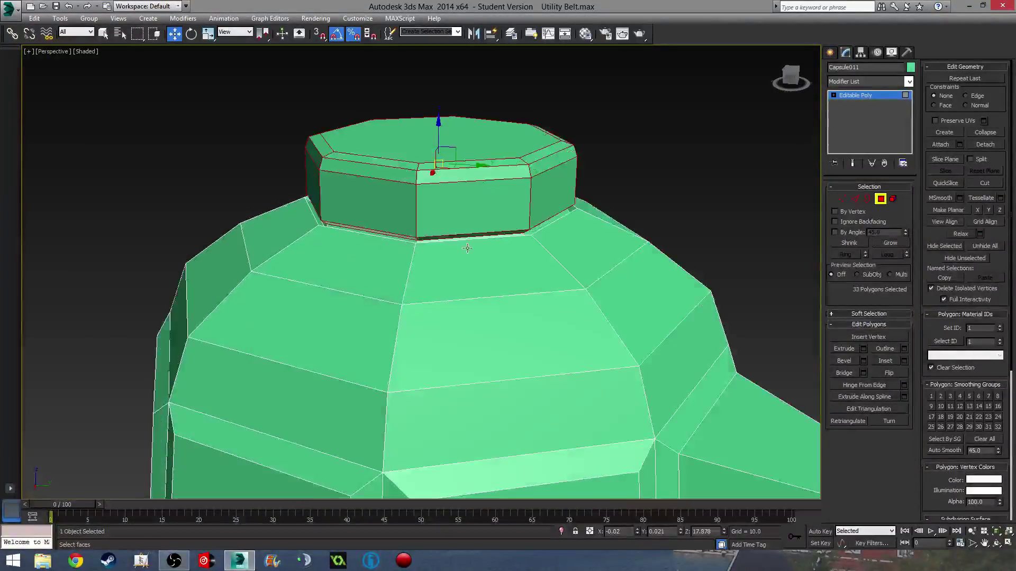
pyautogui.scroll(-3, 459, 227)
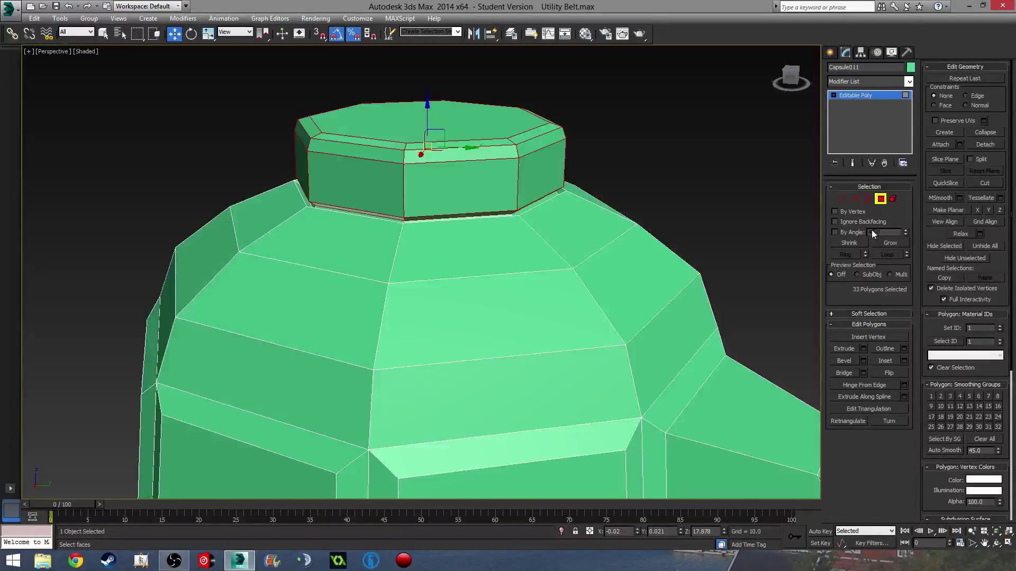
pyautogui.click(891, 243)
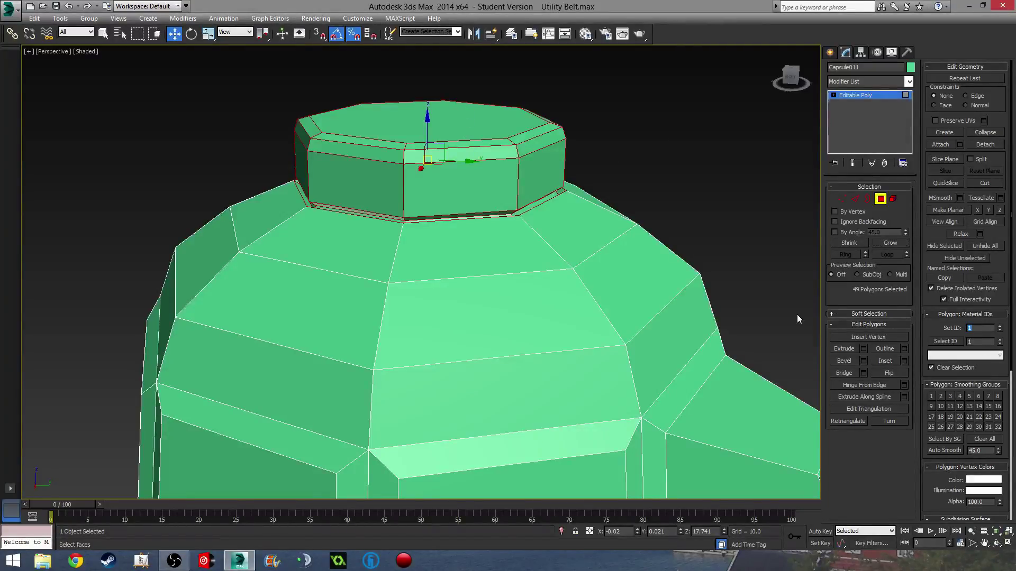
pyautogui.click(879, 198)
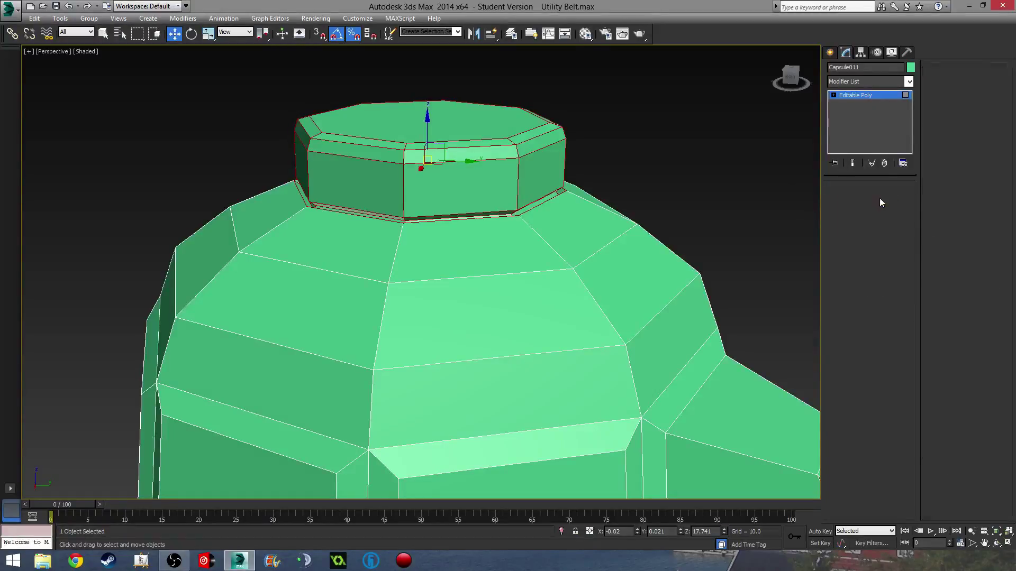
pyautogui.click(698, 216)
# Try a TurboSmooth modifier on the grenade, check the smoothed shape, and delete the modifier
pyautogui.scroll(-8, 612, 186)
pyautogui.keyDown('alt'); pyautogui.moveTo(640, 341); pyautogui.dragTo(338, 234, button='middle'); pyautogui.keyUp('alt')
pyautogui.click(338, 234)
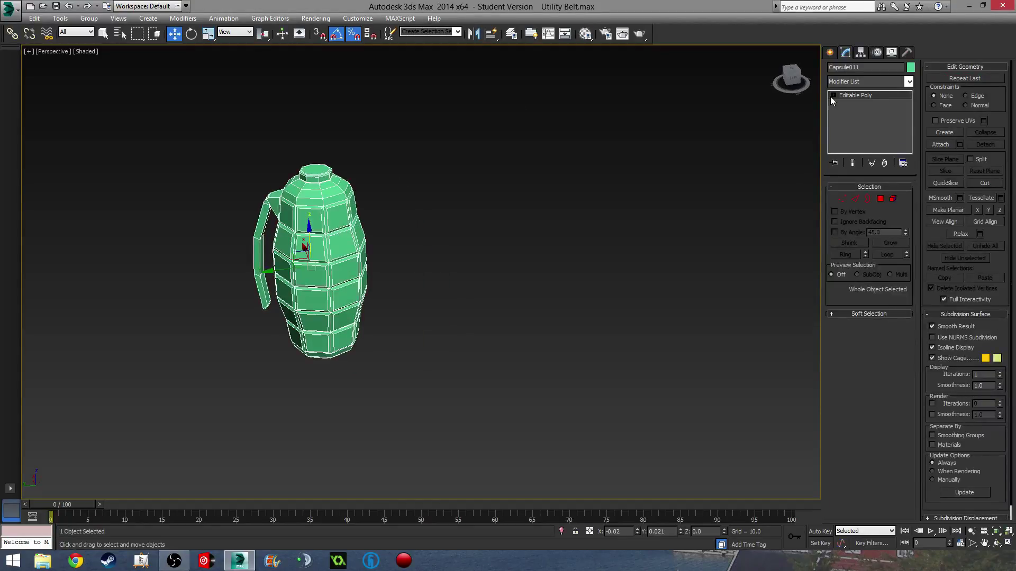
pyautogui.click(875, 80)
pyautogui.write('tu')
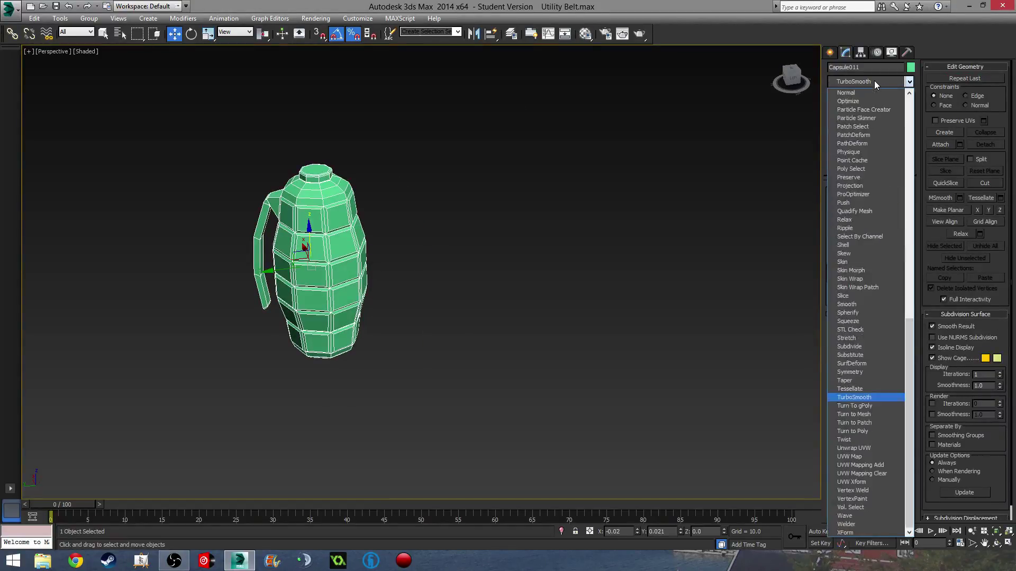
pyautogui.click(853, 398)
pyautogui.click(407, 286)
pyautogui.moveTo(408, 287); pyautogui.dragTo(505, 305, button='middle')
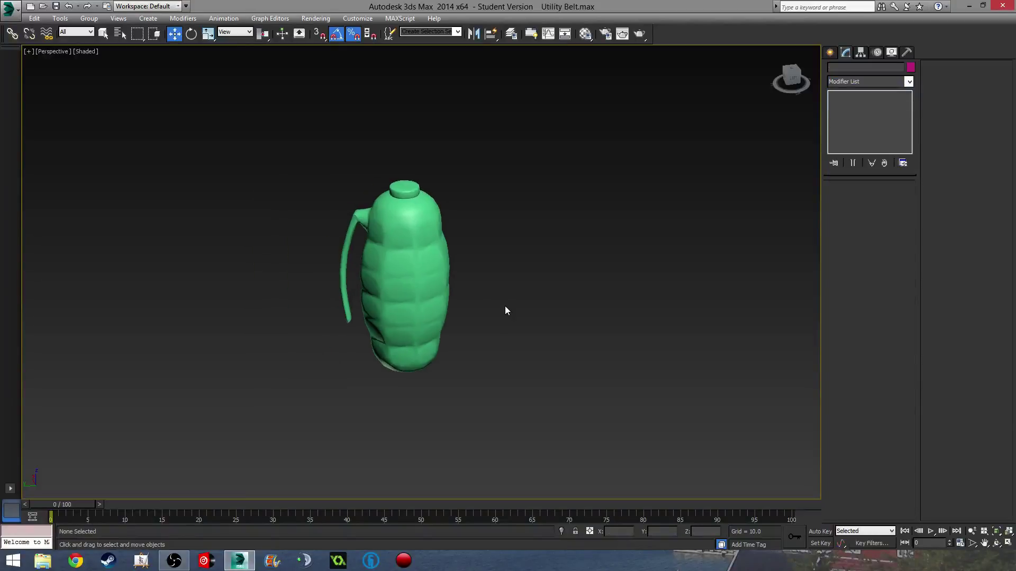
pyautogui.click(429, 290)
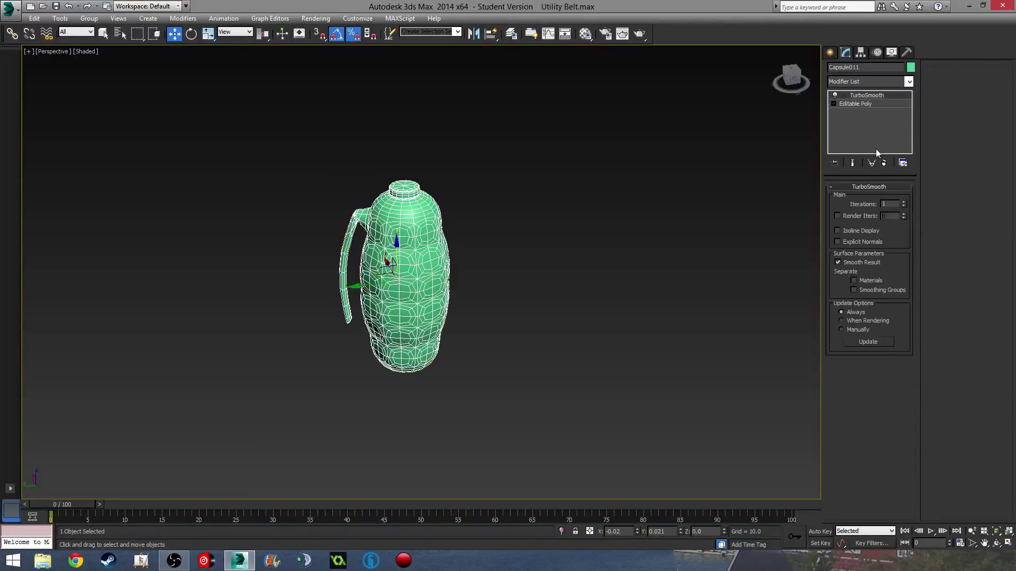
pyautogui.rightClick(864, 97)
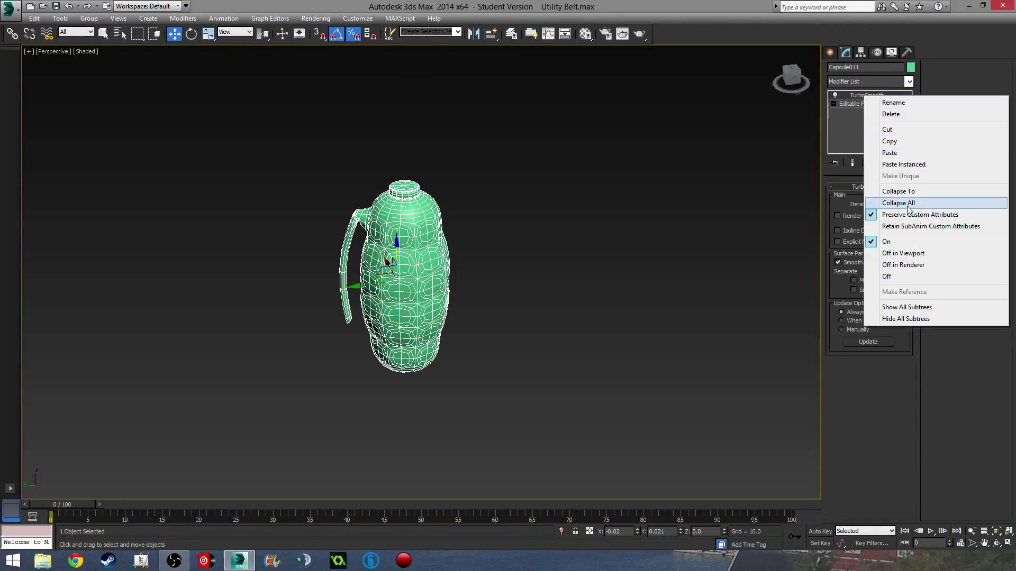
pyautogui.click(891, 114)
# Add an Unwrap UVW modifier to the grenade and switch it to polygon level
pyautogui.moveTo(561, 293); pyautogui.dragTo(498, 267, button='middle')
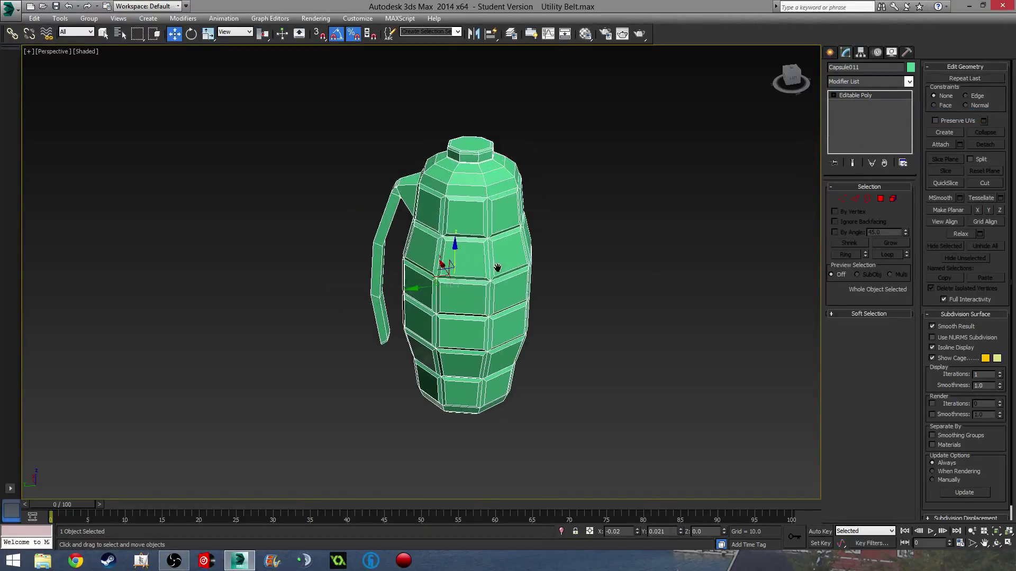
pyautogui.click(866, 81)
pyautogui.write('uvw')
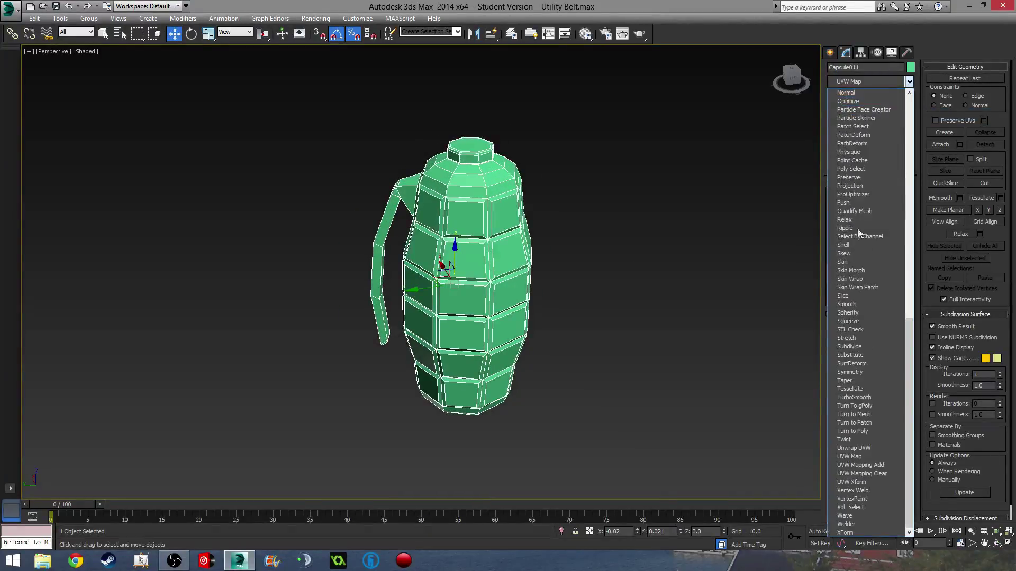
pyautogui.click(870, 448)
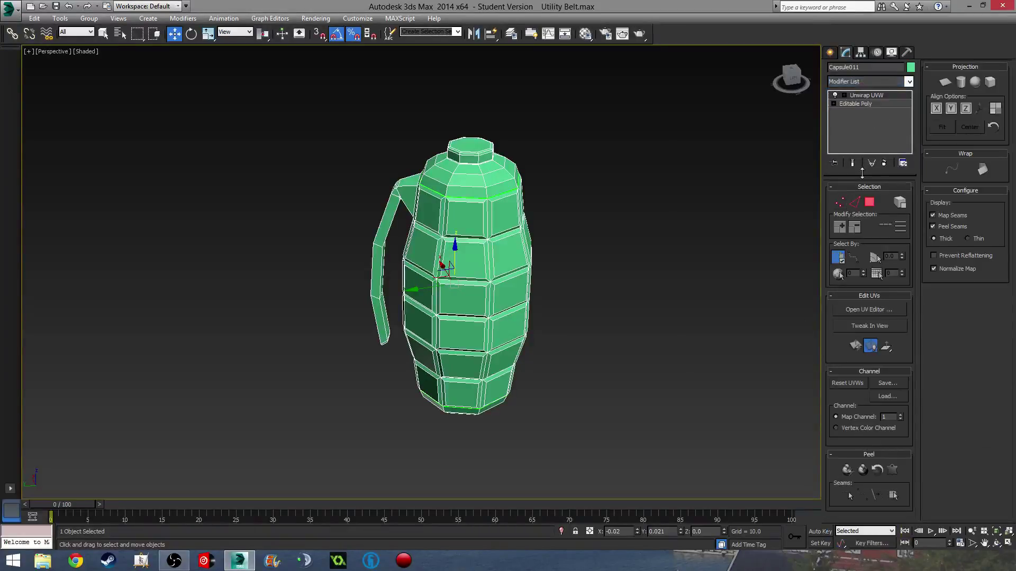
pyautogui.click(870, 206)
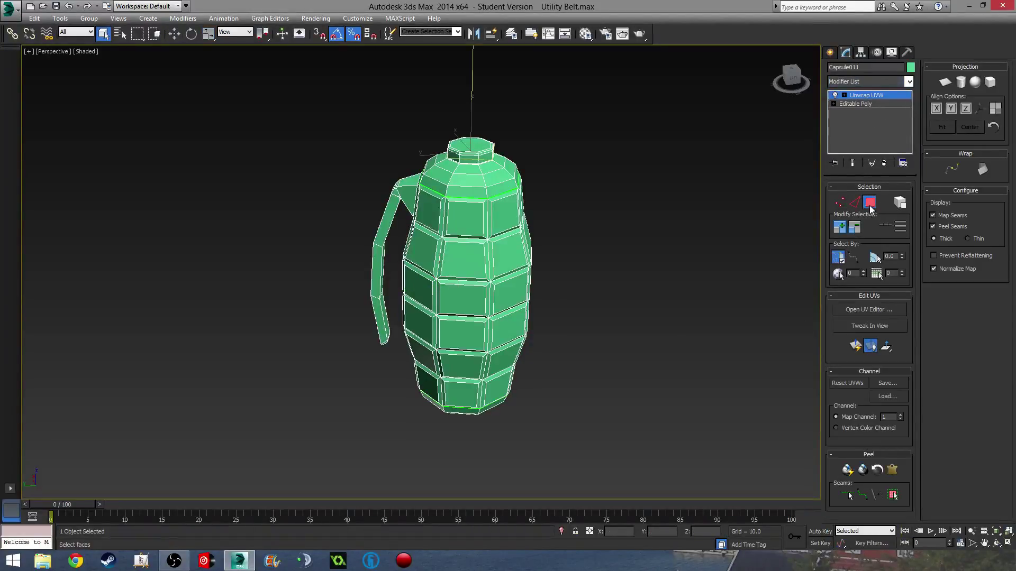
# Flatten the grenade's UVs into separate islands in the UV editor, close the editor, and deselect the grenade
pyautogui.click(877, 309)
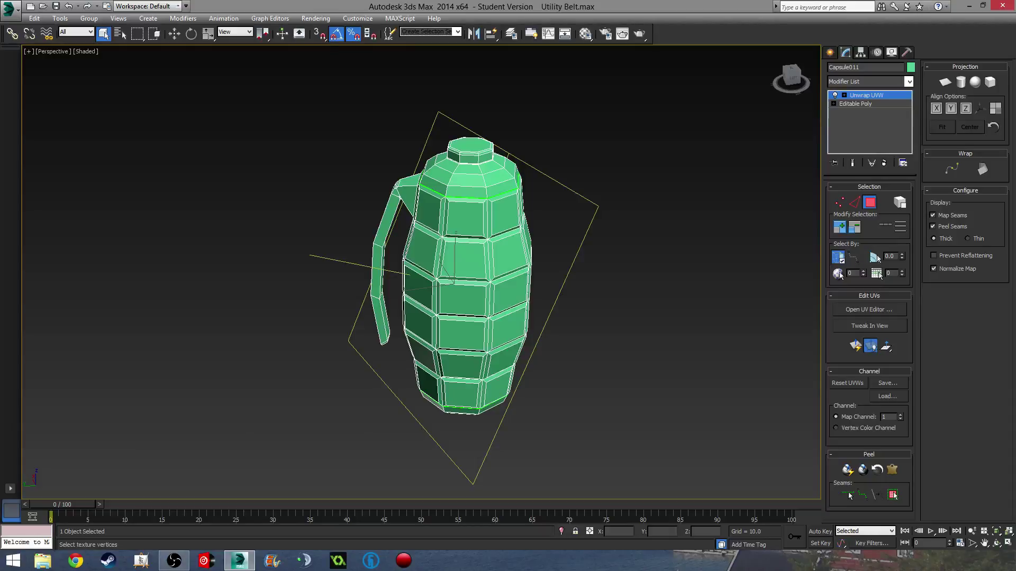
pyautogui.click(467, 94)
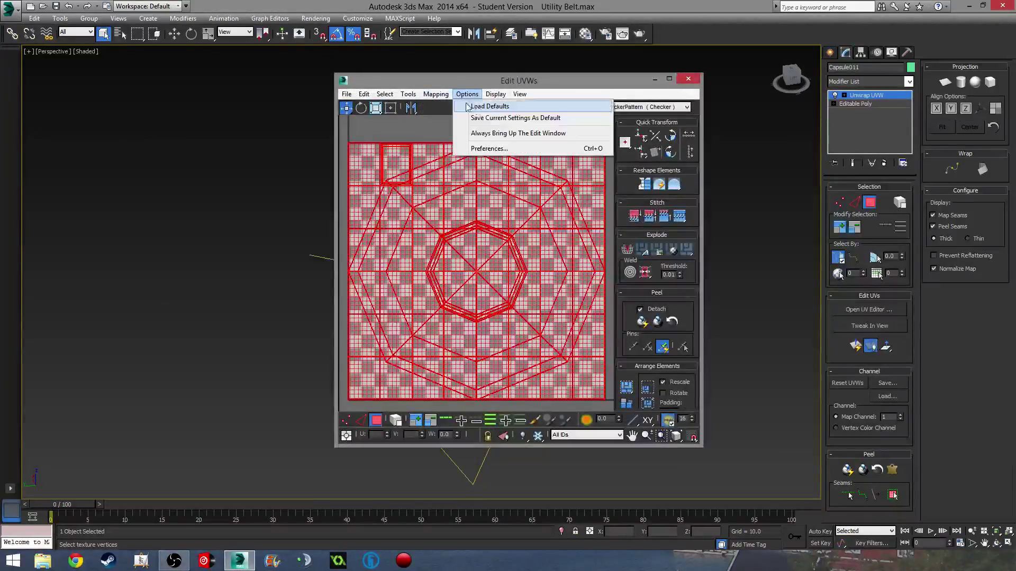
pyautogui.click(455, 106)
pyautogui.click(142, 72)
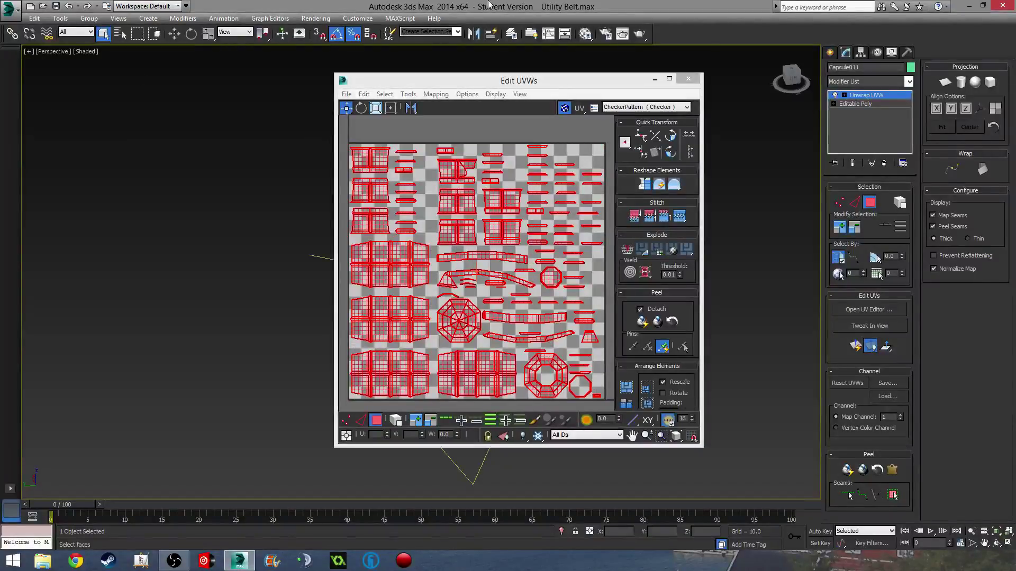
pyautogui.click(688, 79)
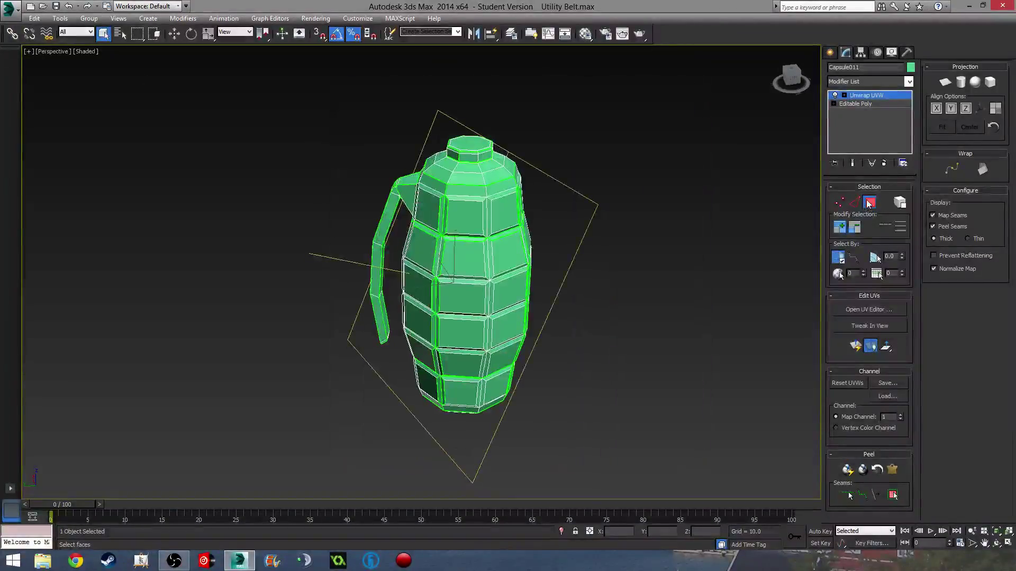
pyautogui.click(555, 278)
# Pick the unused 14 - Default material in the Material Editor and rename it EMP
pyautogui.scroll(5, 553, 278)
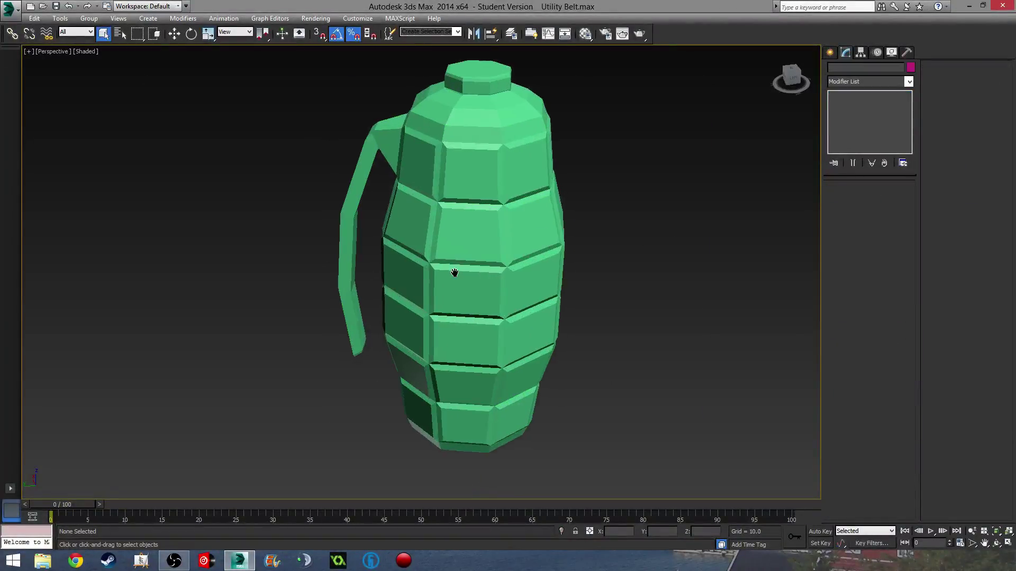
pyautogui.press('m')
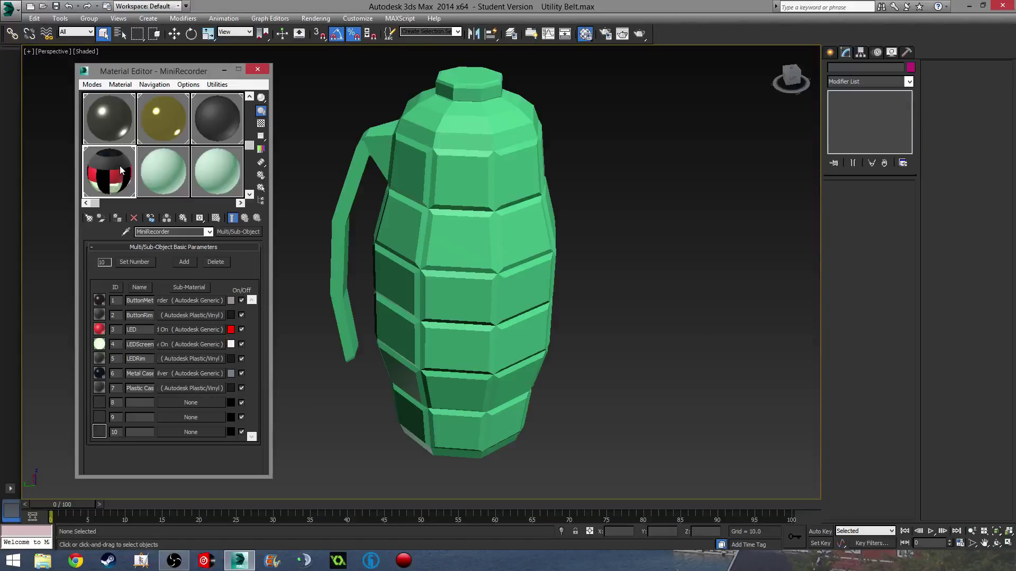
pyautogui.click(158, 164)
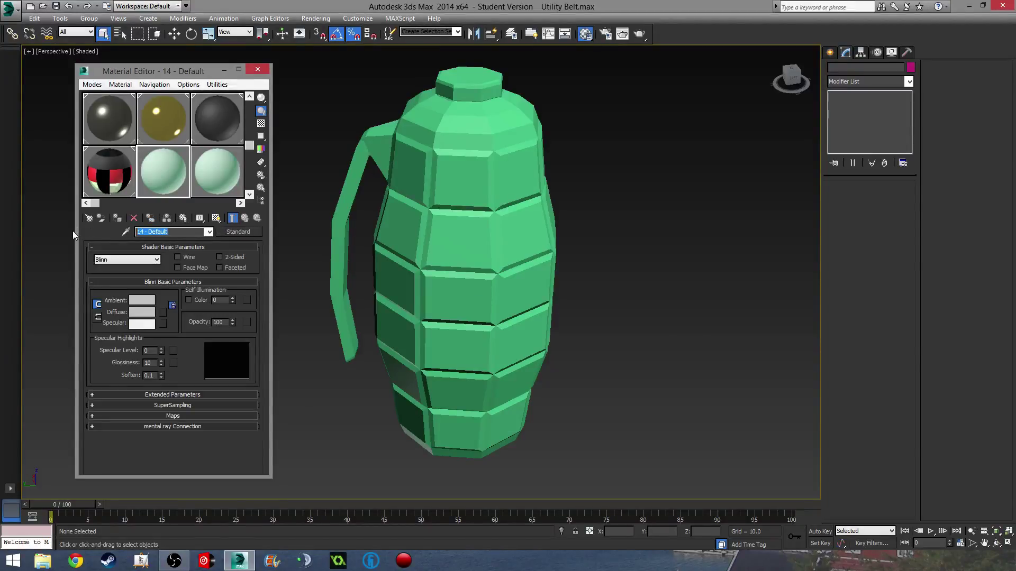
pyautogui.press('BackSpace')
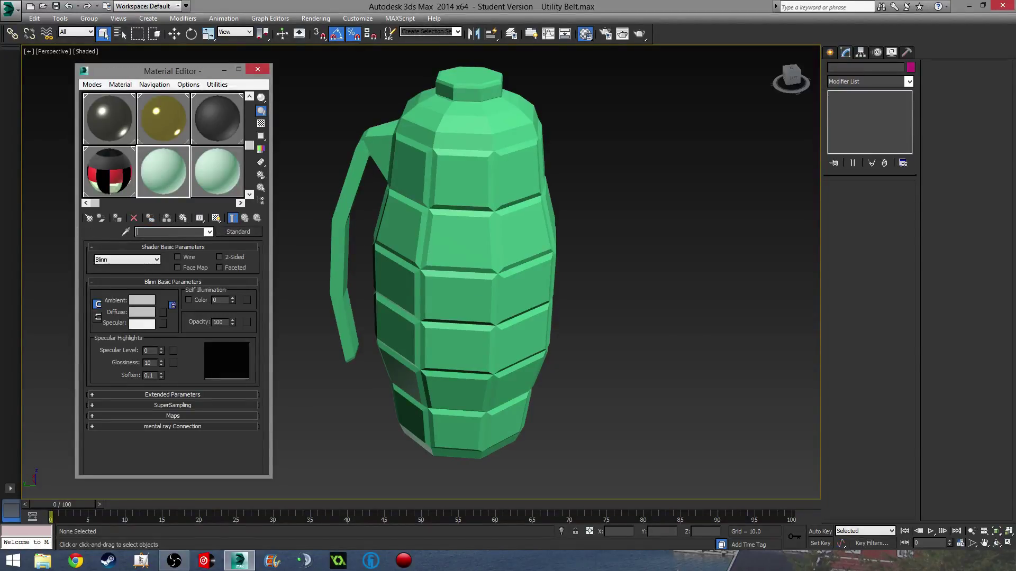
pyautogui.write('EMP')
# Change the EMP material to Multi/Sub-Object, keeping the old material as a sub-material, and apply it to the grenade
pyautogui.click(236, 233)
pyautogui.scroll(5, 409, 294)
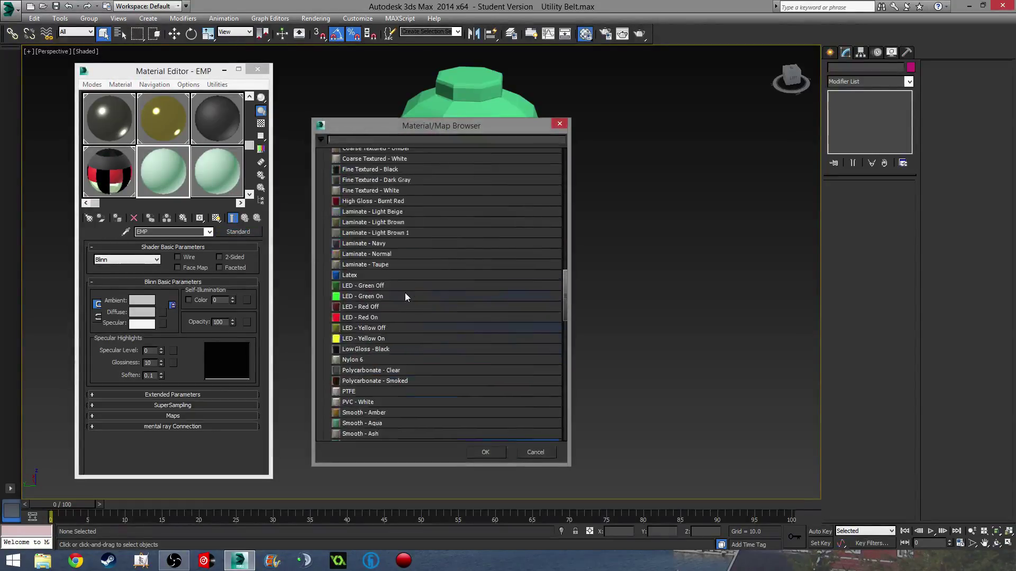
pyautogui.scroll(15, 406, 295)
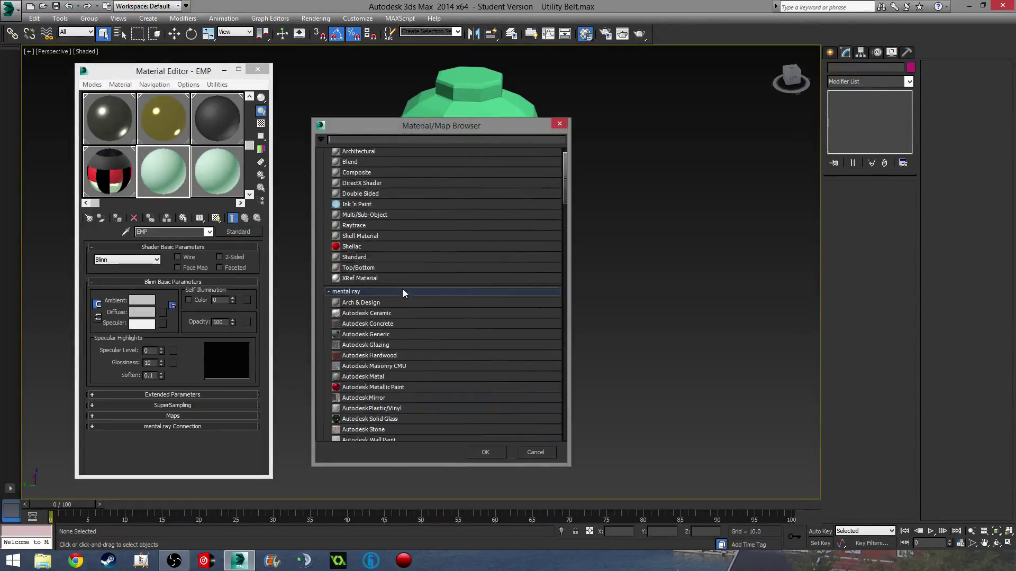
pyautogui.doubleClick(385, 215)
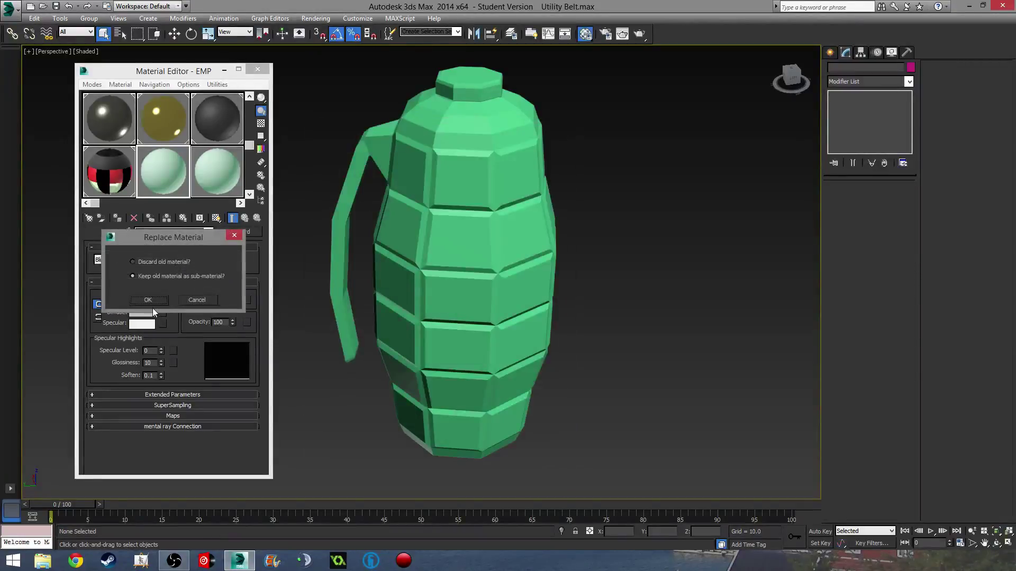
pyautogui.click(149, 301)
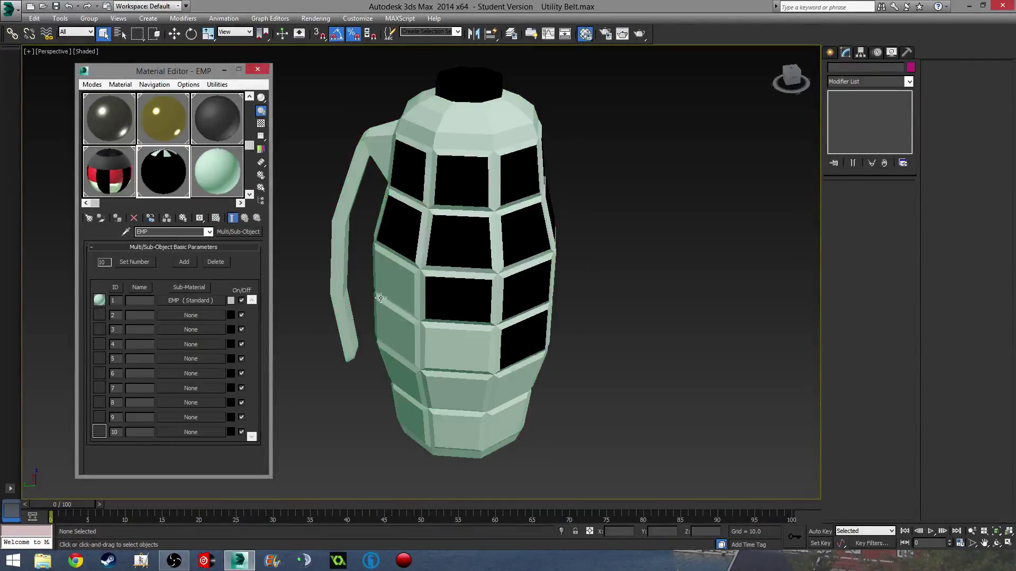
# Name the first three sub-materials of the EMP material Casing, LED's and Button
pyautogui.scroll(-3, 380, 298)
pyautogui.keyDown('alt'); pyautogui.moveTo(380, 297); pyautogui.dragTo(460, 330, button='middle'); pyautogui.keyUp('alt')
pyautogui.scroll(2, 446, 336)
pyautogui.scroll(3, 446, 332)
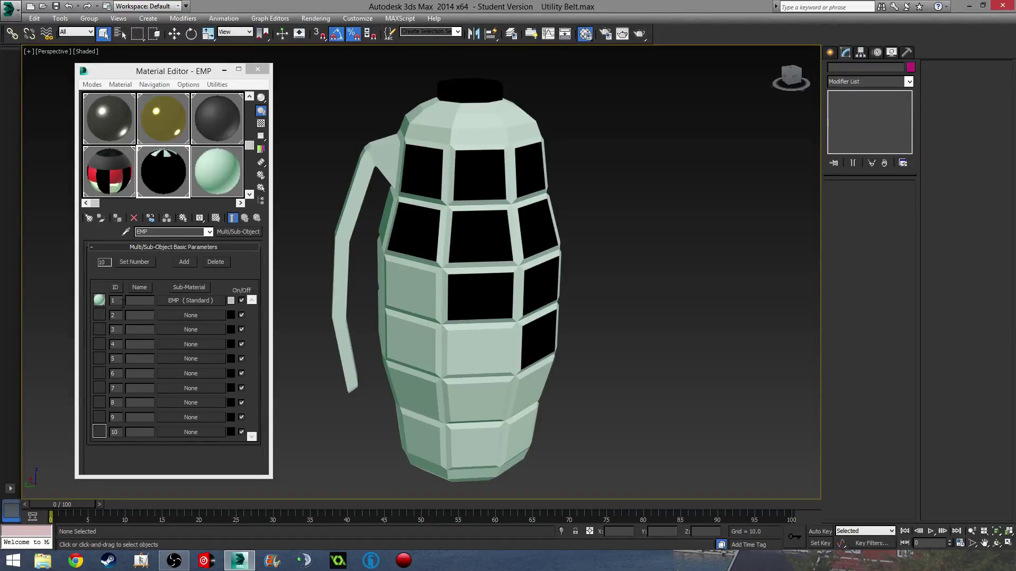
pyautogui.moveTo(444, 336); pyautogui.dragTo(417, 333, button='middle')
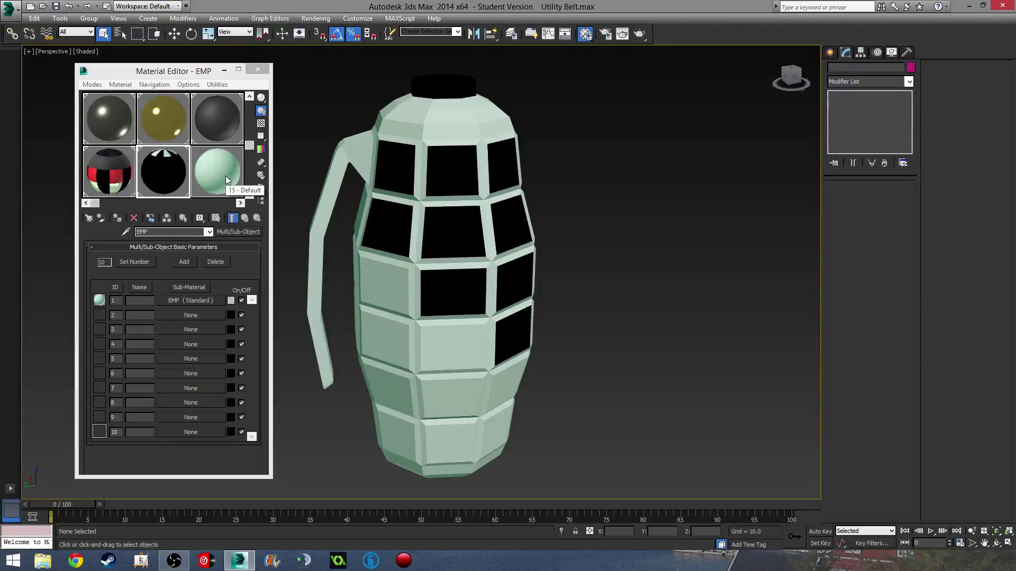
pyautogui.click(141, 300)
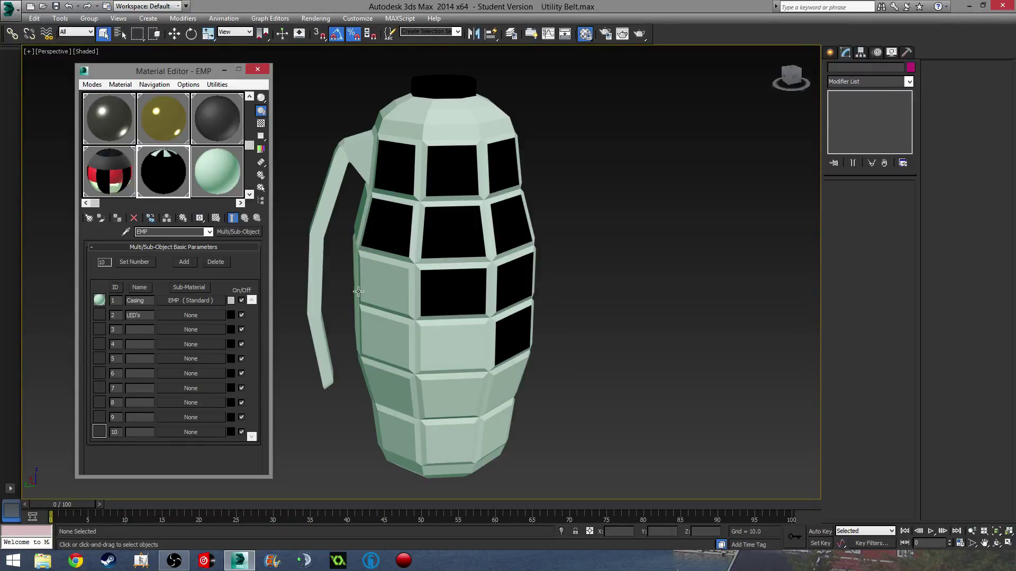
pyautogui.keyDown('alt'); pyautogui.moveTo(508, 344); pyautogui.dragTo(695, 400, button='middle'); pyautogui.keyUp('alt')
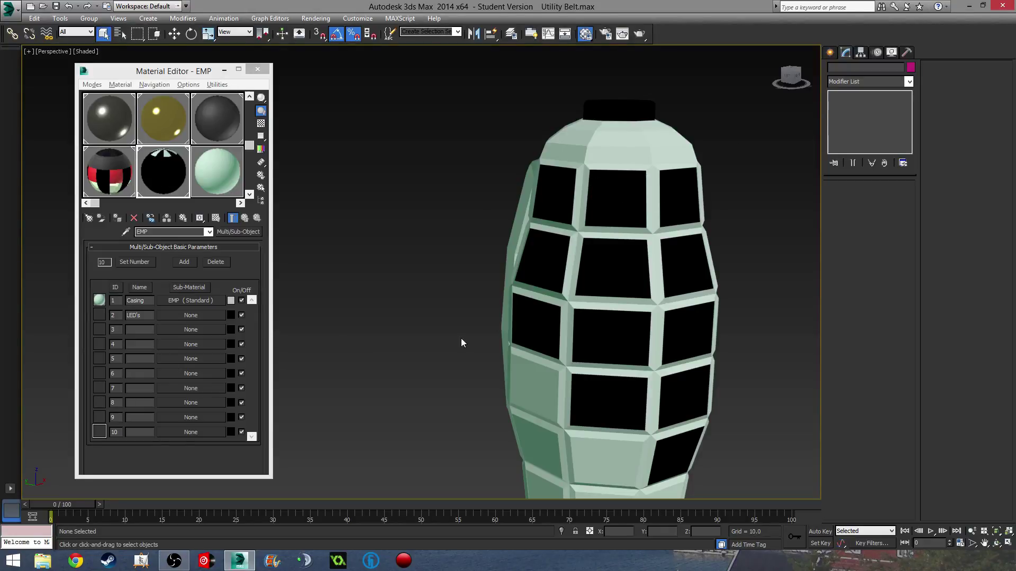
pyautogui.click(143, 332)
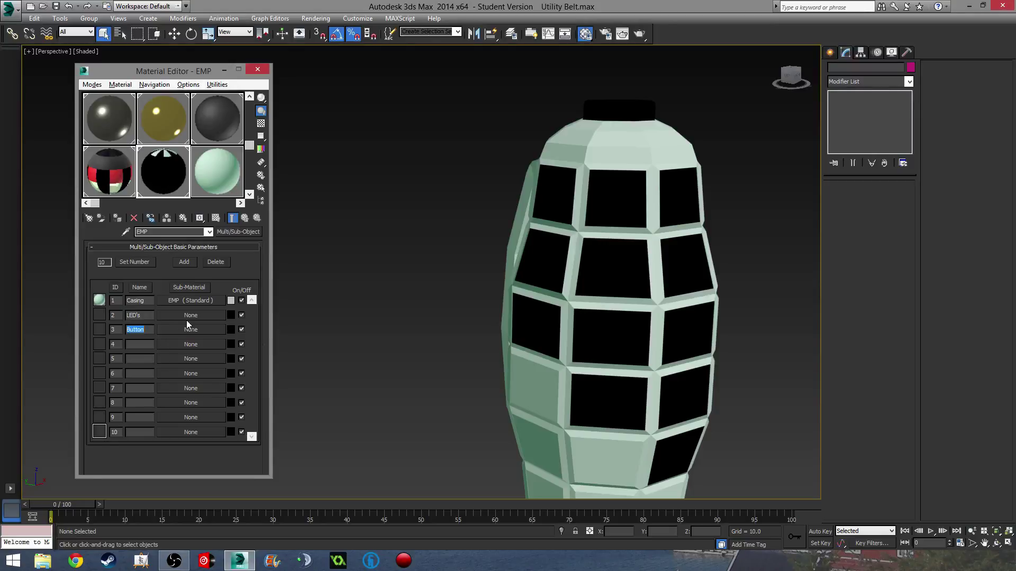
# Open the Casing sub-material, start changing its type, and expand the Metal category of the Autodesk material library
pyautogui.click(201, 304)
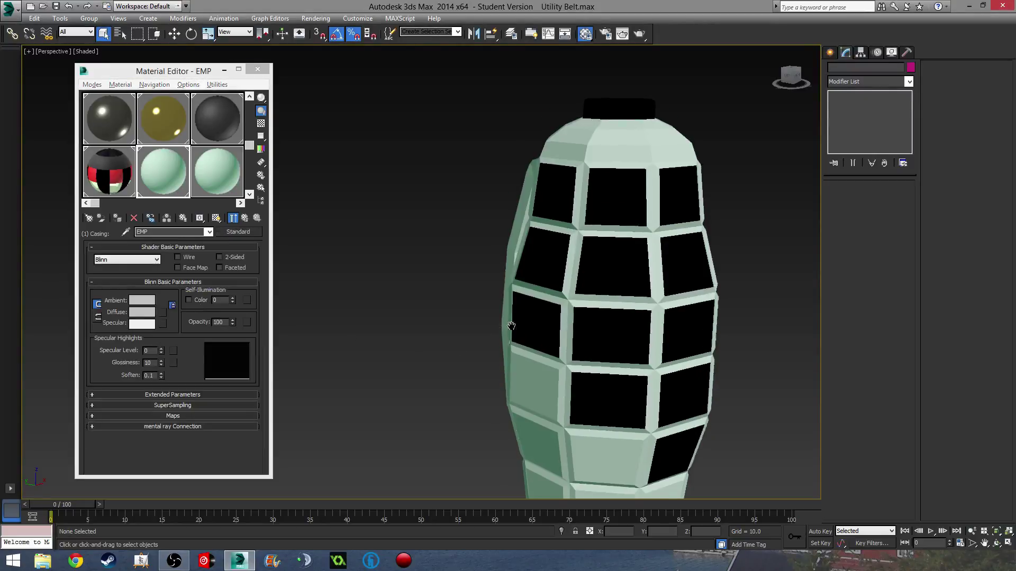
pyautogui.keyDown('alt'); pyautogui.moveTo(476, 274); pyautogui.dragTo(438, 264, button='middle'); pyautogui.keyUp('alt')
pyautogui.click(238, 232)
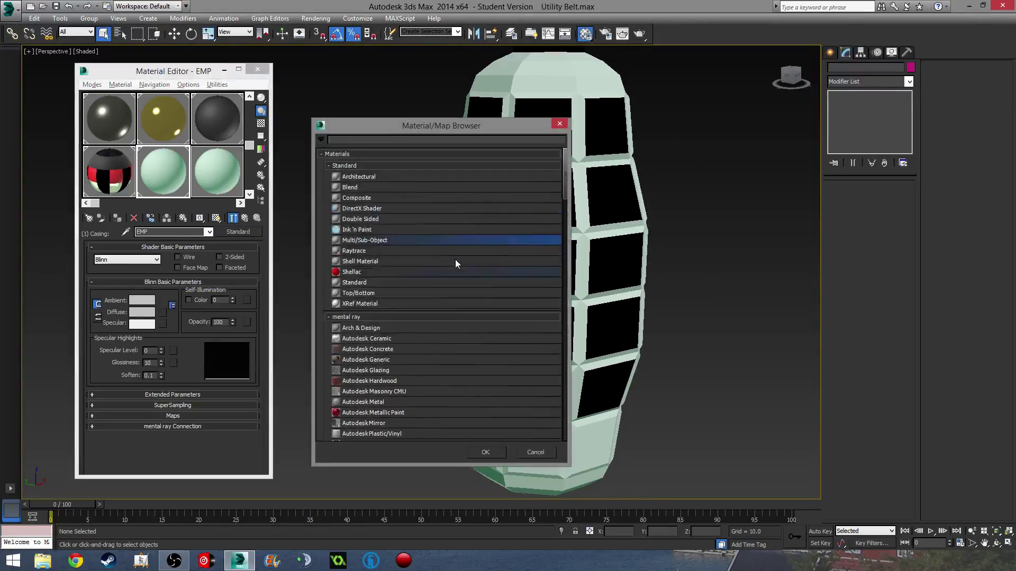
pyautogui.scroll(-10, 423, 275)
pyautogui.scroll(-11, 421, 273)
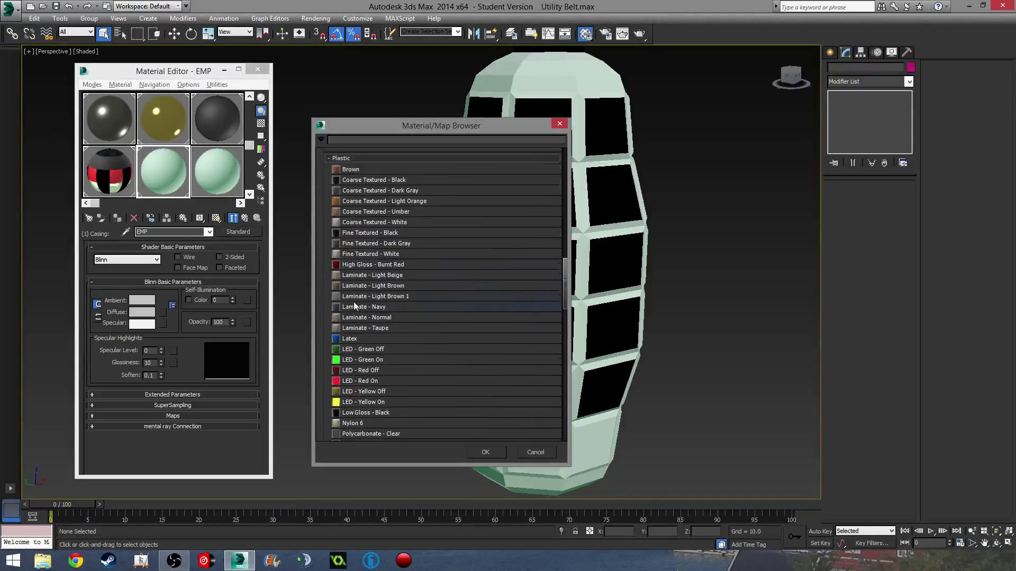
pyautogui.scroll(2, 328, 203)
pyautogui.click(329, 199)
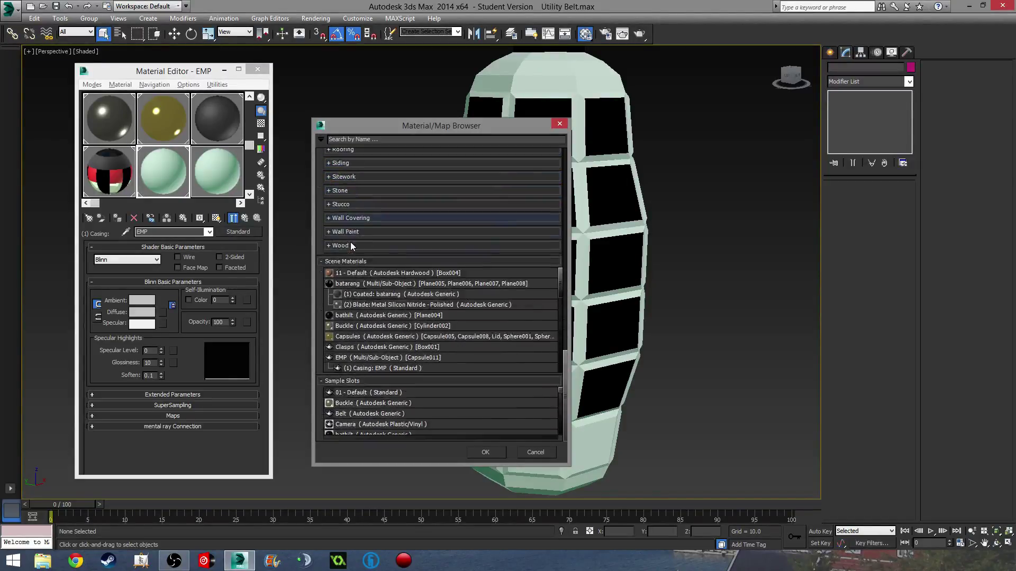
pyautogui.scroll(2, 343, 202)
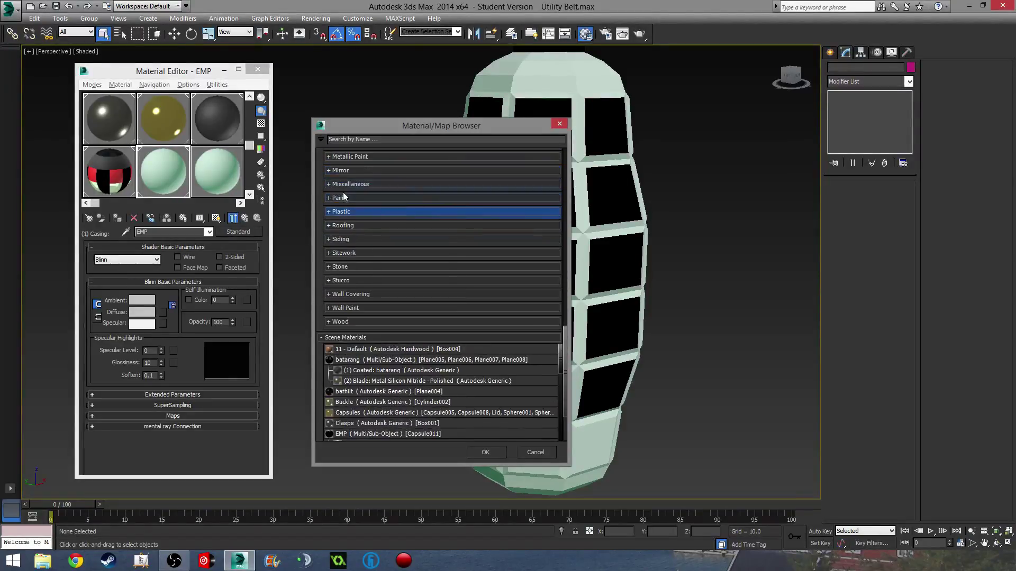
pyautogui.scroll(1, 326, 170)
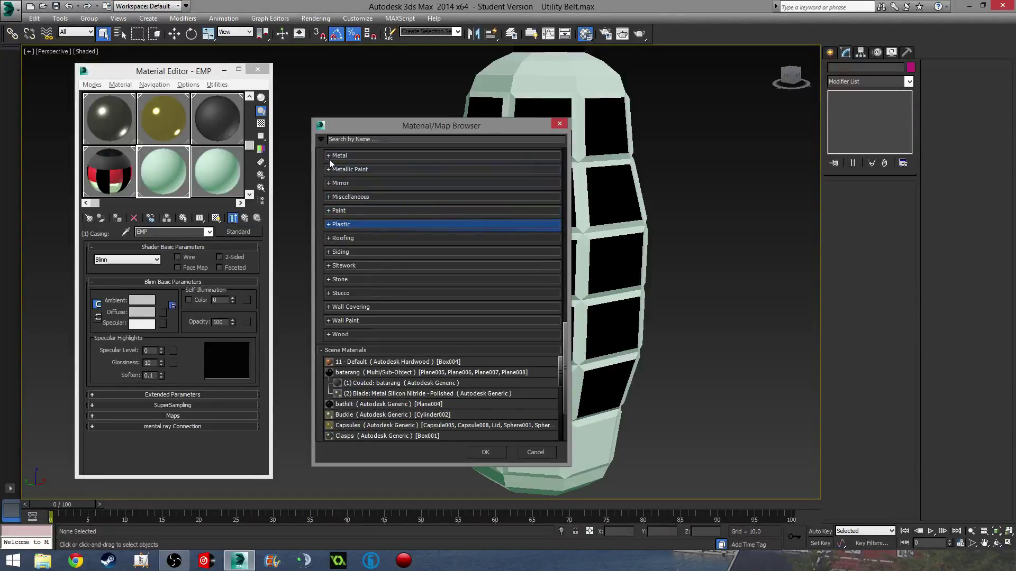
pyautogui.click(329, 154)
pyautogui.scroll(1, 348, 191)
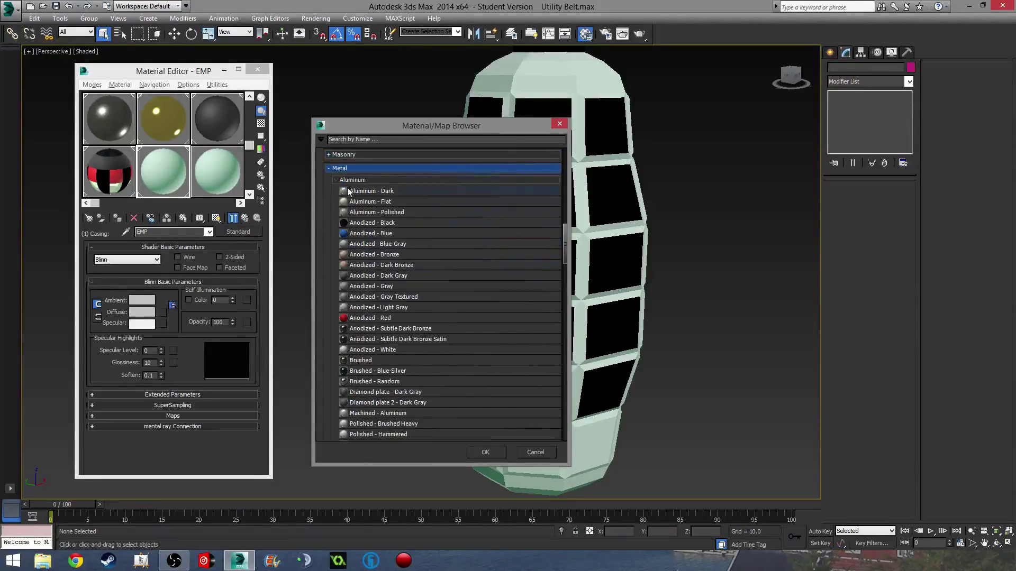
# Replace the Casing sub-material with Gunmetal - Polished and test-render the grenade
pyautogui.click(345, 179)
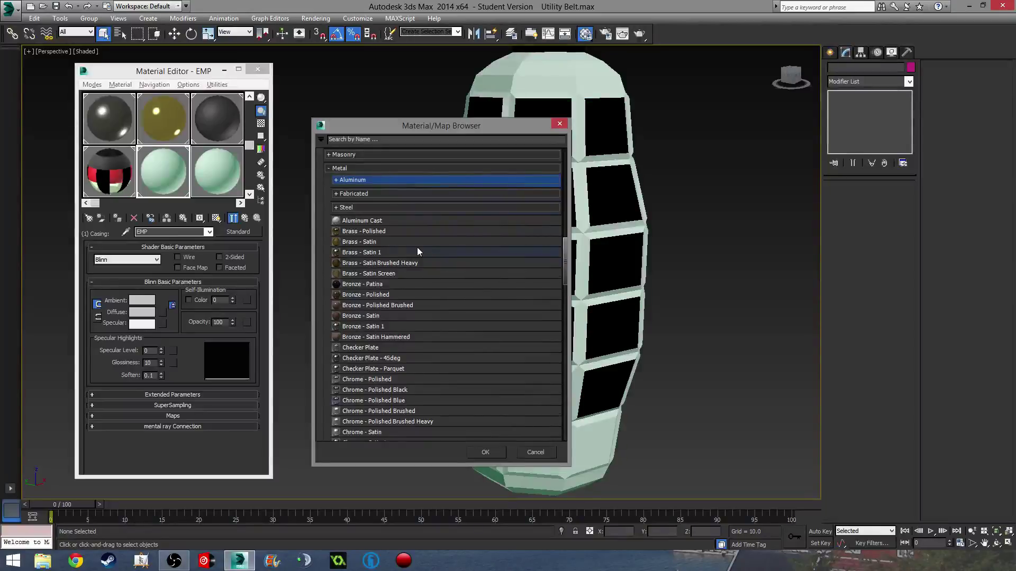
pyautogui.scroll(1, 418, 252)
pyautogui.click(336, 207)
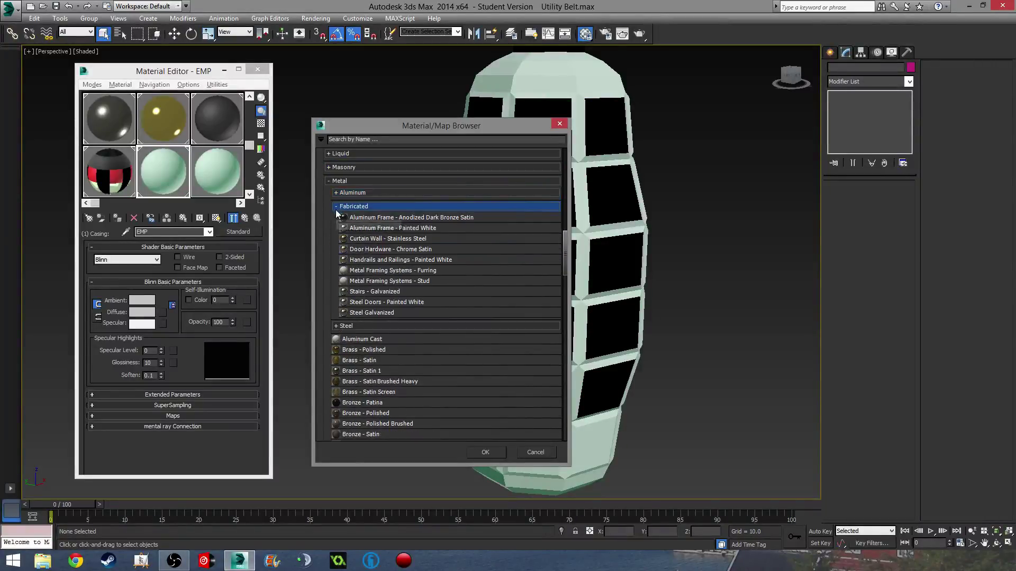
pyautogui.click(334, 208)
pyautogui.scroll(-8, 407, 313)
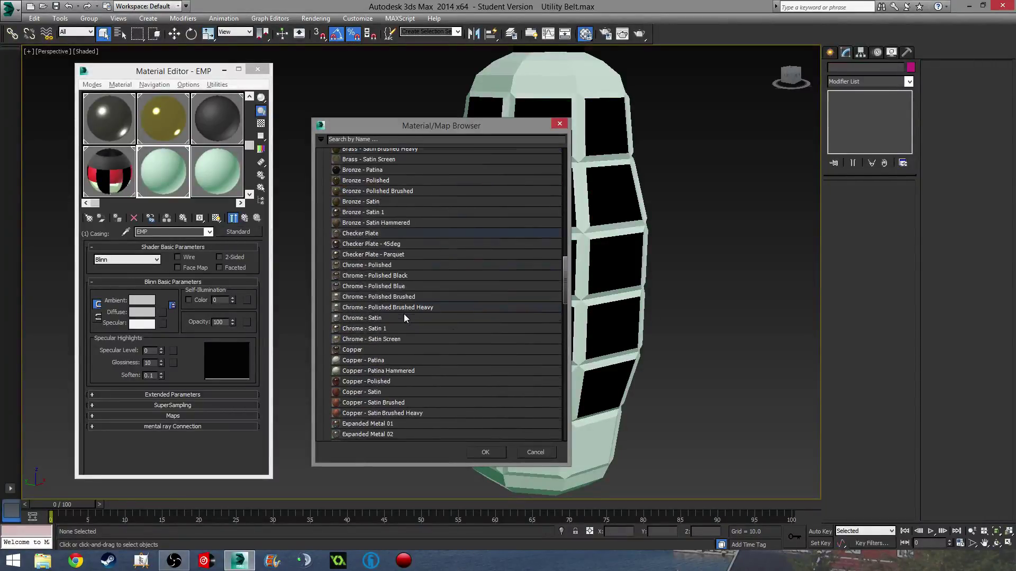
pyautogui.scroll(-1, 407, 332)
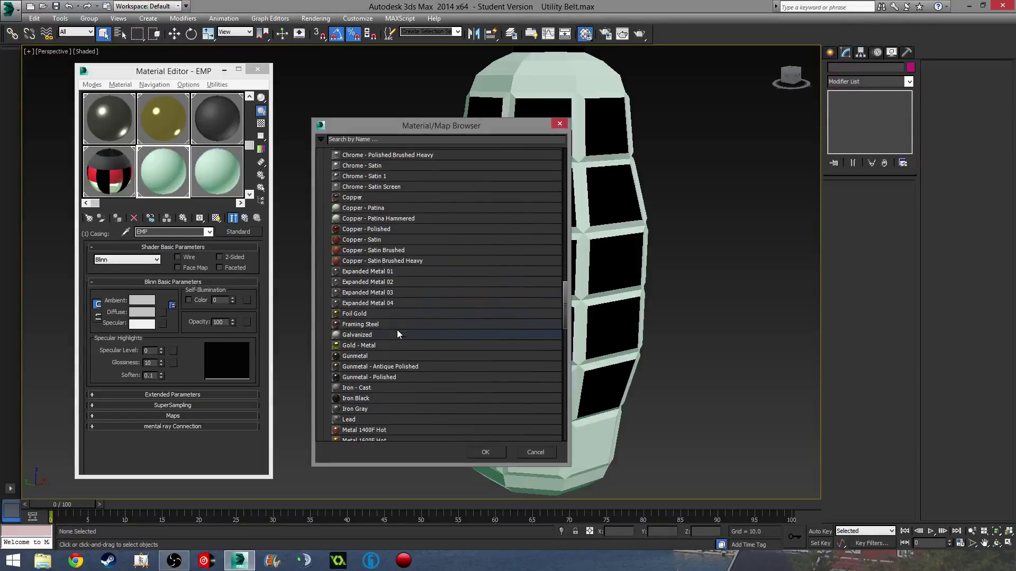
pyautogui.doubleClick(402, 373)
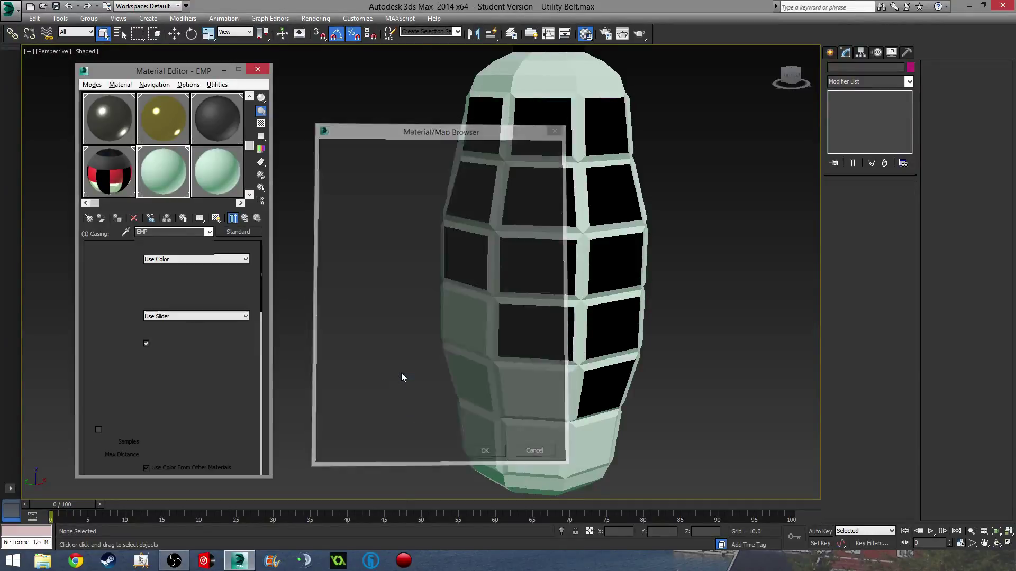
pyautogui.hotkey('shift', 'q')
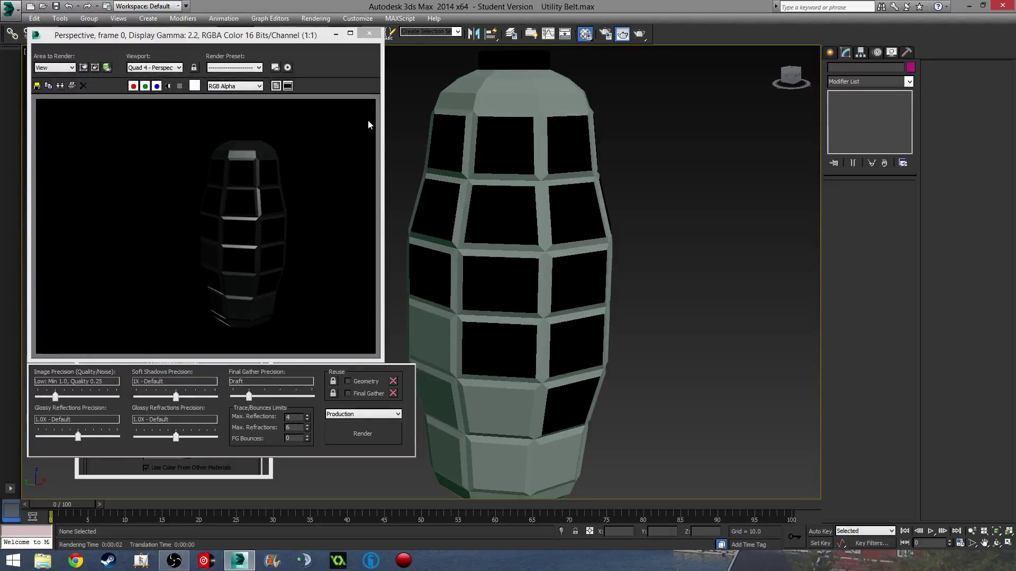
pyautogui.click(368, 33)
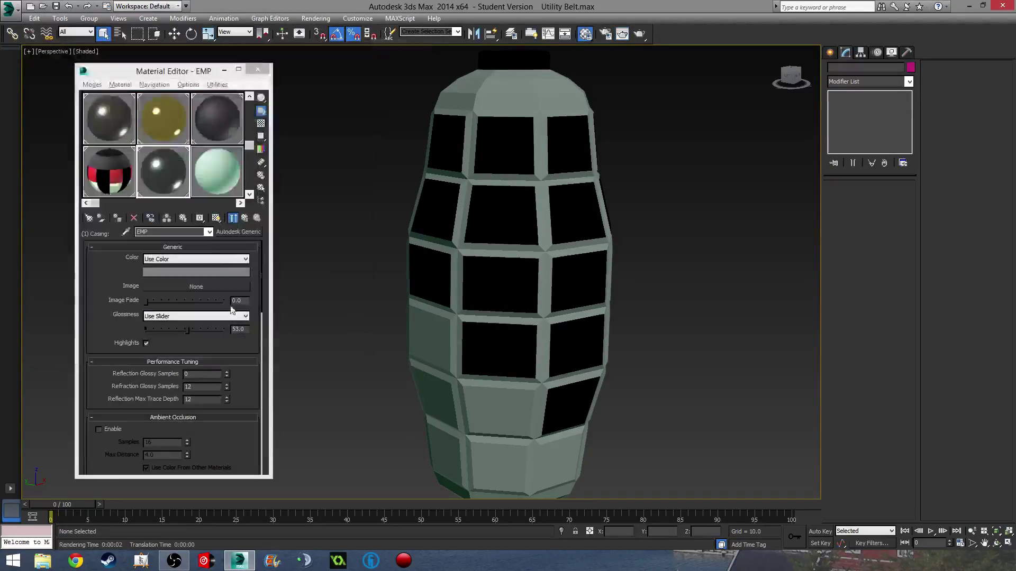
# Replace the Casing sub-material with Plate - Perforated 1 and test-render the grenade
pyautogui.click(245, 232)
pyautogui.scroll(-3, 392, 376)
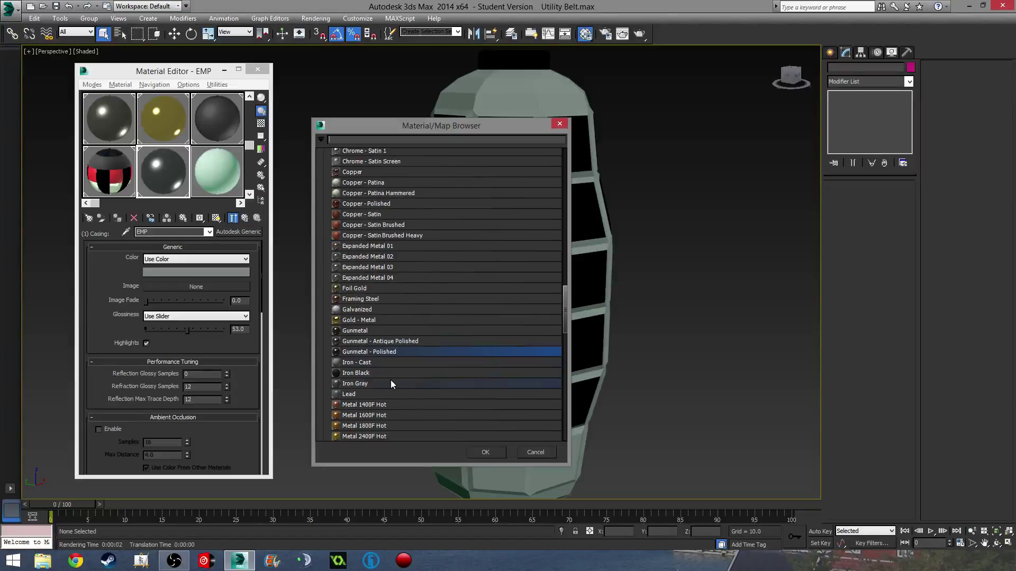
pyautogui.scroll(-3, 392, 379)
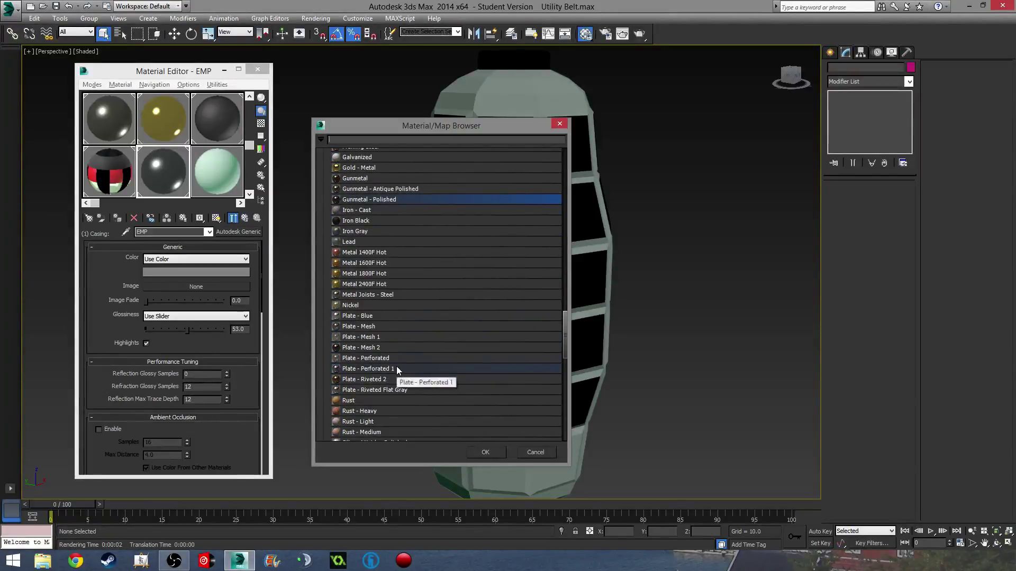
pyautogui.doubleClick(395, 368)
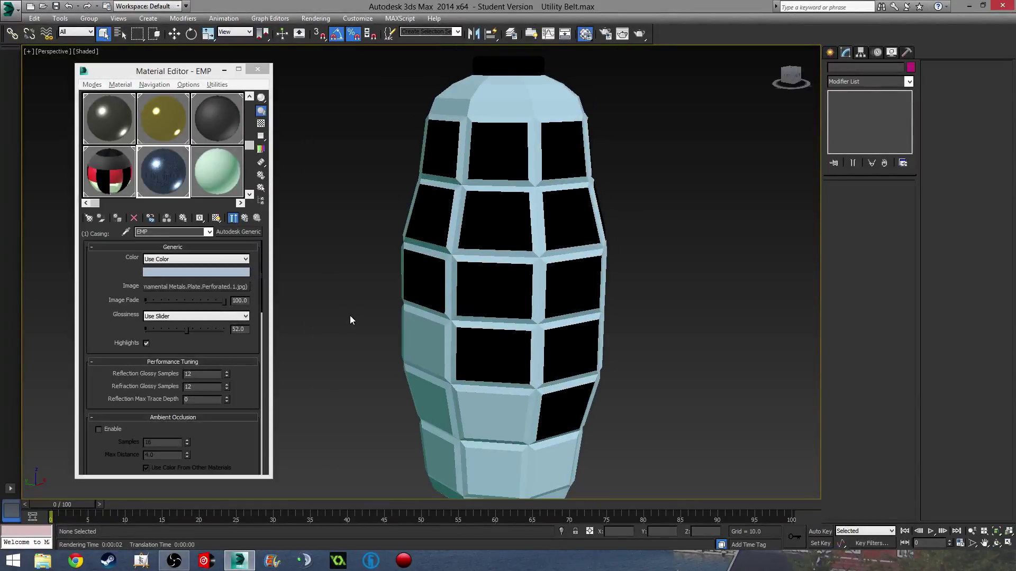
pyautogui.hotkey('shift', 'q')
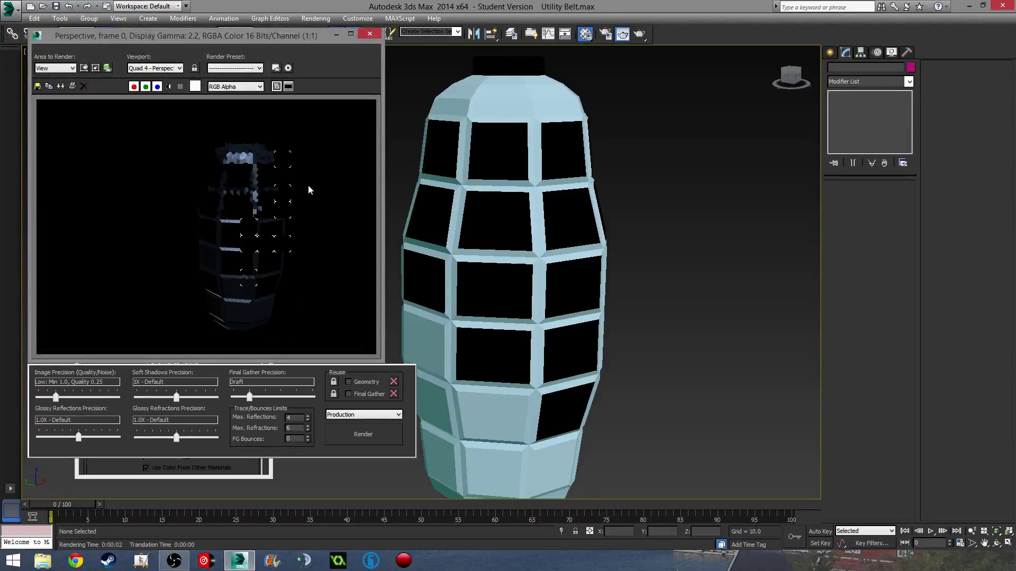
pyautogui.click(370, 34)
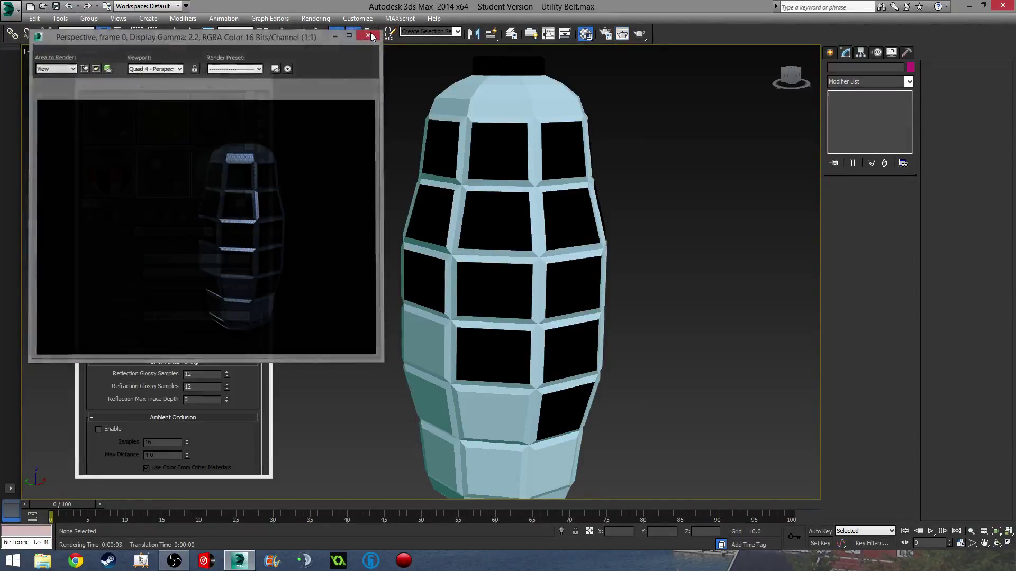
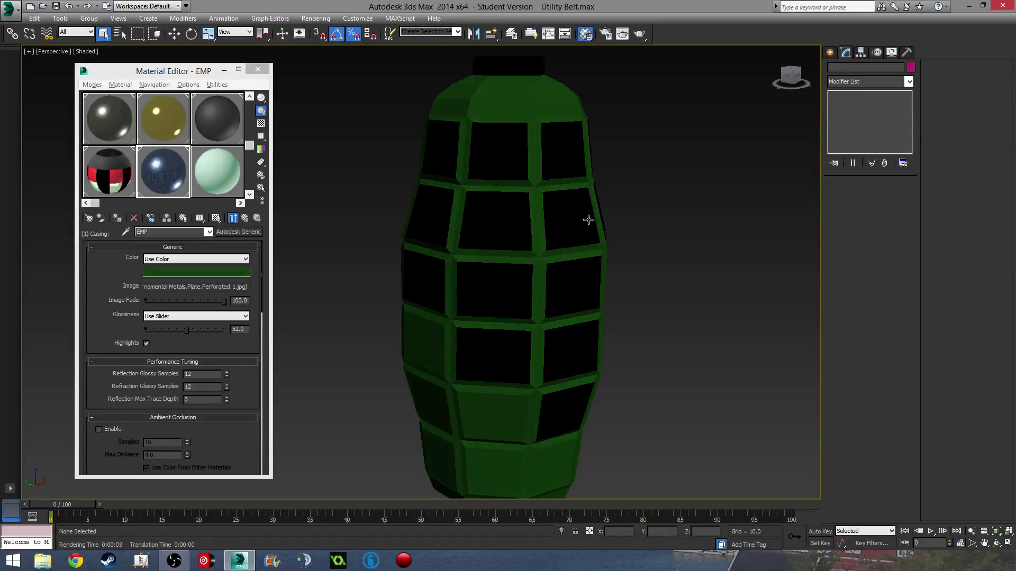
# Set the Casing color to dark green, test-render the grenade, and look through the material's settings
pyautogui.moveTo(589, 220); pyautogui.dragTo(568, 233, button='middle')
pyautogui.hotkey('shift', 'q')
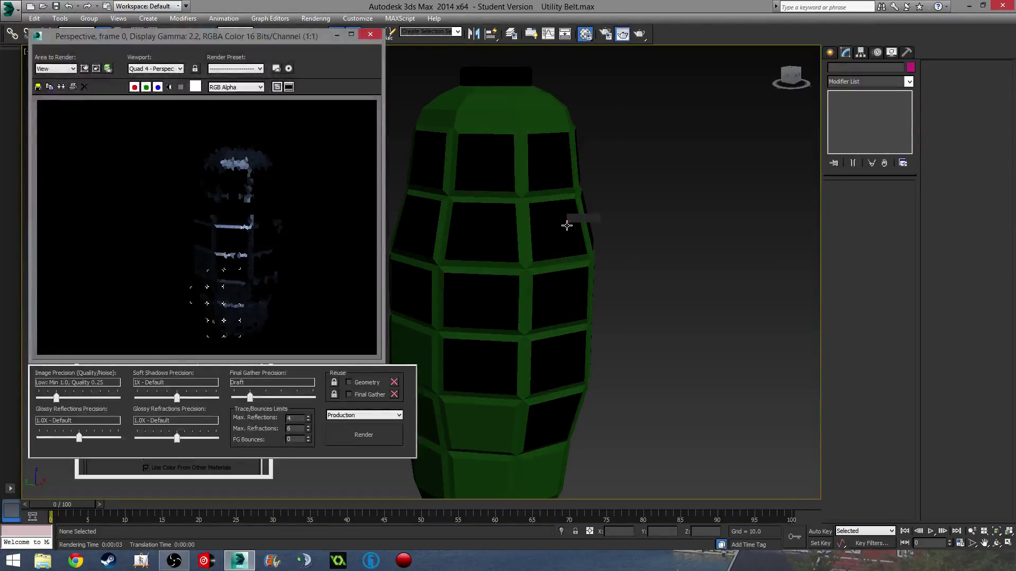
pyautogui.click(370, 35)
pyautogui.scroll(-5, 241, 346)
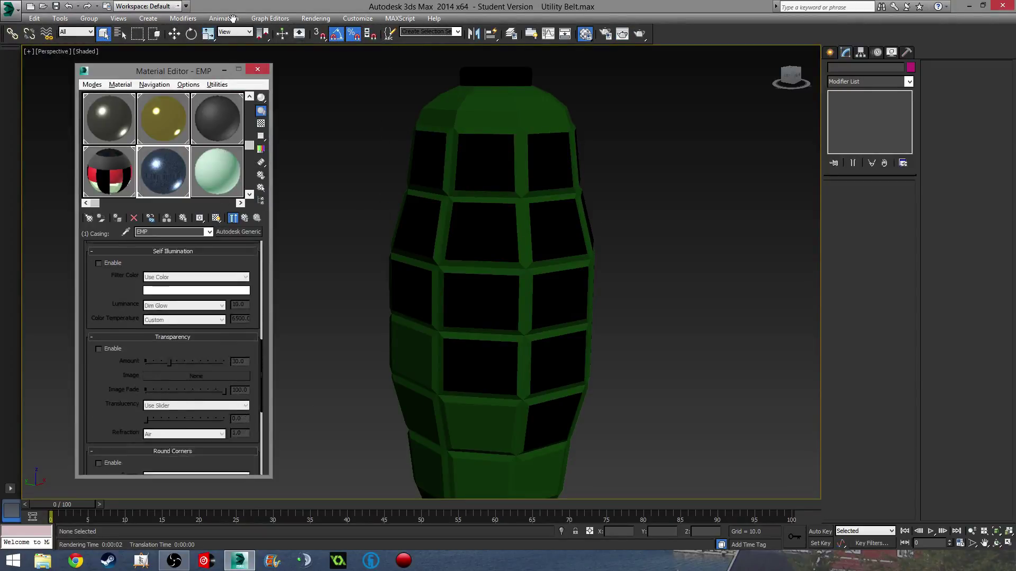
pyautogui.scroll(8, 234, 344)
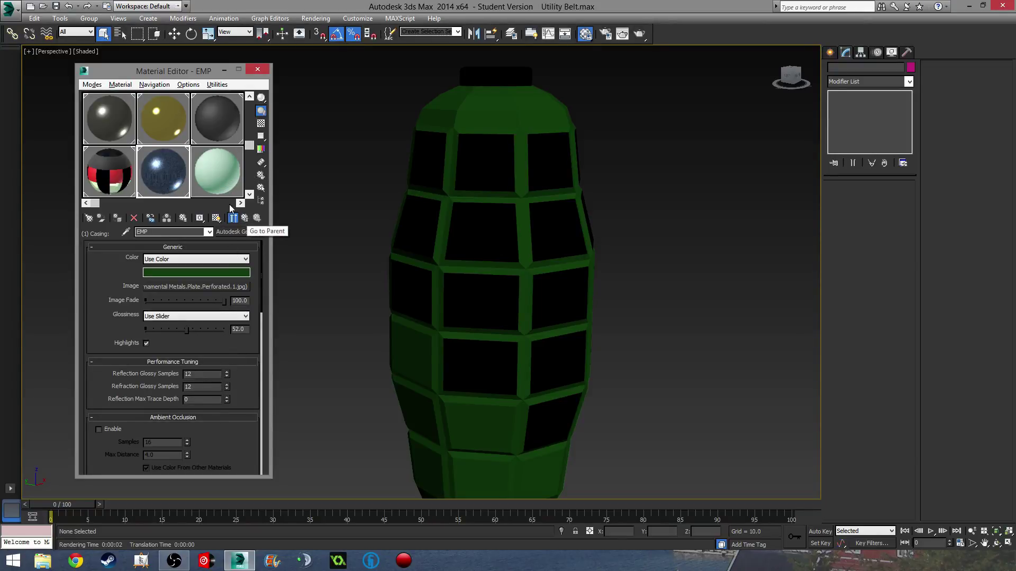
# Replace the Casing's bitmap image with the Saxony.FlowerPattern.BlueWhite.jpg texture from the Mats folder
pyautogui.click(214, 287)
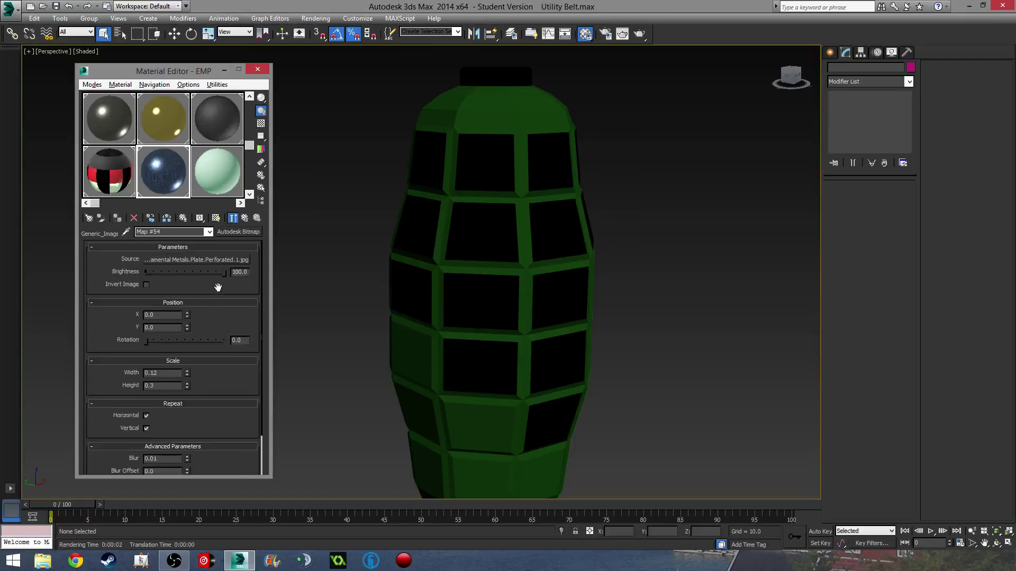
pyautogui.click(205, 259)
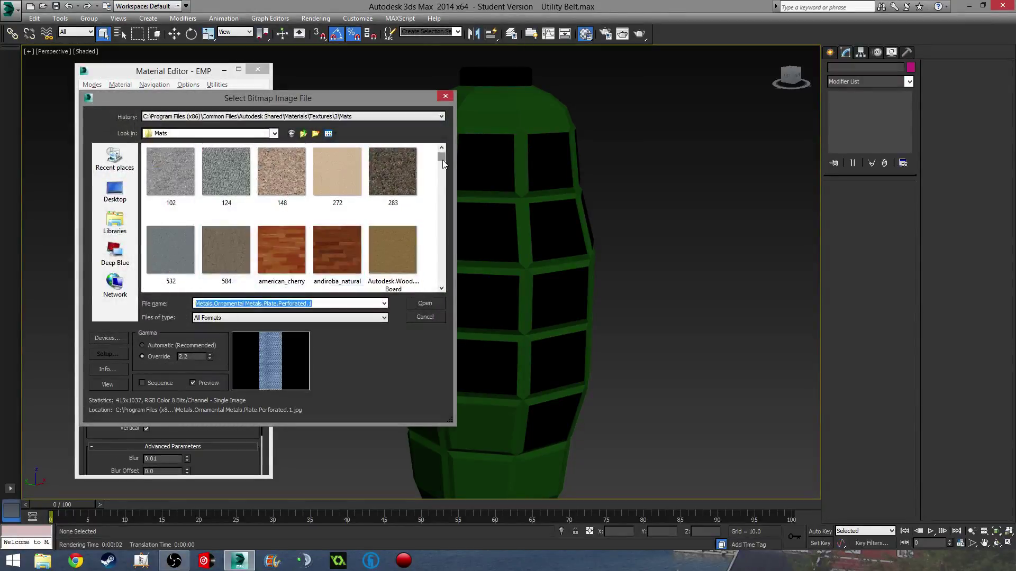
pyautogui.click(443, 172)
pyautogui.moveTo(442, 175); pyautogui.dragTo(441, 185)
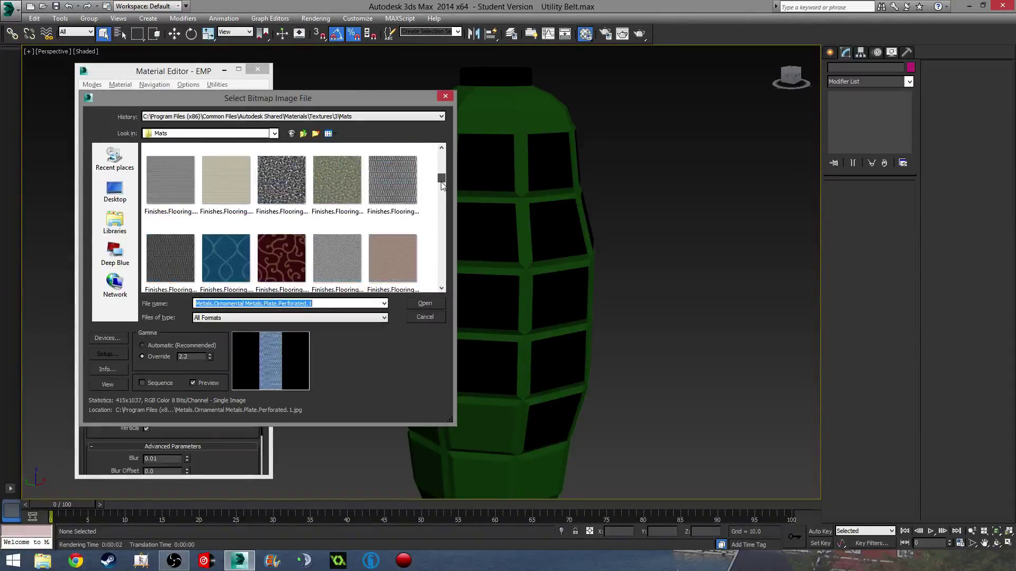
pyautogui.doubleClick(228, 249)
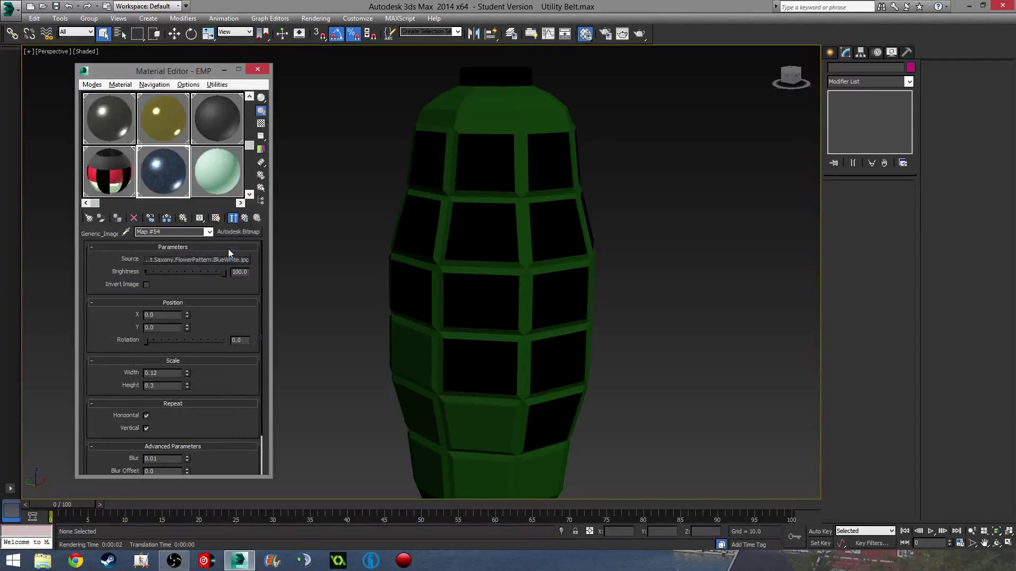
# Test-render the grenade with the new casing texture, then return to the EMP material's sub-material list
pyautogui.moveTo(331, 245); pyautogui.dragTo(329, 253, button='middle')
pyautogui.hotkey('shift', 'q')
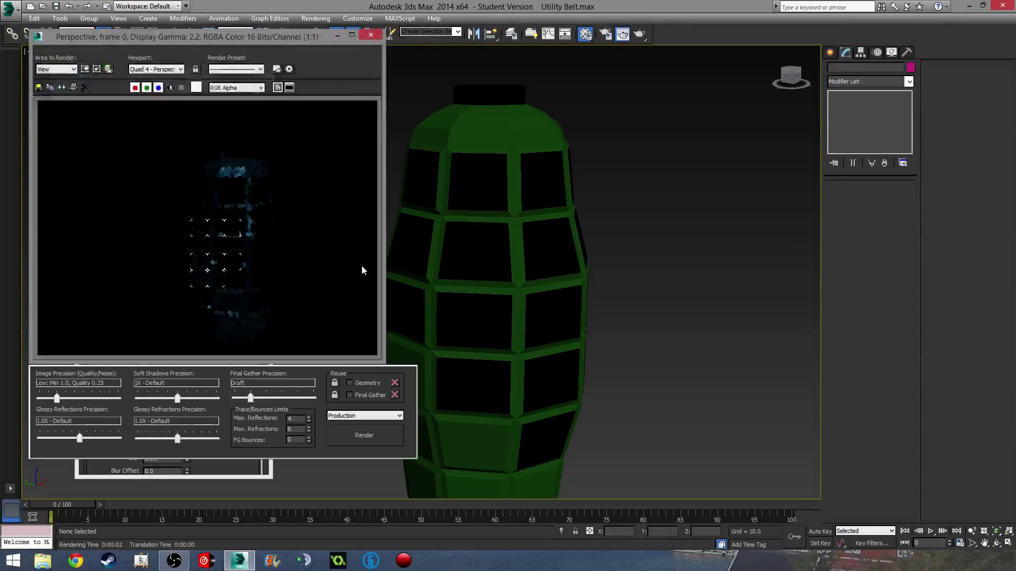
pyautogui.click(371, 34)
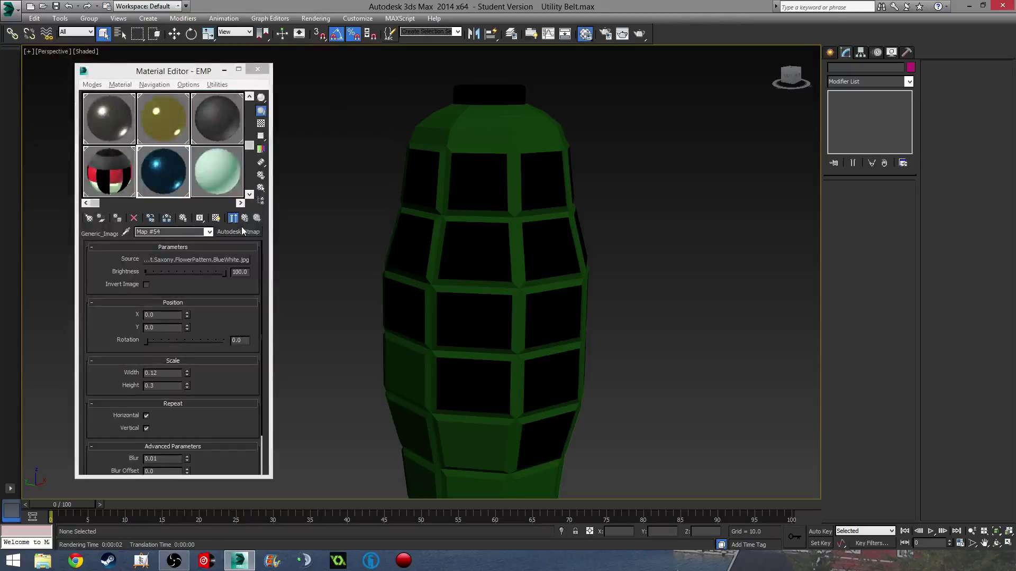
pyautogui.click(244, 219)
pyautogui.click(244, 219)
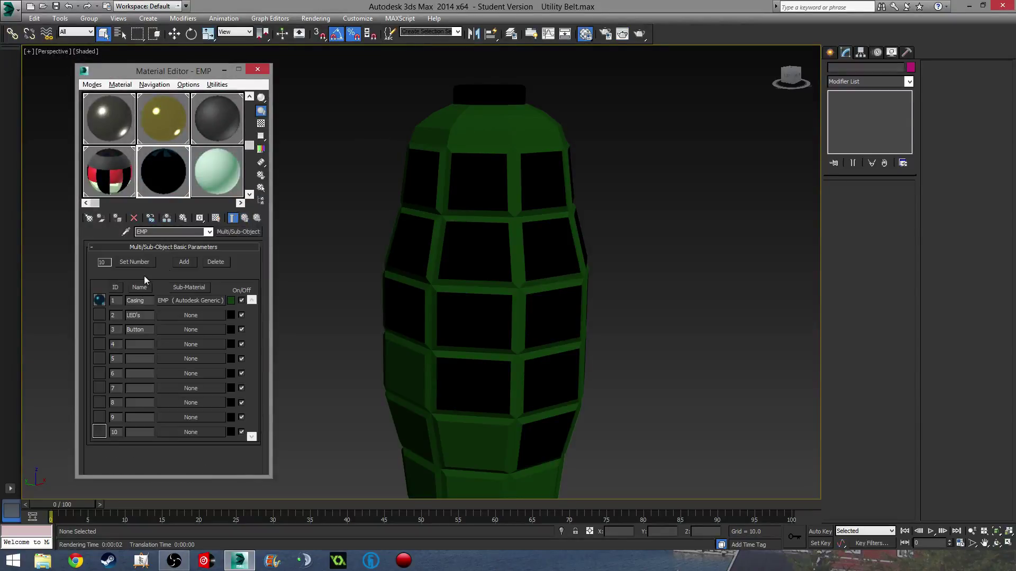
# Assign the plastic LED - Green On material to the LED's sub-material and change its color to blue
pyautogui.click(179, 314)
pyautogui.scroll(6, 405, 310)
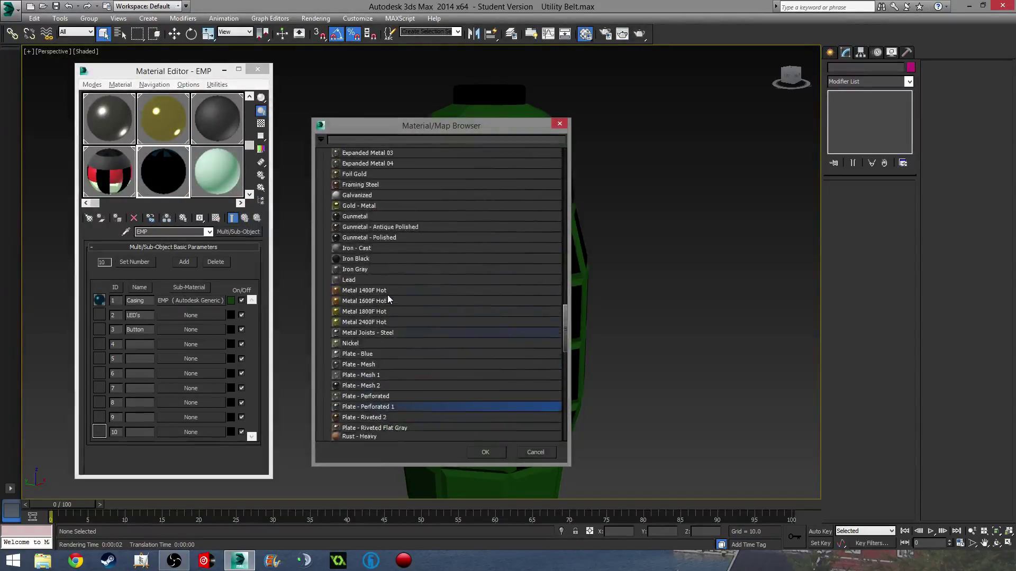
pyautogui.scroll(11, 390, 291)
pyautogui.scroll(-18, 391, 302)
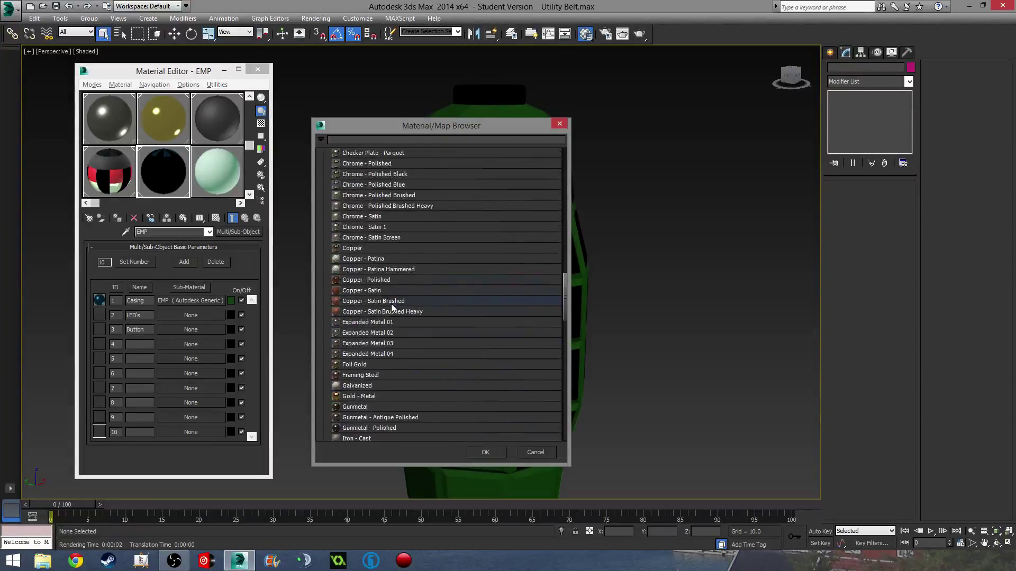
pyautogui.scroll(-15, 397, 316)
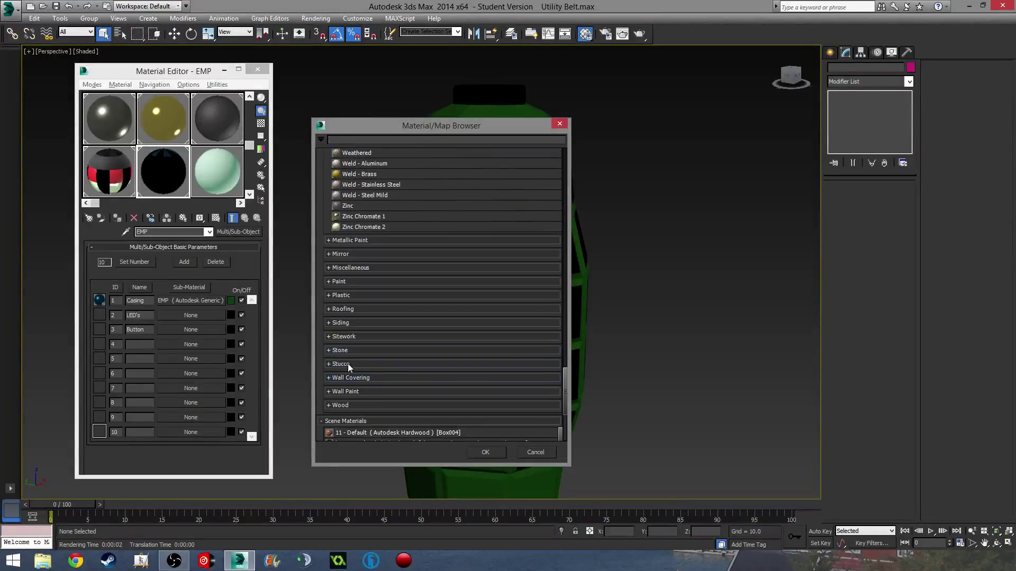
pyautogui.click(329, 296)
pyautogui.scroll(-5, 423, 320)
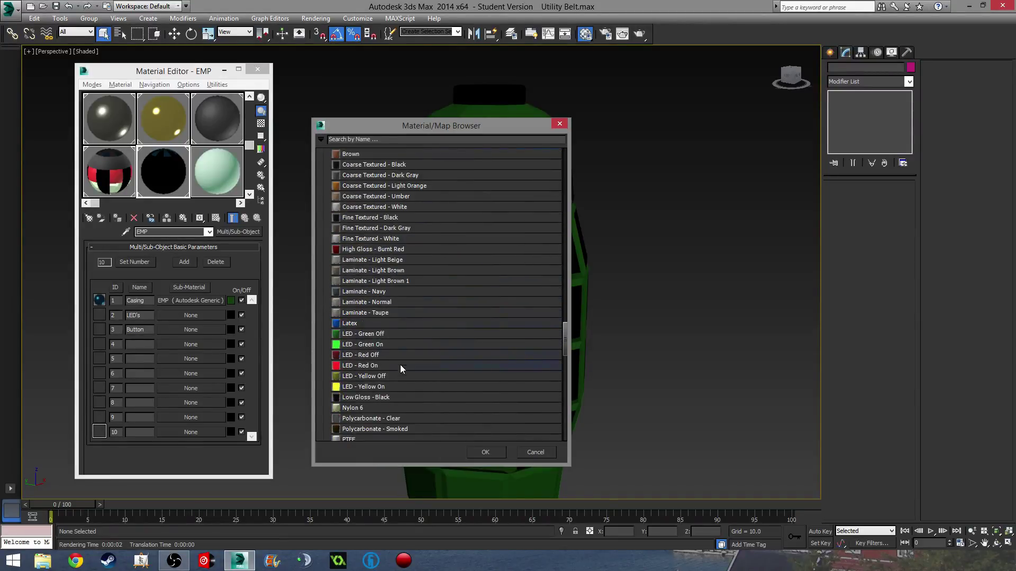
pyautogui.doubleClick(380, 343)
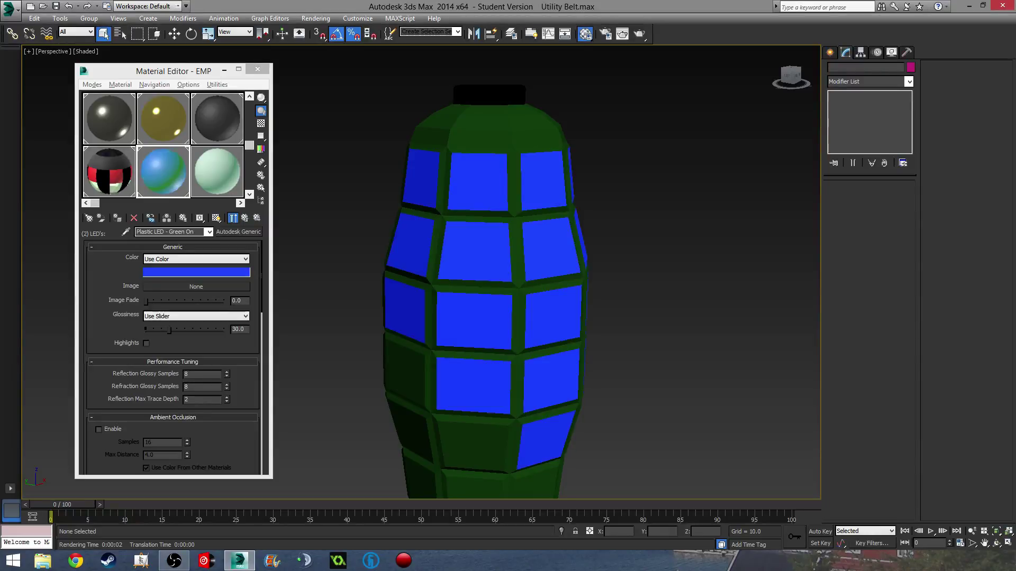
pyautogui.click(366, 269)
# Test-render the grenade with the new LED panel material
pyautogui.moveTo(407, 255); pyautogui.dragTo(341, 263, button='middle')
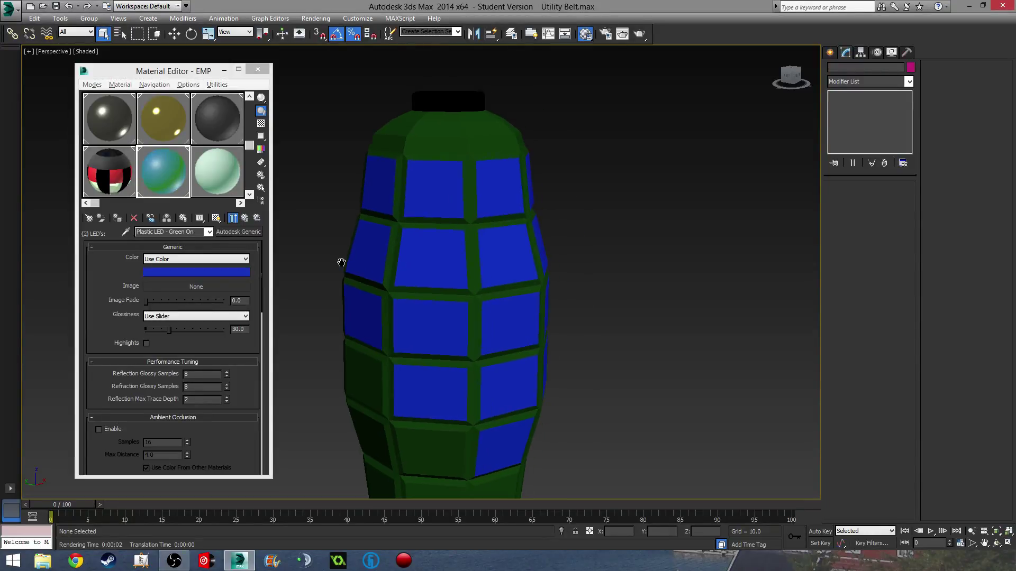
pyautogui.hotkey('shift', 'q')
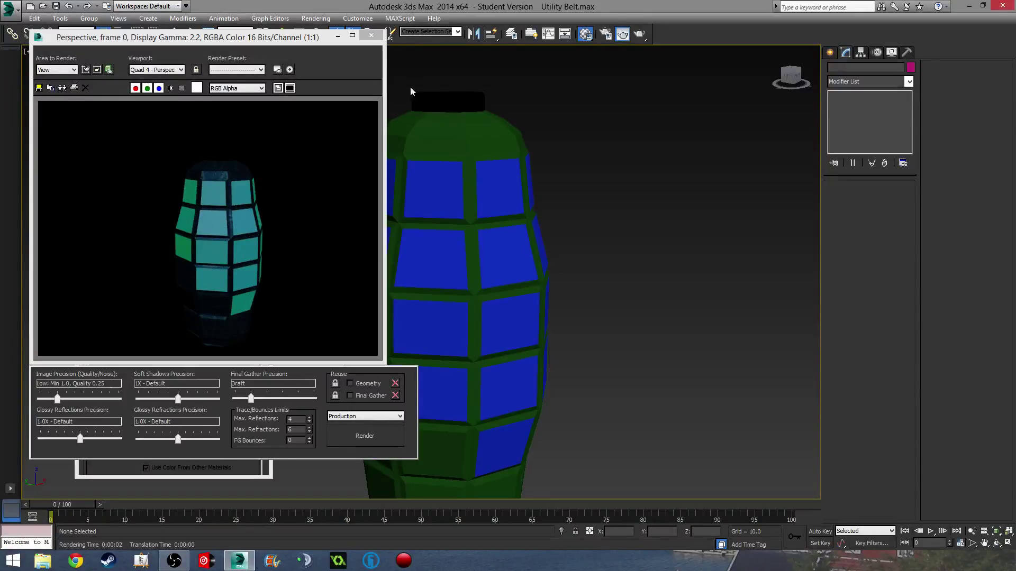
pyautogui.click(372, 35)
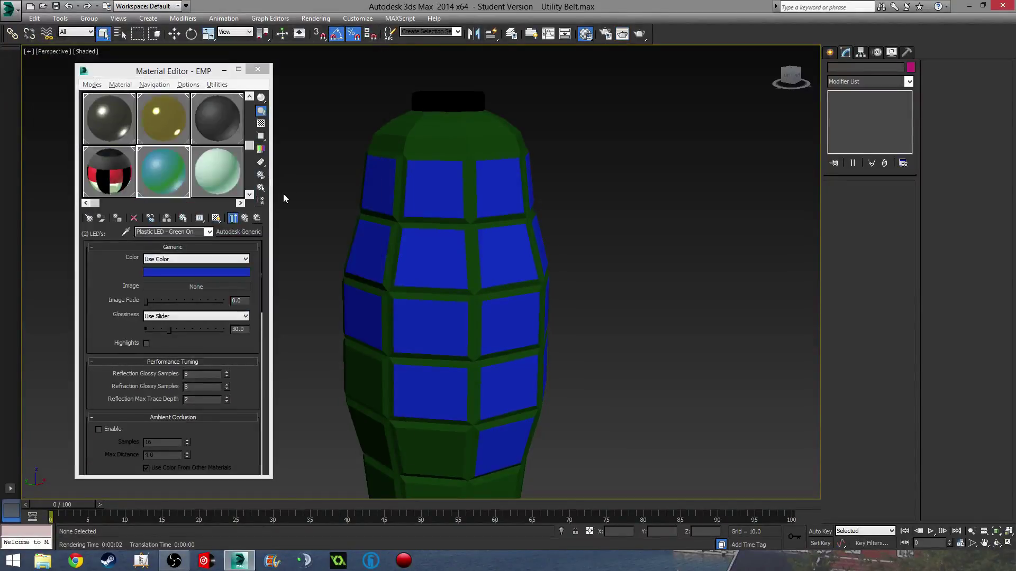
pyautogui.moveTo(343, 187); pyautogui.dragTo(363, 170, button='middle')
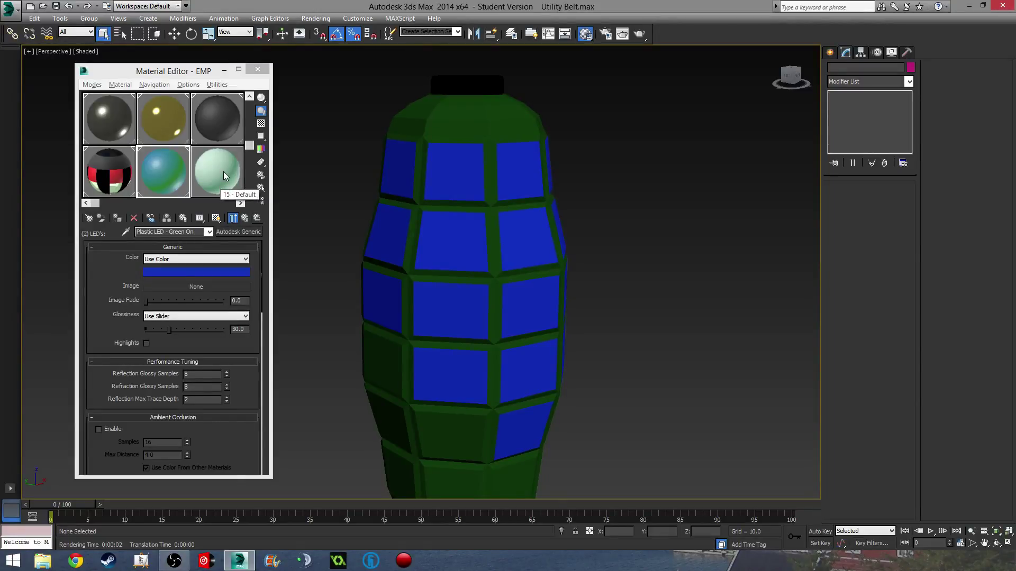
# Return to the EMP sub-material list and test-render the whole grenade from an angle that includes the handle
pyautogui.click(245, 218)
pyautogui.scroll(-4, 452, 259)
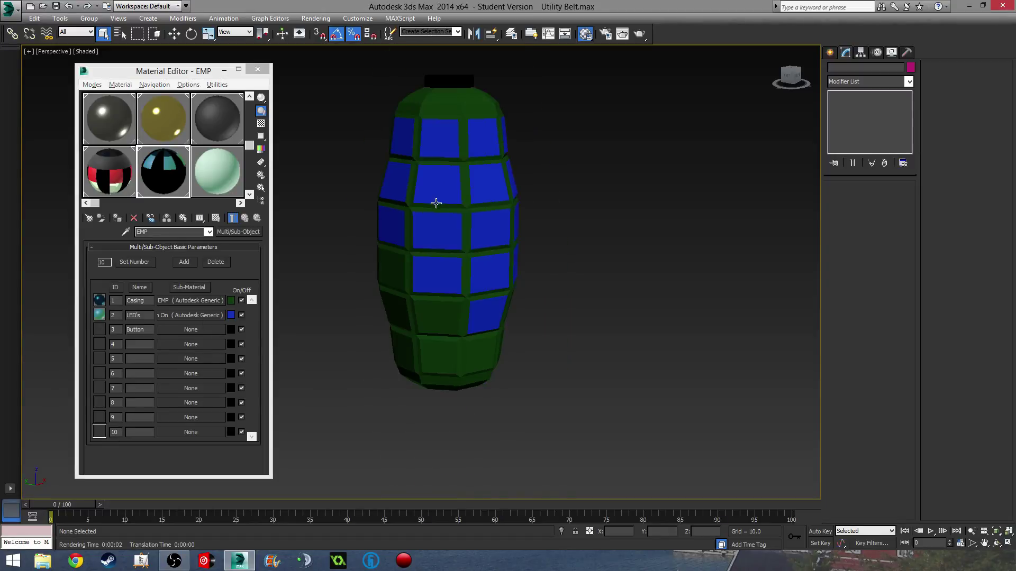
pyautogui.keyDown('alt'); pyautogui.moveTo(433, 256); pyautogui.dragTo(379, 253, button='middle'); pyautogui.keyUp('alt')
pyautogui.hotkey('shift', 'q')
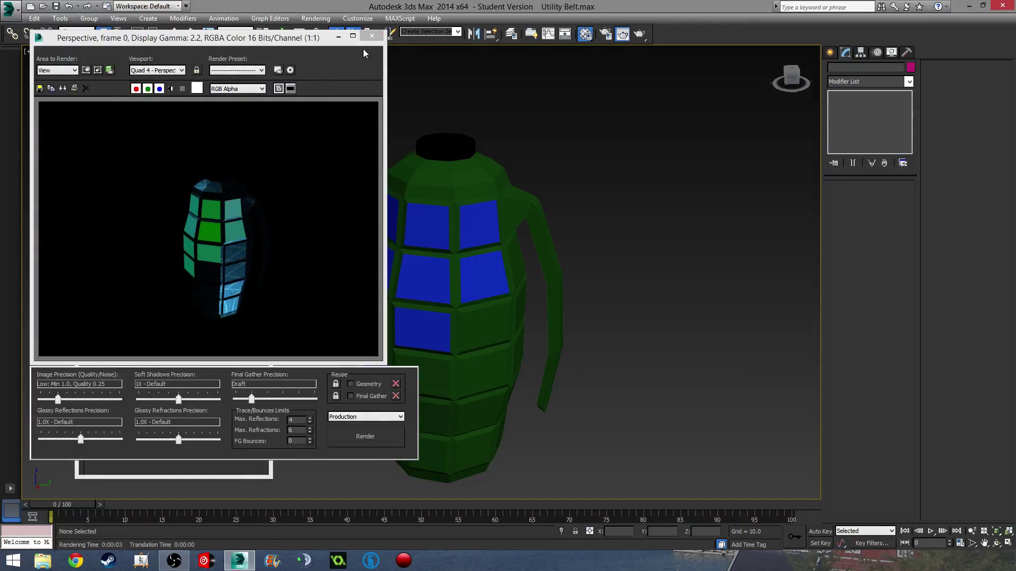
pyautogui.click(372, 36)
pyautogui.scroll(2, 490, 269)
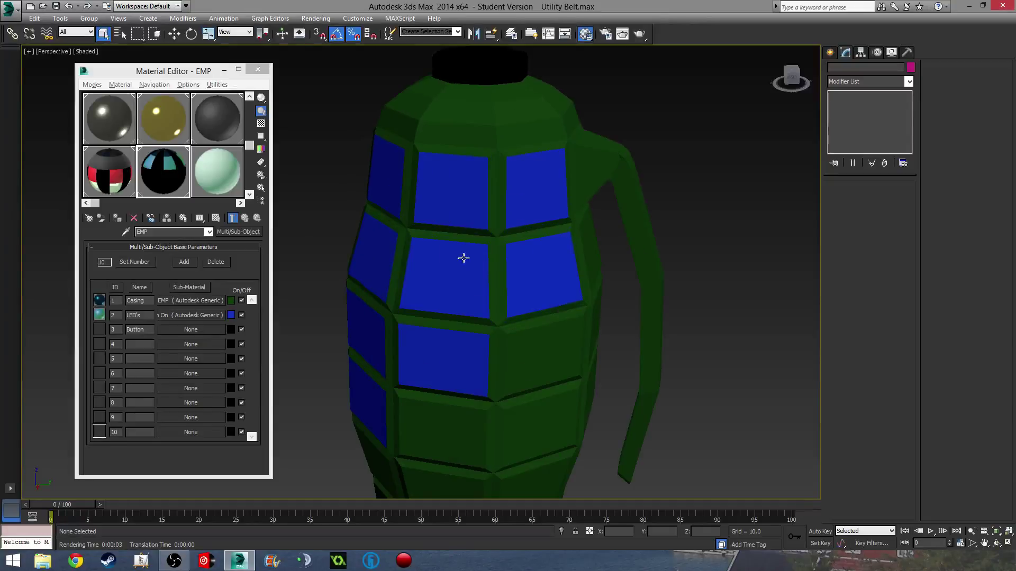
# Assign the plastic High Gloss - Burnt Red material to the Button sub-material and test-render the grenade
pyautogui.click(203, 330)
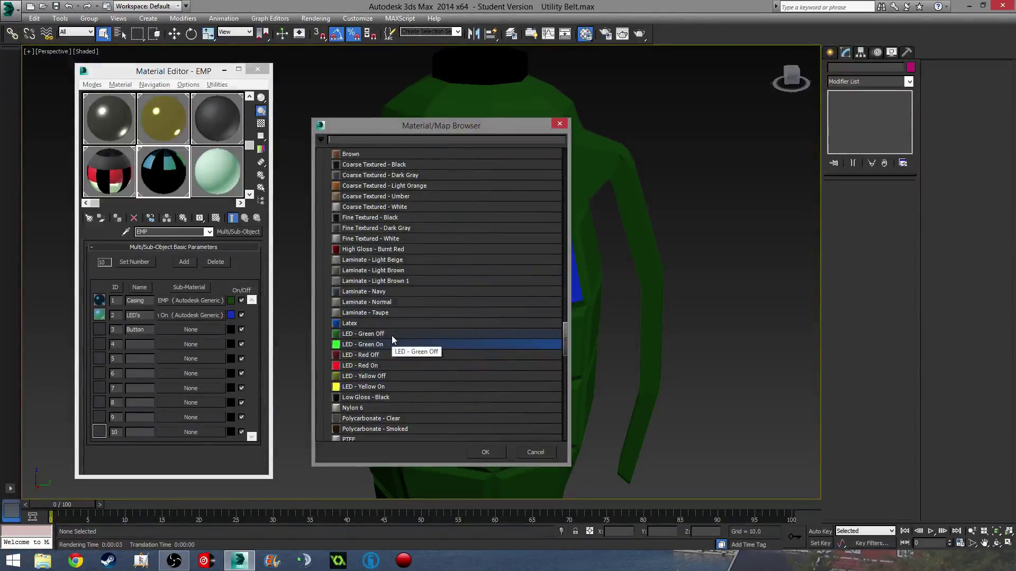
pyautogui.doubleClick(407, 249)
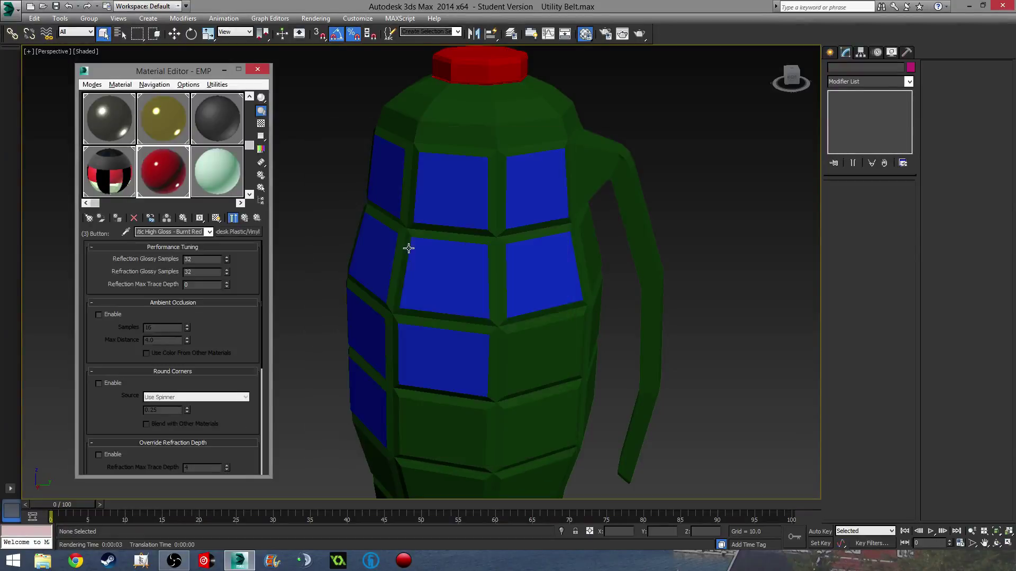
pyautogui.moveTo(408, 245); pyautogui.dragTo(438, 286, button='middle')
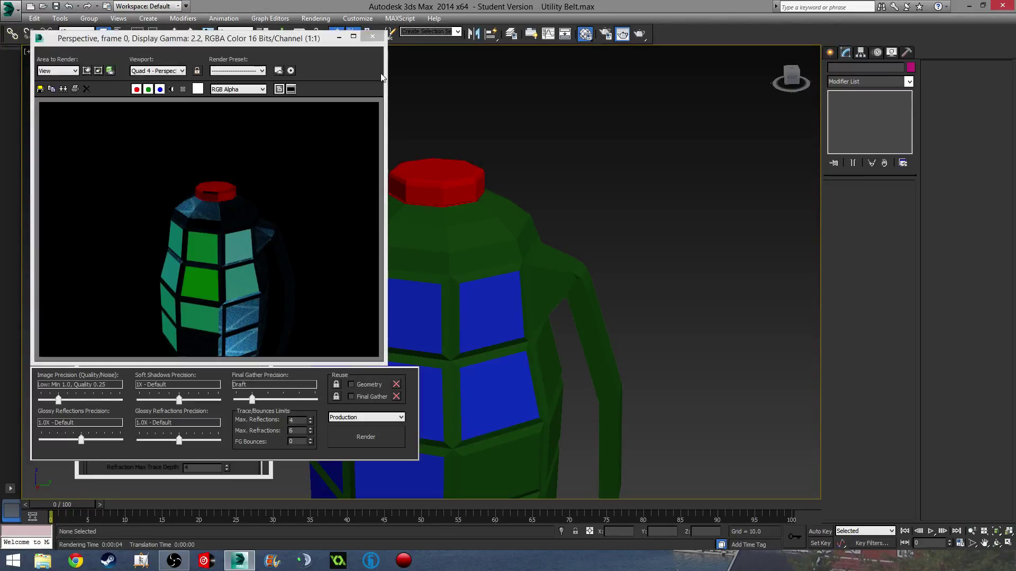
pyautogui.click(373, 38)
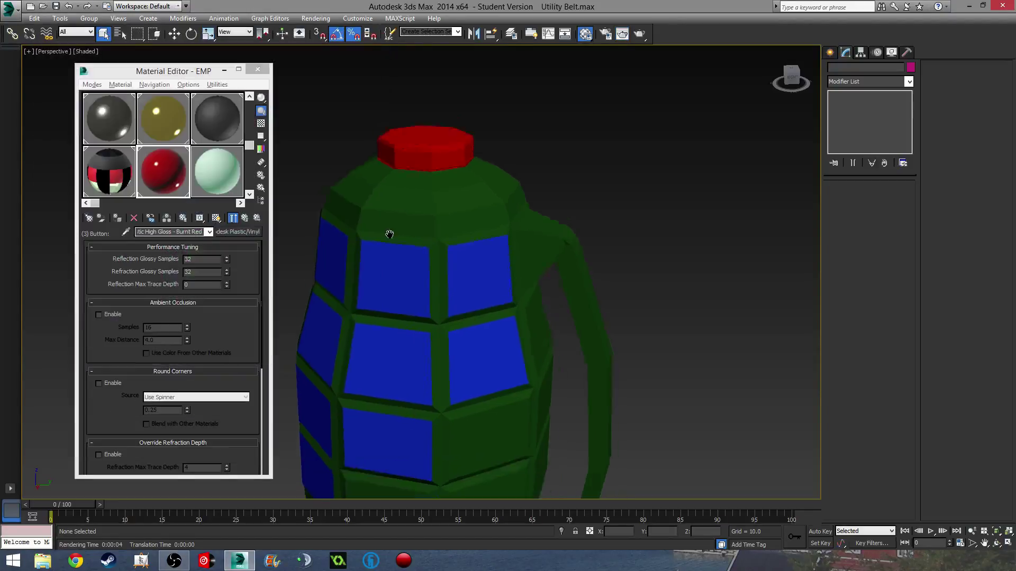
pyautogui.moveTo(402, 281); pyautogui.dragTo(418, 284, button='middle')
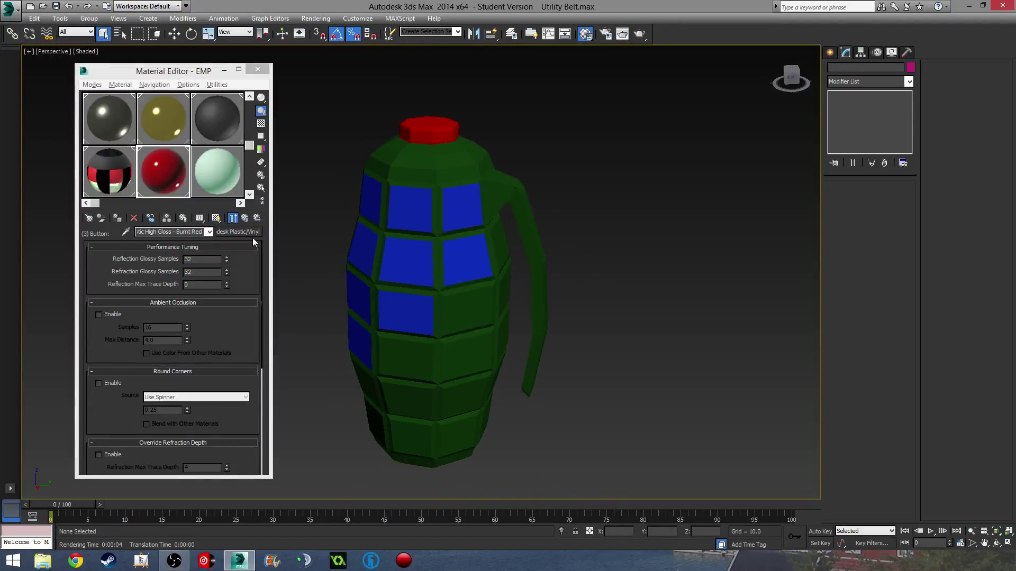
# Select the grenade and enter polygon editing on the Editable Poly beneath its Unwrap UVW modifier
pyautogui.click(439, 228)
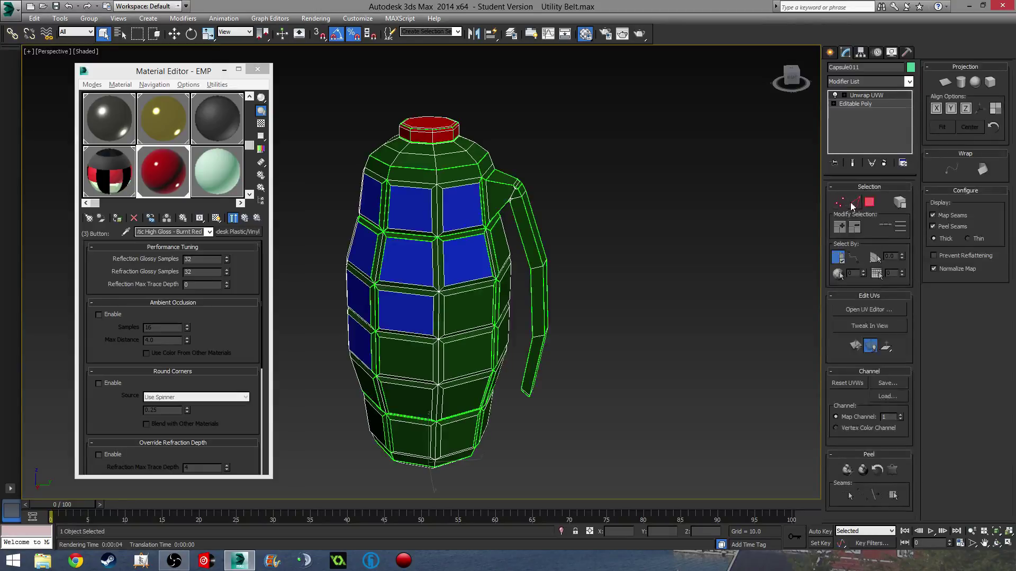
pyautogui.rightClick(865, 104)
pyautogui.click(859, 107)
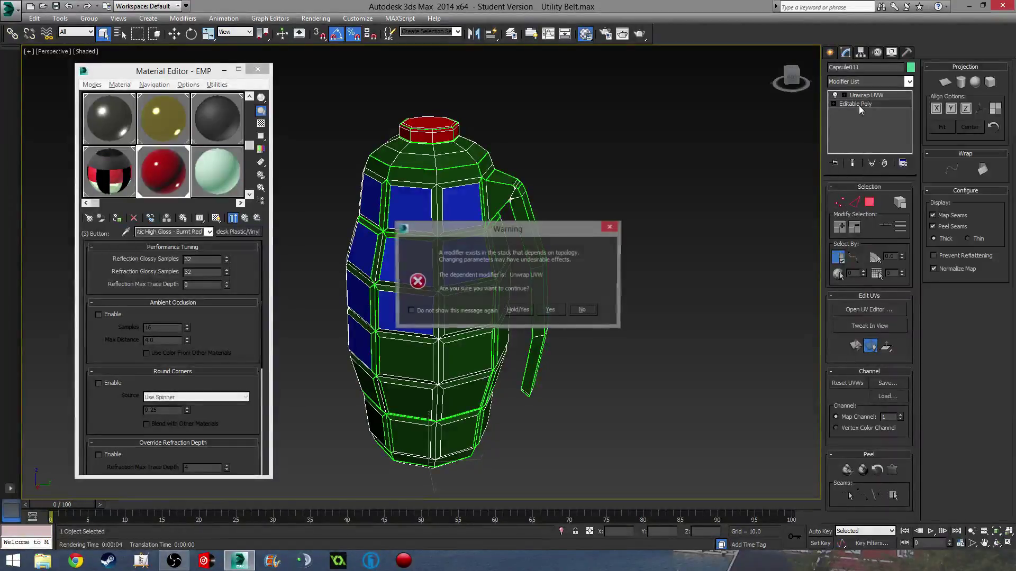
pyautogui.click(577, 310)
pyautogui.press('4')
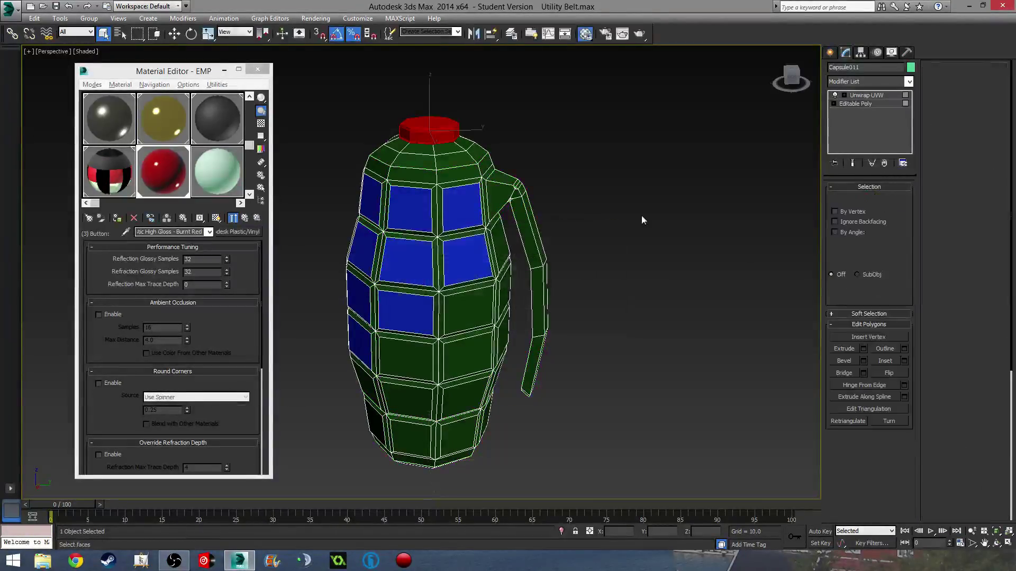
# Select all 23 LED panel polygons around the grenade, set their material ID to 1, and return to the Unwrap UVW level
pyautogui.click(476, 222)
pyautogui.keyDown('ctrl'); pyautogui.click(392, 220); pyautogui.keyUp('ctrl')
pyautogui.keyDown('ctrl'); pyautogui.click(368, 205); pyautogui.keyUp('ctrl')
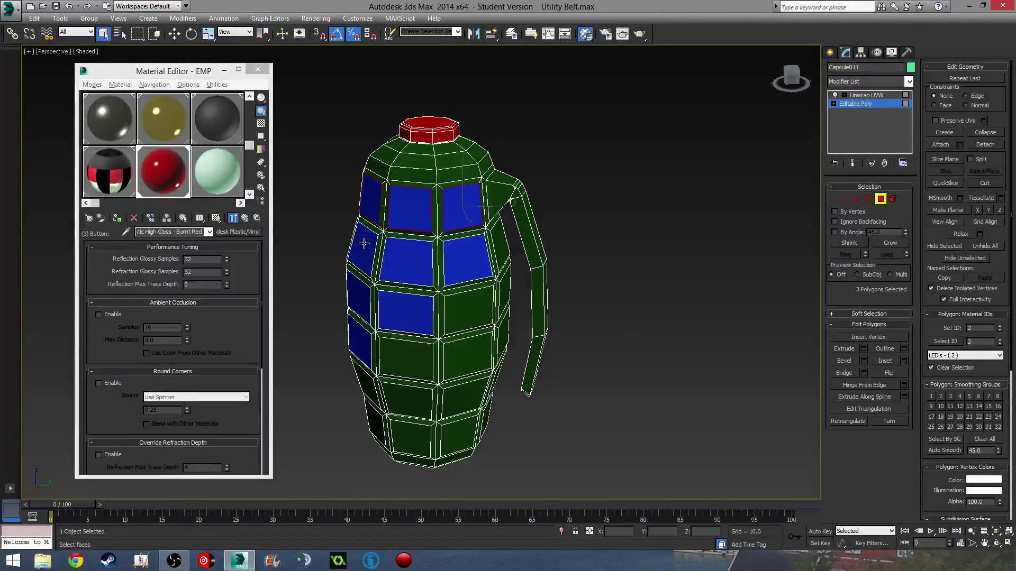
pyautogui.keyDown('ctrl'); pyautogui.click(362, 249); pyautogui.keyUp('ctrl')
pyautogui.keyDown('ctrl'); pyautogui.click(408, 259); pyautogui.keyUp('ctrl')
pyautogui.keyDown('ctrl'); pyautogui.click(469, 260); pyautogui.keyUp('ctrl')
pyautogui.keyDown('ctrl'); pyautogui.click(405, 312); pyautogui.keyUp('ctrl')
pyautogui.keyDown('ctrl'); pyautogui.click(356, 310); pyautogui.keyUp('ctrl')
pyautogui.keyDown('ctrl'); pyautogui.click(360, 344); pyautogui.keyUp('ctrl')
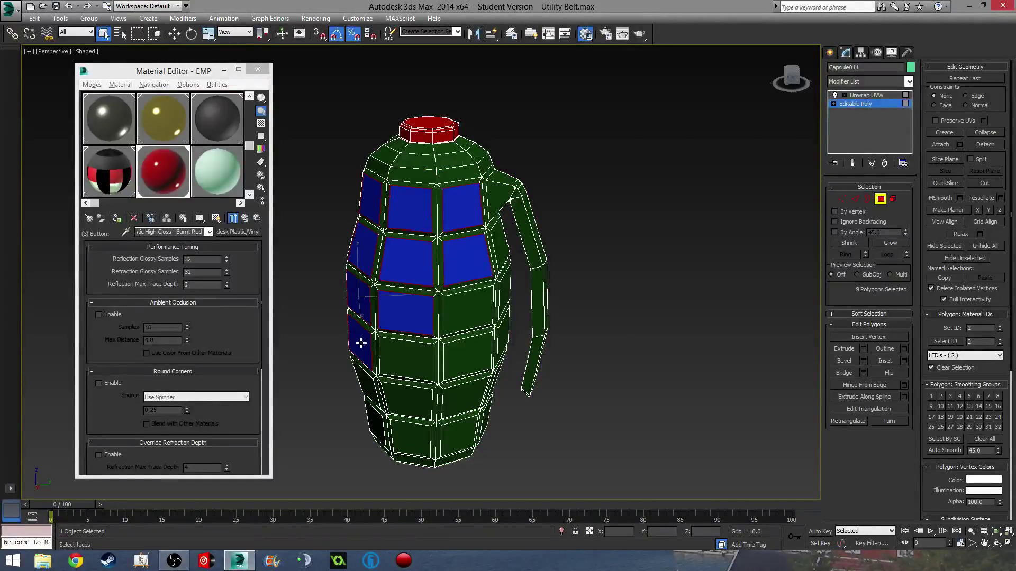
pyautogui.keyDown('alt'); pyautogui.moveTo(417, 324); pyautogui.dragTo(375, 164, button='middle'); pyautogui.keyUp('alt')
pyautogui.keyDown('ctrl'); pyautogui.click(354, 229); pyautogui.keyUp('ctrl')
pyautogui.keyDown('ctrl'); pyautogui.click(358, 262); pyautogui.keyUp('ctrl')
pyautogui.keyDown('ctrl'); pyautogui.click(296, 225); pyautogui.keyUp('ctrl')
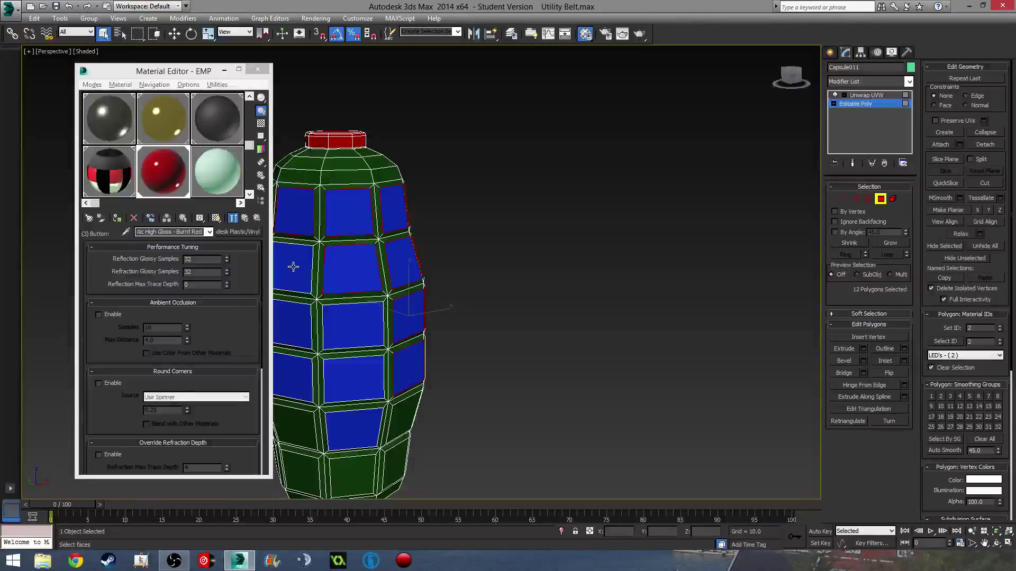
pyautogui.keyDown('ctrl'); pyautogui.click(294, 267); pyautogui.keyUp('ctrl')
pyautogui.keyDown('ctrl'); pyautogui.click(331, 313); pyautogui.keyUp('ctrl')
pyautogui.keyDown('ctrl'); pyautogui.click(299, 324); pyautogui.keyUp('ctrl')
pyautogui.keyDown('ctrl'); pyautogui.click(297, 370); pyautogui.keyUp('ctrl')
pyautogui.keyDown('ctrl'); pyautogui.click(352, 378); pyautogui.keyUp('ctrl')
pyautogui.keyDown('ctrl'); pyautogui.click(354, 423); pyautogui.keyUp('ctrl')
pyautogui.keyDown('alt'); pyautogui.moveTo(354, 423); pyautogui.dragTo(438, 390, button='middle'); pyautogui.keyUp('alt')
pyautogui.keyDown('ctrl'); pyautogui.click(378, 233); pyautogui.keyUp('ctrl')
pyautogui.keyDown('ctrl'); pyautogui.click(370, 290); pyautogui.keyUp('ctrl')
pyautogui.keyDown('ctrl'); pyautogui.click(369, 341); pyautogui.keyUp('ctrl')
pyautogui.keyDown('alt'); pyautogui.moveTo(369, 341); pyautogui.dragTo(402, 318, button='middle'); pyautogui.keyUp('alt')
pyautogui.keyDown('ctrl'); pyautogui.click(374, 273); pyautogui.keyUp('ctrl')
pyautogui.keyDown('ctrl'); pyautogui.click(368, 324); pyautogui.keyUp('ctrl')
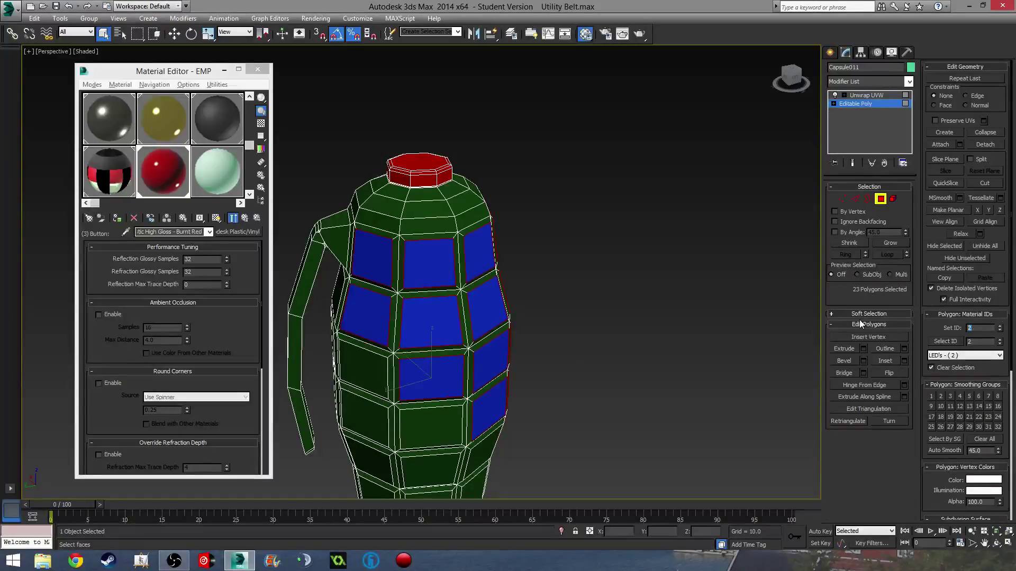
pyautogui.write('1')
pyautogui.press('Return')
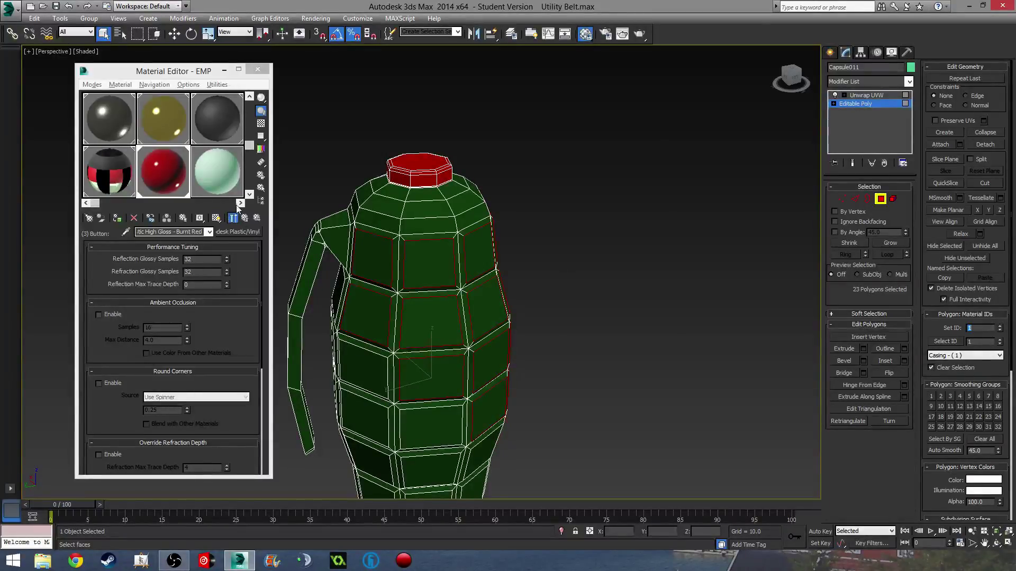
pyautogui.keyDown('alt'); pyautogui.moveTo(486, 231); pyautogui.dragTo(761, 268, button='middle'); pyautogui.keyUp('alt')
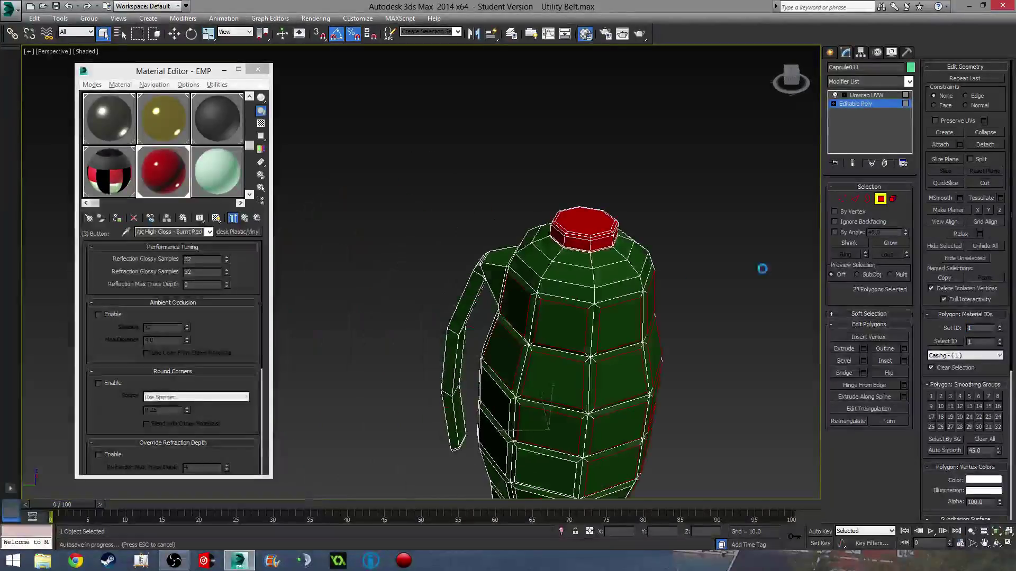
pyautogui.click(881, 199)
pyautogui.click(867, 96)
pyautogui.keyDown('alt'); pyautogui.moveTo(659, 279); pyautogui.dragTo(648, 260, button='middle'); pyautogui.keyUp('alt')
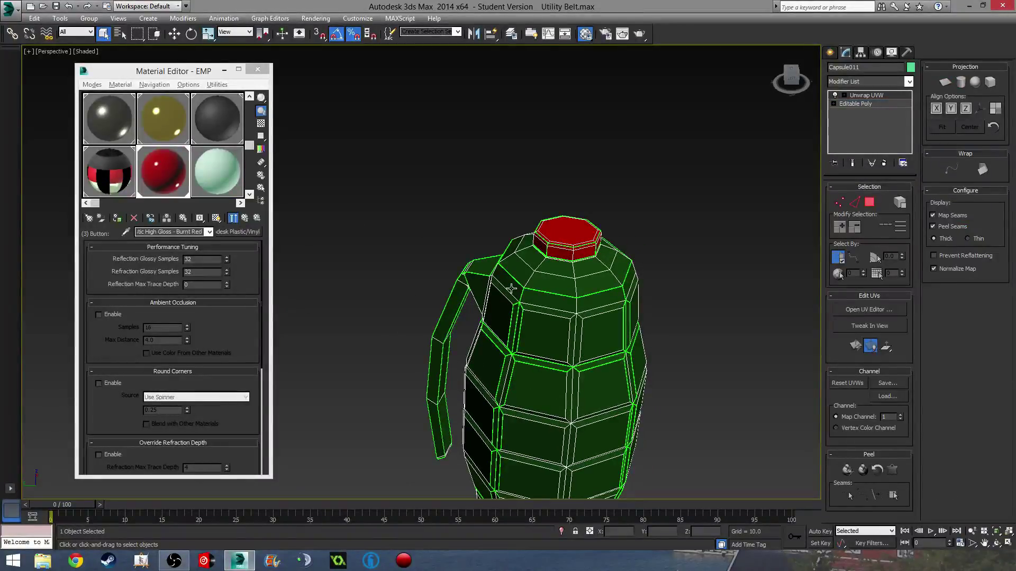
# Replace the Casing sub-material with a pale cream Autodesk Generic material from the library and test-render the grenade
pyautogui.click(245, 218)
pyautogui.click(189, 301)
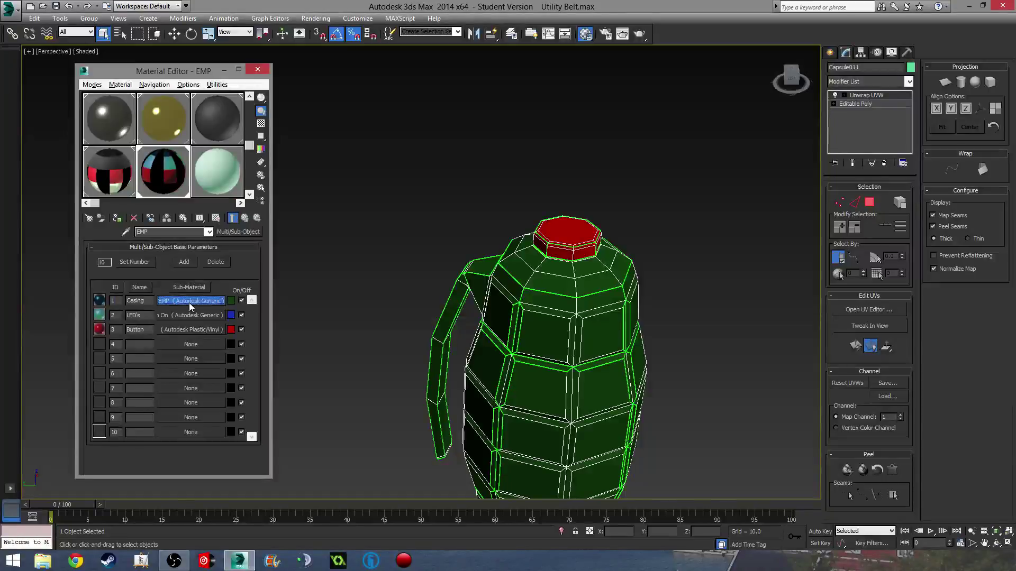
pyautogui.press('z')
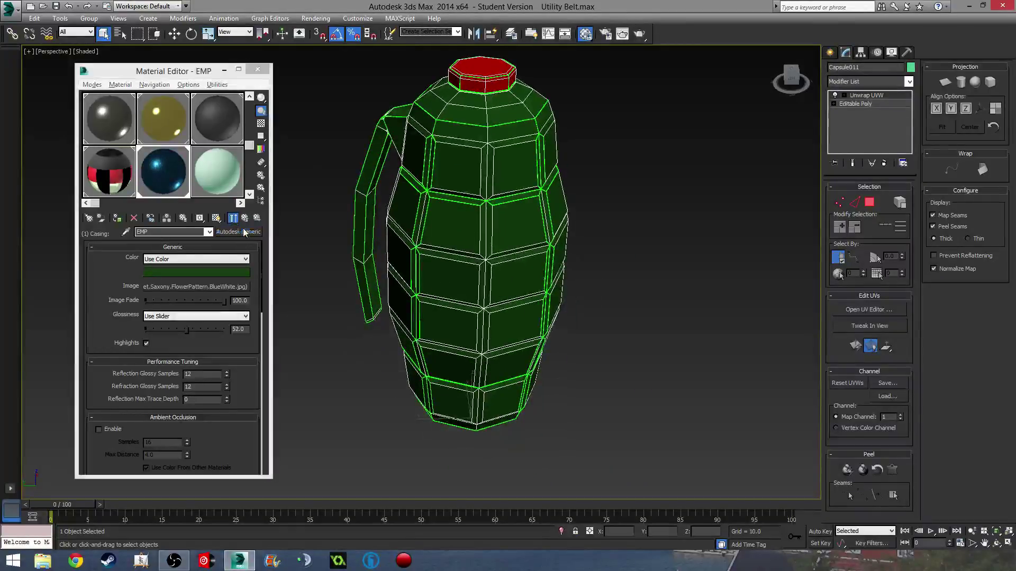
pyautogui.click(239, 233)
pyautogui.scroll(2, 439, 302)
pyautogui.scroll(8, 439, 301)
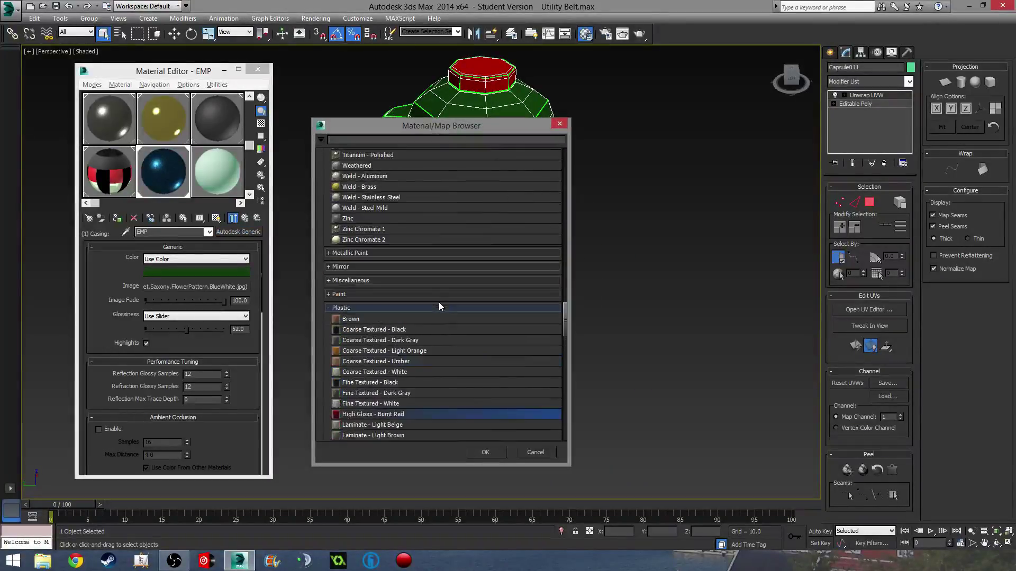
pyautogui.doubleClick(386, 356)
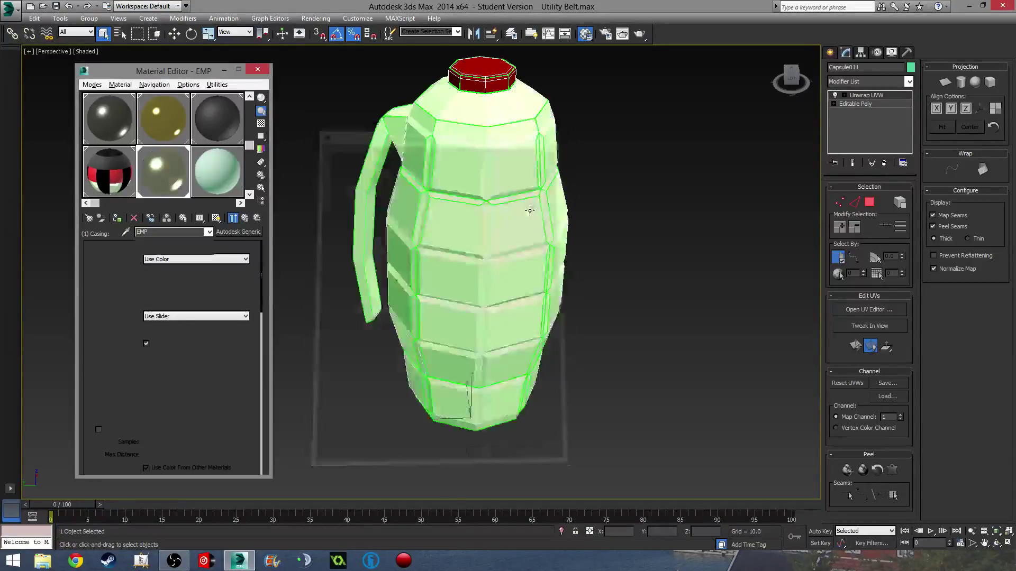
pyautogui.hotkey('shift', 'q')
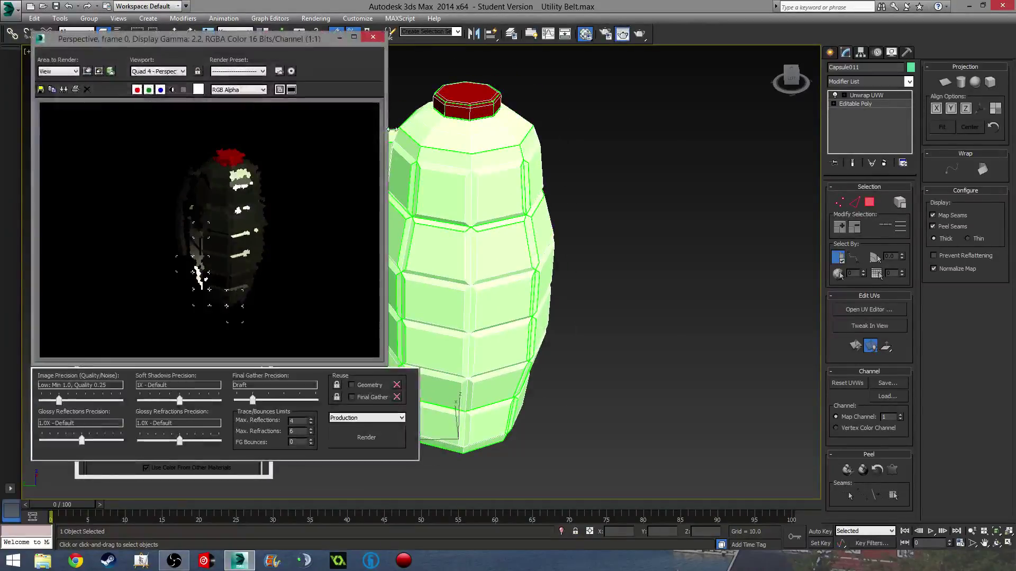
pyautogui.click(372, 37)
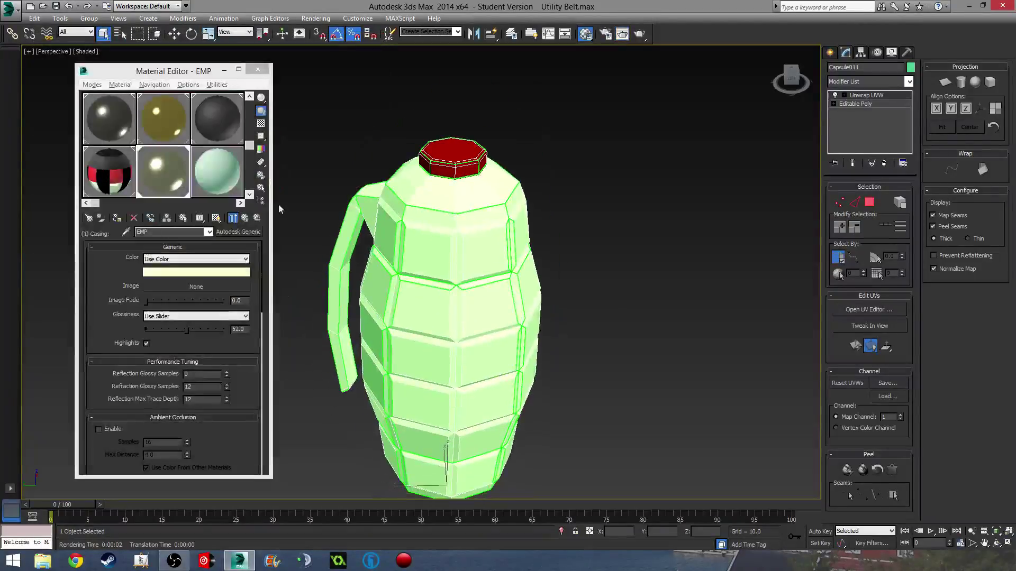
# Change the Button sub-material's plastic color to a darker red
pyautogui.click(243, 217)
pyautogui.click(184, 330)
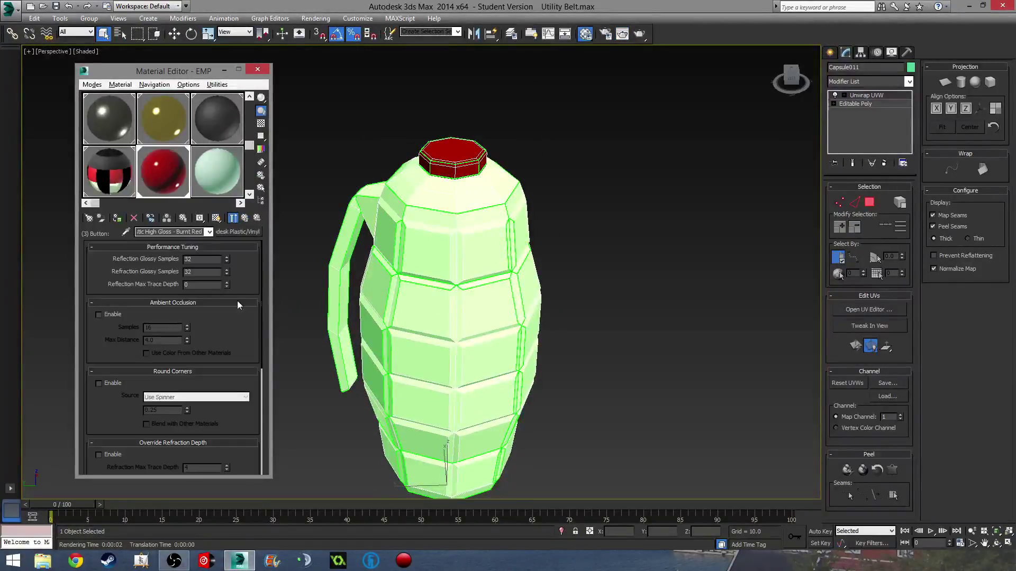
pyautogui.moveTo(214, 338); pyautogui.dragTo(205, 128)
pyautogui.click(178, 331)
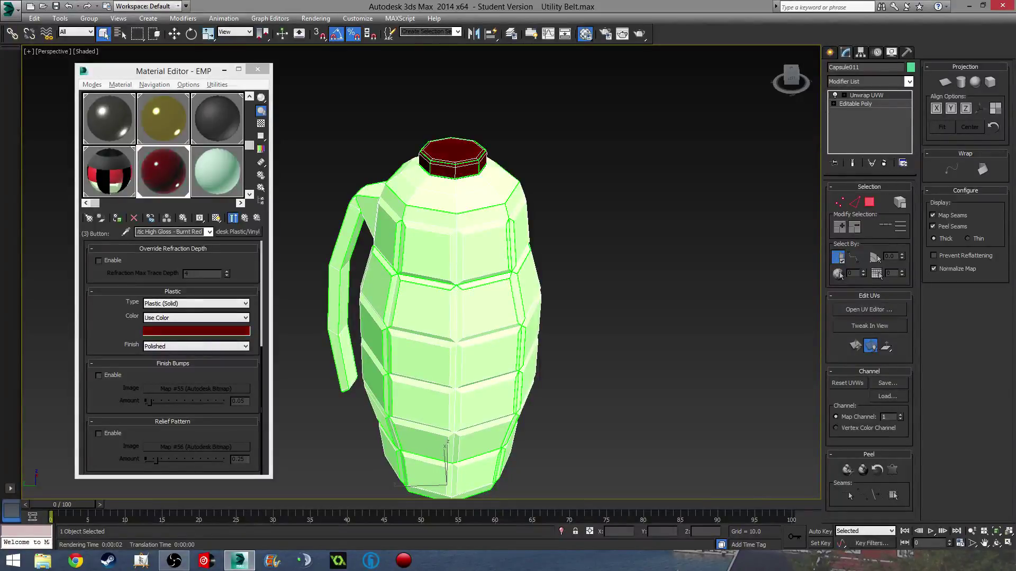
# Set the Button sub-material's plastic finish to Glossy, test-render the grenade, and close the Material Editor
pyautogui.click(159, 346)
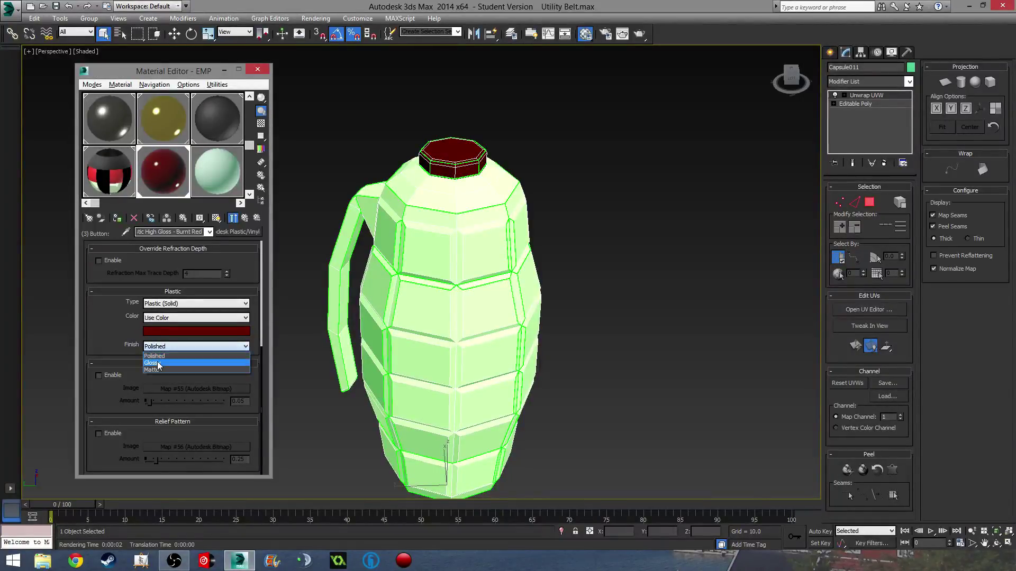
pyautogui.click(151, 363)
pyautogui.moveTo(424, 291); pyautogui.dragTo(425, 320, button='middle')
pyautogui.hotkey('shift', 'q')
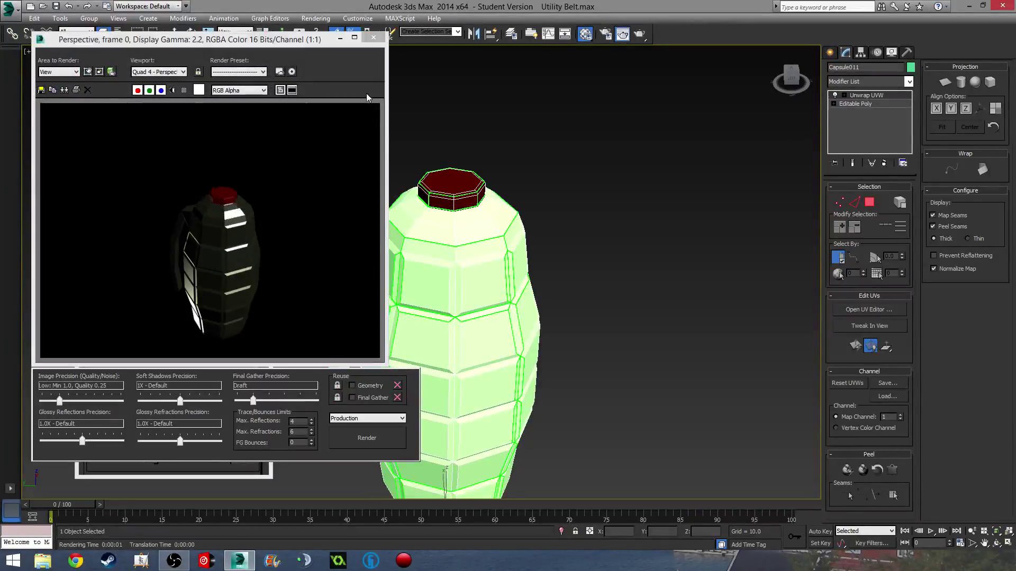
pyautogui.click(373, 37)
pyautogui.moveTo(577, 329); pyautogui.dragTo(609, 261, button='middle')
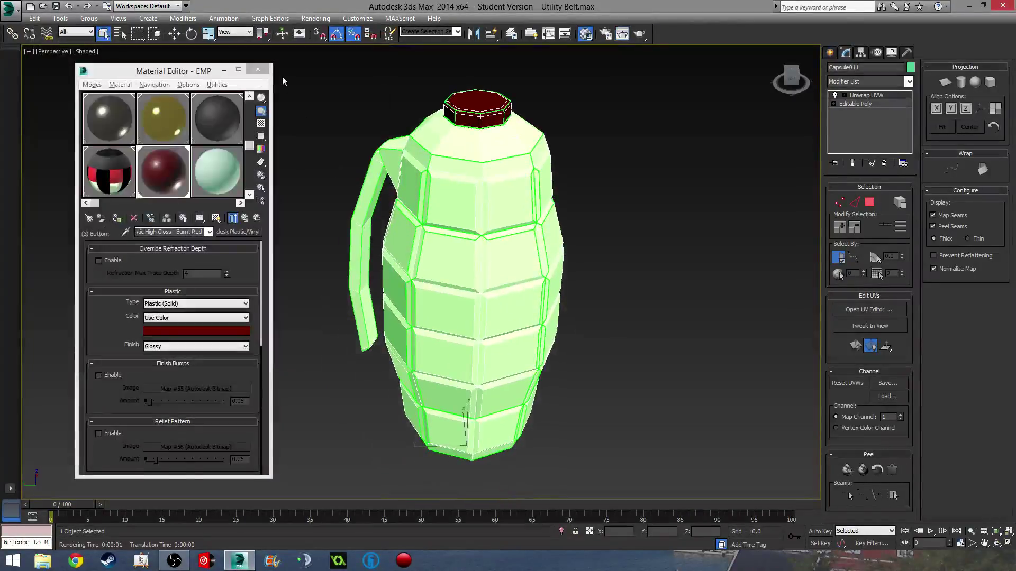
pyautogui.moveTo(363, 287); pyautogui.dragTo(392, 269, button='middle')
pyautogui.press('m')
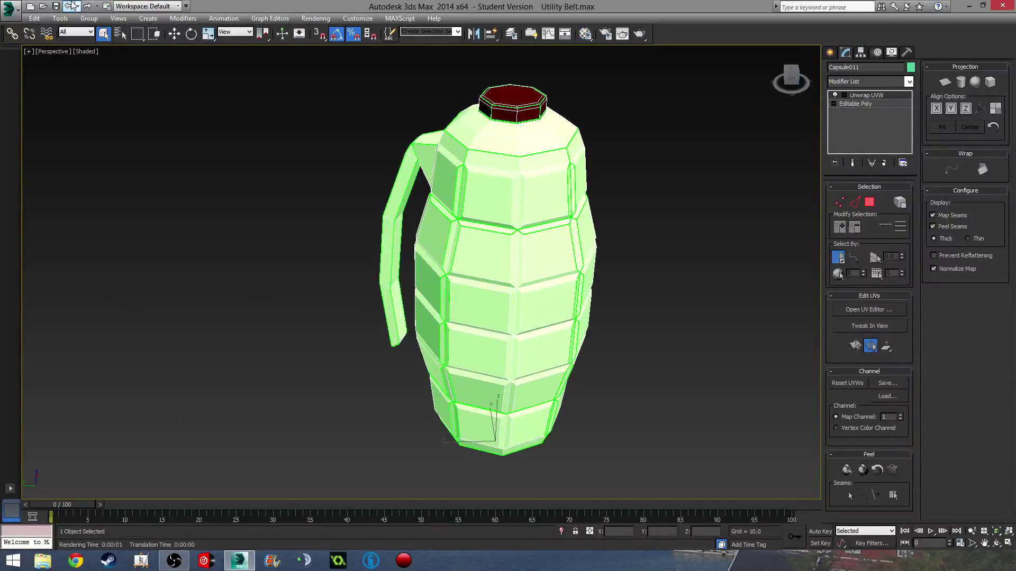
# Center the grenade's pivot to the object, align it to the world, and return to its modifier stack
pyautogui.moveTo(357, 276); pyautogui.dragTo(318, 271, button='middle')
pyautogui.scroll(-5, 327, 216)
pyautogui.press('w')
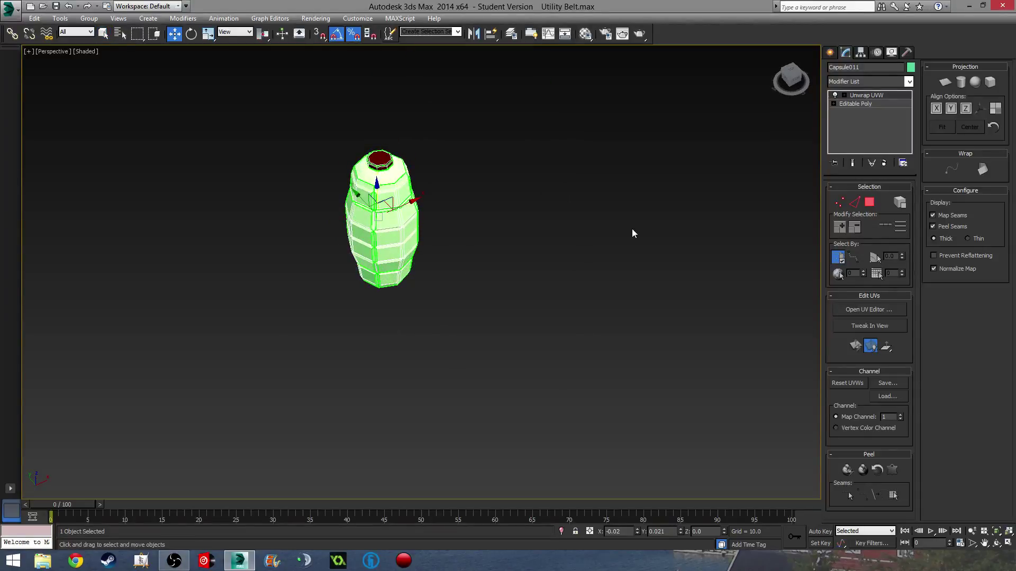
pyautogui.click(862, 51)
pyautogui.click(870, 119)
pyautogui.click(881, 175)
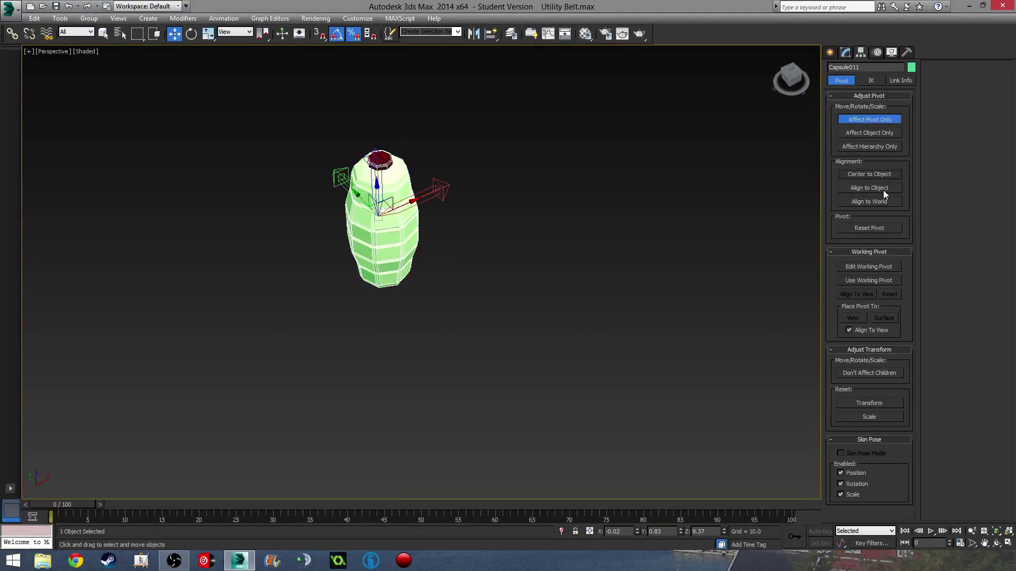
pyautogui.click(881, 201)
pyautogui.click(845, 51)
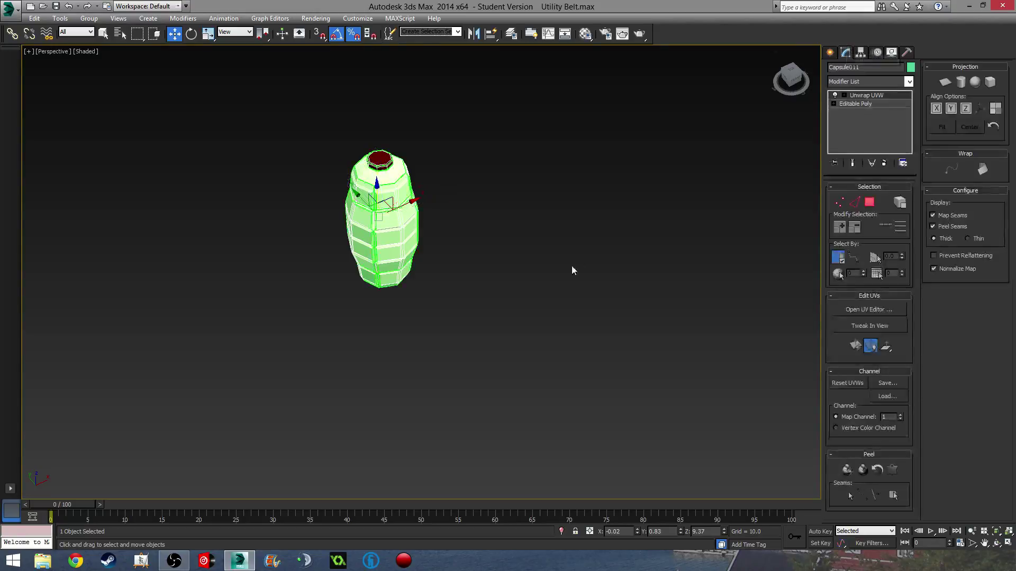
# Collapse the grenade's whole modifier stack to Editable Poly and unhide all objects in the scene
pyautogui.scroll(-3, 572, 265)
pyautogui.moveTo(572, 265); pyautogui.dragTo(588, 221, button='middle')
pyautogui.rightClick(866, 107)
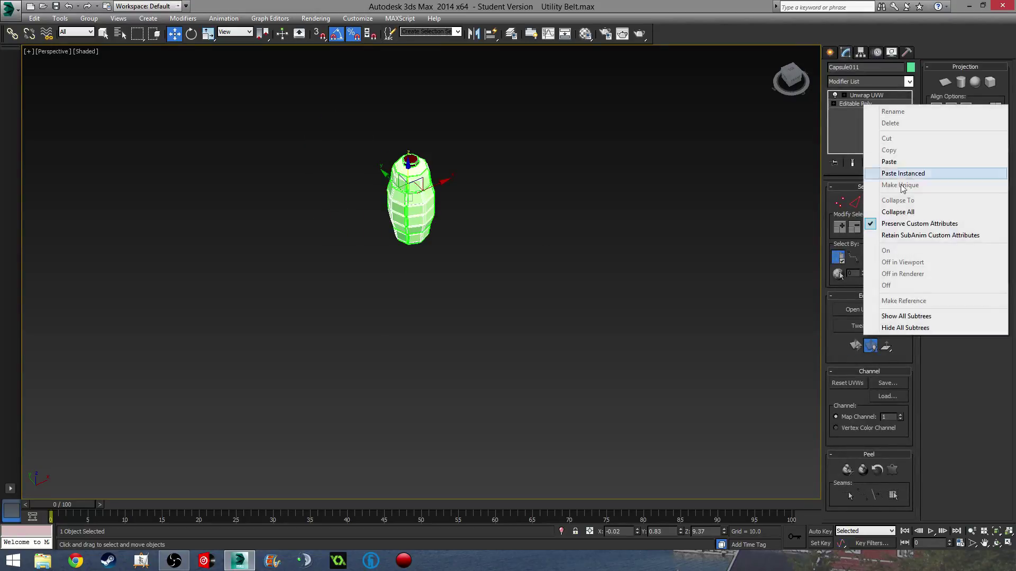
pyautogui.click(894, 212)
pyautogui.rightClick(650, 238)
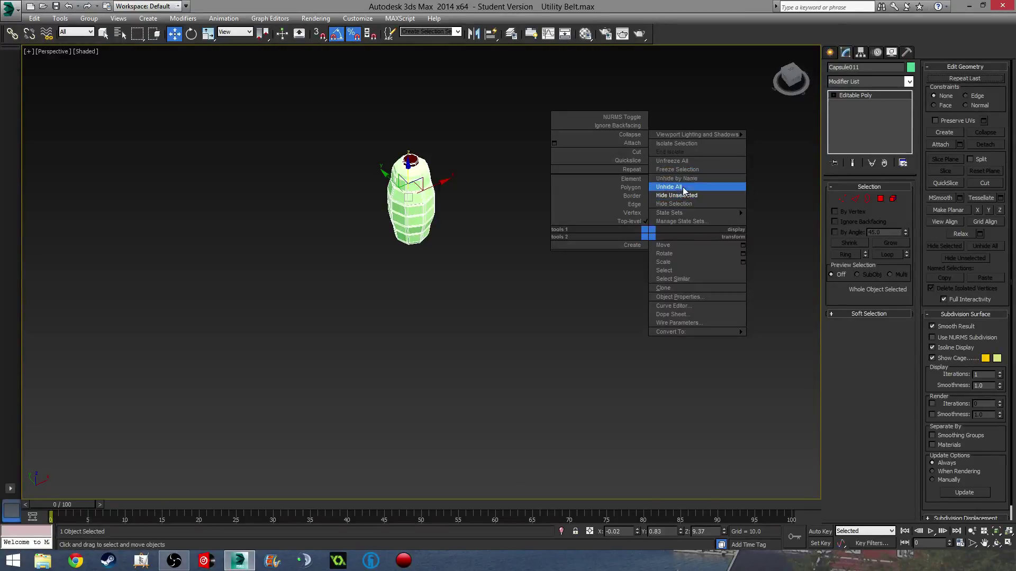
pyautogui.click(682, 187)
# Move the grenade in front of the belt, between the bat emblem and the yellow capsules, at about X 10, Y -42
pyautogui.scroll(-3, 475, 201)
pyautogui.keyDown('alt'); pyautogui.moveTo(475, 201); pyautogui.dragTo(471, 197, button='middle'); pyautogui.keyUp('alt')
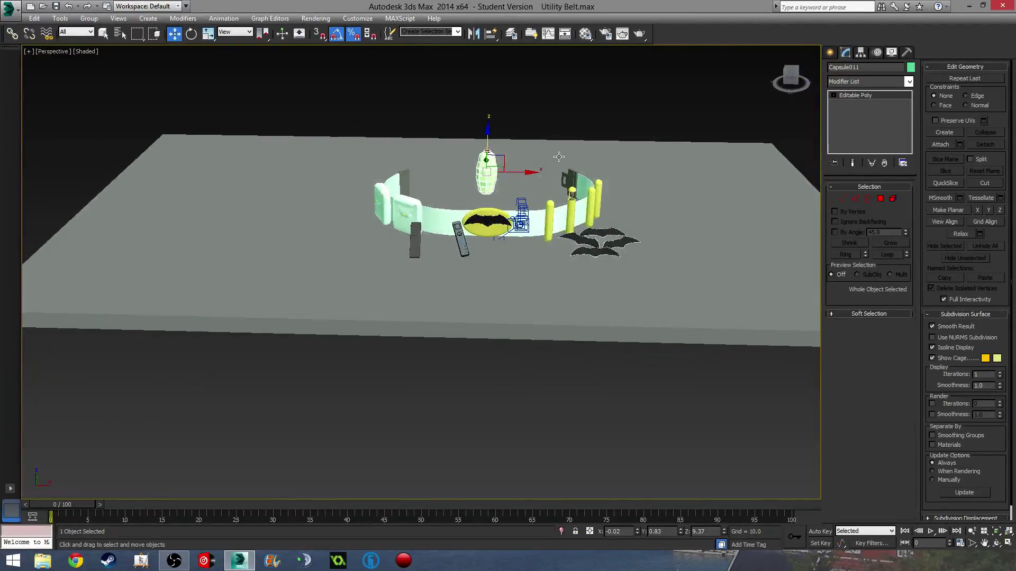
pyautogui.moveTo(559, 157); pyautogui.dragTo(543, 195, button='middle')
pyautogui.moveTo(501, 199); pyautogui.dragTo(377, 297)
pyautogui.keyDown('alt'); pyautogui.moveTo(378, 297); pyautogui.dragTo(486, 296, button='middle'); pyautogui.keyUp('alt')
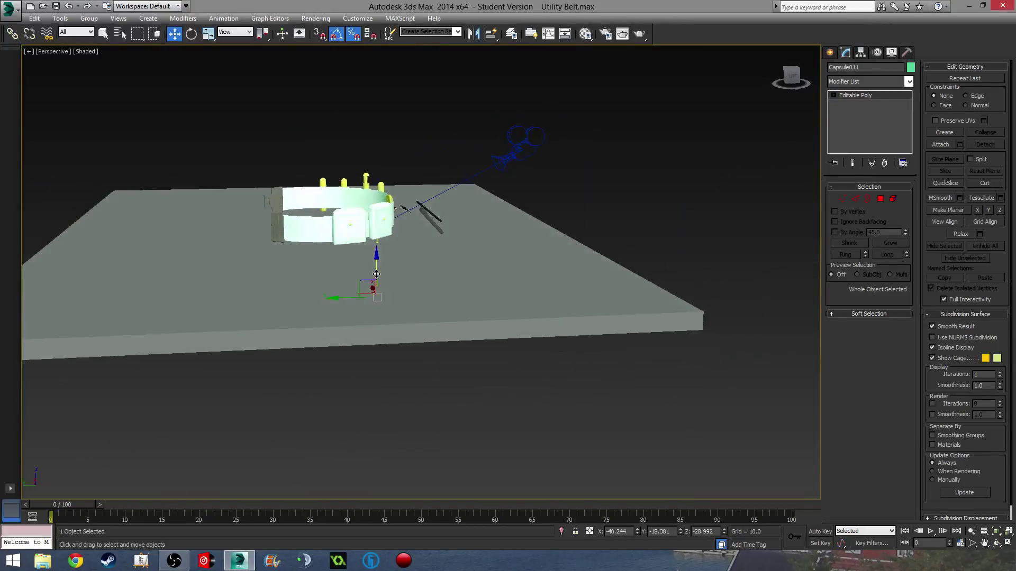
pyautogui.moveTo(377, 267); pyautogui.dragTo(392, 202)
pyautogui.keyDown('alt'); pyautogui.moveTo(392, 202); pyautogui.dragTo(360, 251, button='middle'); pyautogui.keyUp('alt')
pyautogui.moveTo(403, 225); pyautogui.dragTo(531, 243)
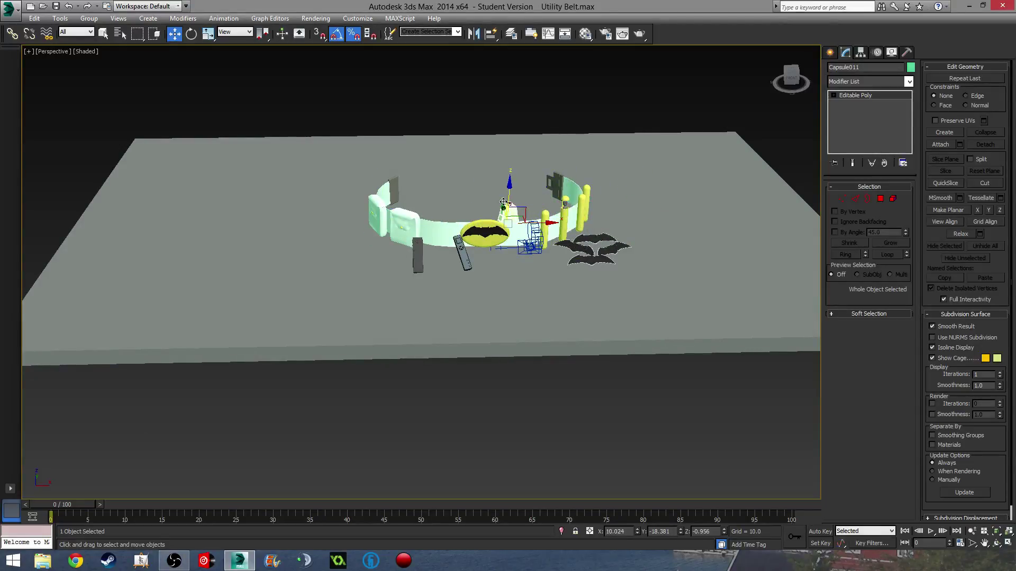
pyautogui.keyDown('alt'); pyautogui.moveTo(471, 225); pyautogui.dragTo(619, 252, button='middle'); pyautogui.keyUp('alt')
pyautogui.moveTo(473, 222); pyautogui.dragTo(535, 223)
pyautogui.keyDown('alt'); pyautogui.moveTo(653, 259); pyautogui.dragTo(565, 225, button='middle'); pyautogui.keyUp('alt')
pyautogui.scroll(4, 585, 247)
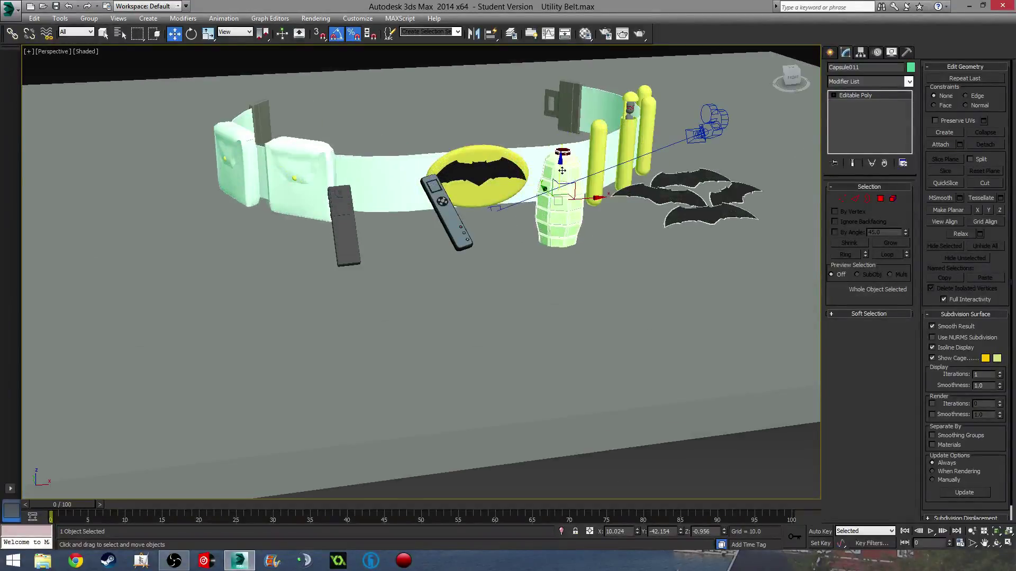
pyautogui.moveTo(562, 172); pyautogui.dragTo(562, 163)
pyautogui.moveTo(607, 244); pyautogui.dragTo(566, 262, button='middle')
# Rotate the grenade about -85 degrees around Y to lay it on its side, and set it on the tabletop at about Z -4.15
pyautogui.press('e')
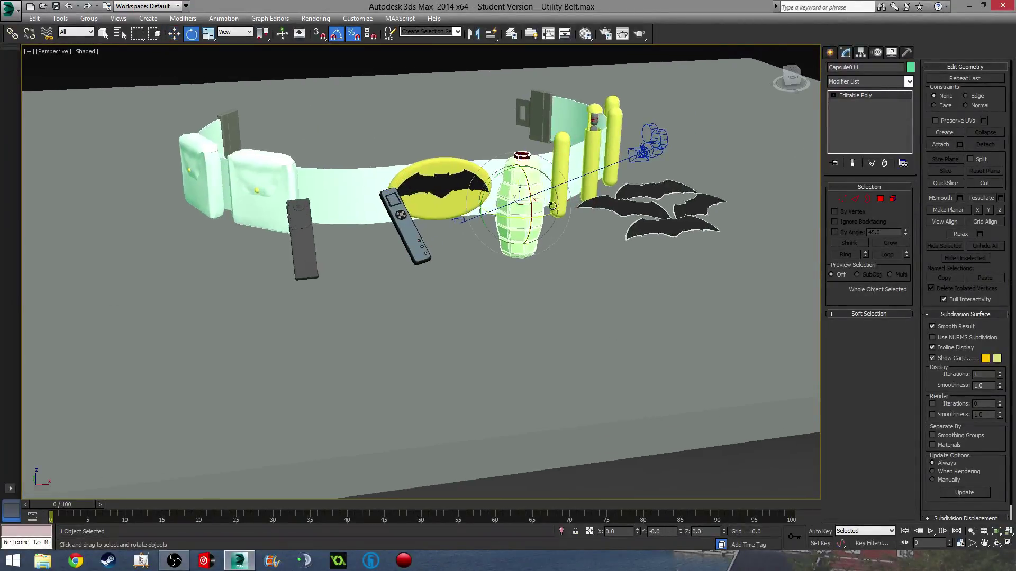
pyautogui.moveTo(526, 179); pyautogui.dragTo(509, 146)
pyautogui.keyDown('alt'); pyautogui.moveTo(613, 219); pyautogui.dragTo(545, 188, button='middle'); pyautogui.keyUp('alt')
pyautogui.moveTo(539, 176); pyautogui.dragTo(513, 207)
pyautogui.press('w')
pyautogui.moveTo(536, 217)
pyautogui.keyDown('alt'); pyautogui.mouseDown(button='middle')
pyautogui.moveTo(540, 265)
pyautogui.moveTo(558, 233)
pyautogui.moveTo(531, 224)
pyautogui.mouseUp(button='middle'); pyautogui.keyUp('alt')
pyautogui.moveTo(519, 216); pyautogui.dragTo(519, 211)
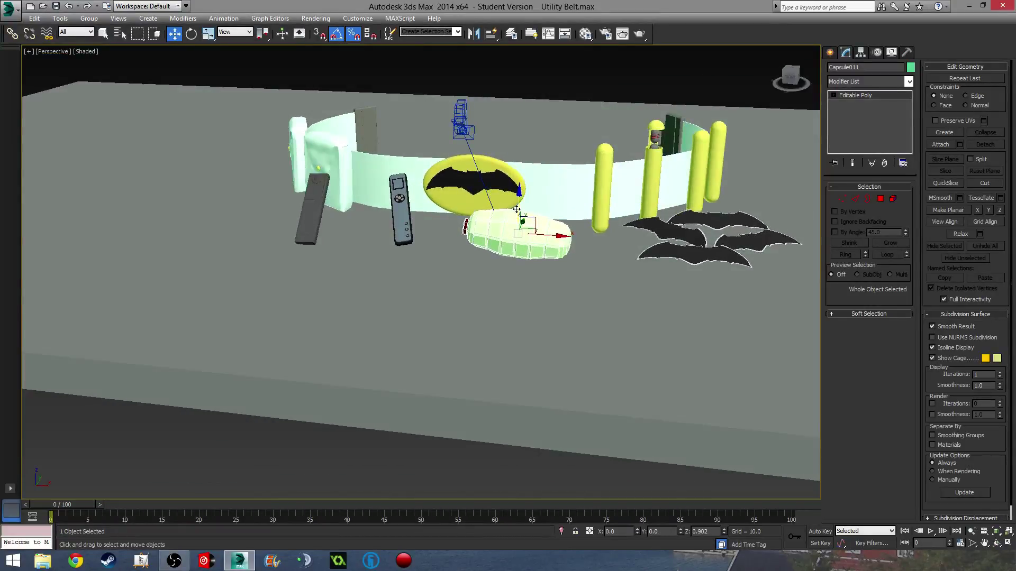
# Clone the grenade along X as one independent copy at about X -16.8, between the two handheld devices
pyautogui.keyDown('alt'); pyautogui.moveTo(524, 216); pyautogui.dragTo(536, 263, button='middle'); pyautogui.keyUp('alt')
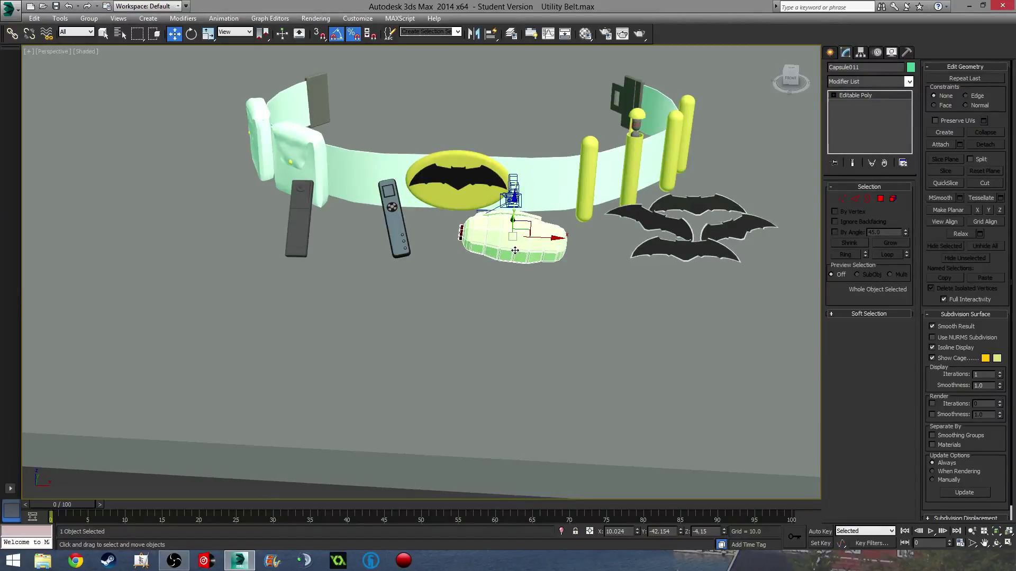
pyautogui.keyDown('shift'); pyautogui.moveTo(529, 237); pyautogui.dragTo(368, 228); pyautogui.keyUp('shift')
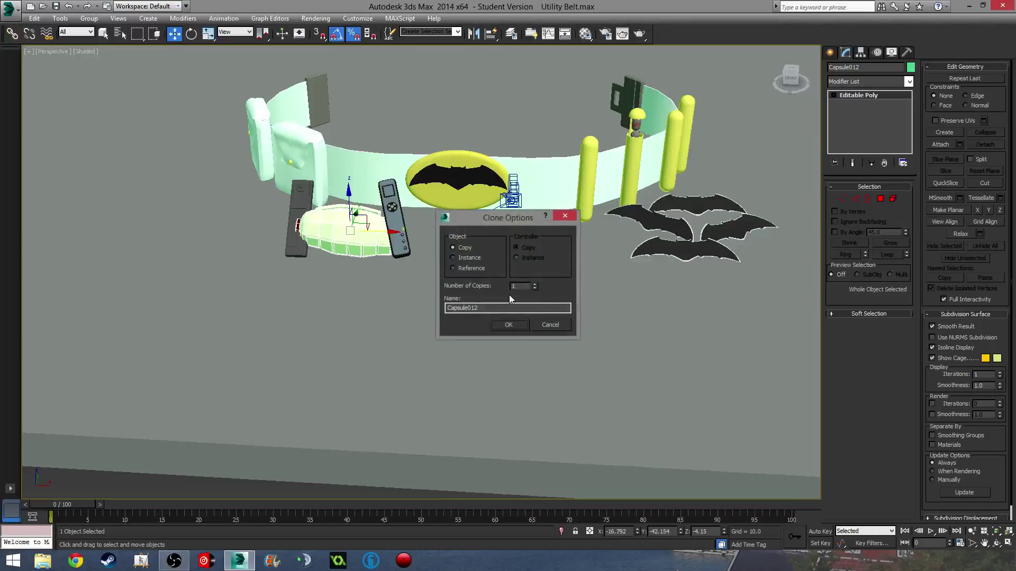
pyautogui.click(509, 325)
# Raise the copied grenade by about 0.95 units along Z to adjust its height above the tabletop
pyautogui.moveTo(370, 243); pyautogui.dragTo(375, 261, button='middle')
pyautogui.press('e')
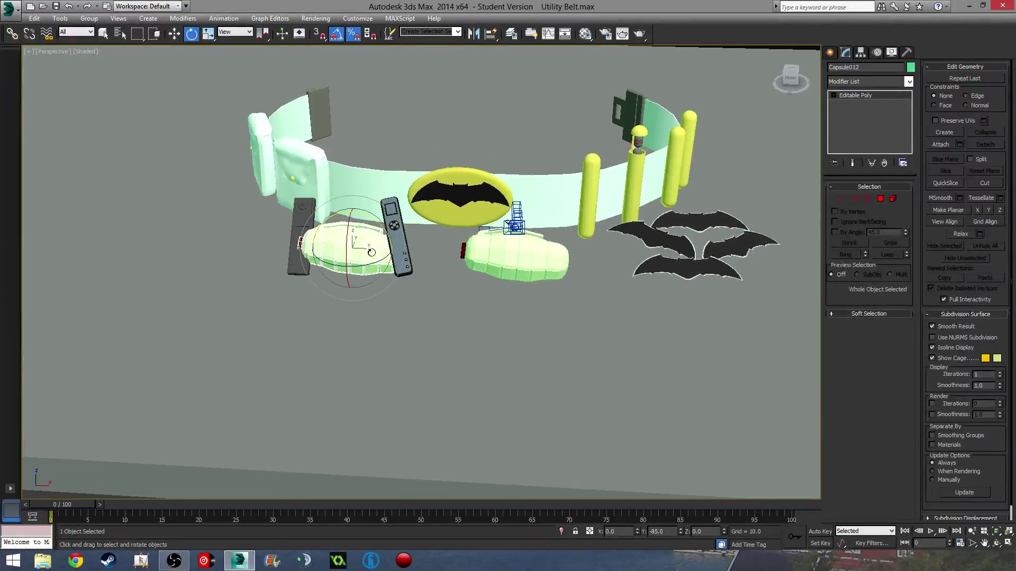
pyautogui.press('w')
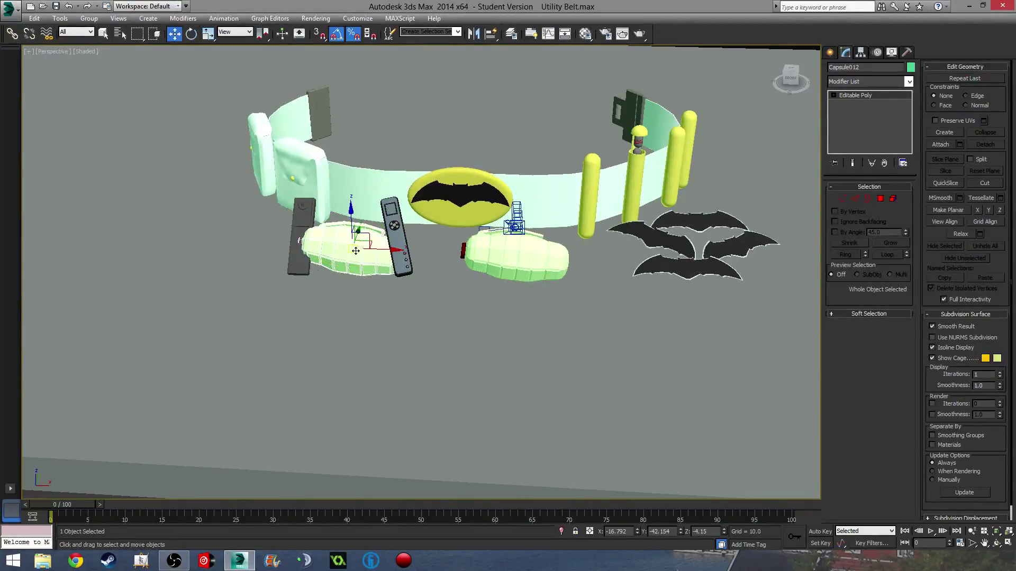
pyautogui.keyDown('alt'); pyautogui.moveTo(356, 251); pyautogui.dragTo(276, 336, button='middle'); pyautogui.keyUp('alt')
pyautogui.moveTo(333, 267); pyautogui.dragTo(344, 248)
pyautogui.keyDown('alt'); pyautogui.moveTo(344, 248); pyautogui.dragTo(372, 221, button='middle'); pyautogui.keyUp('alt')
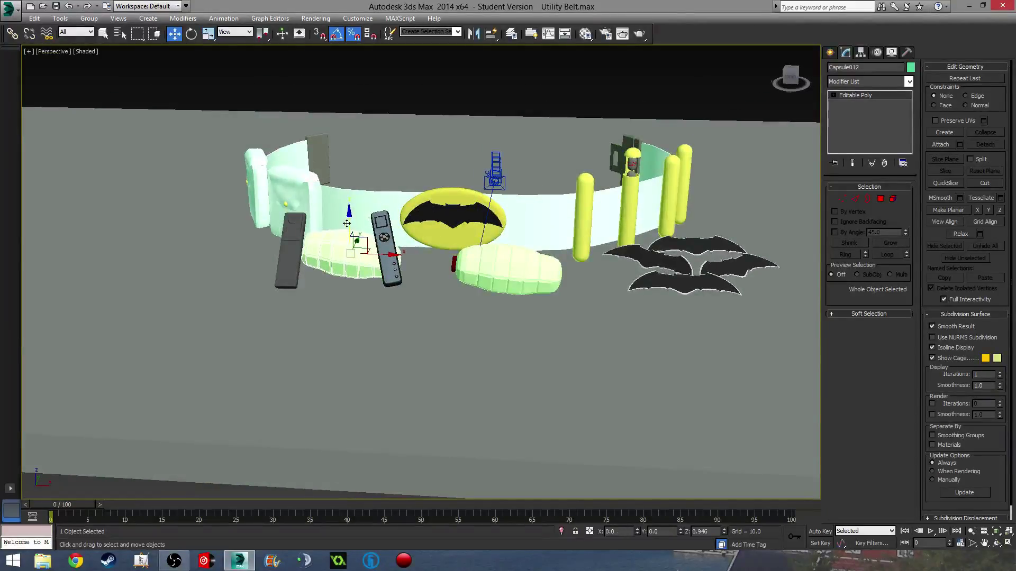
# Rotate the copied grenade so its red button points diagonally toward the front, and clear the selection
pyautogui.press('e')
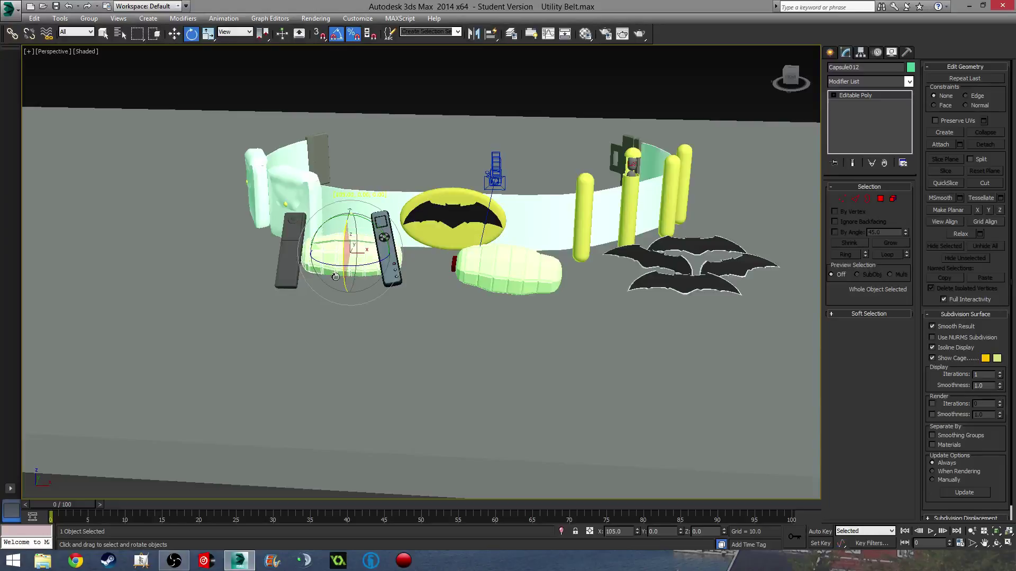
pyautogui.press('w')
pyautogui.press('e')
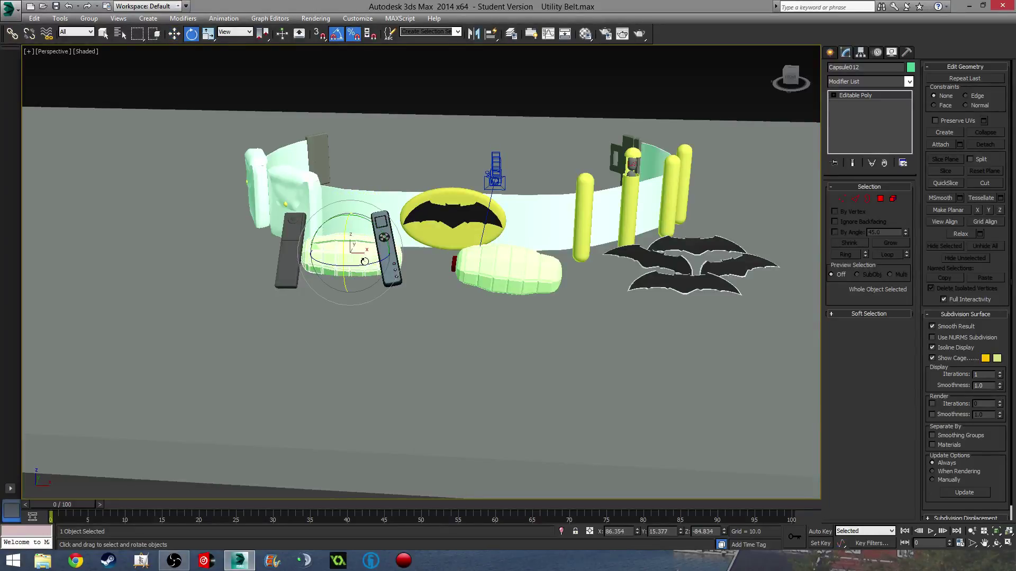
pyautogui.moveTo(366, 262); pyautogui.dragTo(367, 272)
pyautogui.click(218, 258)
pyautogui.moveTo(404, 263); pyautogui.dragTo(395, 279, button='middle')
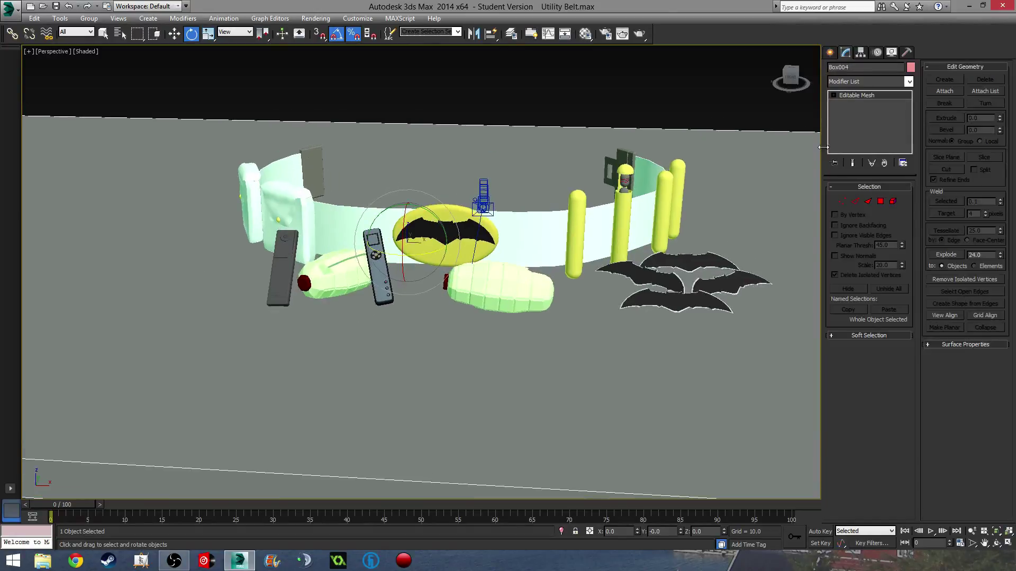
pyautogui.click(656, 107)
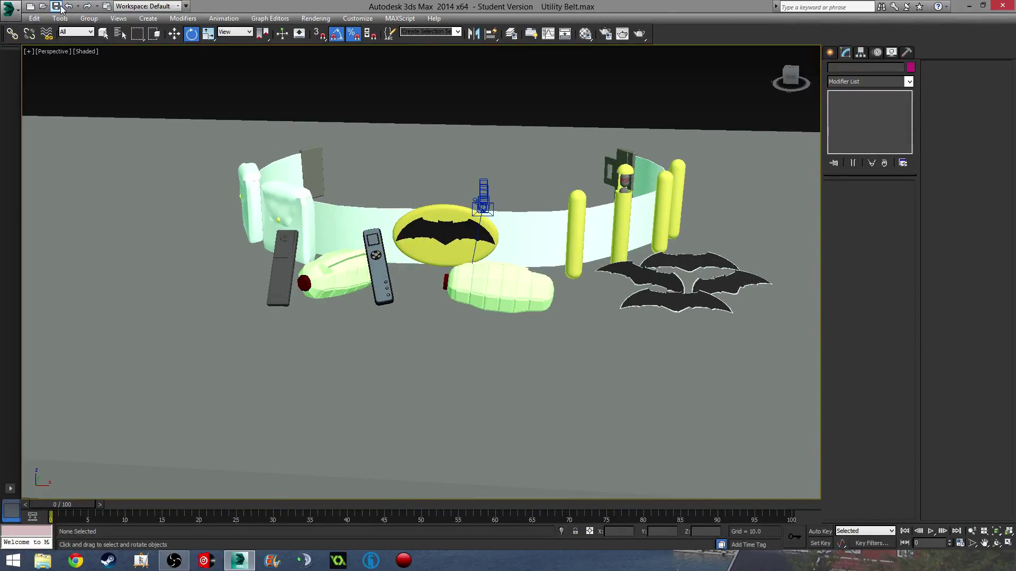
# Switch to the Camera001 view, reframe it on the belt and gadgets, and render the scene
pyautogui.press('c')
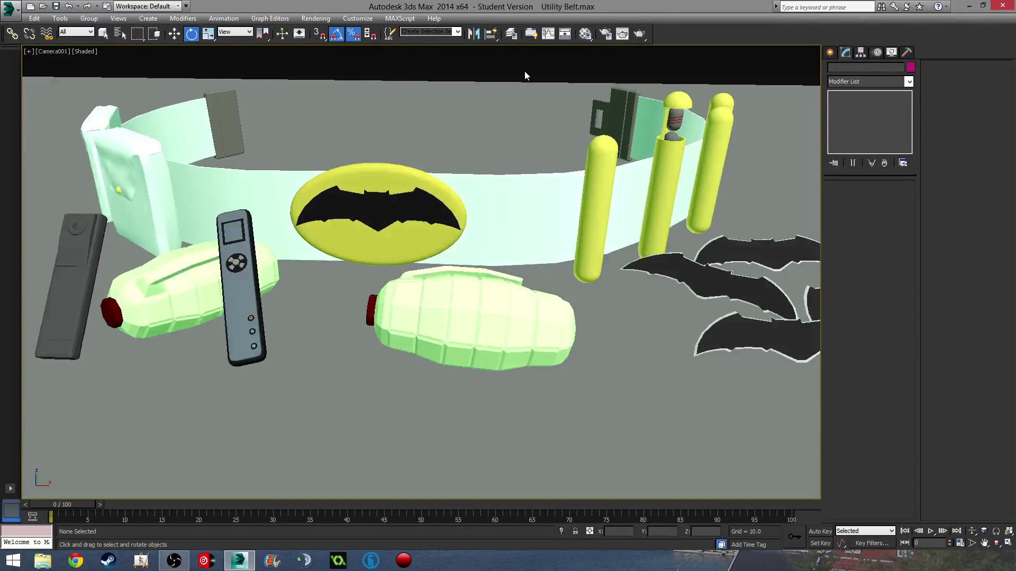
pyautogui.moveTo(538, 64); pyautogui.dragTo(507, 132, button='middle')
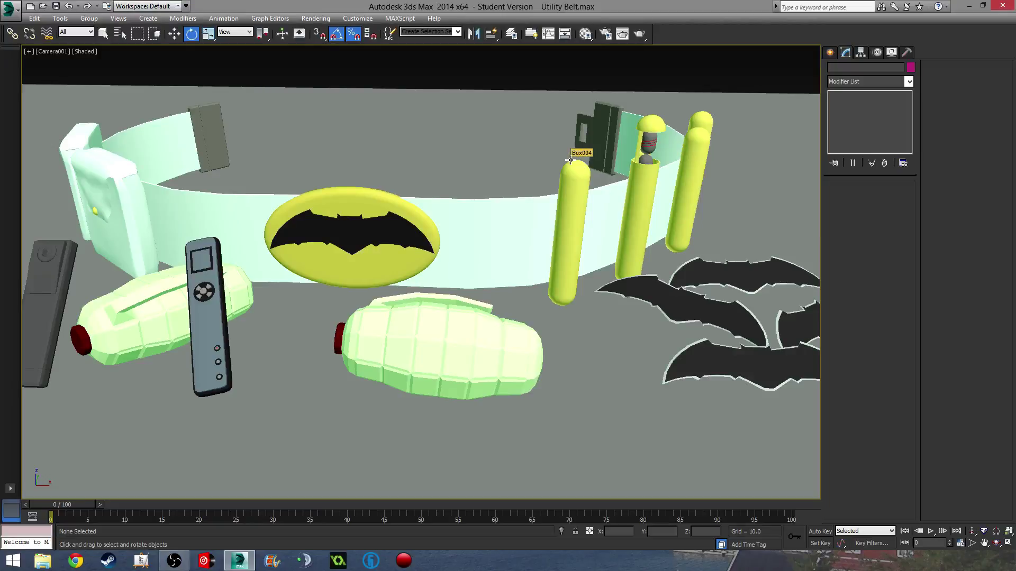
pyautogui.hotkey('shift', 'q')
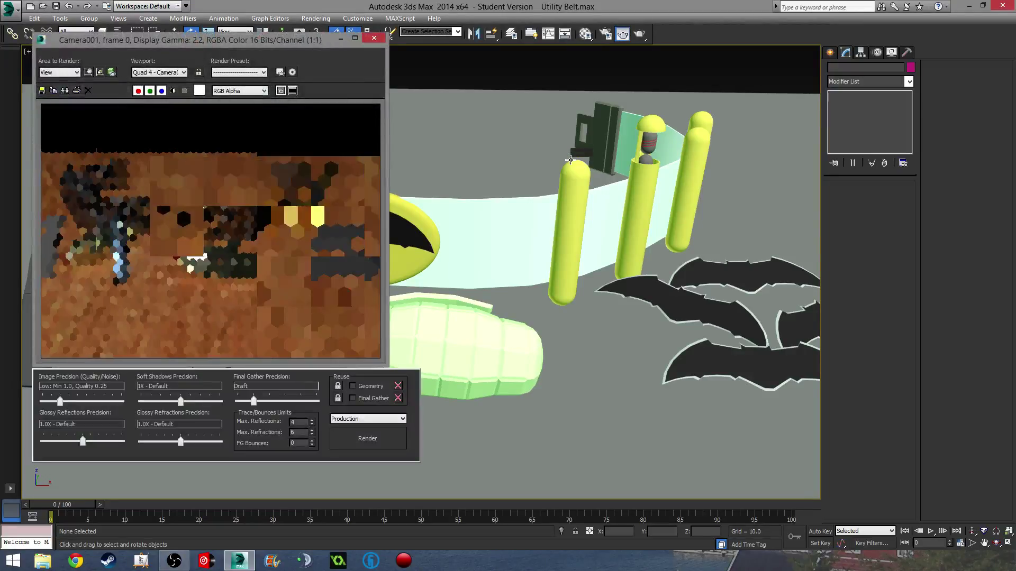